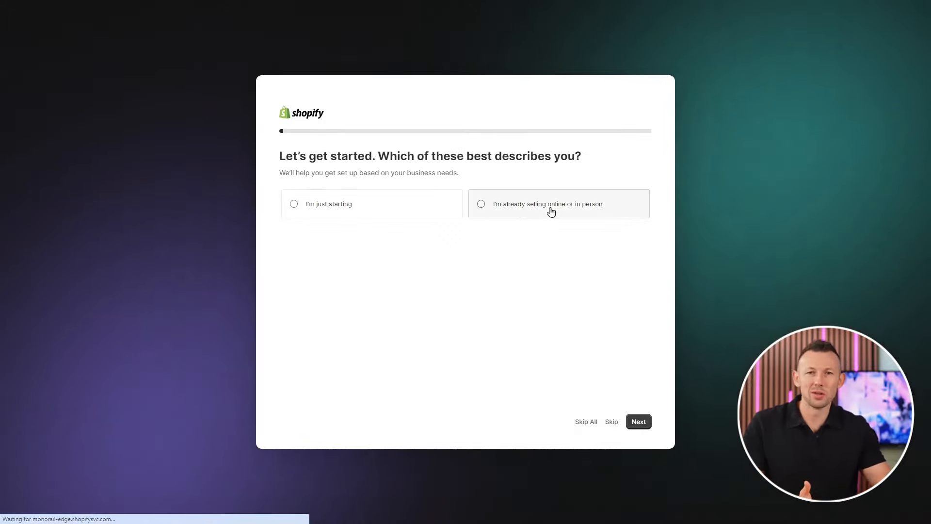
Step: Complete the starting questions of the store setup, with an online store as the place to sell
{"action": "left_click", "coordinate": [638, 422]}
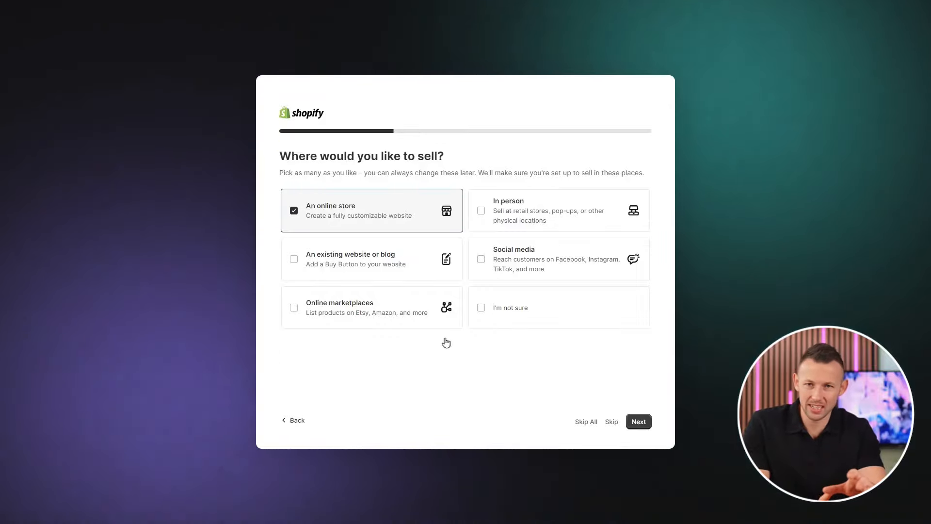
{"action": "left_click", "coordinate": [639, 421]}
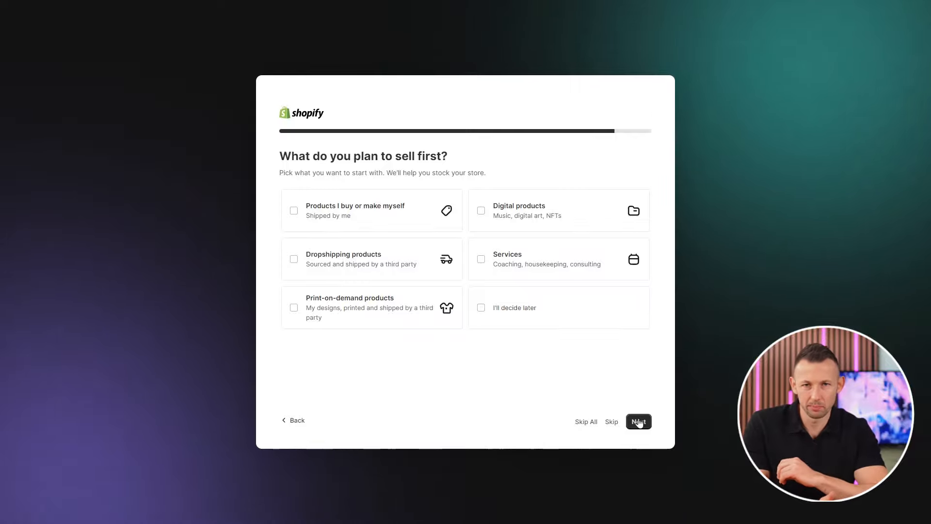
{"action": "left_click", "coordinate": [639, 422]}
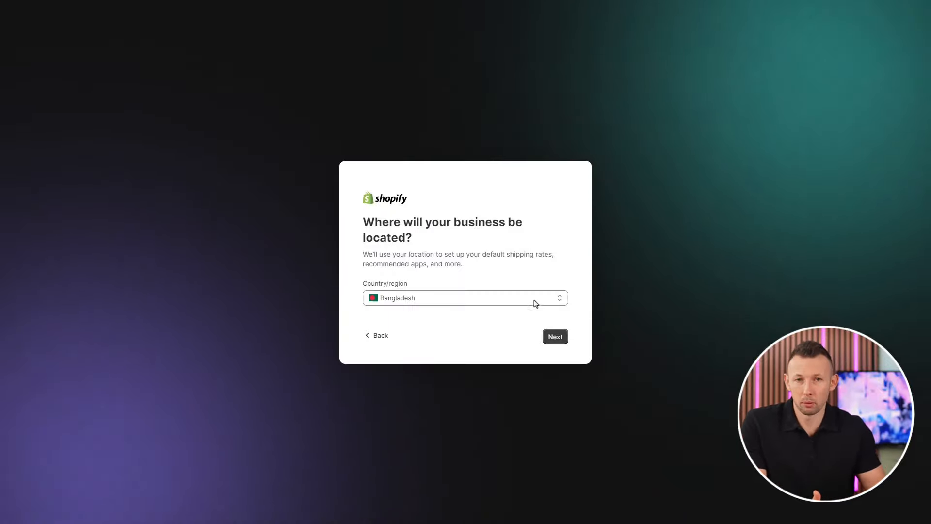
Step: Choose the country or region where the business will be located
{"action": "left_click", "coordinate": [534, 300]}
{"action": "key", "text": "u"}
{"action": "scroll", "coordinate": [485, 364], "scroll_direction": "down", "scroll_amount": 5}
{"action": "left_click", "coordinate": [443, 387]}
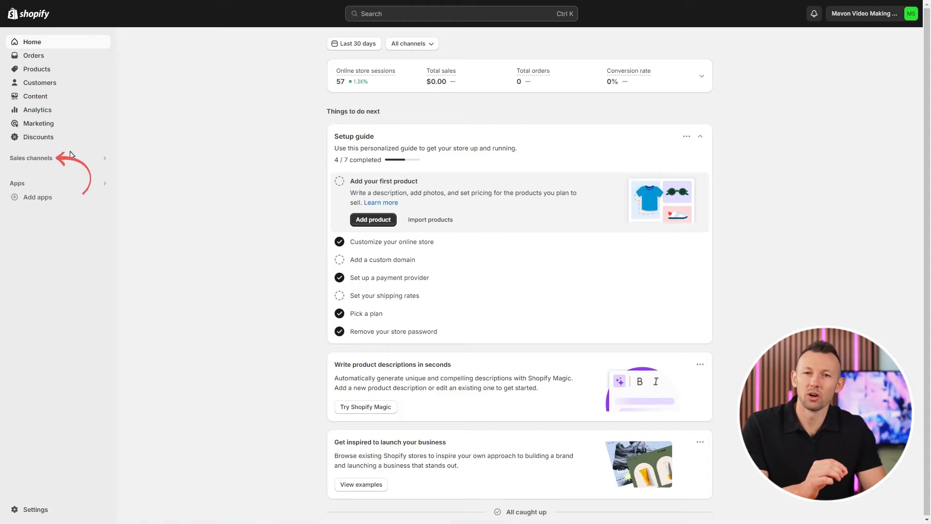
Step: Open the themes page of the Online Store sales channel and visit the Theme Store to explore more themes
{"action": "left_click", "coordinate": [45, 162]}
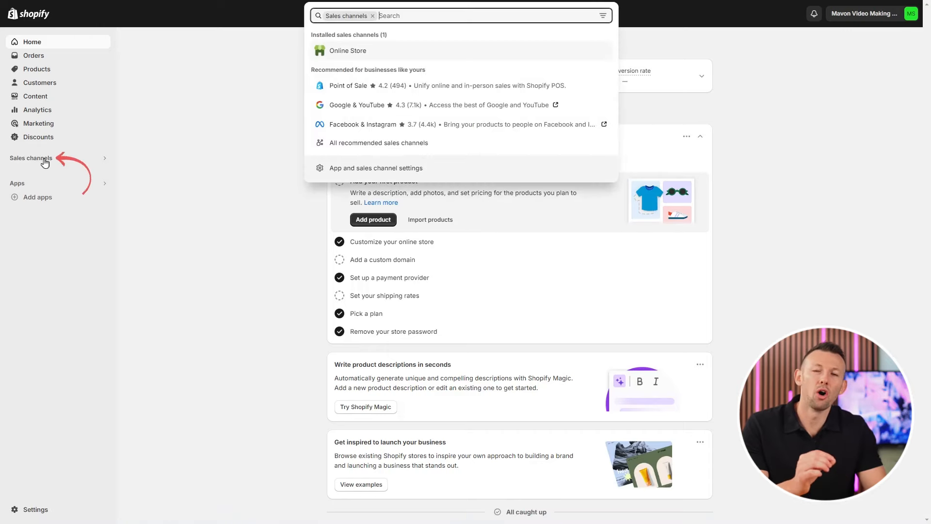
{"action": "left_click", "coordinate": [352, 50]}
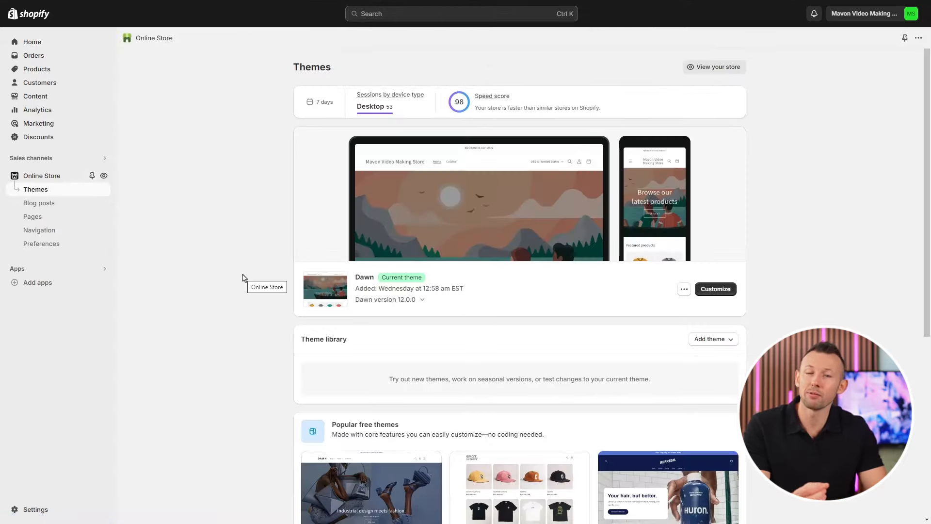
{"action": "scroll", "coordinate": [239, 296], "scroll_direction": "down", "scroll_amount": 3}
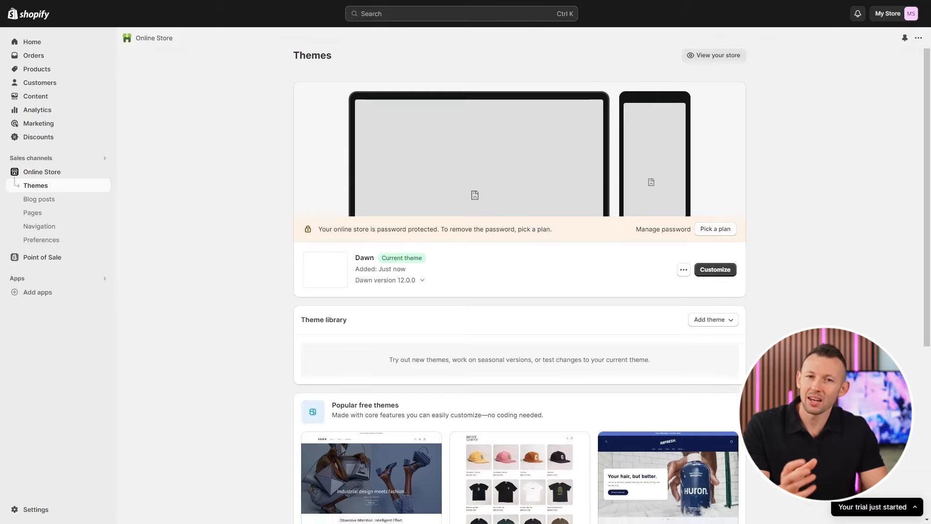
{"action": "scroll", "coordinate": [519, 291], "scroll_direction": "down", "scroll_amount": 5}
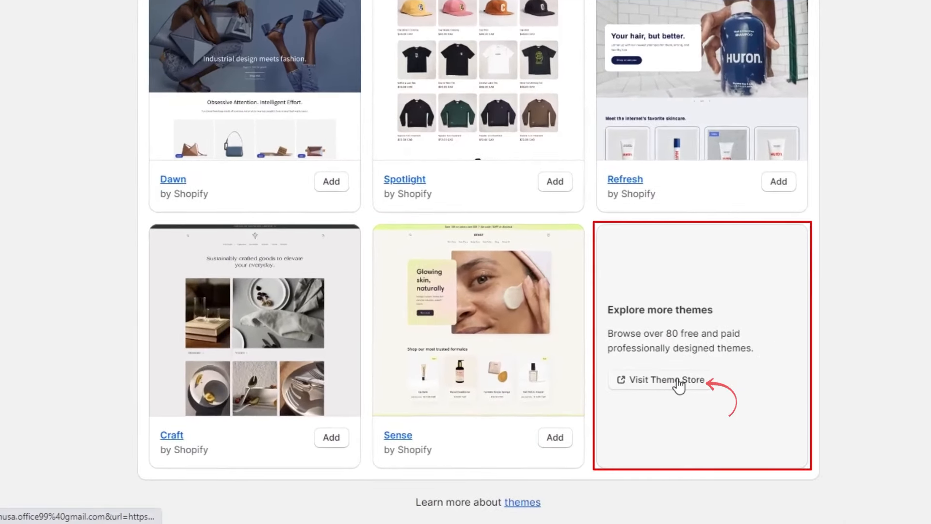
{"action": "left_click", "coordinate": [678, 383]}
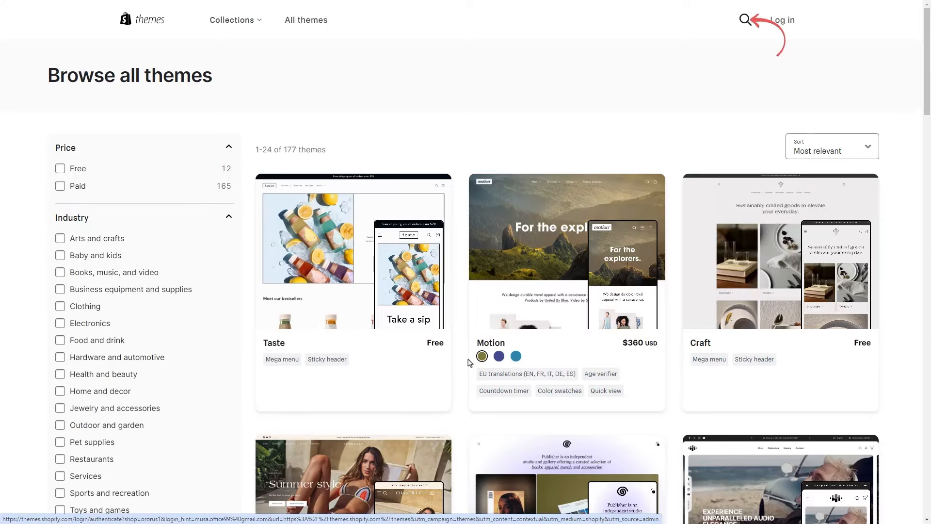
Step: Search the Theme Store for "mavon" and open the Mavon theme's page
{"action": "left_click", "coordinate": [745, 19]}
{"action": "type", "text": "mavon"}
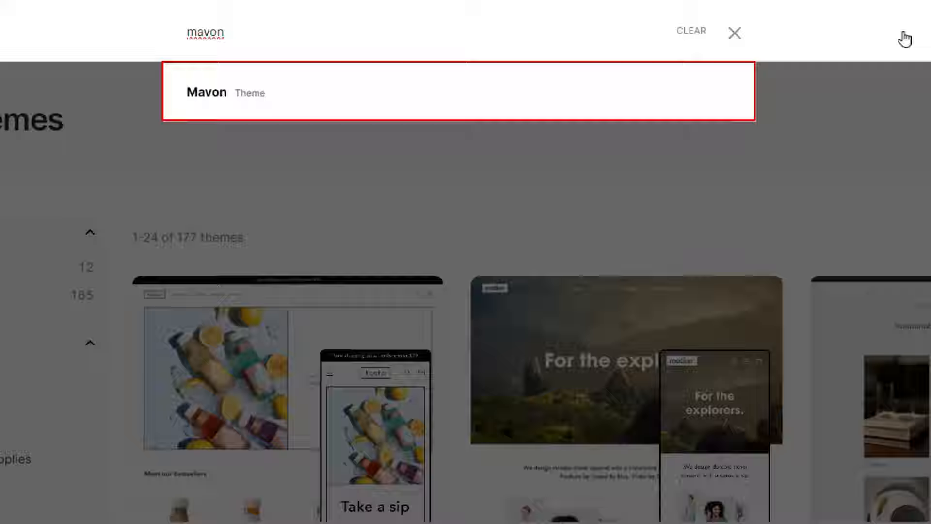
{"action": "key", "text": "Return"}
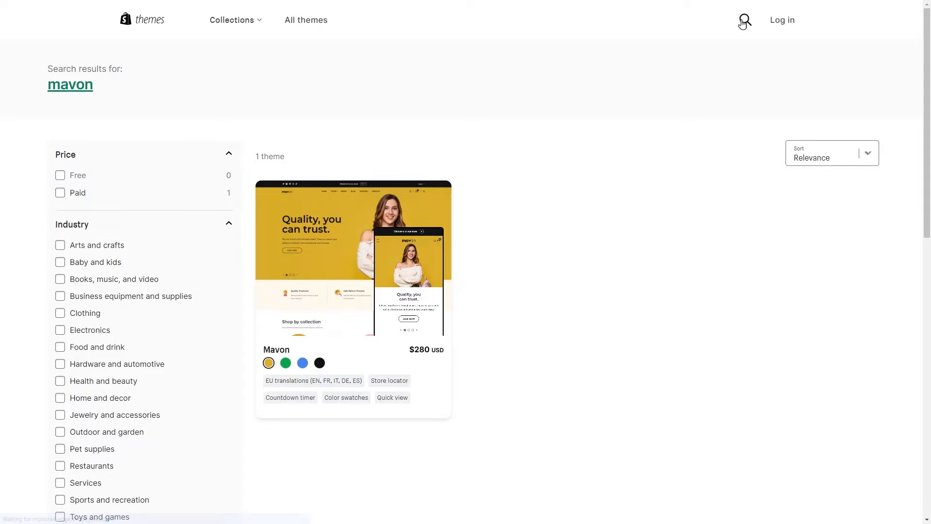
{"action": "left_click", "coordinate": [272, 353]}
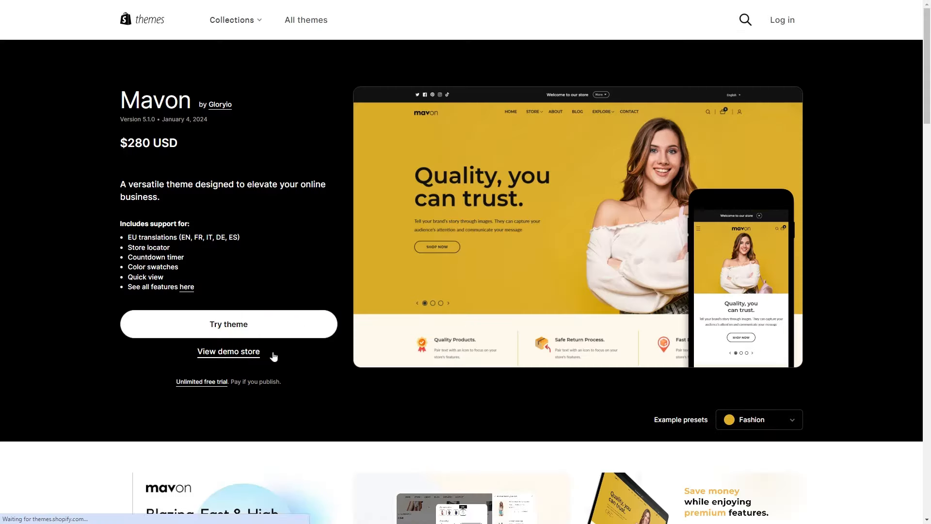
Step: Preview Mavon's Beauty, Electronics and Jewelry example presets, and return to the Fashion preset
{"action": "left_click", "coordinate": [770, 424]}
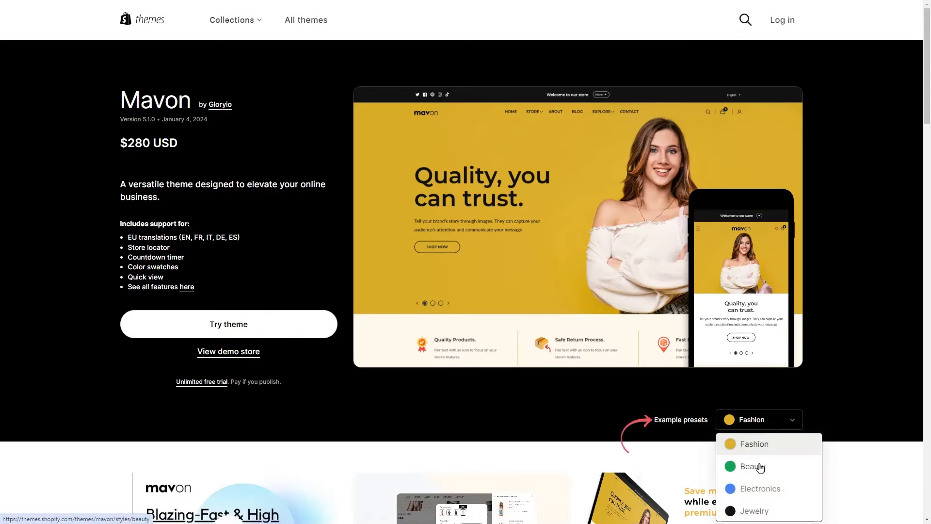
{"action": "left_click", "coordinate": [759, 467]}
{"action": "left_click", "coordinate": [766, 427]}
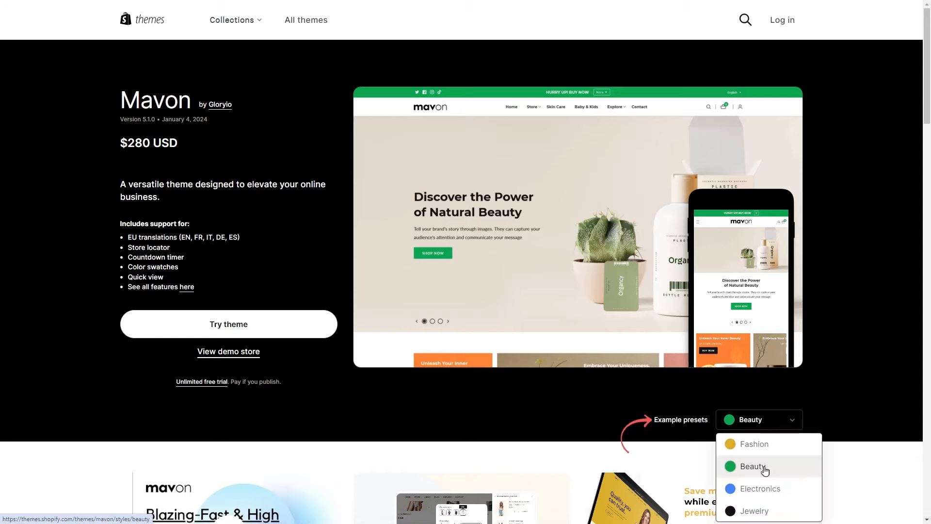
{"action": "left_click", "coordinate": [760, 489]}
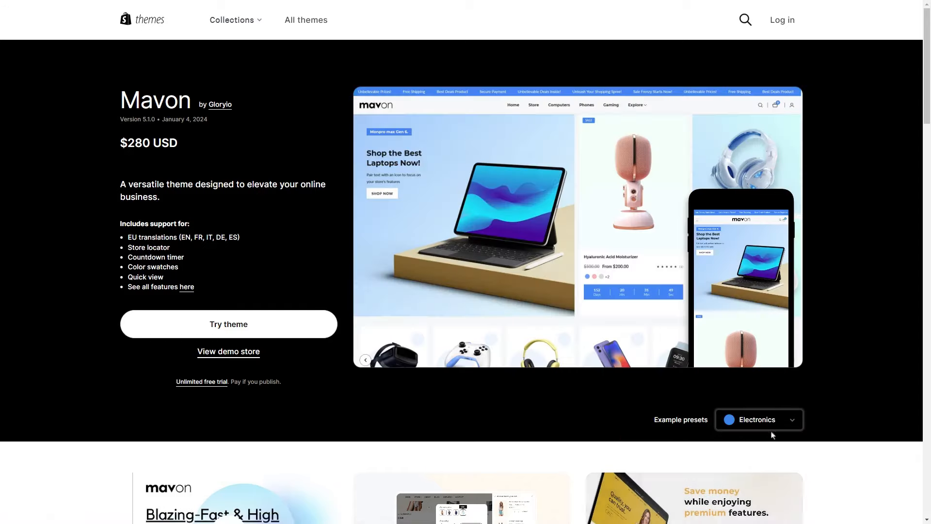
{"action": "left_click", "coordinate": [778, 420]}
{"action": "left_click", "coordinate": [767, 507]}
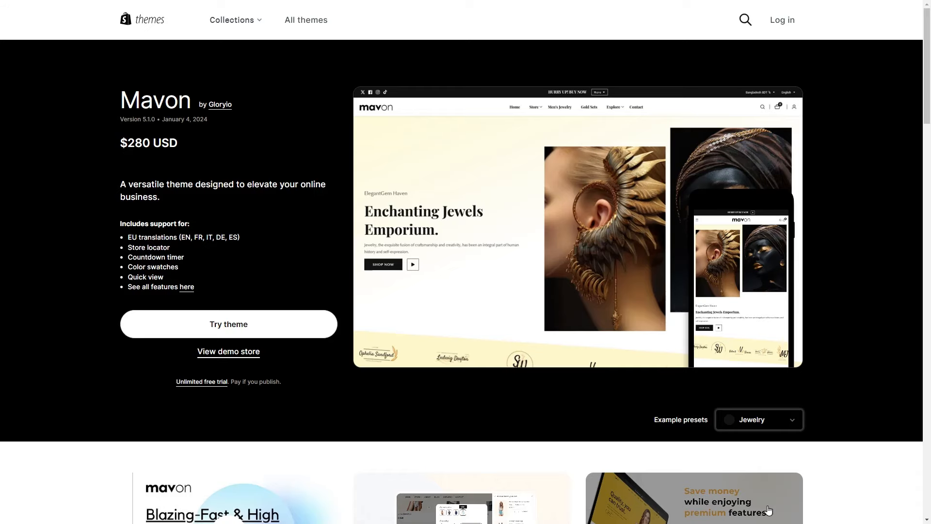
{"action": "left_click", "coordinate": [766, 429]}
{"action": "left_click", "coordinate": [755, 443]}
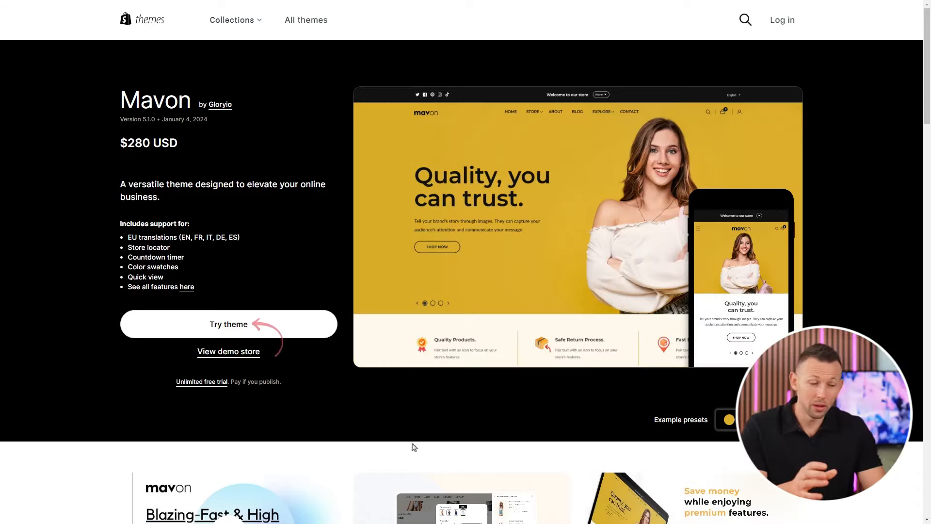
Step: Add the Mavon theme to the store as a trial and open it for customization
{"action": "left_click", "coordinate": [236, 332]}
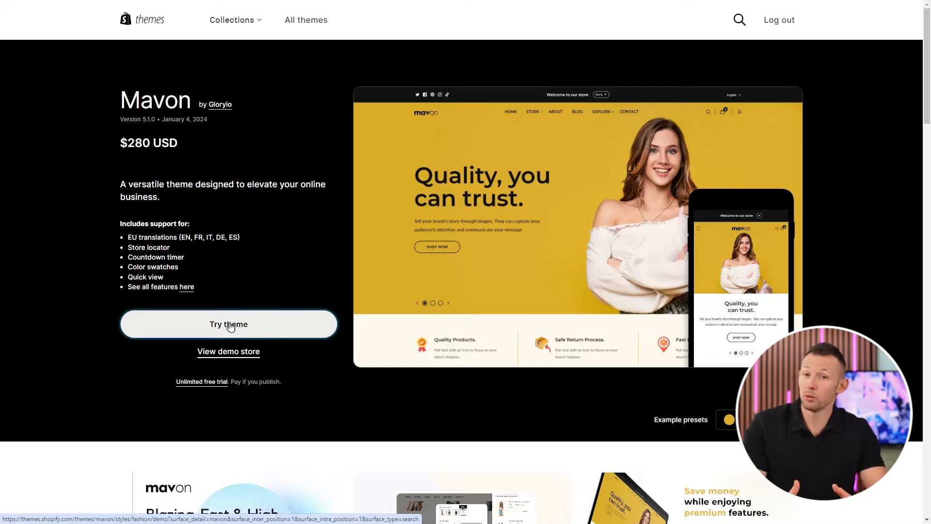
{"action": "left_click", "coordinate": [230, 325]}
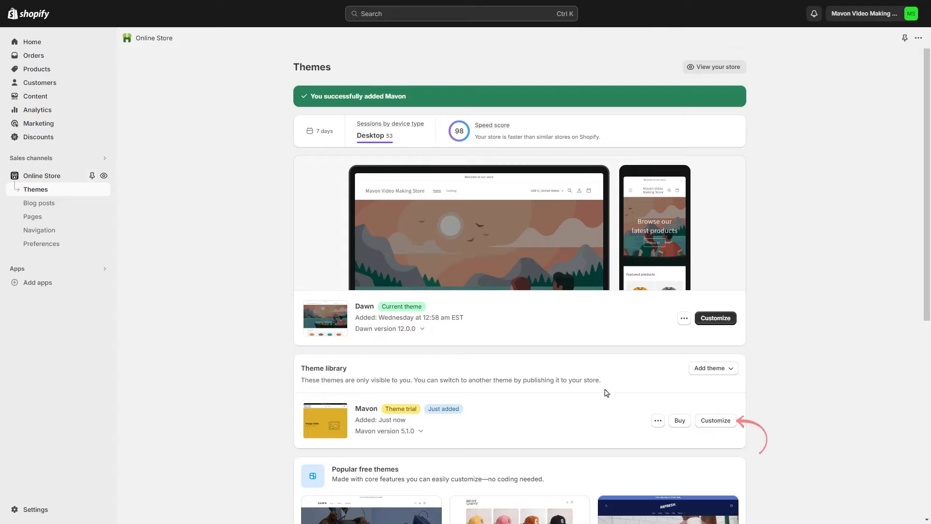
{"action": "left_click", "coordinate": [706, 425]}
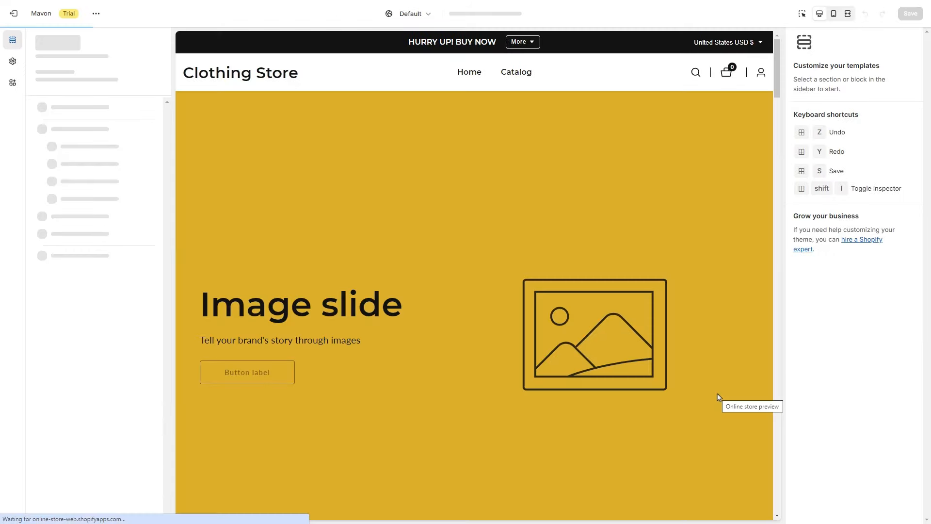
Step: Review the default sections in the Mavon home page preview down to the email signup, and return to its start
{"action": "scroll", "coordinate": [694, 384], "scroll_direction": "down", "scroll_amount": 10}
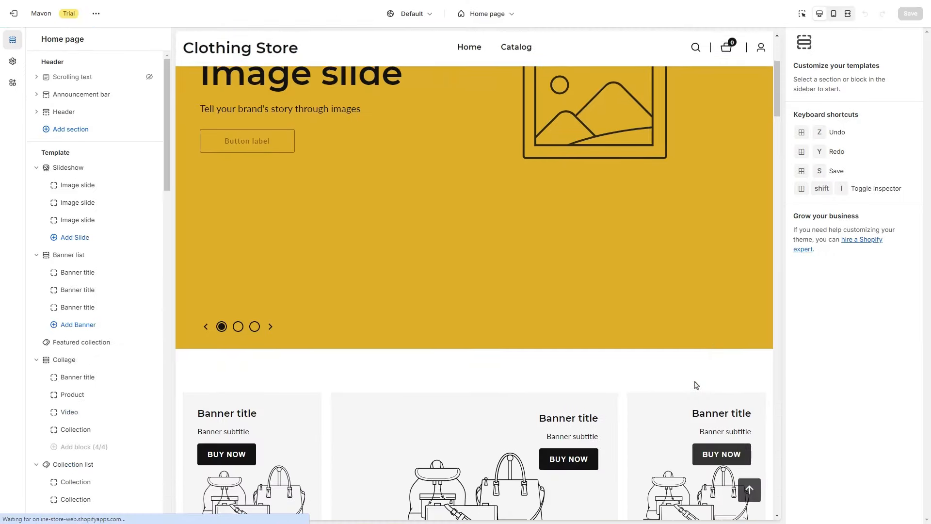
{"action": "scroll", "coordinate": [697, 385], "scroll_direction": "down", "scroll_amount": 15}
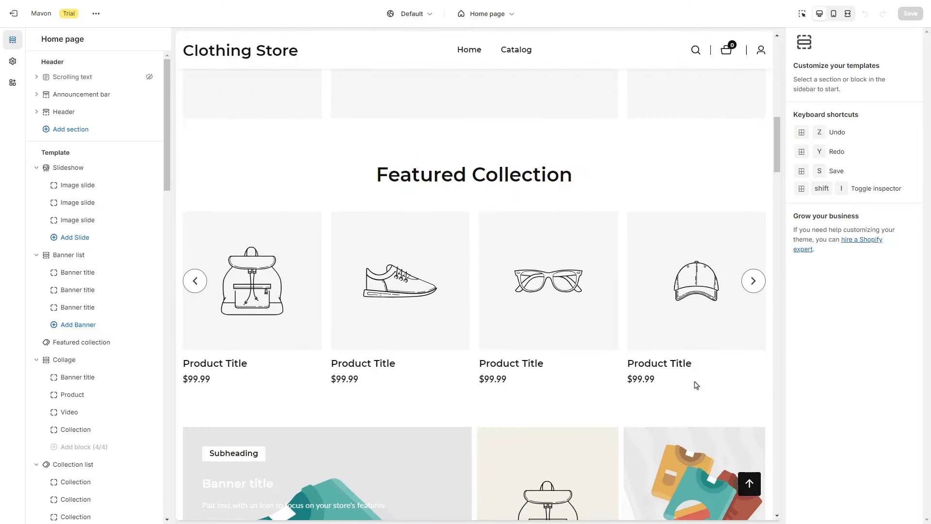
{"action": "scroll", "coordinate": [696, 385], "scroll_direction": "down", "scroll_amount": 13}
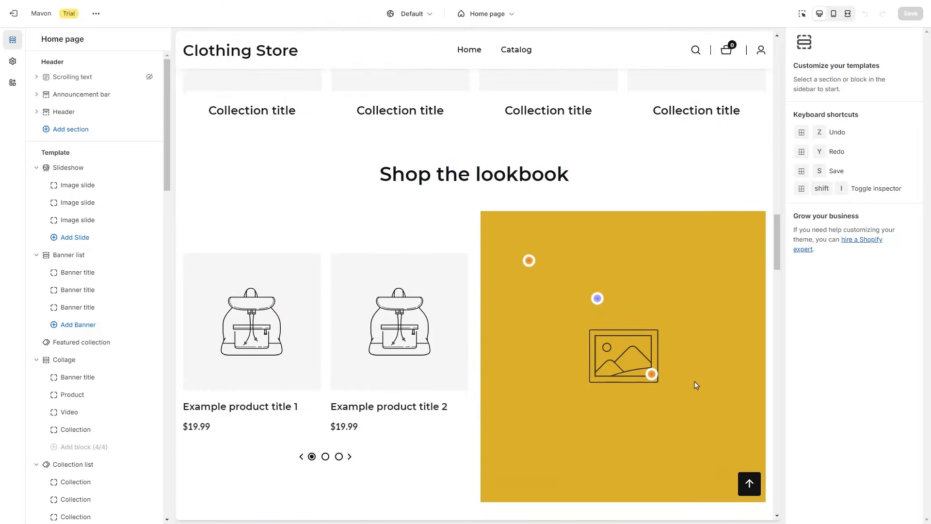
{"action": "scroll", "coordinate": [696, 385], "scroll_direction": "down", "scroll_amount": 15}
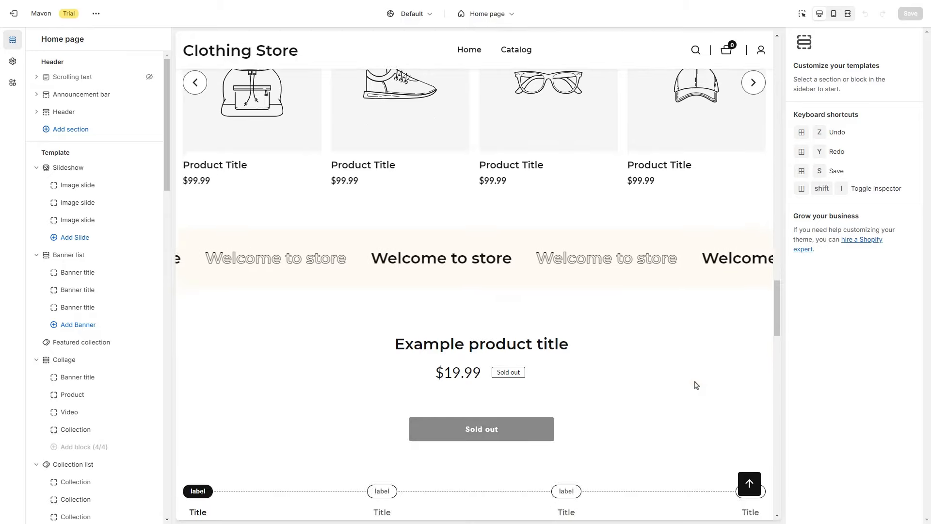
{"action": "scroll", "coordinate": [696, 385], "scroll_direction": "down", "scroll_amount": 12}
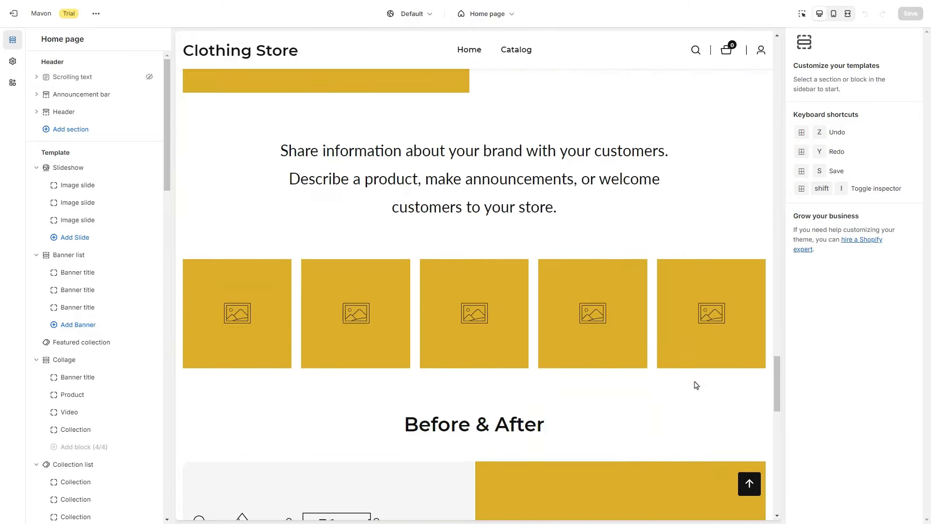
{"action": "scroll", "coordinate": [696, 385], "scroll_direction": "down", "scroll_amount": 12}
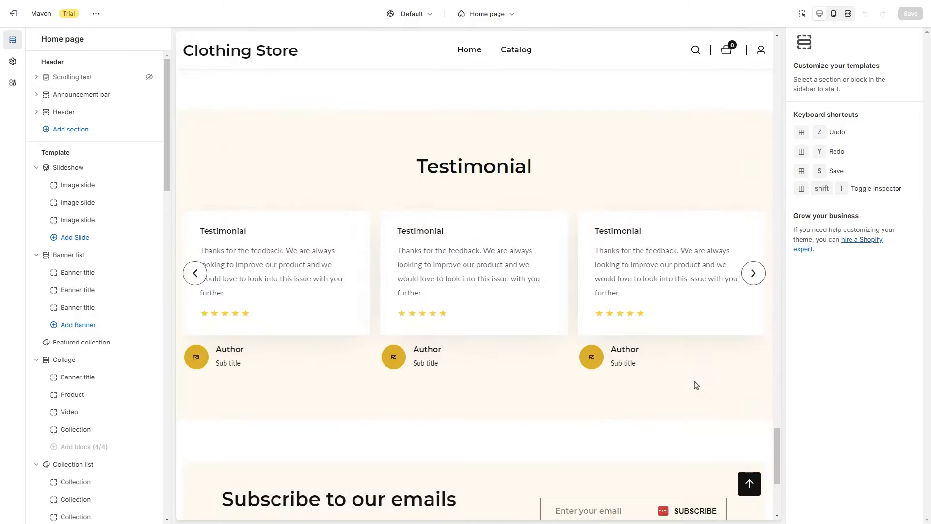
{"action": "left_click", "coordinate": [749, 474]}
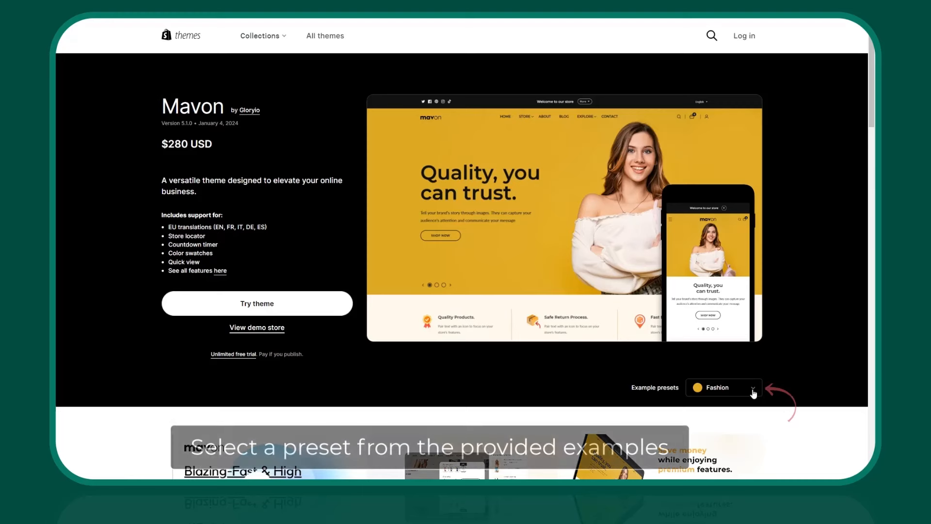
Step: Select Mavon's Jewelry example preset in the Theme Store and look through its demo store
{"action": "left_click", "coordinate": [753, 393]}
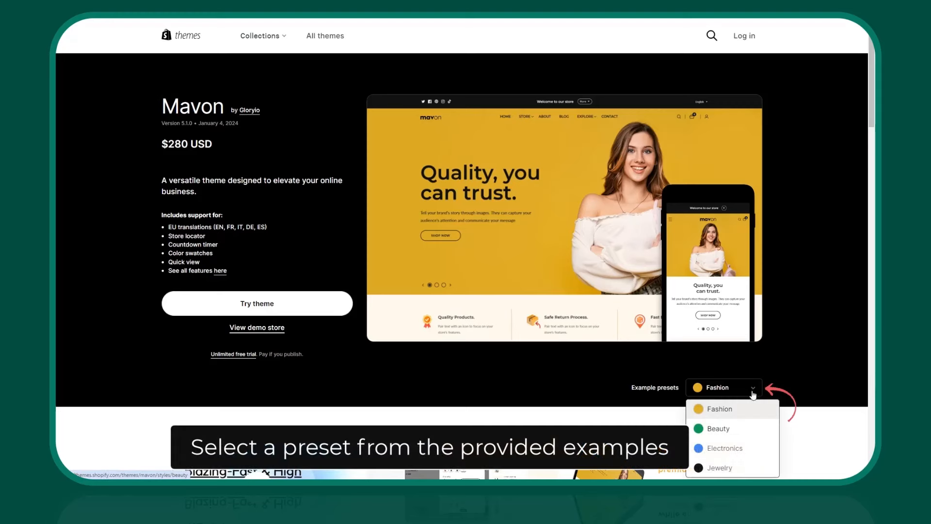
{"action": "left_click", "coordinate": [718, 469]}
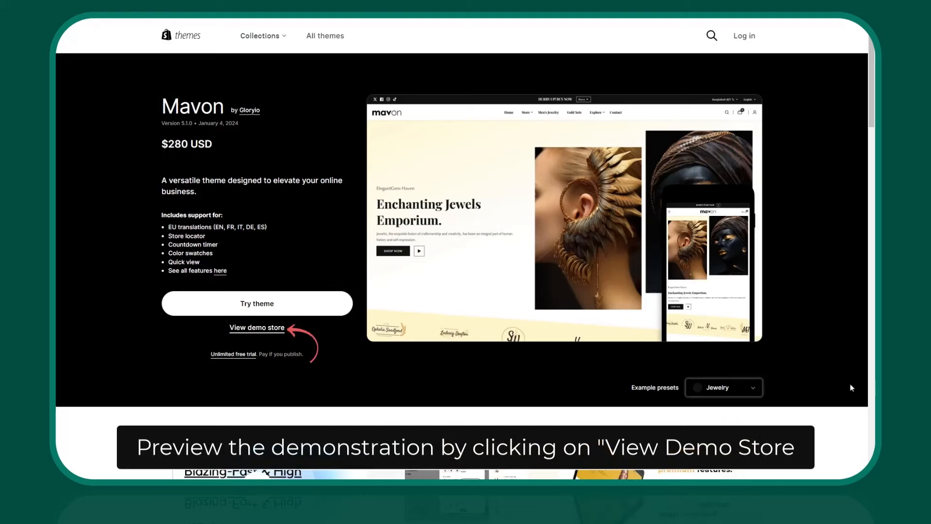
{"action": "left_click", "coordinate": [270, 334]}
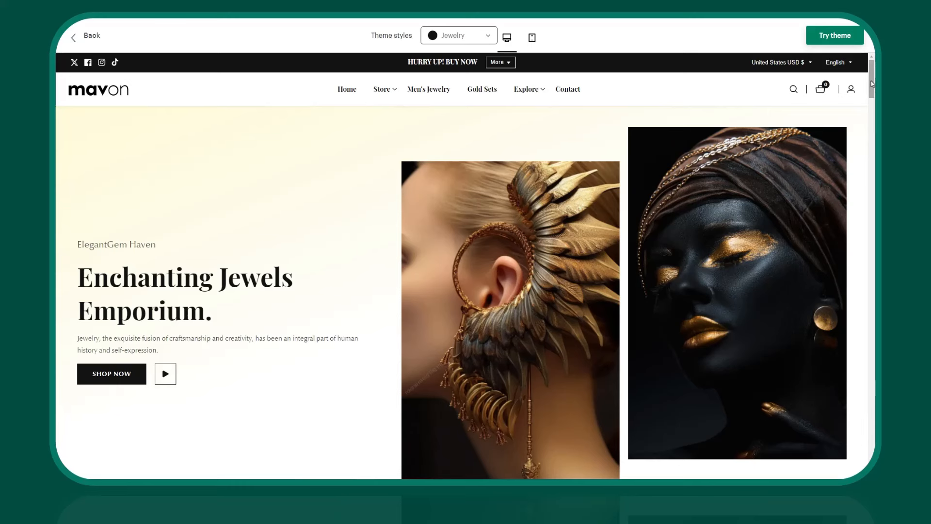
{"action": "left_click_drag", "start_coordinate": [871, 84], "coordinate": [872, 453]}
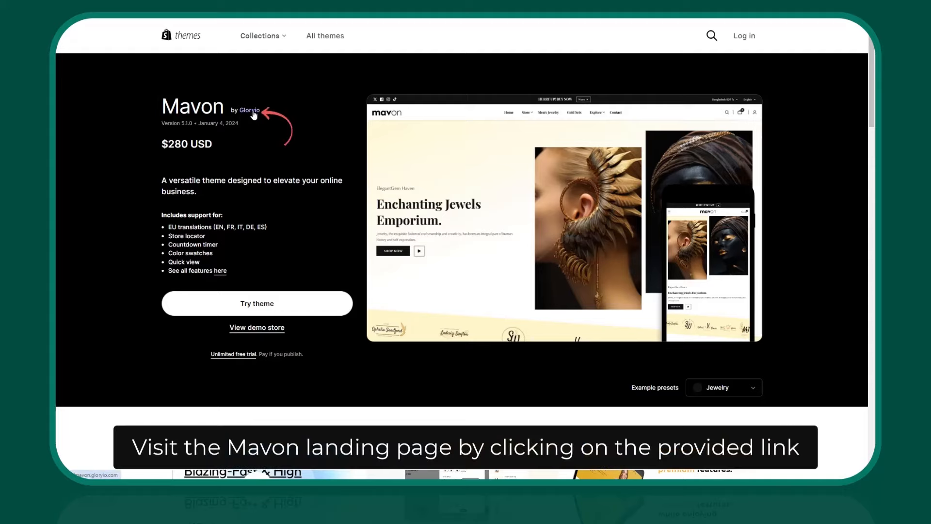
Step: Go from the Mavon theme page to the developer's documentation and open the General Topics article "How to set up your store as a Mavon demo?"
{"action": "left_click", "coordinate": [253, 115]}
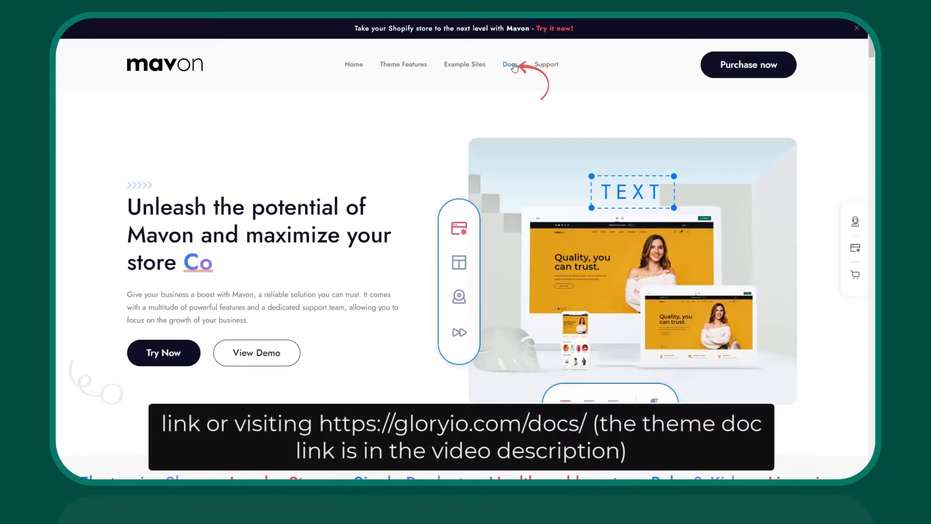
{"action": "left_click", "coordinate": [513, 67]}
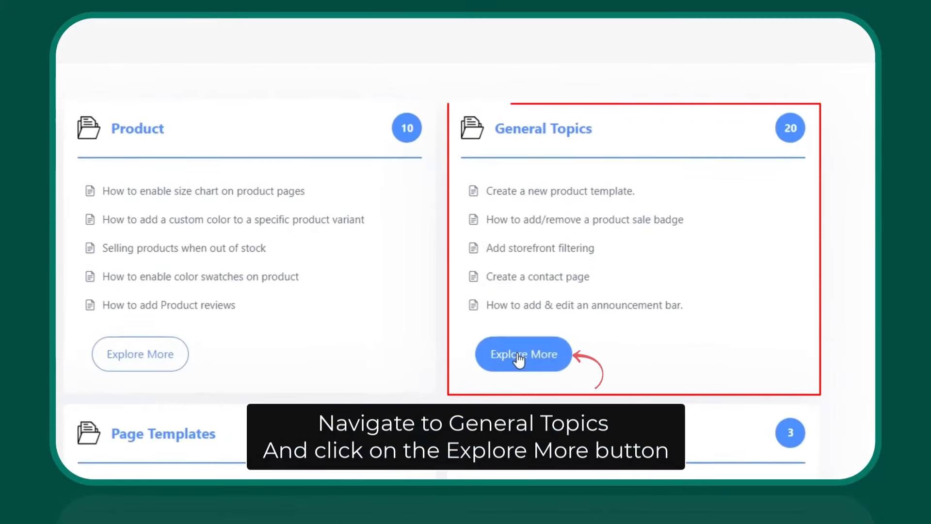
{"action": "left_click", "coordinate": [518, 357]}
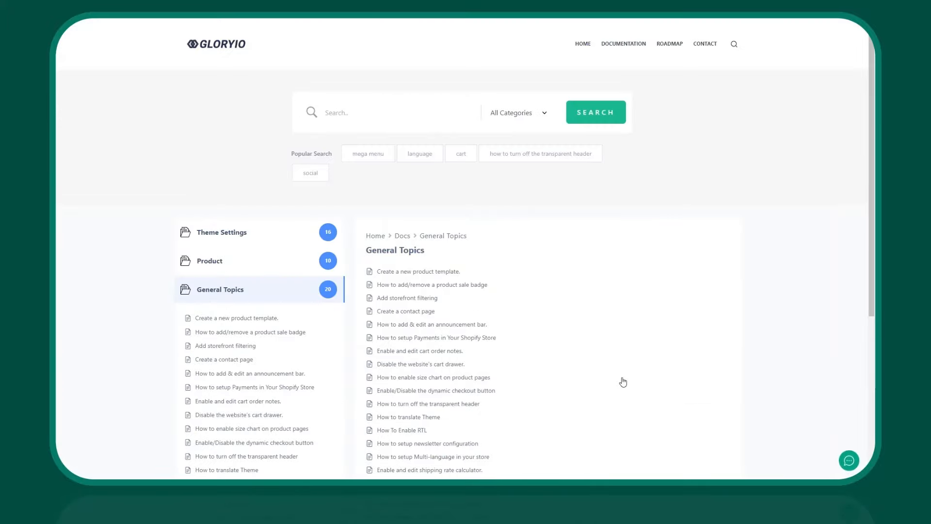
{"action": "scroll", "coordinate": [620, 380], "scroll_direction": "down", "scroll_amount": 5}
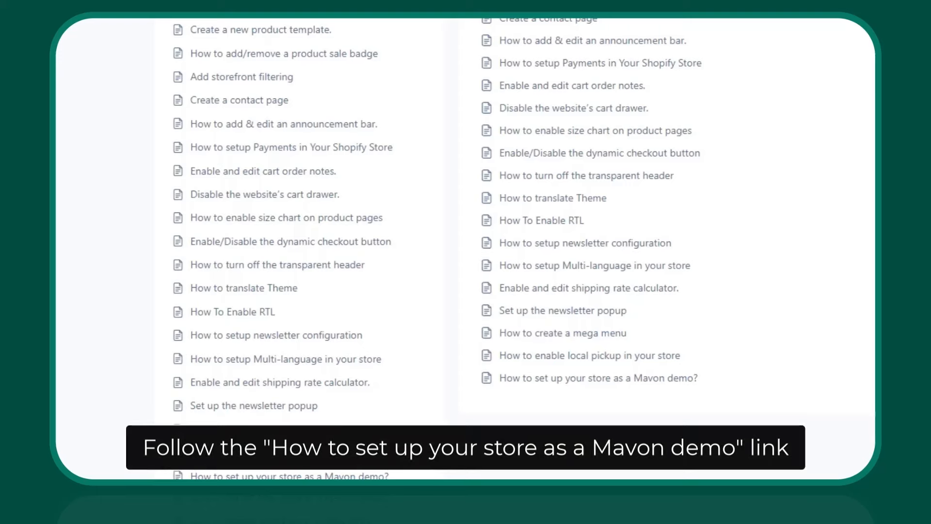
{"action": "left_click", "coordinate": [561, 381]}
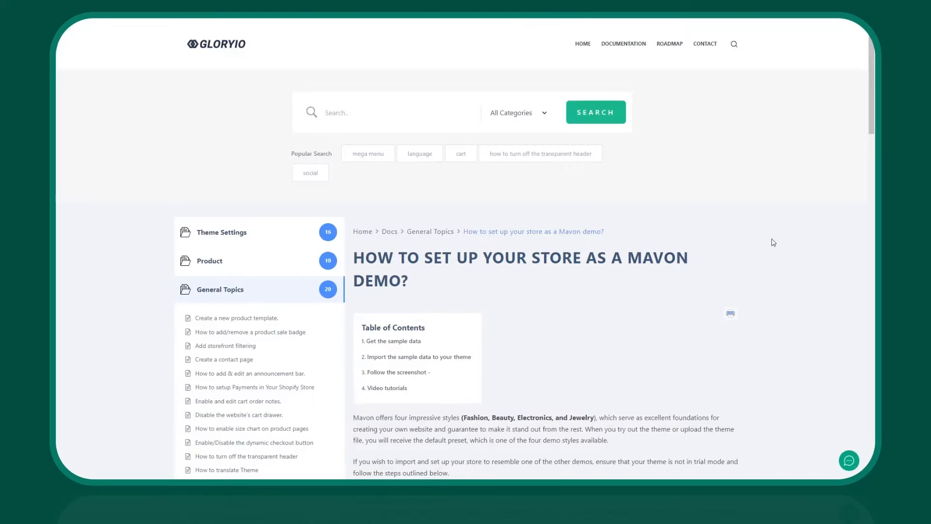
Step: Go to the article's sample data section and extract the downloaded mavon-fashion.zip archive to a mavon-fashion folder in Downloads
{"action": "scroll", "coordinate": [773, 242], "scroll_direction": "down", "scroll_amount": 7}
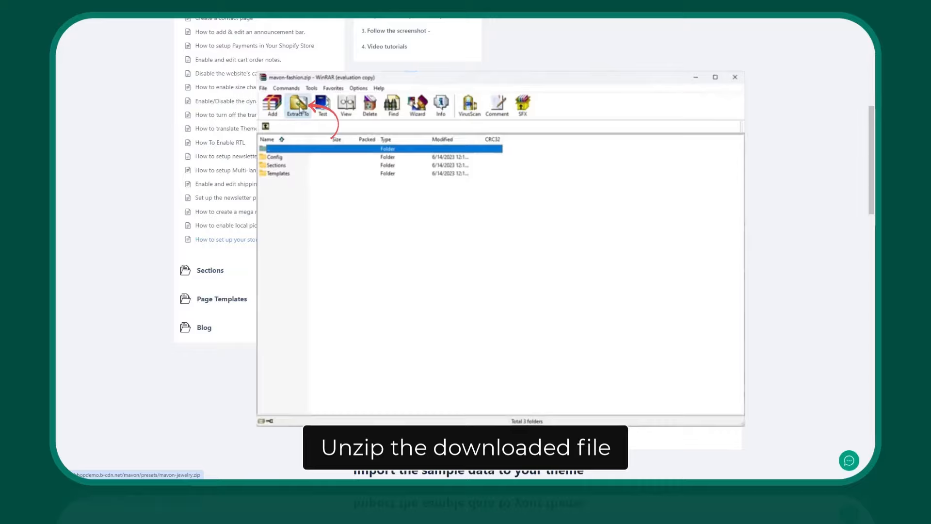
{"action": "left_click", "coordinate": [299, 106]}
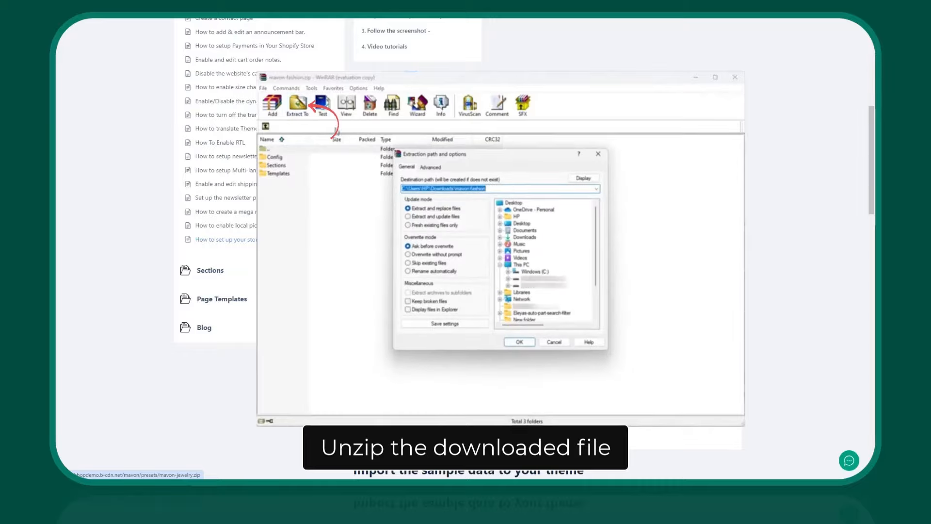
{"action": "left_click", "coordinate": [519, 342]}
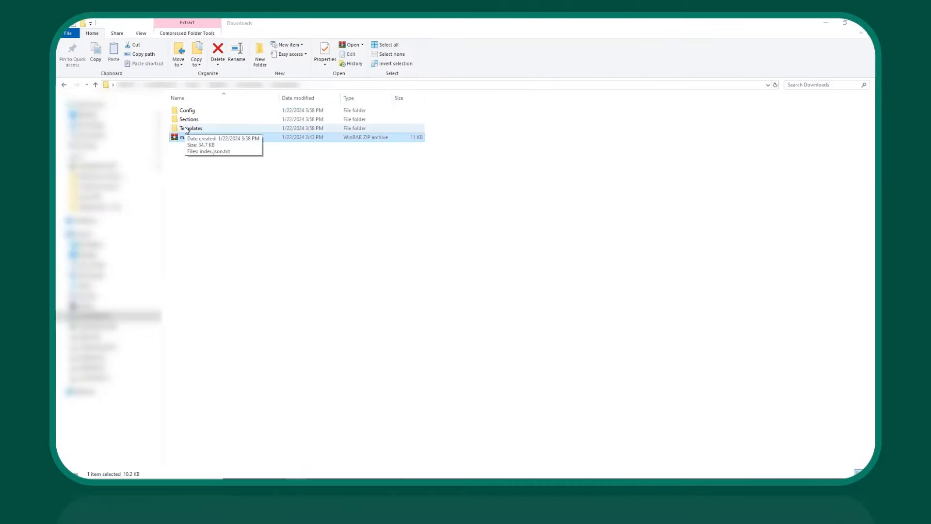
Step: Open index.json.txt from the extracted Templates folder in Notepad++ and copy all its code
{"action": "double_click", "coordinate": [185, 129]}
{"action": "left_click", "coordinate": [184, 111]}
{"action": "right_click", "coordinate": [175, 111]}
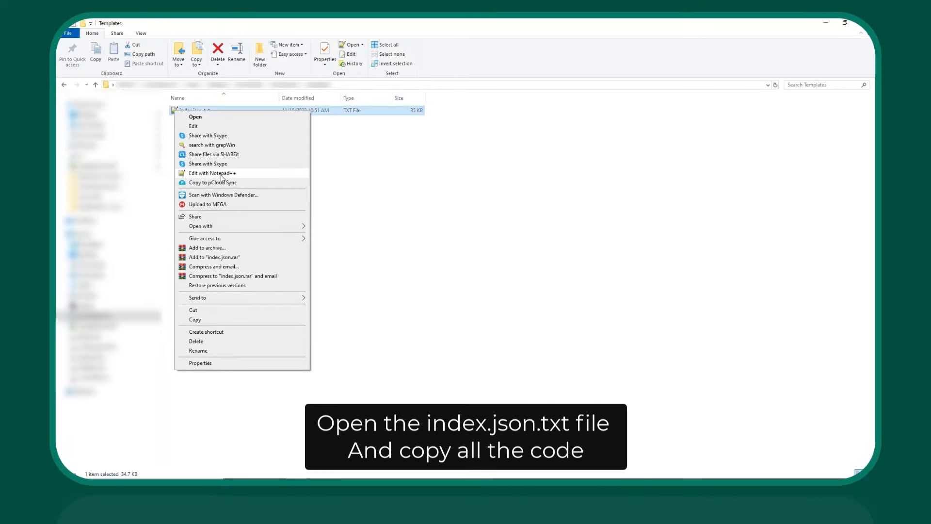
{"action": "left_click", "coordinate": [222, 173]}
{"action": "right_click", "coordinate": [223, 170]}
{"action": "left_click", "coordinate": [257, 220]}
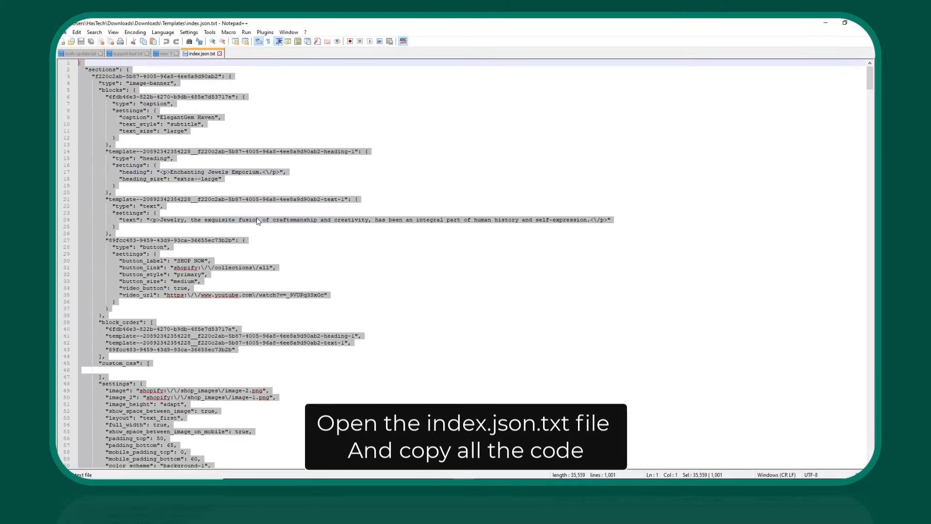
{"action": "right_click", "coordinate": [251, 204]}
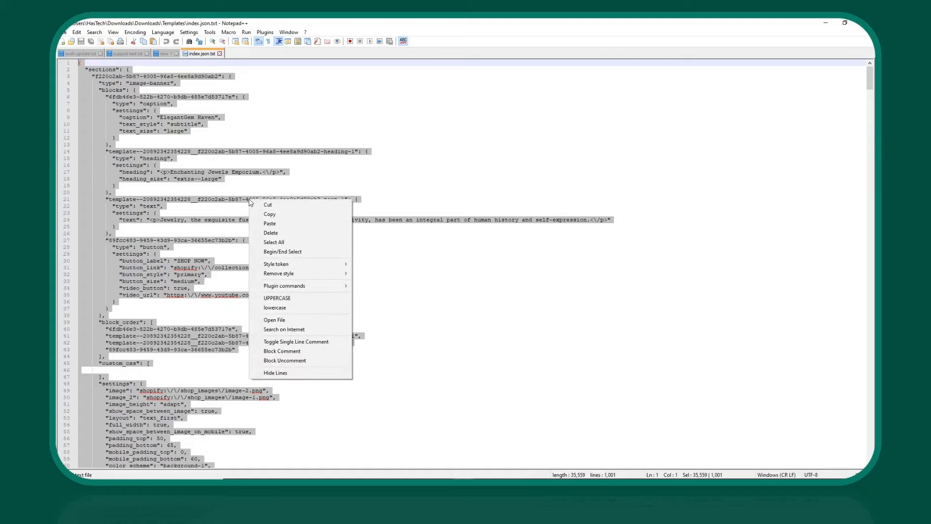
{"action": "left_click", "coordinate": [276, 214]}
{"action": "left_click", "coordinate": [827, 25]}
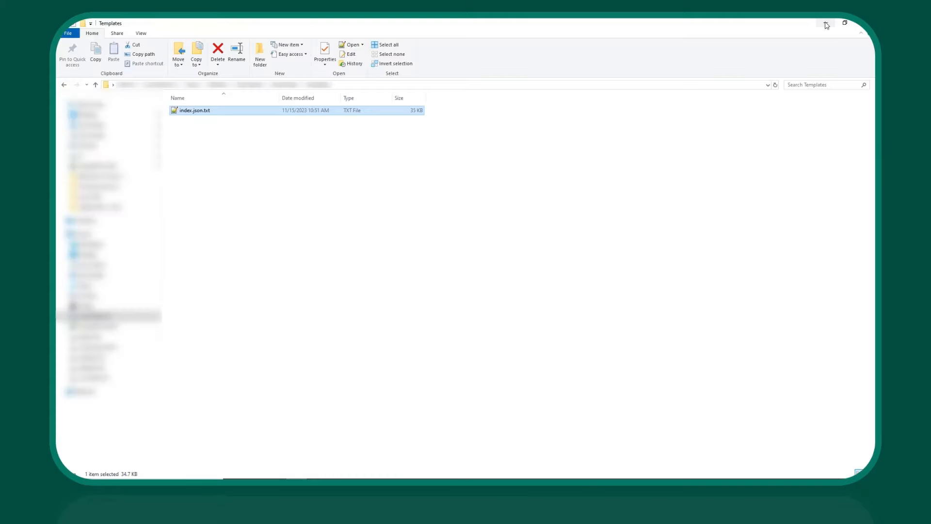
{"action": "left_click", "coordinate": [829, 26]}
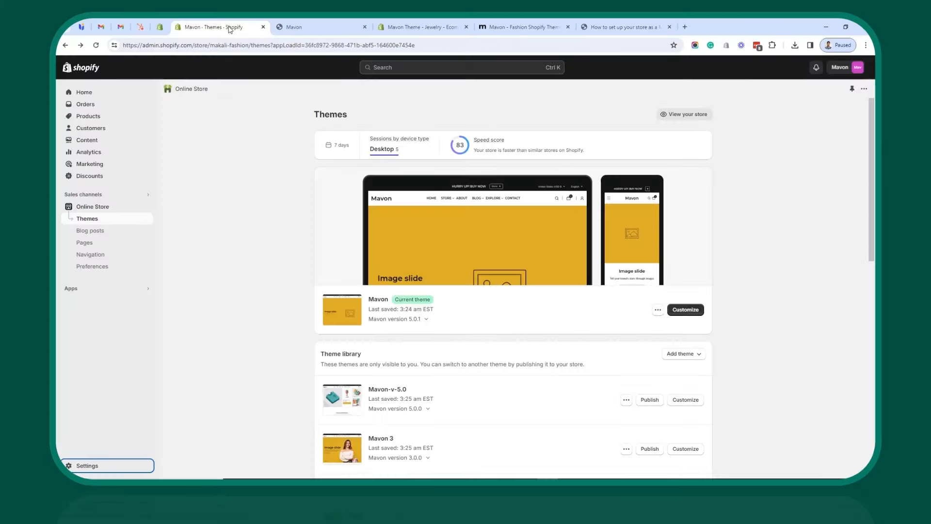
Step: Open the current Mavon theme's code in the Shopify admin, search its files for "index" and open index.json
{"action": "left_click", "coordinate": [657, 310]}
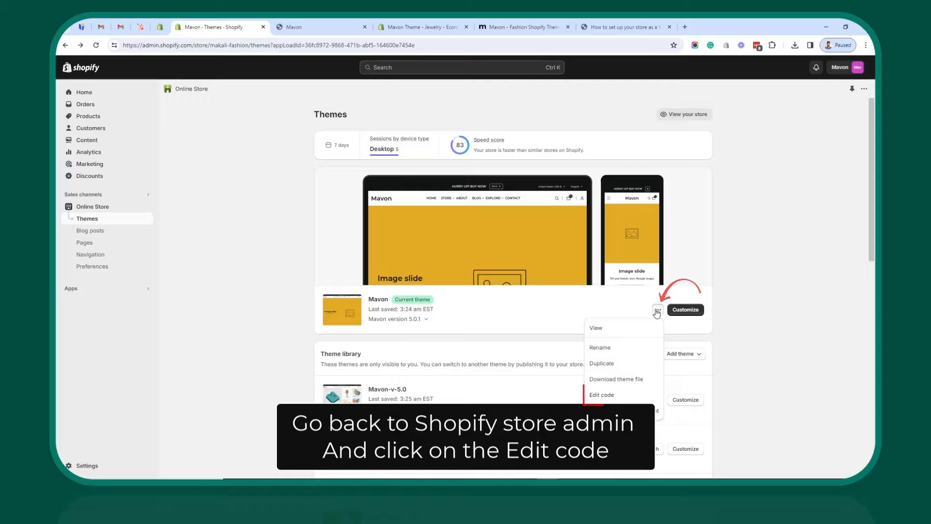
{"action": "left_click", "coordinate": [605, 399]}
{"action": "left_click", "coordinate": [124, 91]}
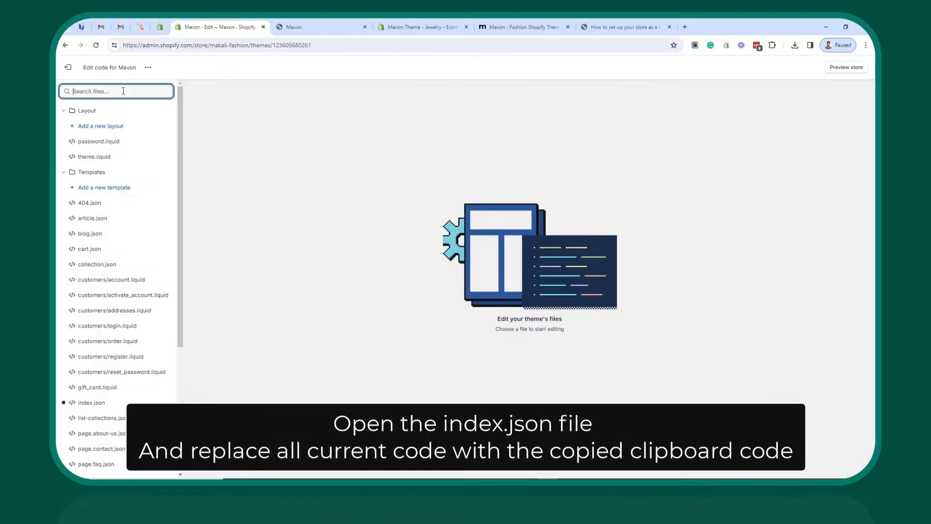
{"action": "type", "text": "index"}
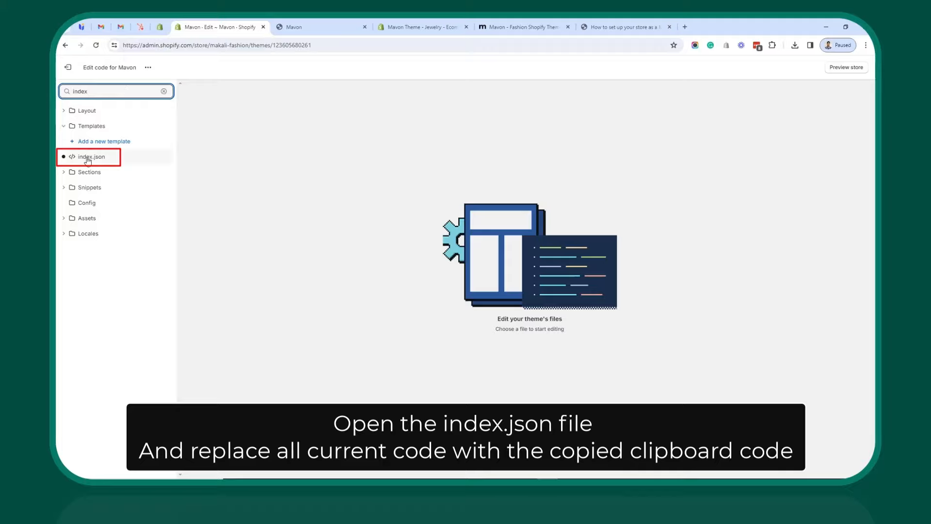
{"action": "left_click", "coordinate": [88, 158]}
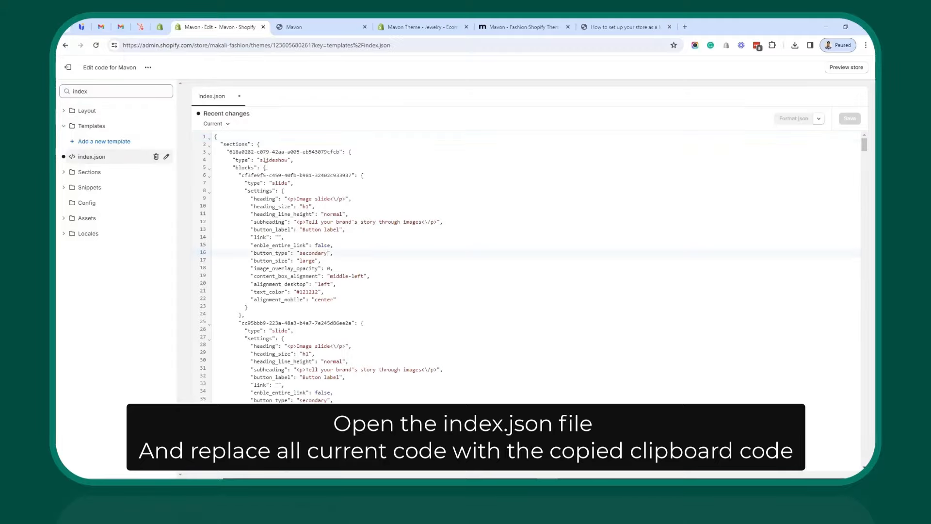
Step: Replace all the code in the theme's index.json with the copied template code and save the file
{"action": "right_click", "coordinate": [265, 166]}
{"action": "left_click", "coordinate": [291, 266]}
{"action": "key", "text": "BackSpace"}
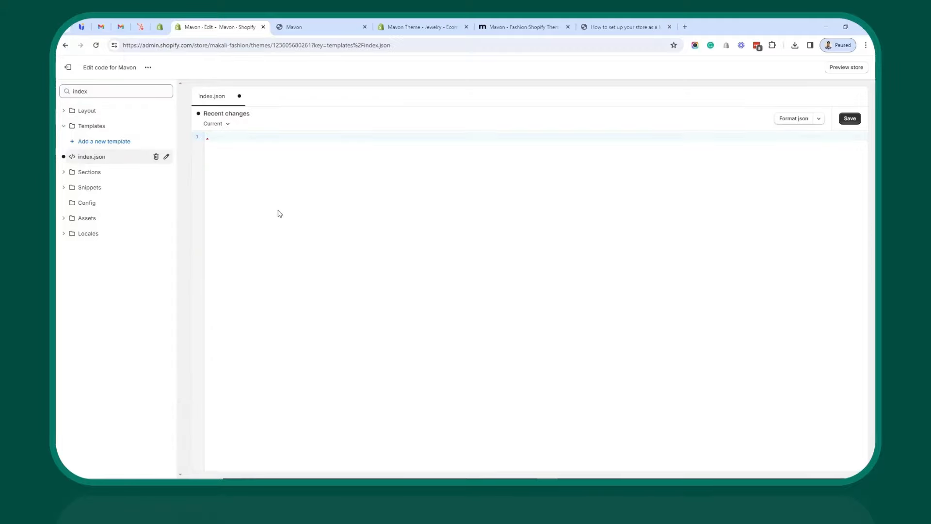
{"action": "right_click", "coordinate": [279, 213]}
{"action": "left_click", "coordinate": [301, 288]}
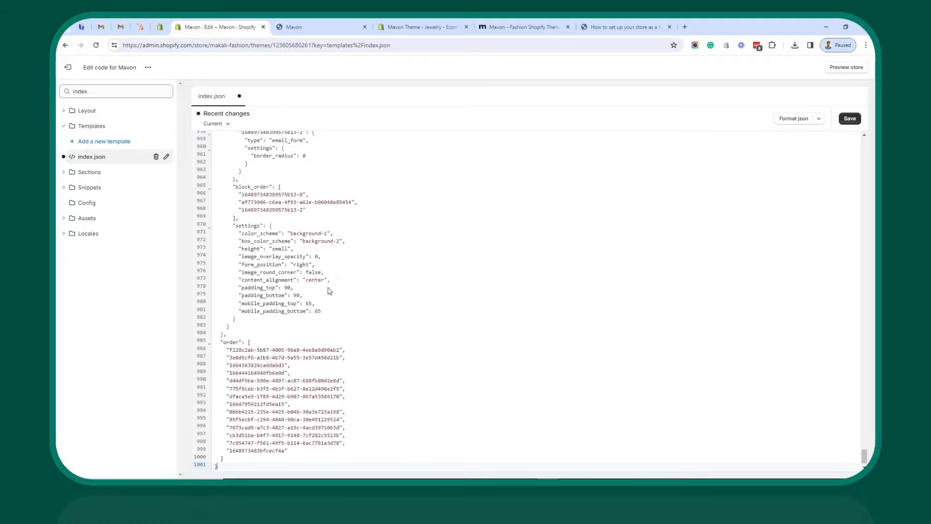
{"action": "left_click", "coordinate": [849, 119]}
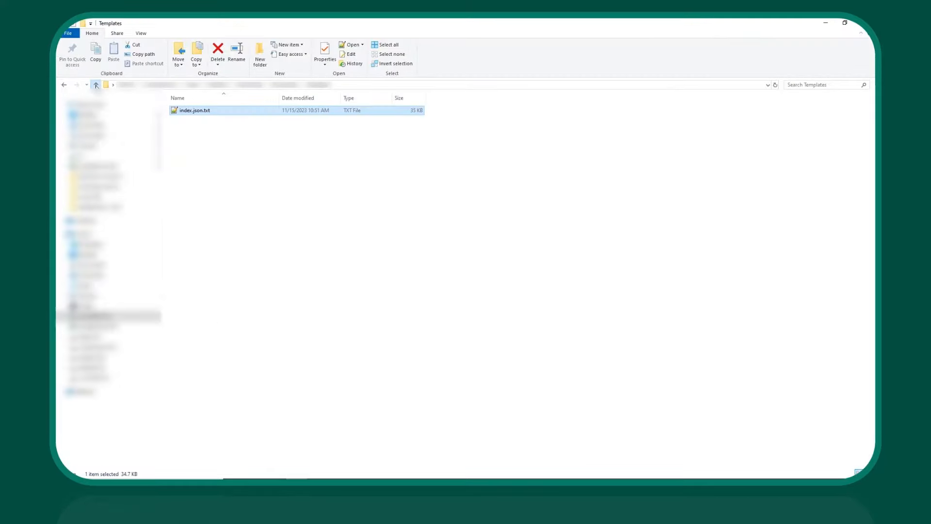
Step: Open header-group.json.txt from the extracted Sections folder in Notepad++ and copy all its code
{"action": "left_click", "coordinate": [189, 120]}
{"action": "double_click", "coordinate": [189, 120]}
{"action": "double_click", "coordinate": [187, 120]}
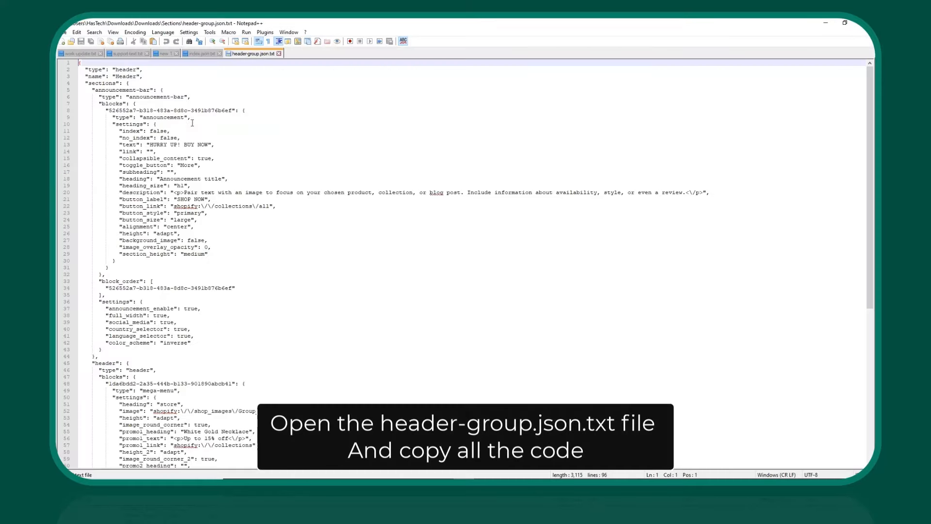
{"action": "left_click", "coordinate": [235, 145]}
{"action": "right_click", "coordinate": [235, 144]}
{"action": "left_click", "coordinate": [258, 187]}
{"action": "right_click", "coordinate": [194, 145]}
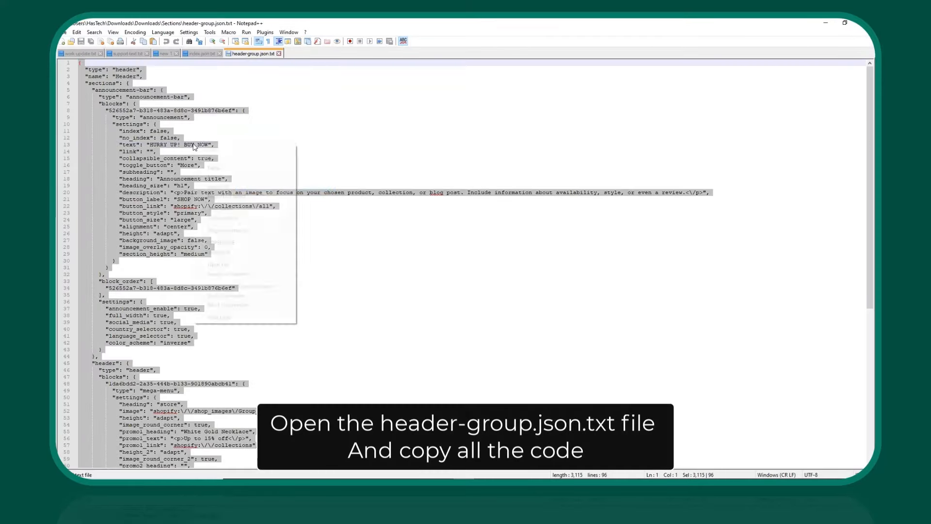
{"action": "left_click", "coordinate": [225, 160]}
{"action": "left_click", "coordinate": [828, 23]}
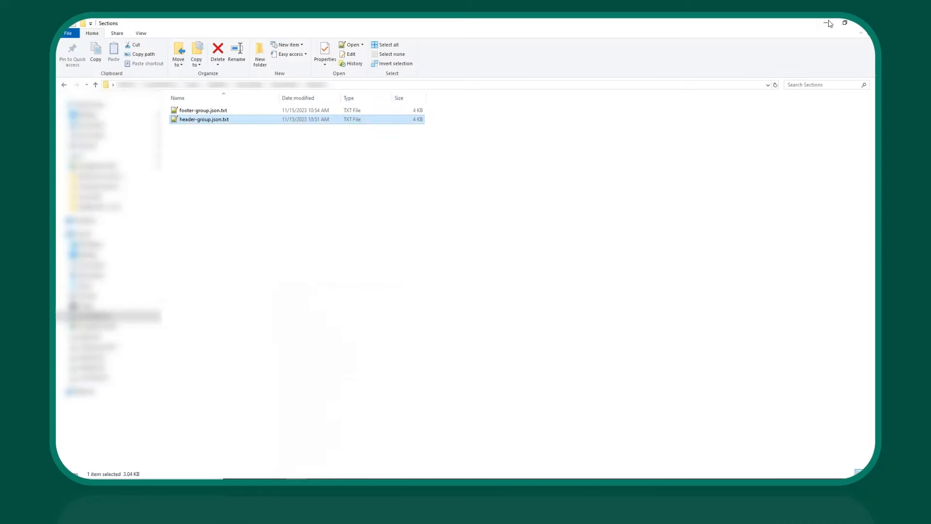
{"action": "left_click", "coordinate": [828, 23]}
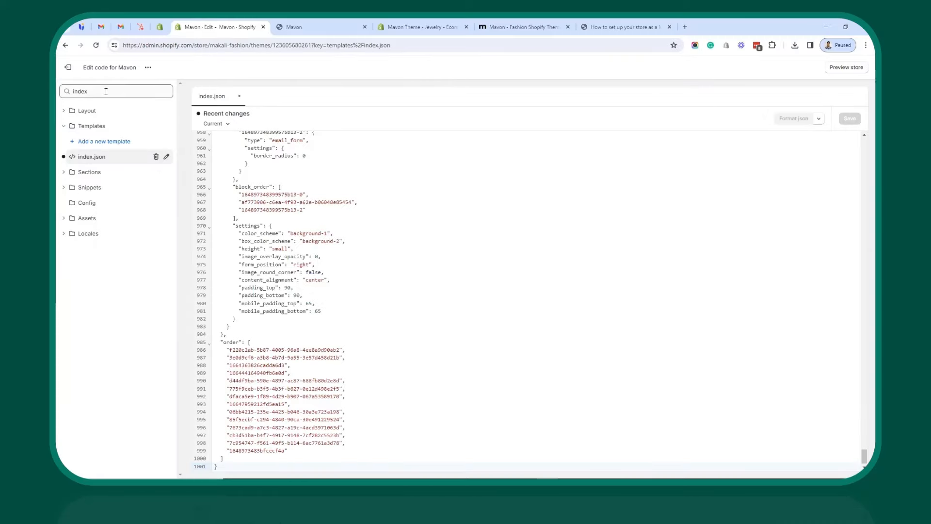
Step: Find header-group.json by searching the theme files for "header", replace all its code with the copied code and save it
{"action": "type", "text": "header"}
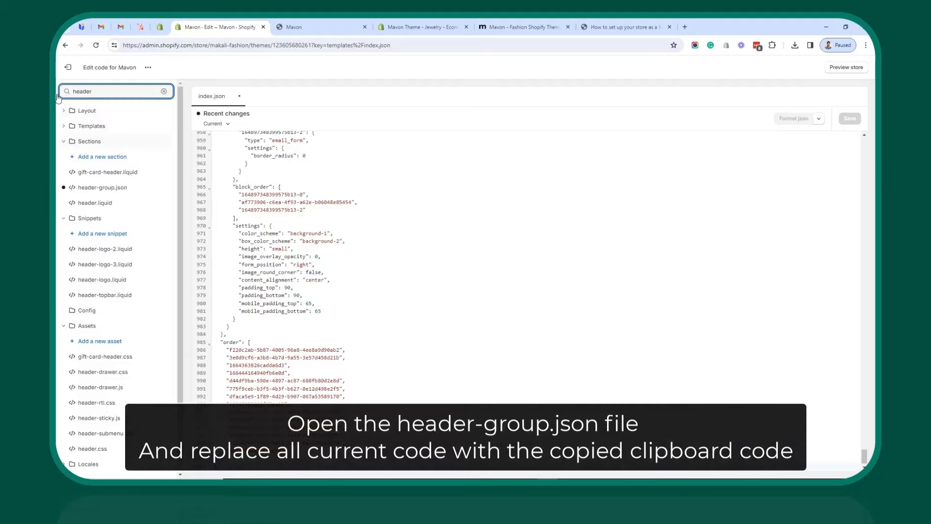
{"action": "left_click", "coordinate": [108, 188]}
{"action": "right_click", "coordinate": [307, 178]}
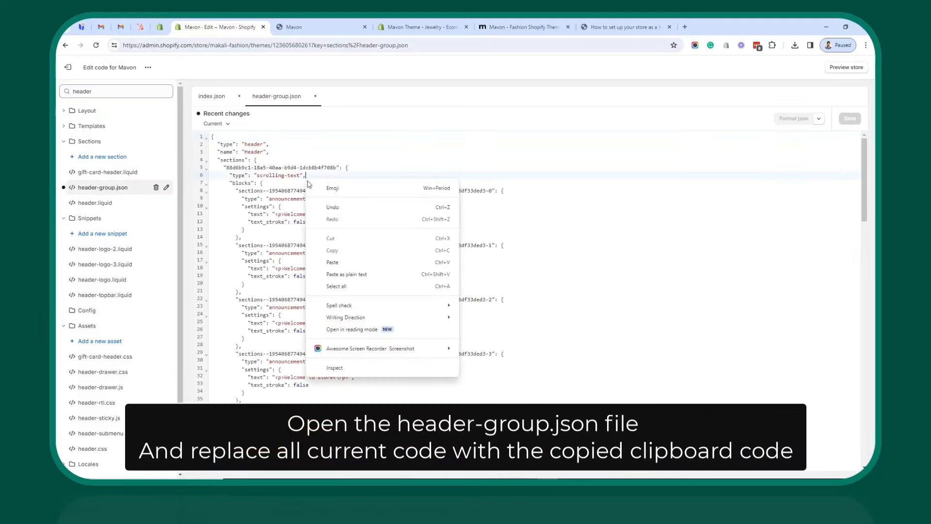
{"action": "left_click", "coordinate": [335, 287]}
{"action": "key", "text": "BackSpace"}
{"action": "right_click", "coordinate": [354, 256]}
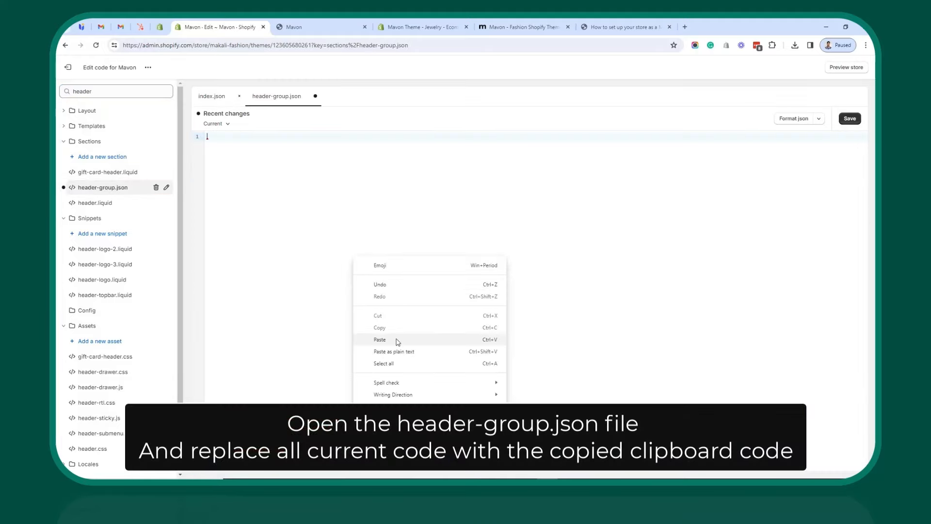
{"action": "left_click", "coordinate": [380, 340]}
{"action": "left_click", "coordinate": [850, 119]}
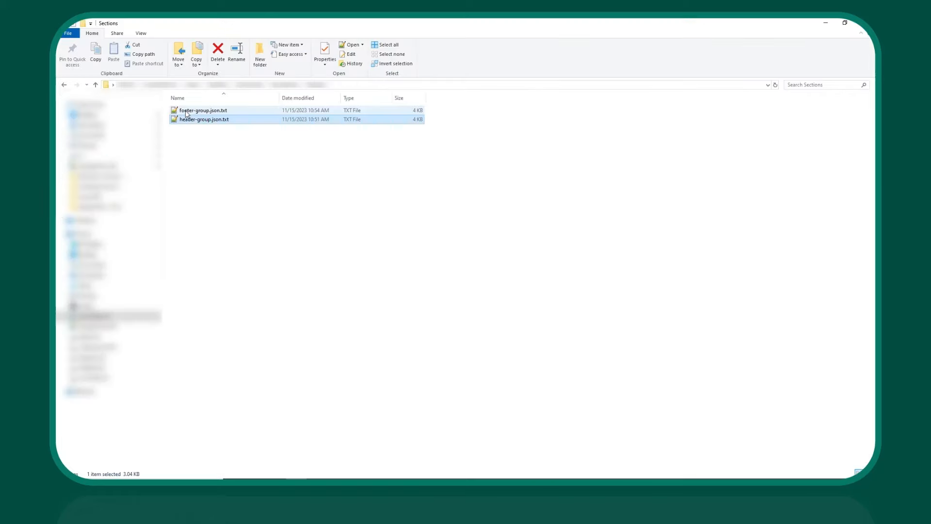
Step: Open footer-group.json.txt from the extracted Sections folder in Notepad++ and copy all its code
{"action": "double_click", "coordinate": [186, 111]}
{"action": "right_click", "coordinate": [206, 123]}
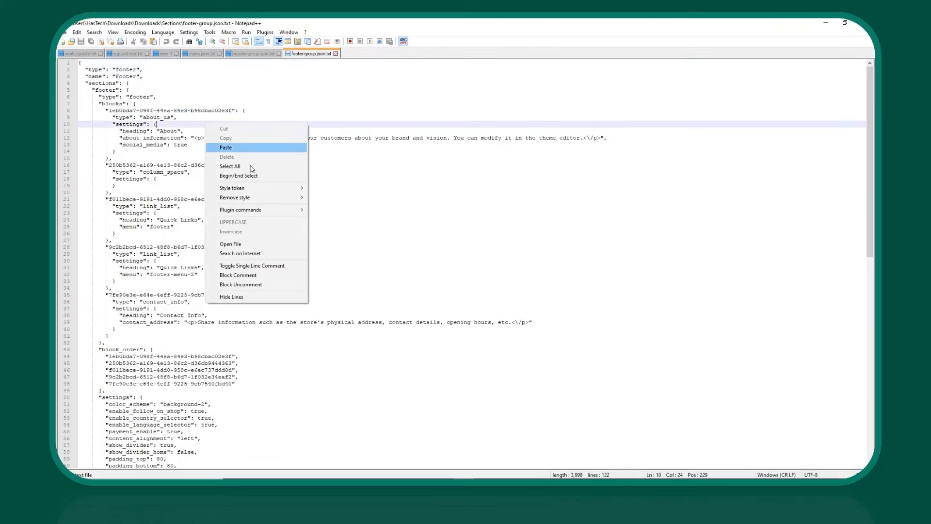
{"action": "left_click", "coordinate": [251, 167]}
{"action": "right_click", "coordinate": [234, 137]}
{"action": "left_click", "coordinate": [254, 151]}
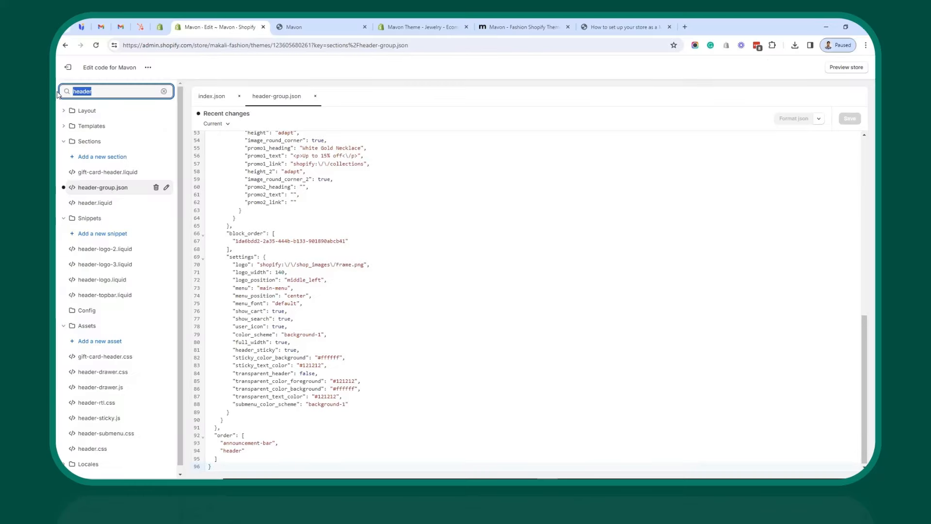
Step: Find footer-group.json by searching the theme files for "footer", replace all its code with the copied code and save it
{"action": "type", "text": "footer"}
{"action": "left_click", "coordinate": [107, 173]}
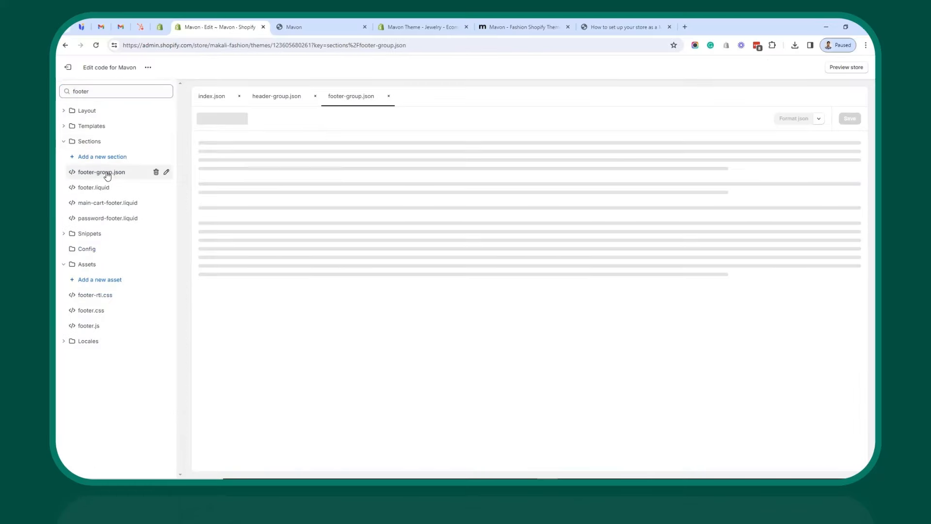
{"action": "right_click", "coordinate": [307, 171]}
{"action": "left_click", "coordinate": [356, 276]}
{"action": "key", "text": "Delete"}
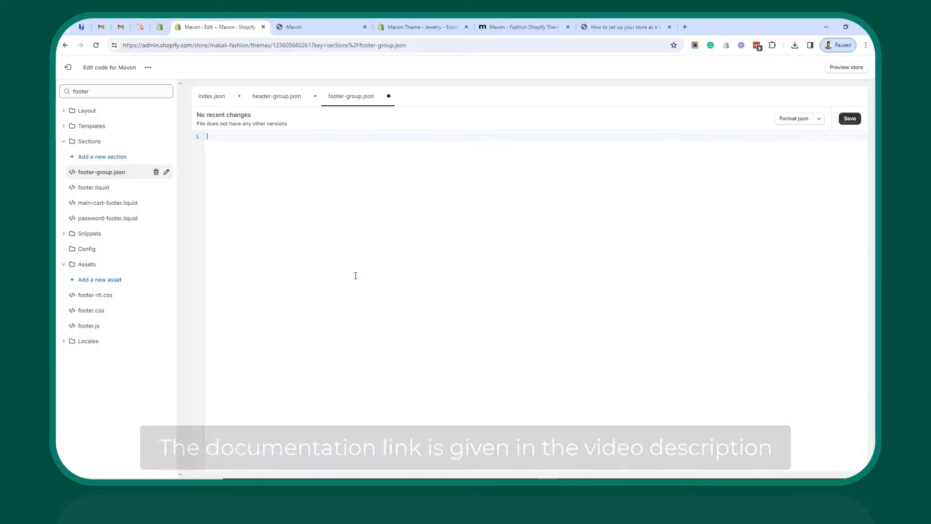
{"action": "right_click", "coordinate": [338, 235]}
{"action": "left_click", "coordinate": [369, 318]}
{"action": "left_click", "coordinate": [849, 119]}
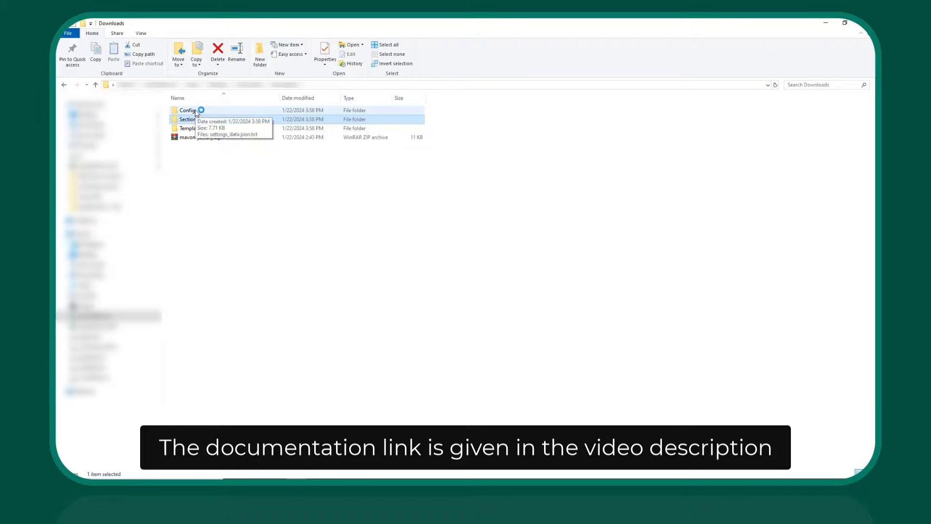
Step: Open settings_data.json.txt from the extracted Config folder in Notepad++ and copy all its code
{"action": "double_click", "coordinate": [187, 111]}
{"action": "right_click", "coordinate": [196, 112]}
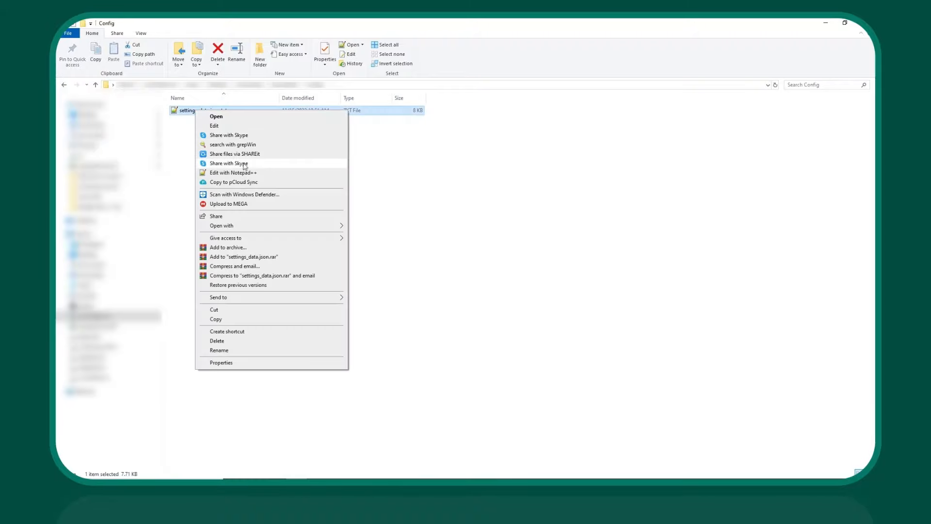
{"action": "left_click", "coordinate": [255, 176]}
{"action": "right_click", "coordinate": [268, 186]}
{"action": "left_click", "coordinate": [322, 229]}
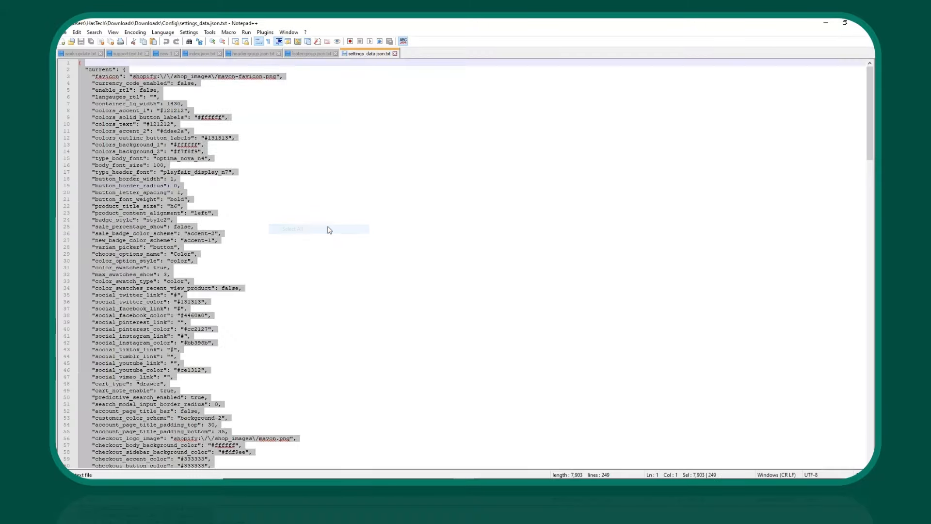
{"action": "right_click", "coordinate": [192, 145]}
{"action": "left_click", "coordinate": [211, 160]}
{"action": "left_click", "coordinate": [824, 23]}
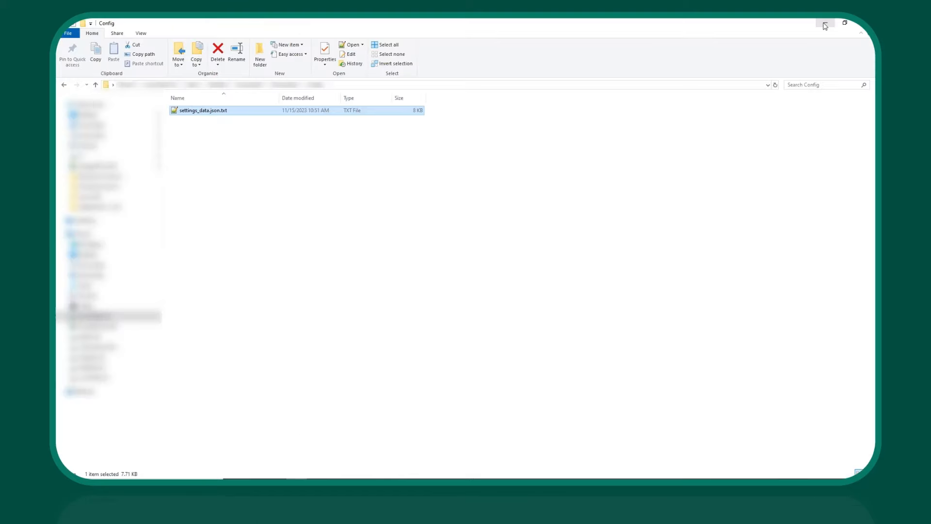
{"action": "left_click", "coordinate": [825, 25]}
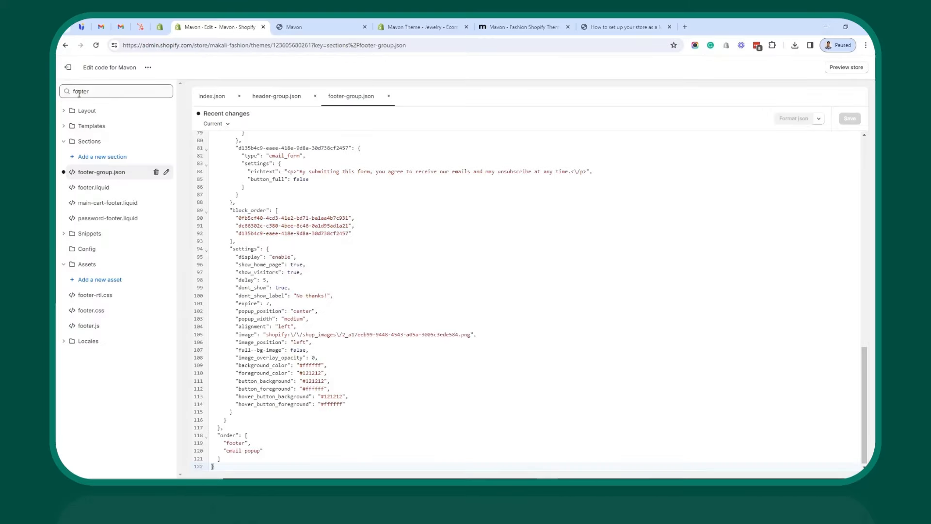
Step: Find settings_data.json by searching the theme files for "sett", replace all its code with the copied code and save it
{"action": "type", "text": "sett"}
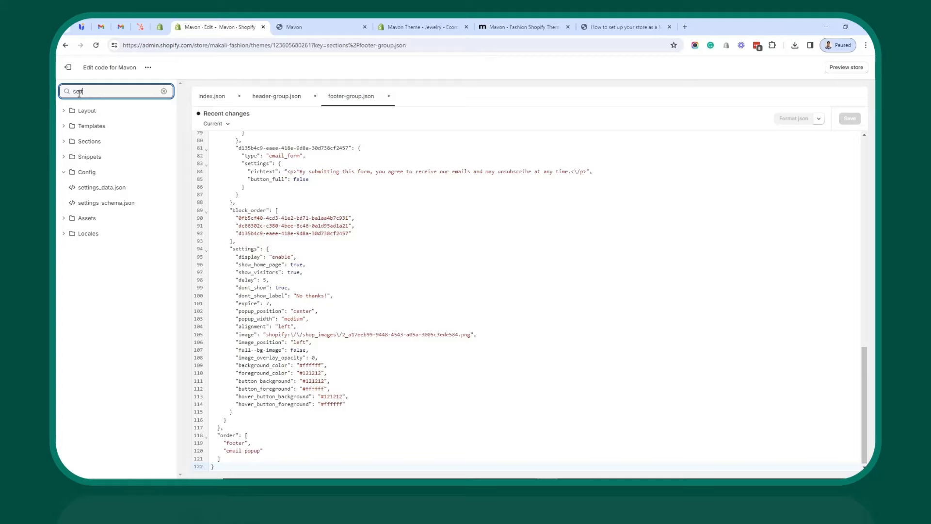
{"action": "left_click", "coordinate": [109, 189]}
{"action": "right_click", "coordinate": [318, 160]}
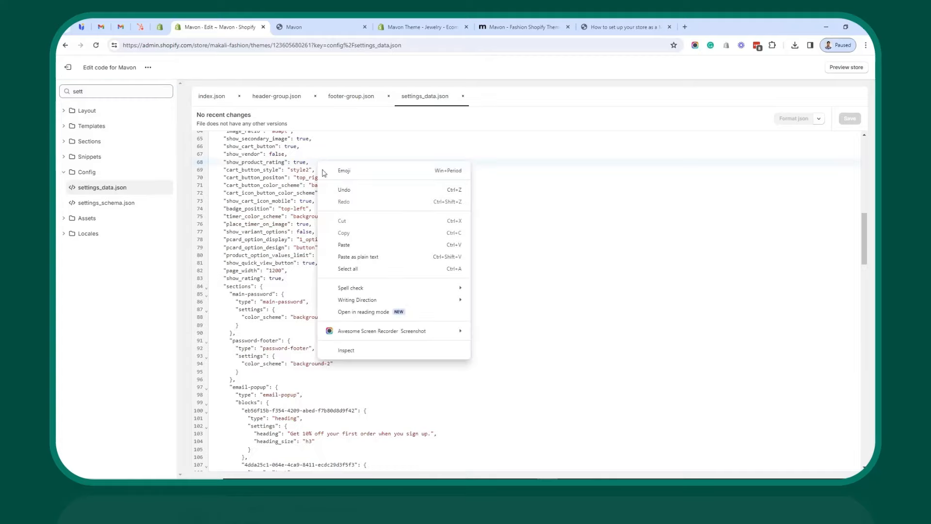
{"action": "left_click", "coordinate": [375, 267]}
{"action": "key", "text": "Delete"}
{"action": "right_click", "coordinate": [375, 263]}
{"action": "left_click", "coordinate": [419, 341]}
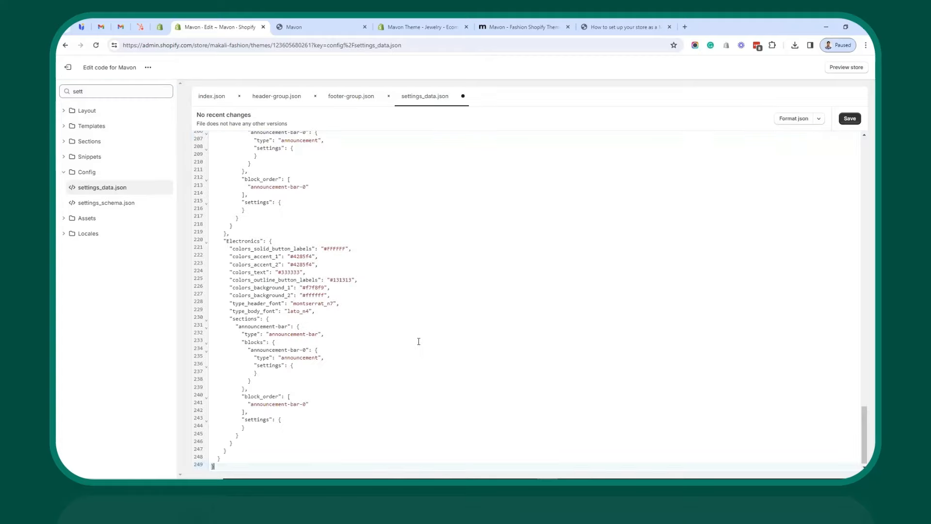
{"action": "left_click", "coordinate": [849, 119]}
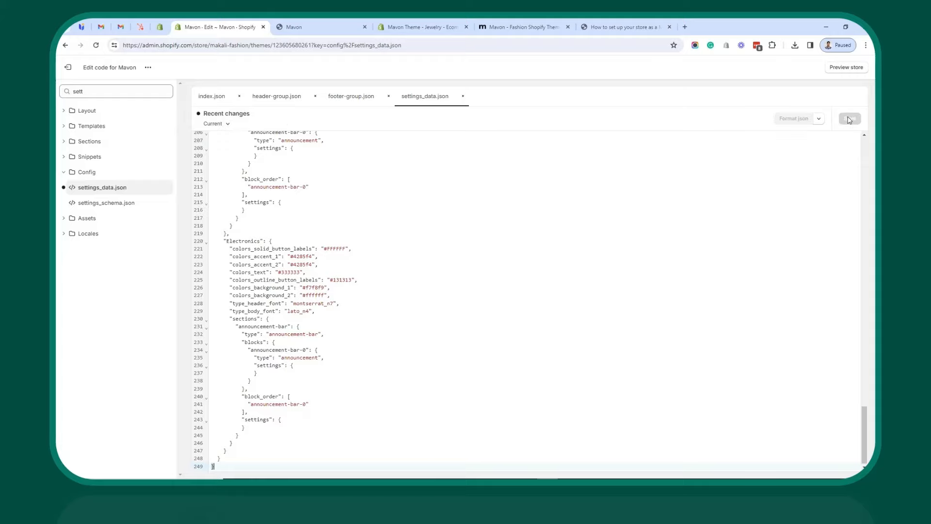
Step: Preview the store and look through the whole home page down to the footer, and return to its beginning
{"action": "left_click", "coordinate": [847, 68]}
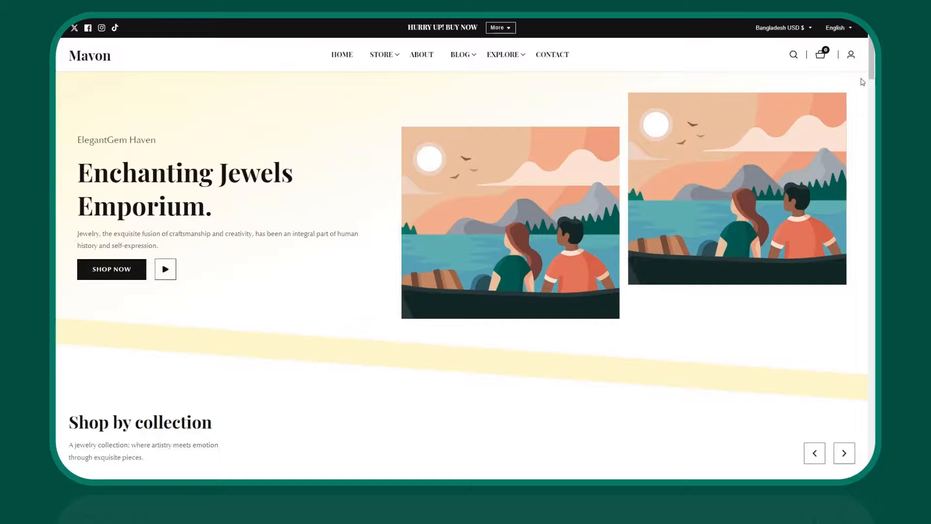
{"action": "scroll", "coordinate": [863, 82], "scroll_direction": "down", "scroll_amount": 10}
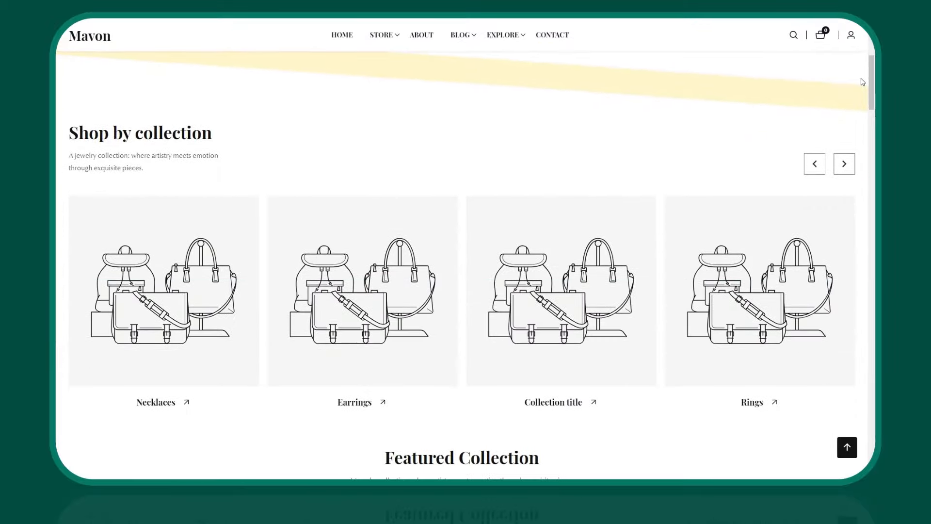
{"action": "scroll", "coordinate": [863, 82], "scroll_direction": "down", "scroll_amount": 6}
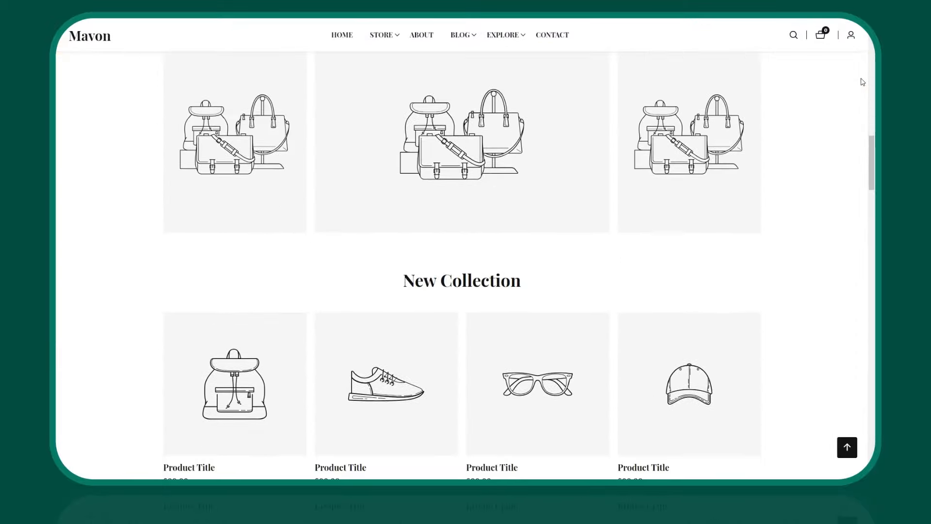
{"action": "scroll", "coordinate": [863, 81], "scroll_direction": "down", "scroll_amount": 12}
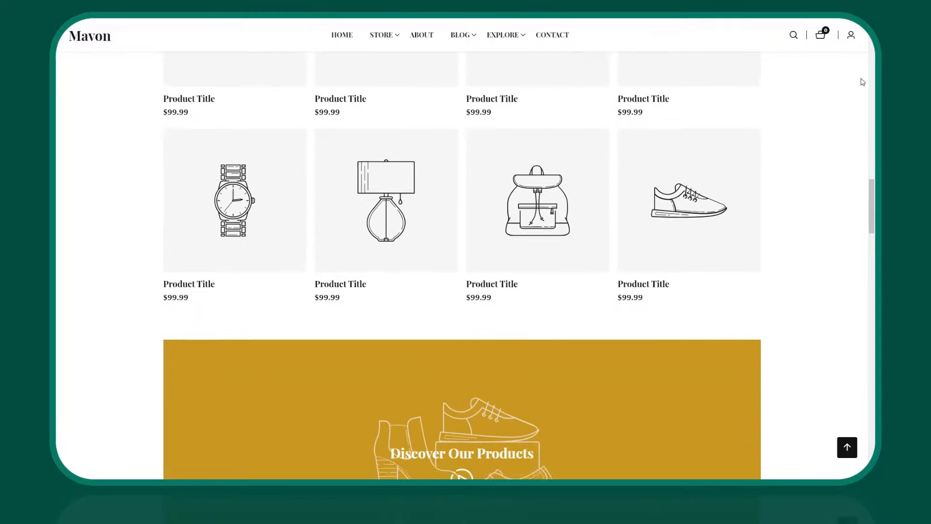
{"action": "scroll", "coordinate": [862, 81], "scroll_direction": "down", "scroll_amount": 6}
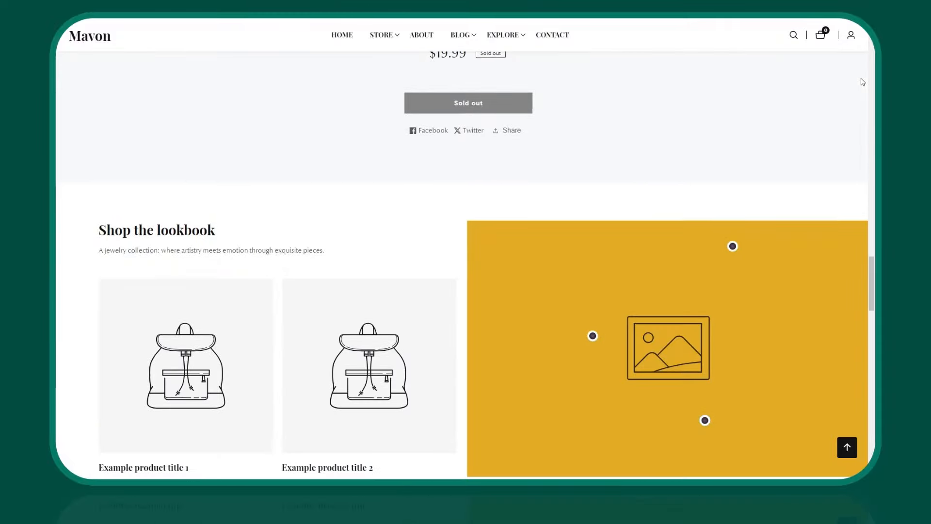
{"action": "scroll", "coordinate": [863, 82], "scroll_direction": "down", "scroll_amount": 6}
{"action": "scroll", "coordinate": [862, 81], "scroll_direction": "down", "scroll_amount": 5}
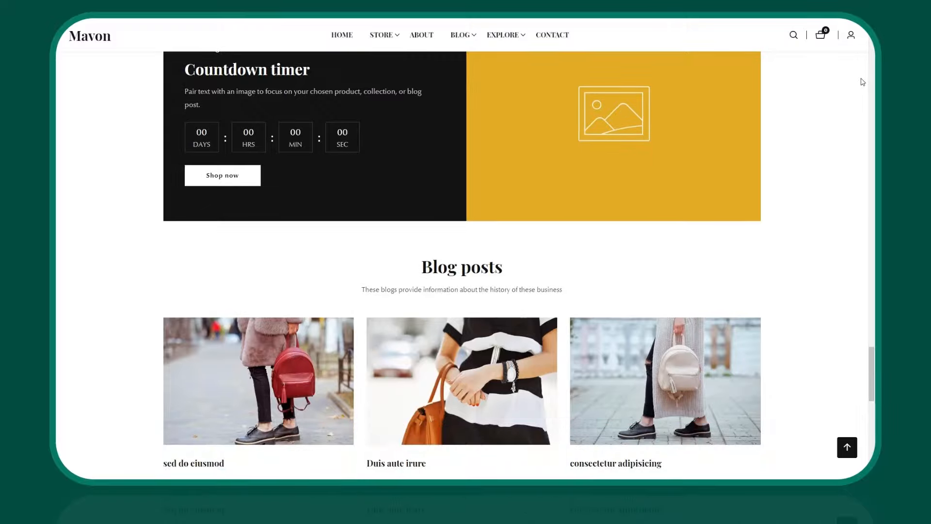
{"action": "scroll", "coordinate": [863, 82], "scroll_direction": "down", "scroll_amount": 10}
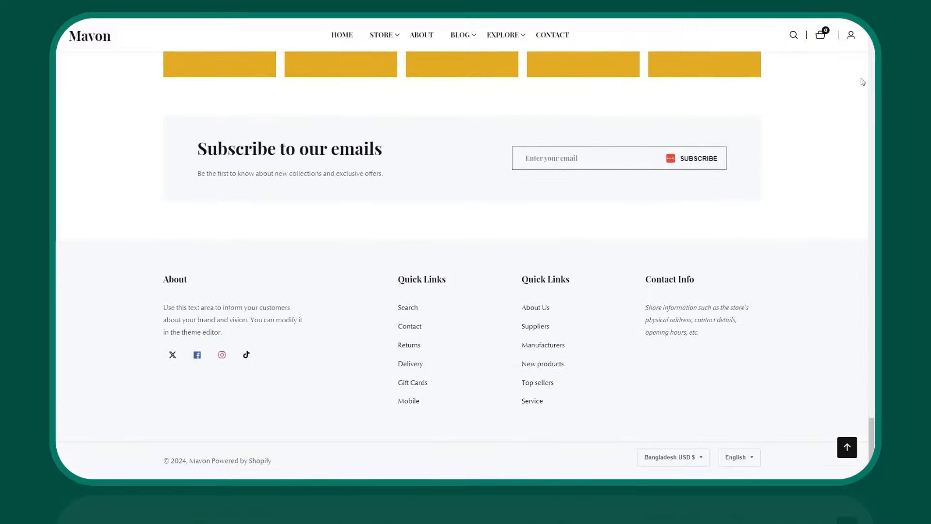
{"action": "left_click", "coordinate": [848, 448]}
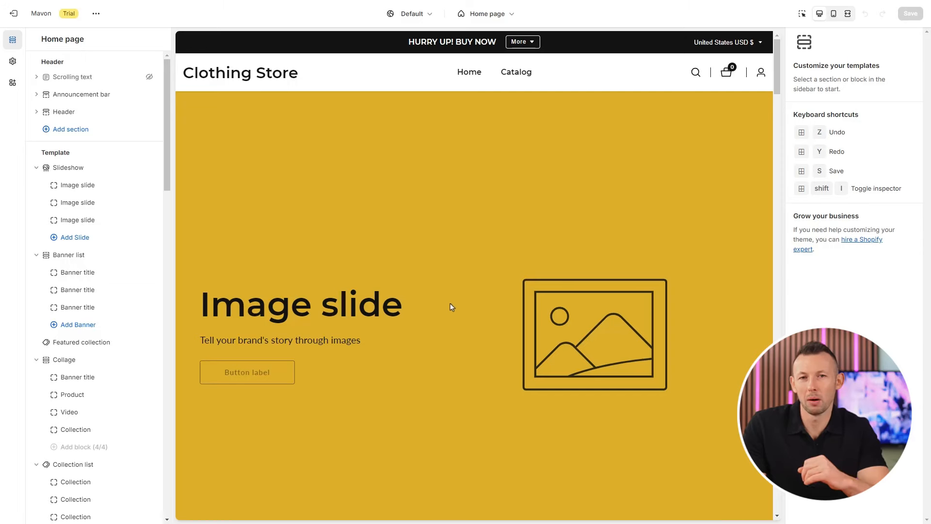
Step: In the theme editor's Header section, use the mavon_-_Copy image as the logo and set the custom logo width to 140 px
{"action": "left_click", "coordinate": [73, 115]}
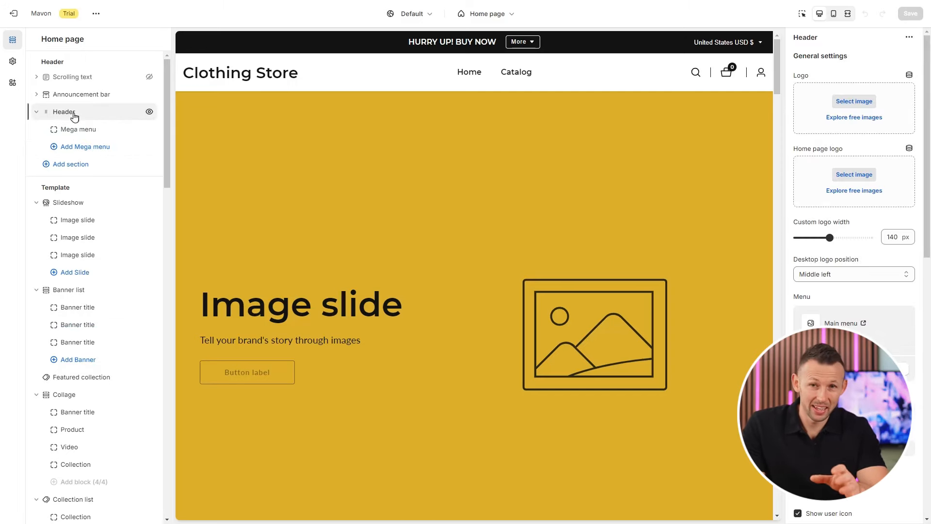
{"action": "left_click", "coordinate": [852, 110]}
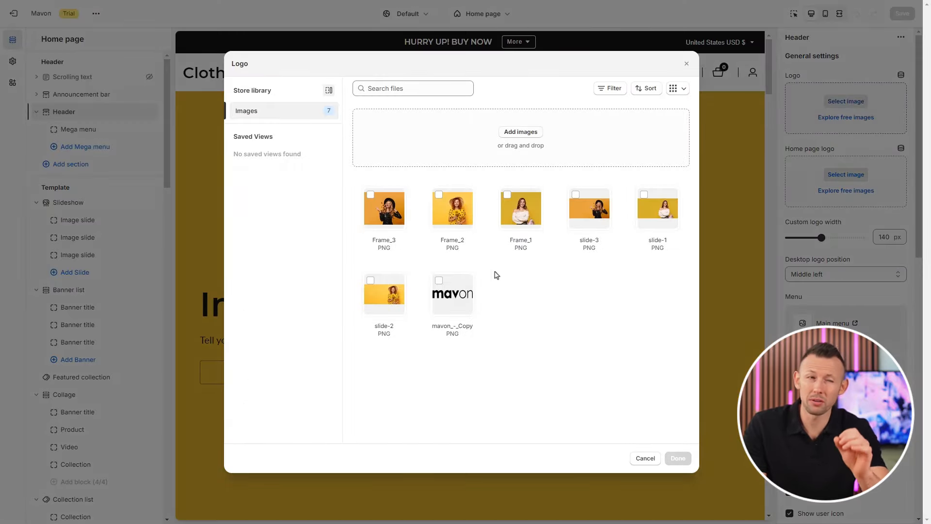
{"action": "left_click", "coordinate": [440, 287]}
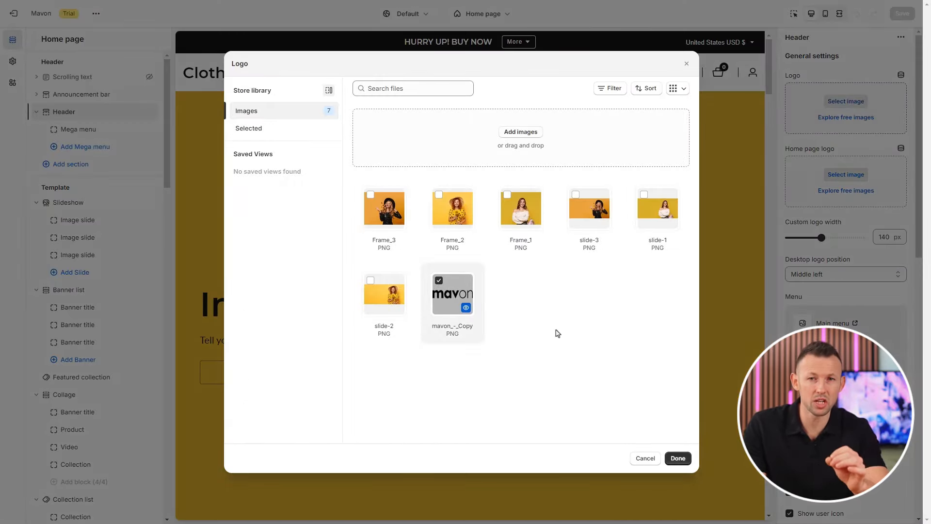
{"action": "left_click", "coordinate": [677, 458]}
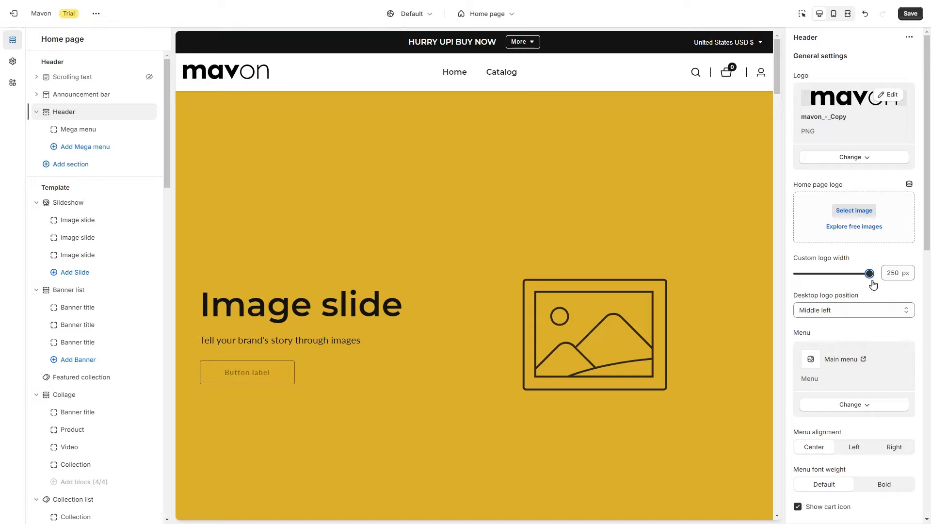
{"action": "left_click_drag", "start_coordinate": [823, 275], "coordinate": [829, 276]}
Step: Try the desktop logo positions Top left, Top center and Middle center, drawer menu
{"action": "left_click", "coordinate": [849, 314]}
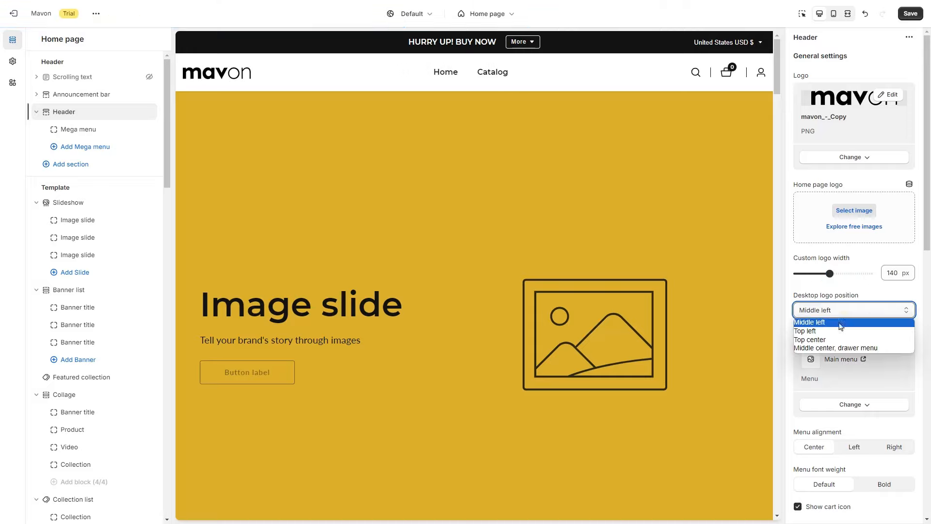
{"action": "left_click", "coordinate": [840, 328]}
{"action": "left_click", "coordinate": [847, 310]}
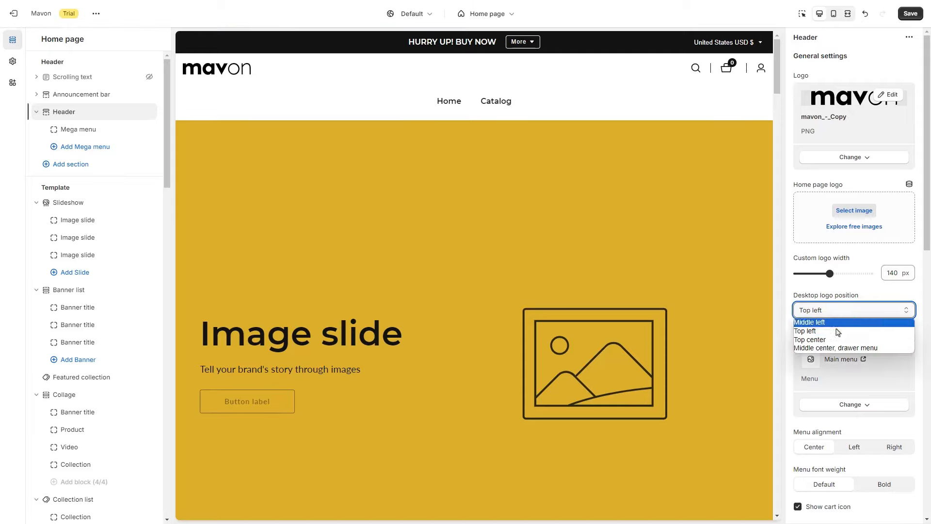
{"action": "left_click", "coordinate": [834, 337]}
{"action": "left_click", "coordinate": [849, 312]}
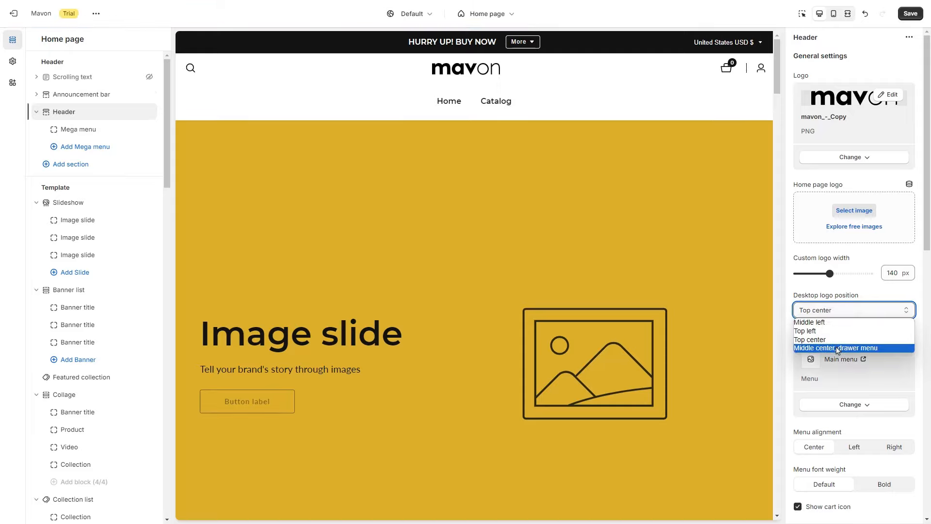
{"action": "left_click", "coordinate": [837, 349]}
Step: Set the desktop logo position to Middle left and save the header changes
{"action": "left_click", "coordinate": [844, 311]}
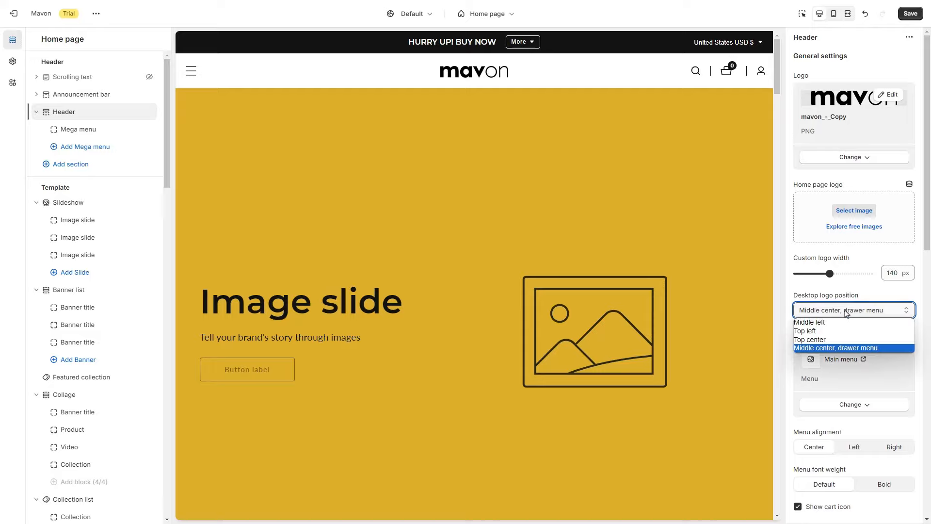
{"action": "left_click", "coordinate": [823, 321]}
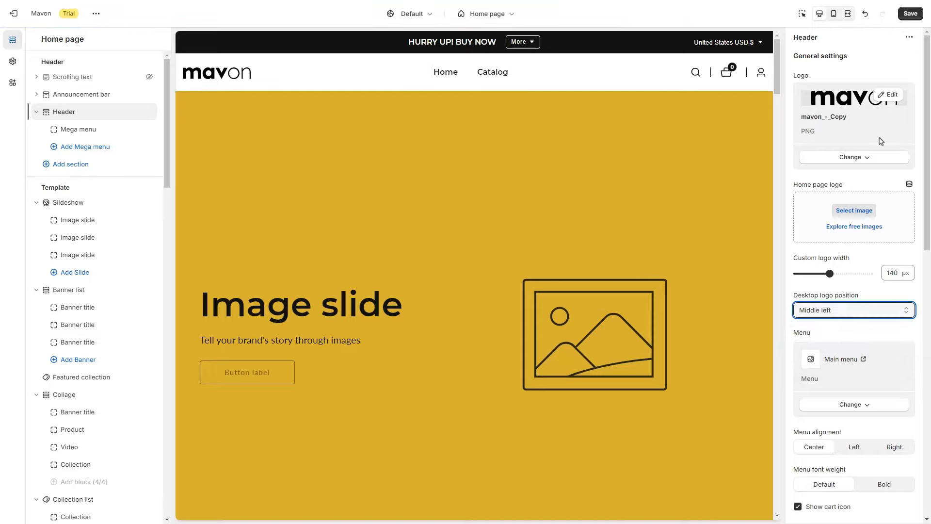
{"action": "left_click", "coordinate": [910, 14]}
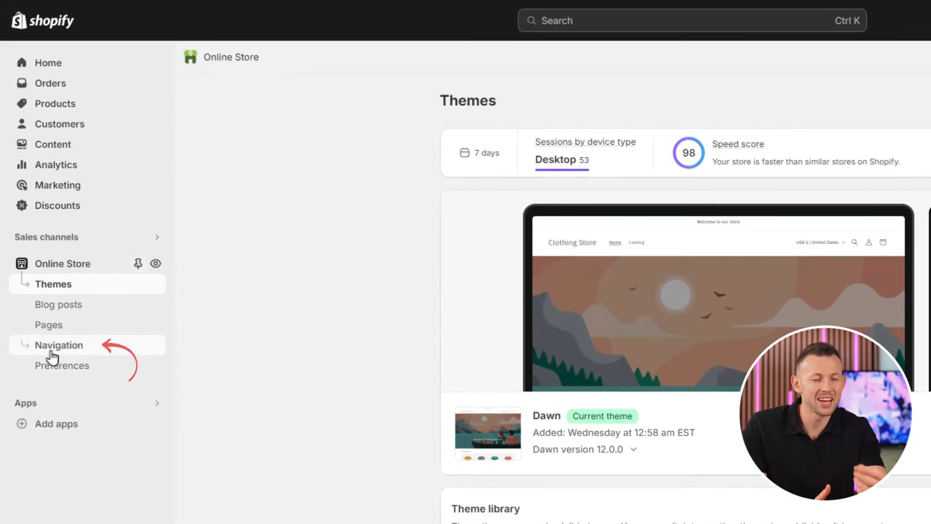
Step: Open the Main menu in the Online Store's Navigation and rename its Catalog item as Shop
{"action": "left_click", "coordinate": [53, 352]}
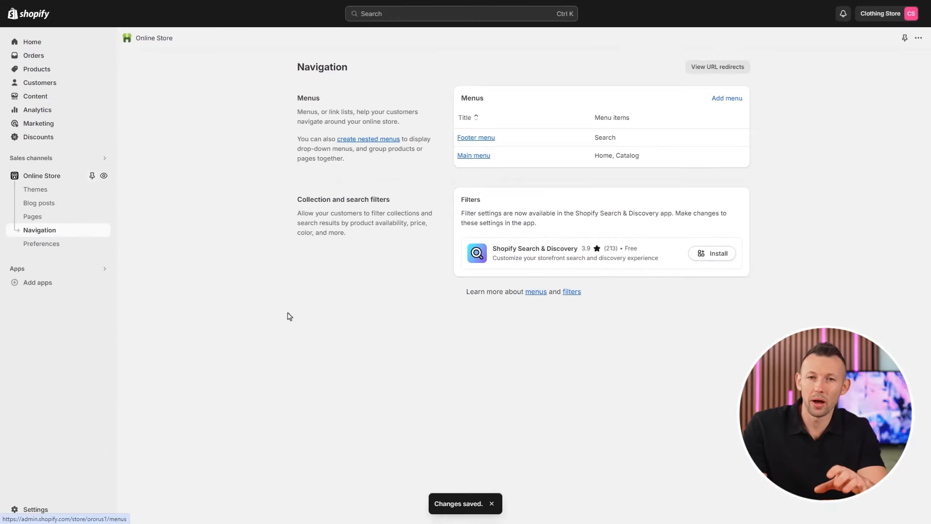
{"action": "left_click", "coordinate": [489, 159]}
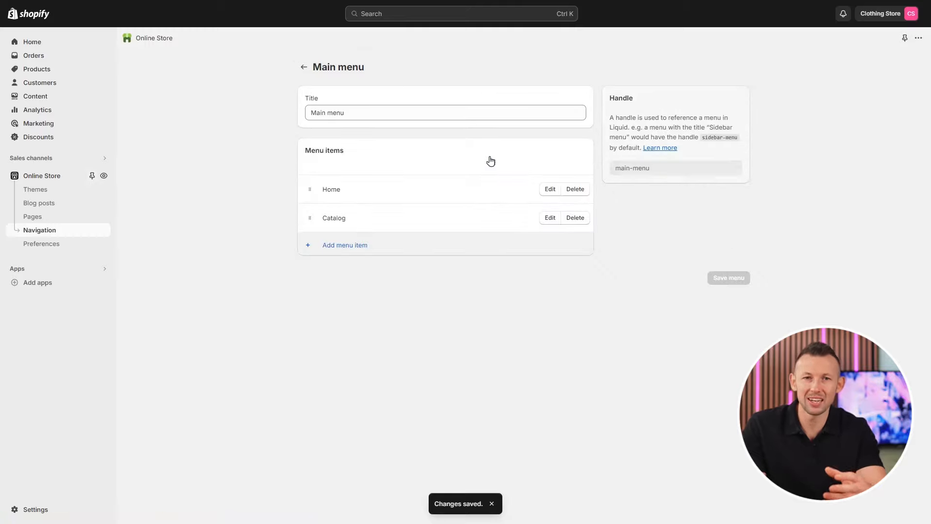
{"action": "left_click", "coordinate": [549, 218]}
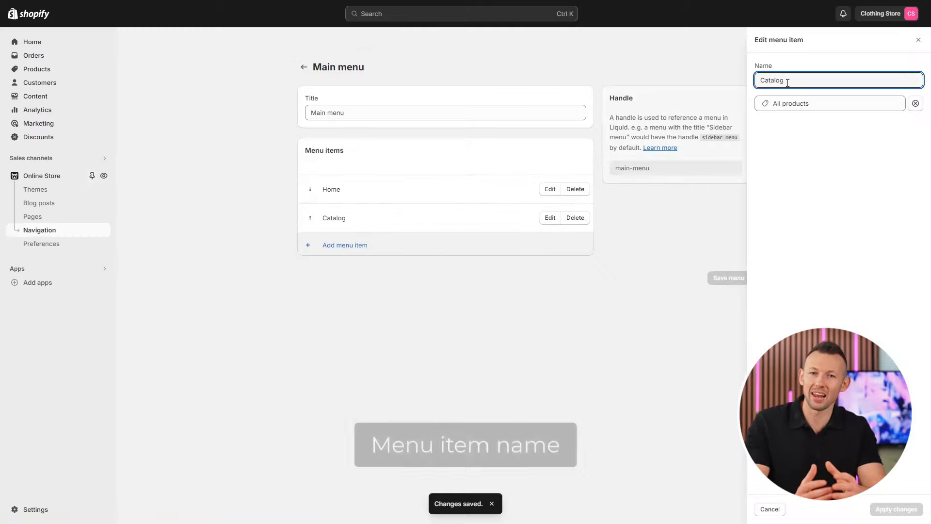
{"action": "key", "text": "BackSpace"}
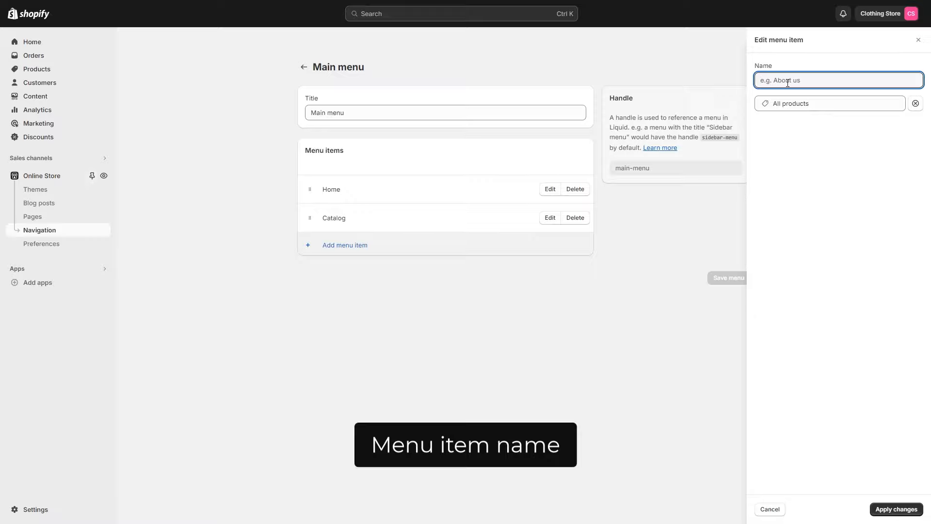
Step: Replace the Shop menu item's link with All collections
{"action": "left_click", "coordinate": [915, 104]}
{"action": "left_click", "coordinate": [900, 102]}
{"action": "left_click", "coordinate": [814, 160]}
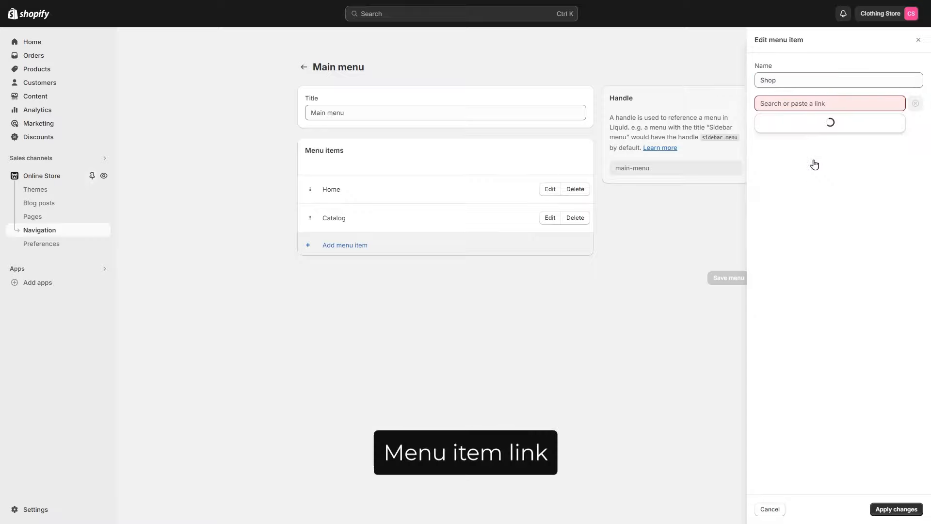
{"action": "left_click", "coordinate": [806, 146]}
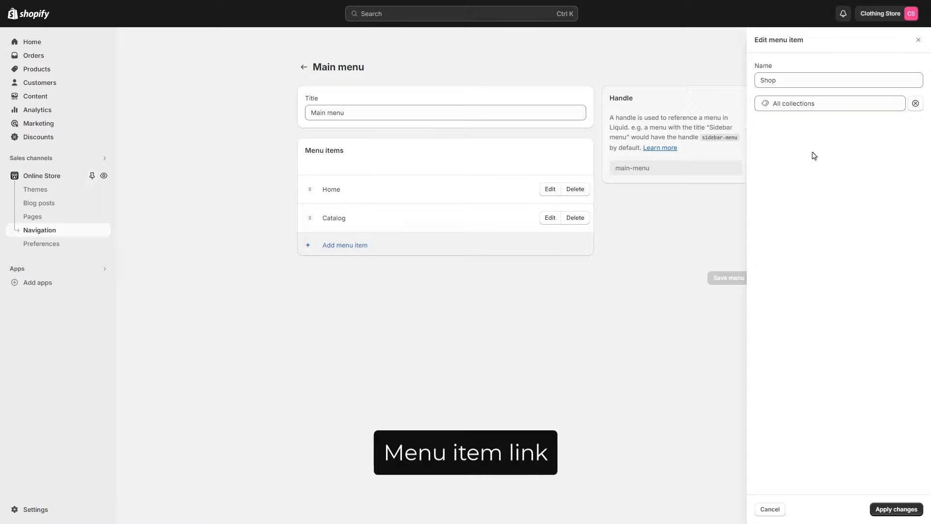
Step: Clear the Shop menu item's link, choose a different one and apply the changes to the item
{"action": "left_click", "coordinate": [915, 103]}
{"action": "left_click", "coordinate": [806, 106]}
{"action": "left_click", "coordinate": [806, 181]}
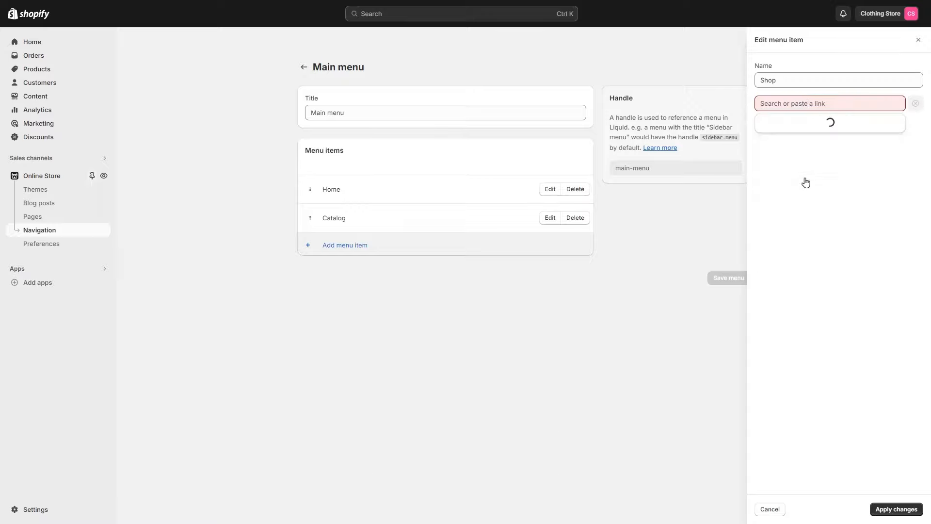
{"action": "left_click", "coordinate": [796, 144]}
{"action": "left_click", "coordinate": [890, 510]}
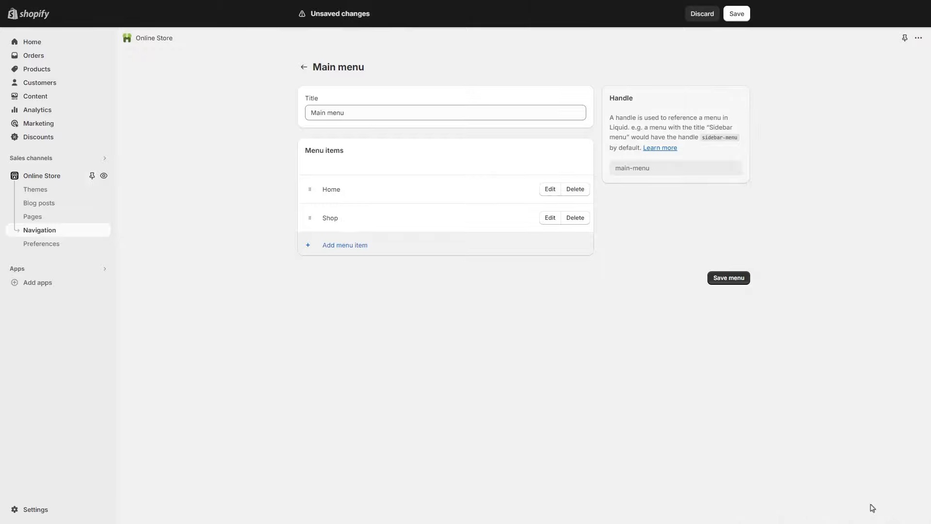
Step: Add a Blog item to the Main menu that links to the News blog
{"action": "left_click", "coordinate": [361, 248]}
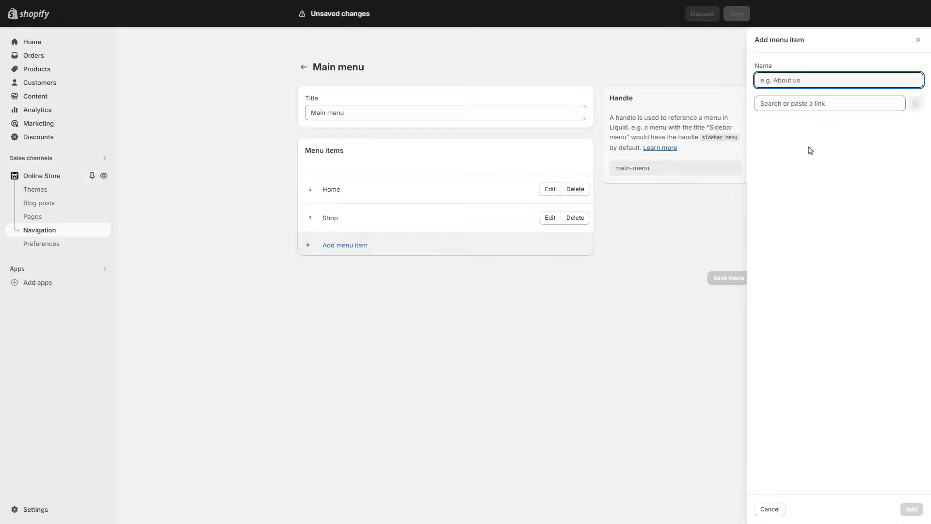
{"action": "type", "text": "Blog"}
{"action": "left_click", "coordinate": [796, 105]}
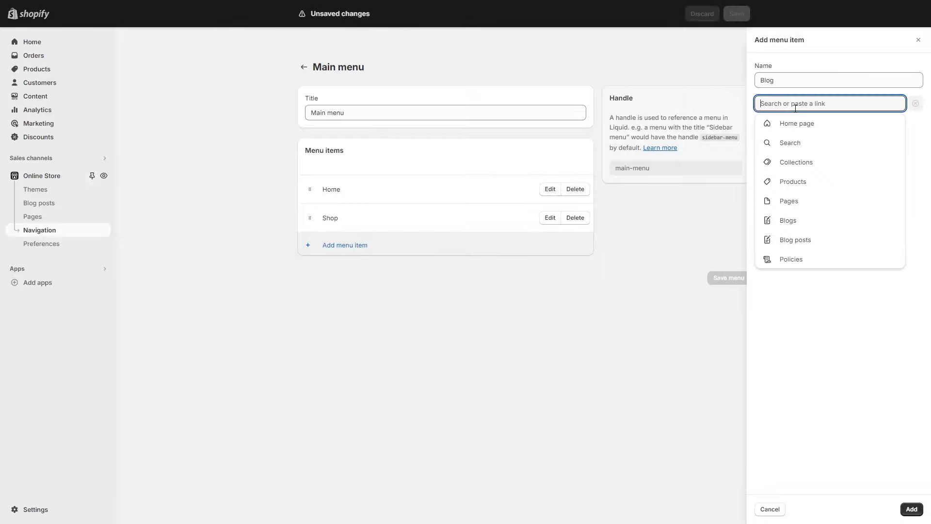
{"action": "left_click", "coordinate": [797, 208]}
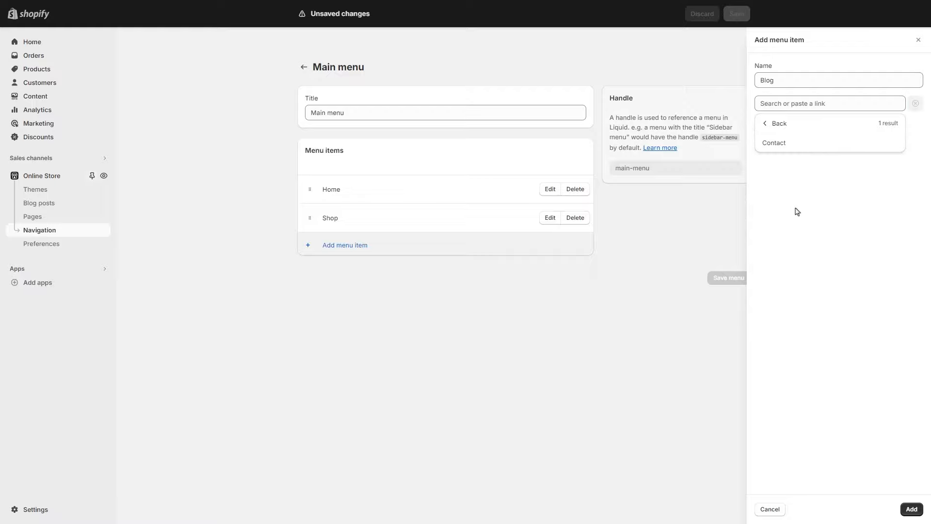
{"action": "left_click", "coordinate": [765, 124]}
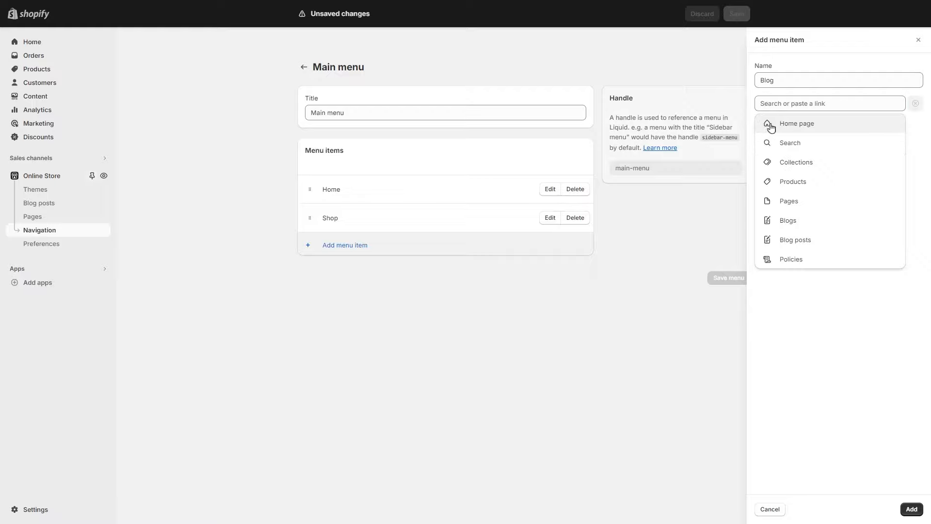
{"action": "left_click", "coordinate": [795, 224]}
{"action": "left_click", "coordinate": [778, 145]}
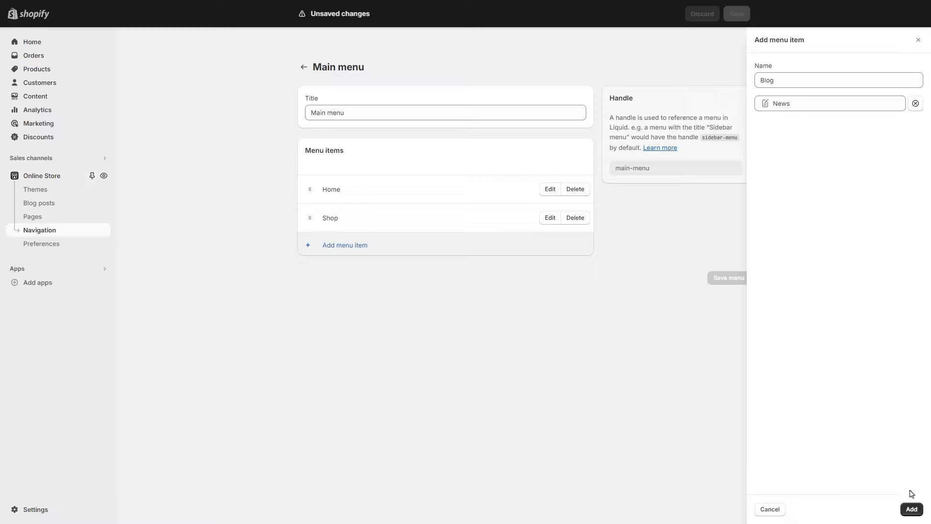
{"action": "left_click", "coordinate": [913, 509]}
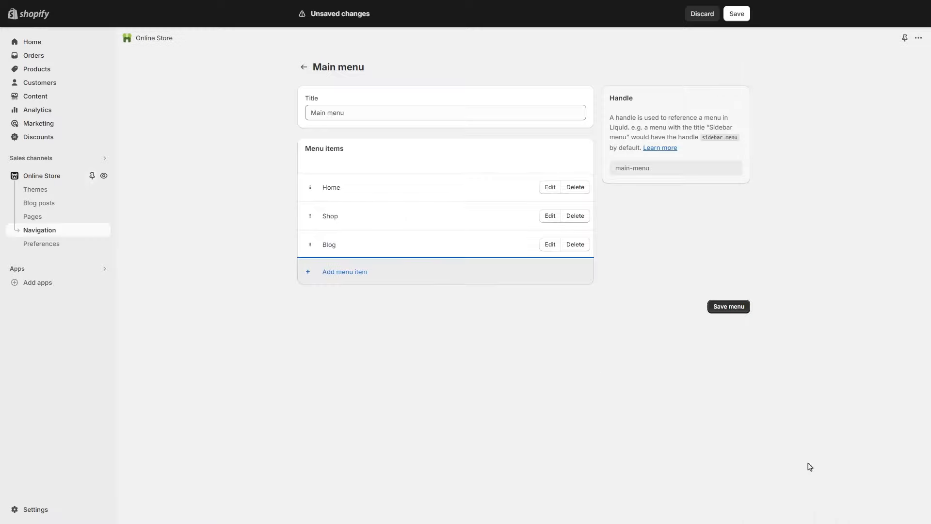
Step: Add a Contact item linked to the Contact page and save the Main menu
{"action": "left_click", "coordinate": [357, 278]}
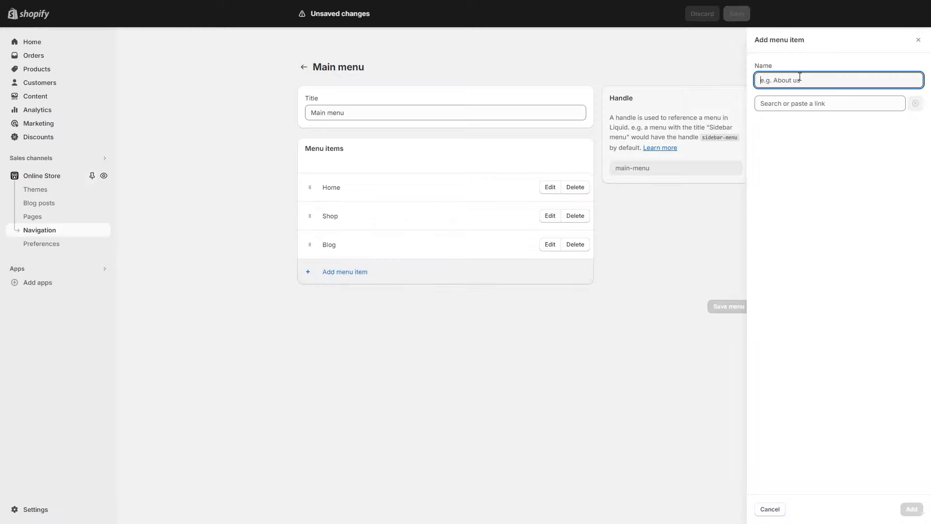
{"action": "left_click", "coordinate": [793, 102]}
{"action": "left_click", "coordinate": [793, 200]}
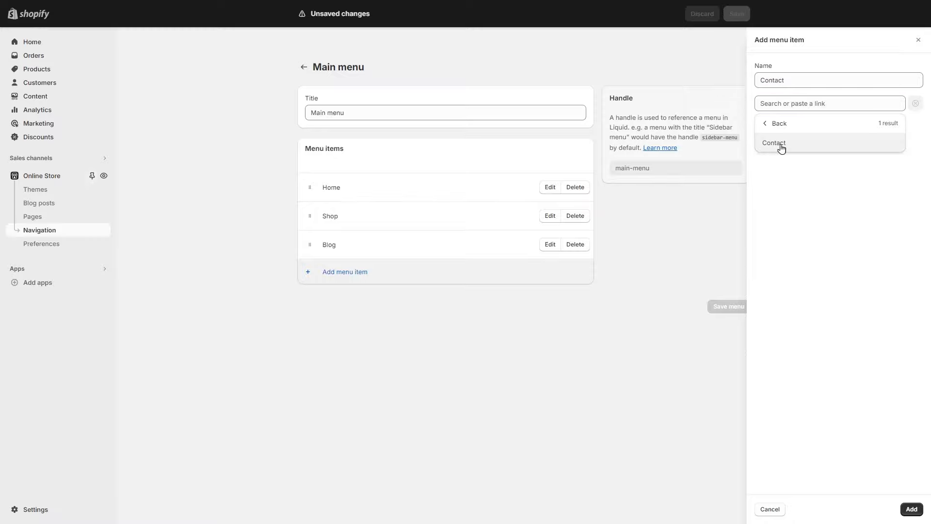
{"action": "left_click", "coordinate": [776, 143]}
{"action": "left_click", "coordinate": [910, 509]}
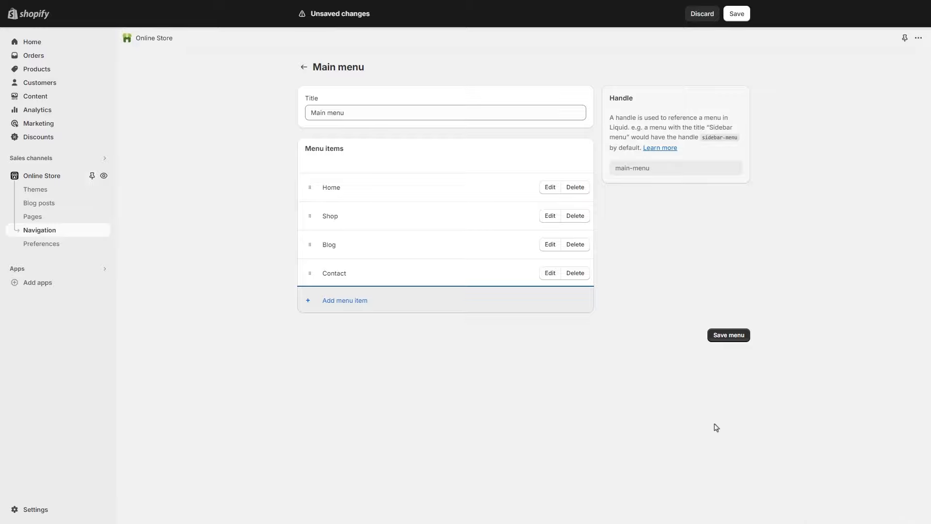
{"action": "left_click", "coordinate": [728, 336]}
Step: Add a menu item named Child menu 1 linked to All collections and nest it under Shop
{"action": "left_click", "coordinate": [354, 301]}
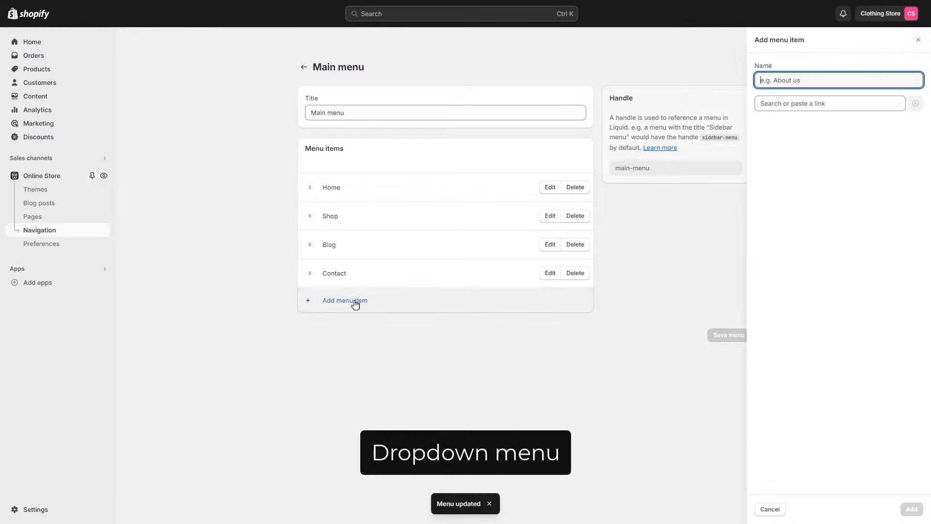
{"action": "type", "text": "Child"}
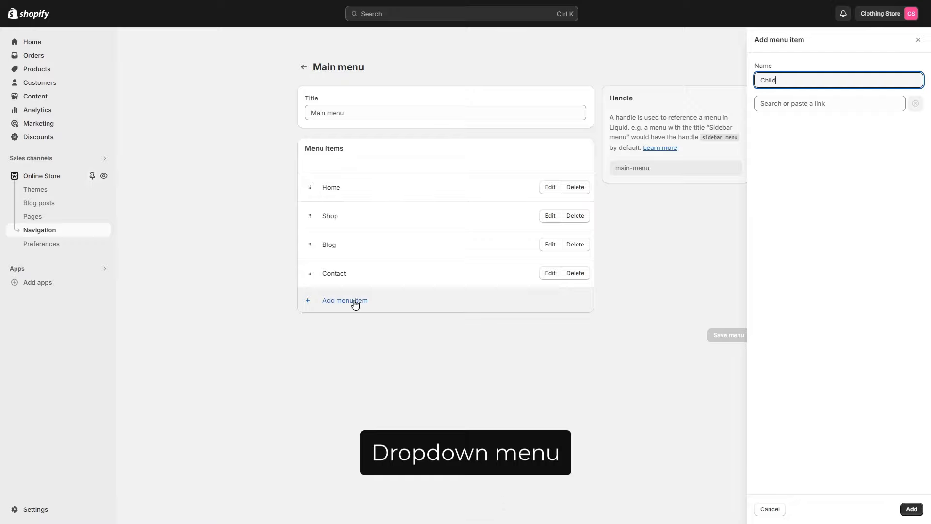
{"action": "type", "text": " menu 1"}
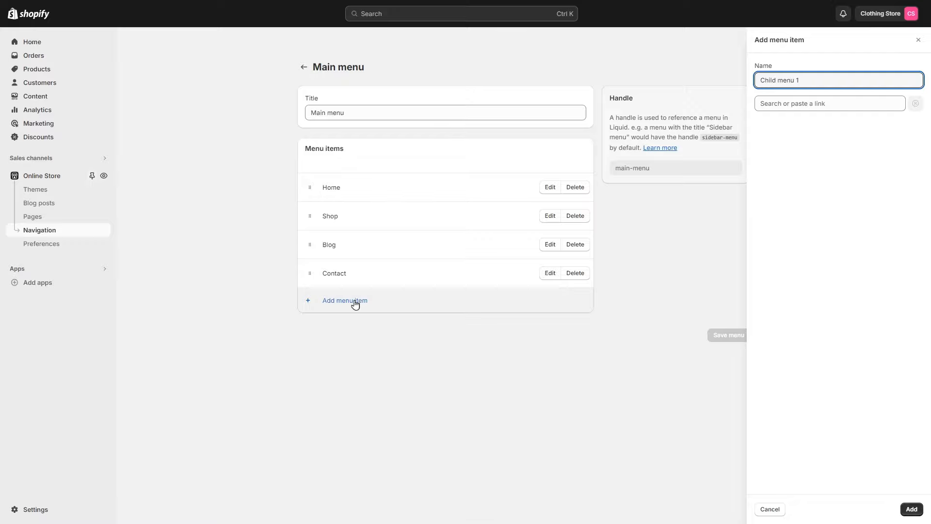
{"action": "left_click", "coordinate": [787, 105]}
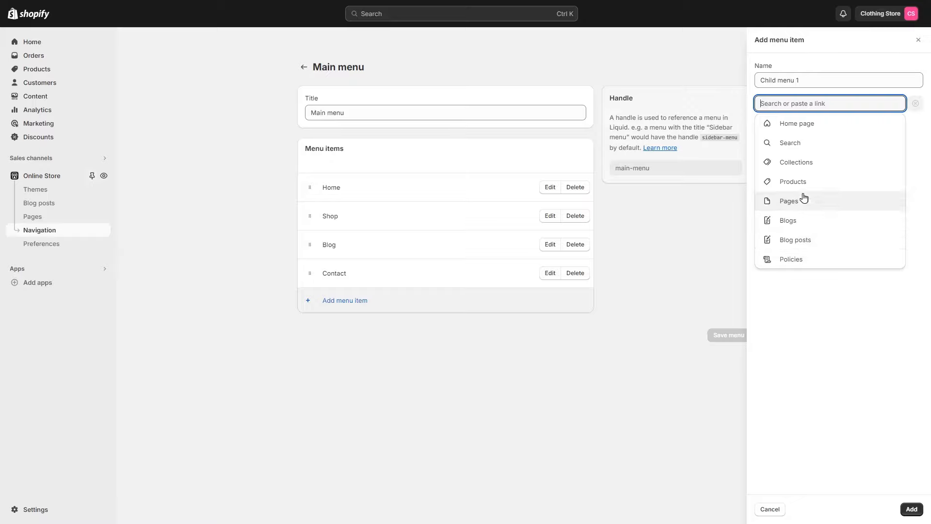
{"action": "left_click", "coordinate": [797, 163]}
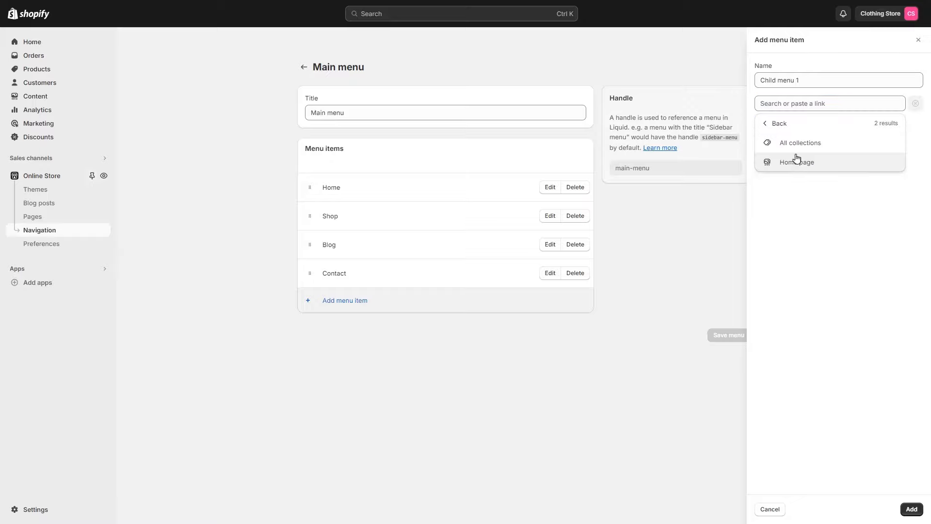
{"action": "left_click", "coordinate": [796, 144]}
{"action": "left_click", "coordinate": [912, 509]}
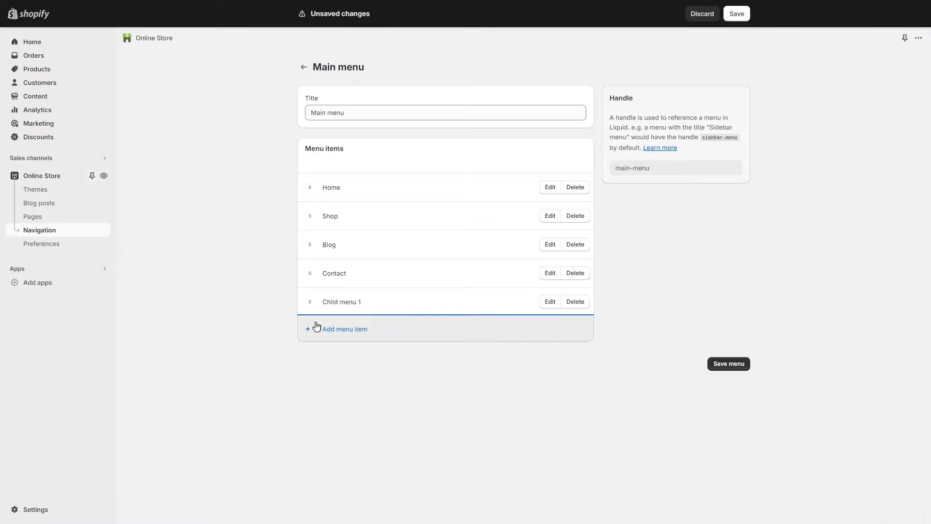
{"action": "left_click_drag", "start_coordinate": [312, 303], "coordinate": [331, 270]}
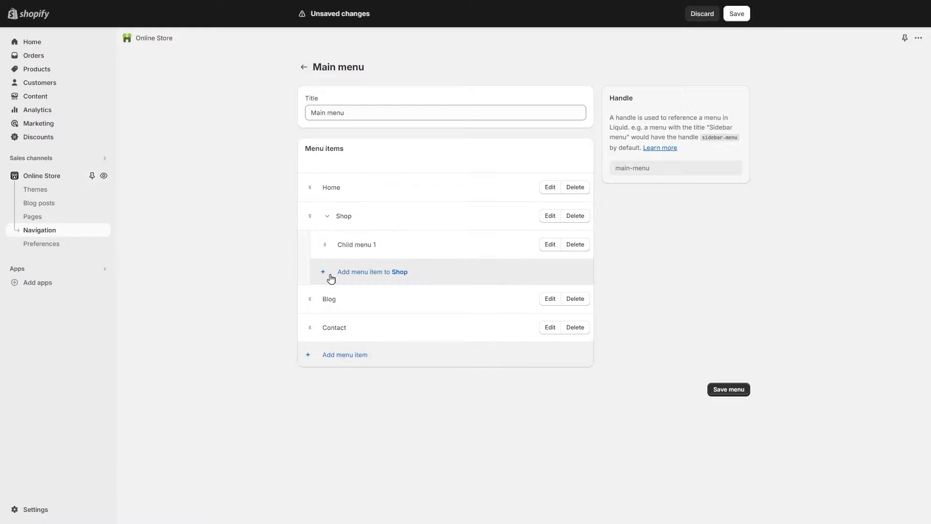
Step: Add a second sub-item under Shop named Child menu 2, linked to All products
{"action": "left_click", "coordinate": [362, 274]}
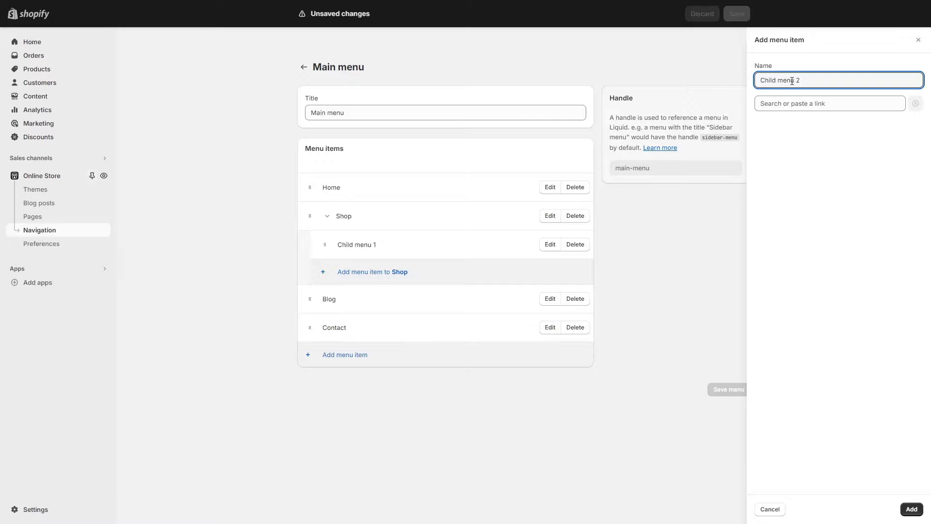
{"action": "left_click", "coordinate": [795, 103]}
{"action": "left_click", "coordinate": [807, 182]}
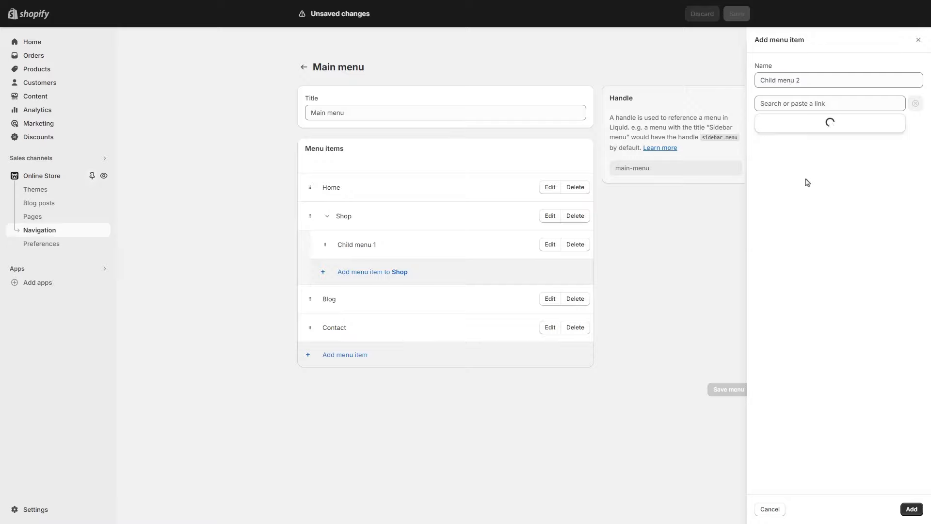
{"action": "left_click", "coordinate": [804, 146]}
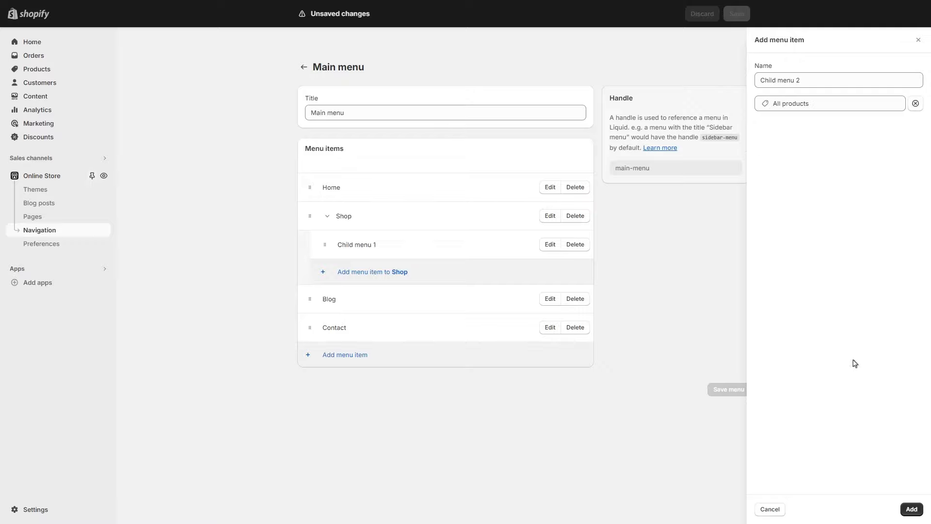
{"action": "left_click", "coordinate": [911, 510]}
Step: Add an item named Grand child menu linked to the Home page and nest it under Child menu 1
{"action": "left_click", "coordinate": [385, 301]}
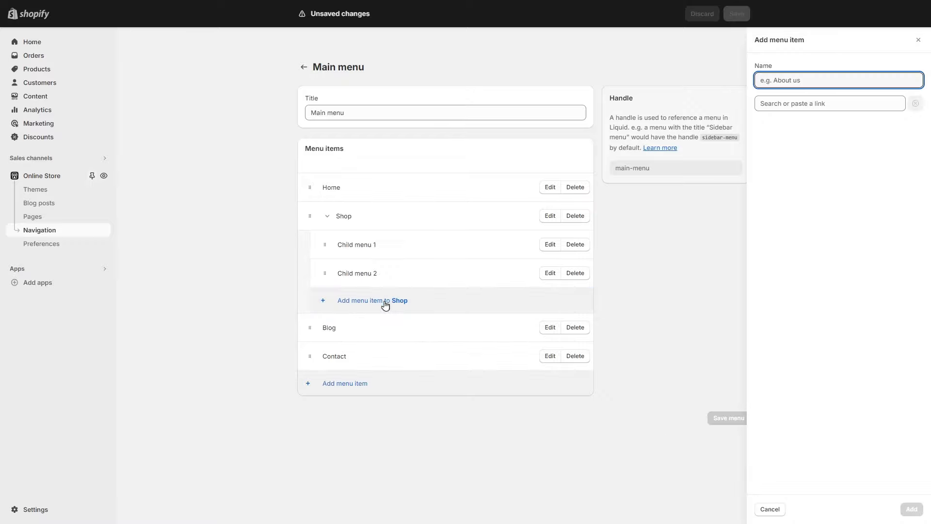
{"action": "type", "text": "Grand child menu"}
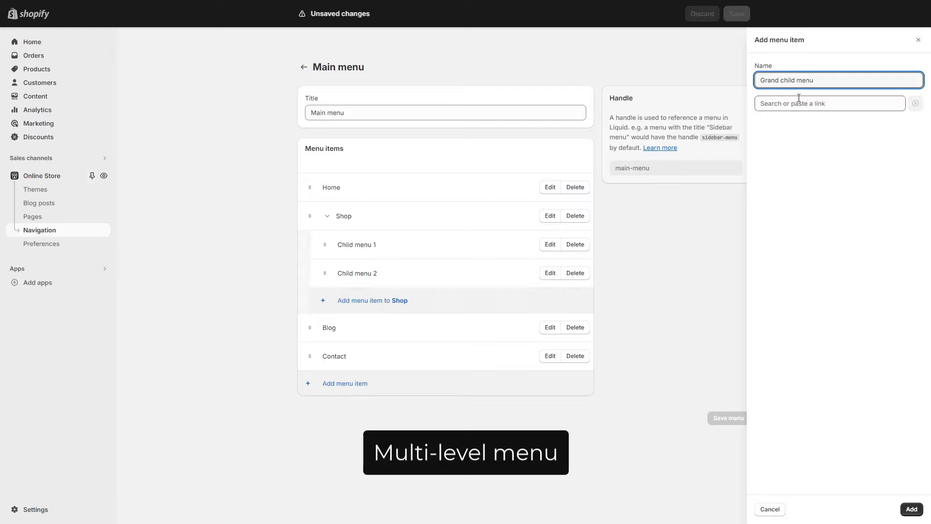
{"action": "left_click", "coordinate": [798, 100]}
{"action": "left_click", "coordinate": [803, 124]}
{"action": "left_click", "coordinate": [912, 509]}
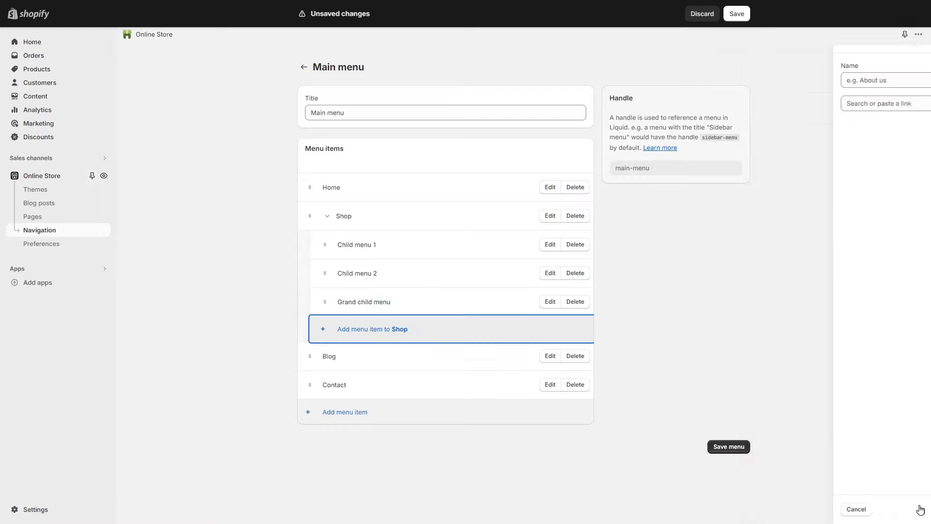
{"action": "left_click_drag", "start_coordinate": [339, 311], "coordinate": [383, 275]}
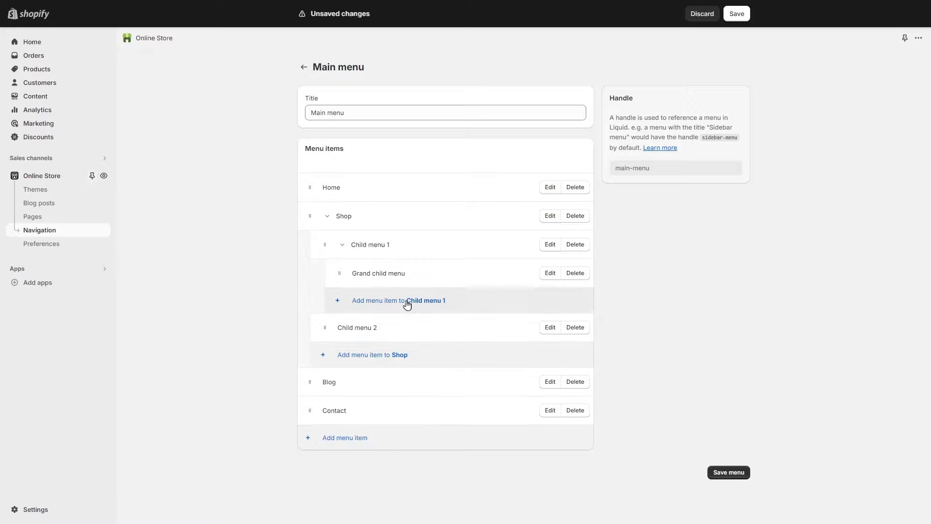
Step: Add Grand child menu 2 under Child menu 1, linked to the Home page collection, and save the menu
{"action": "left_click", "coordinate": [406, 302]}
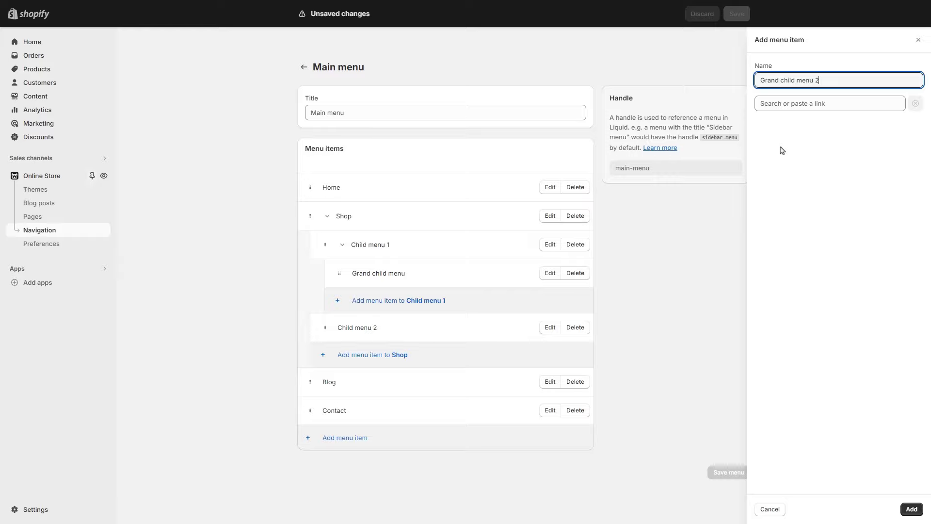
{"action": "left_click", "coordinate": [792, 103]}
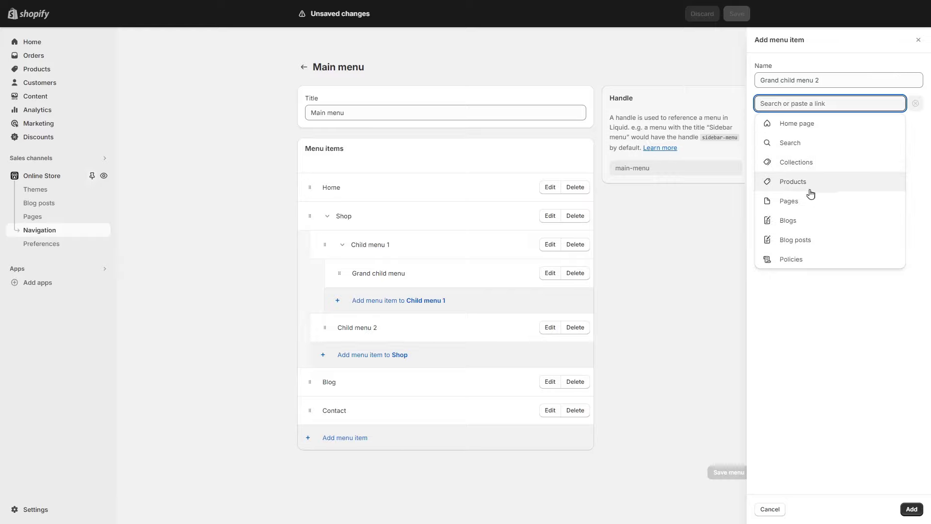
{"action": "left_click", "coordinate": [810, 188]}
{"action": "left_click", "coordinate": [804, 168]}
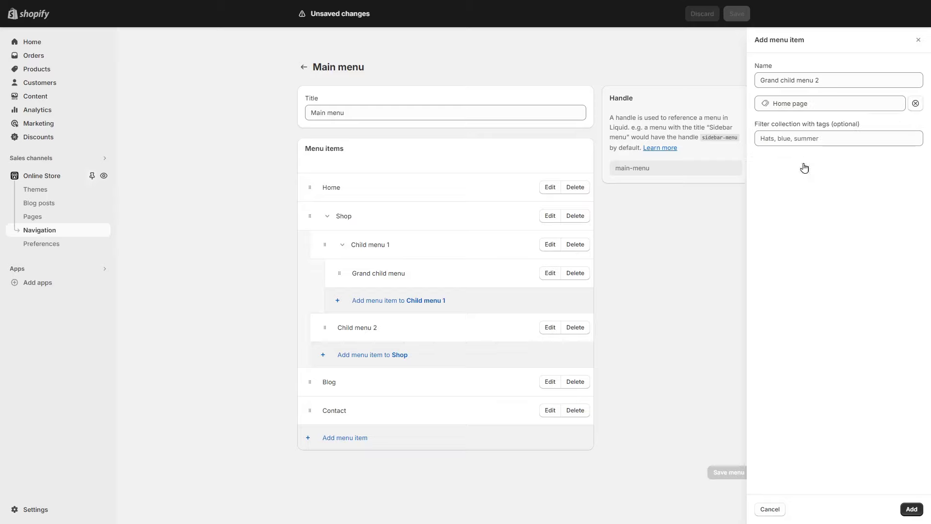
{"action": "left_click", "coordinate": [911, 509]}
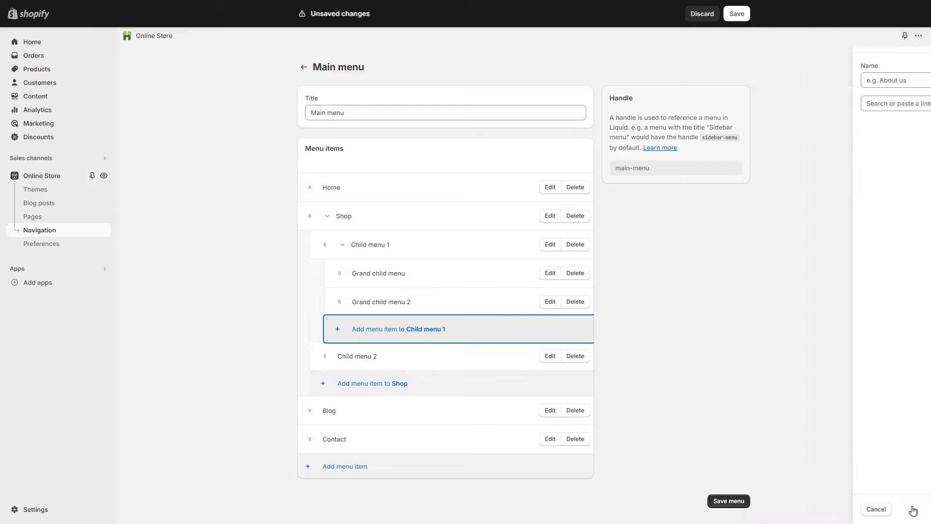
{"action": "left_click", "coordinate": [729, 501]}
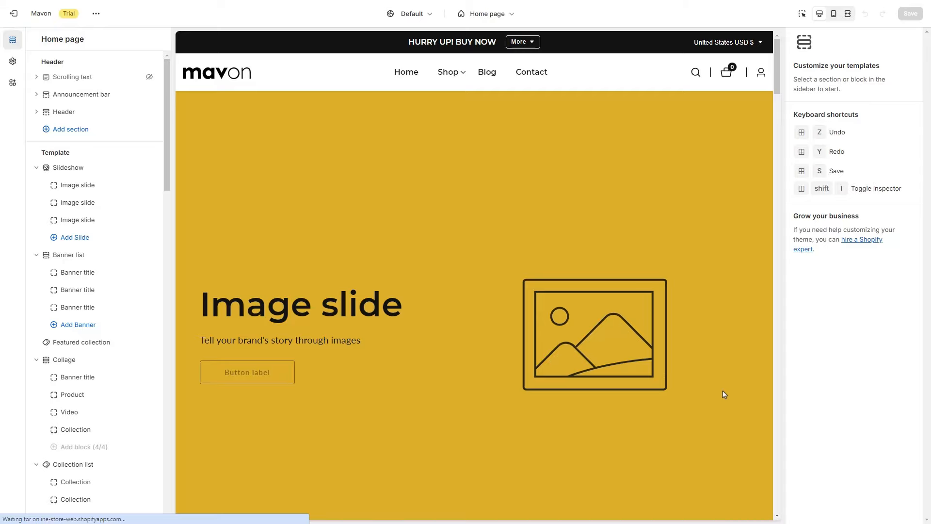
Step: Open the Header section's menu settings in the Mavon theme editor
{"action": "mouse_move", "coordinate": [441, 73]}
{"action": "mouse_move", "coordinate": [448, 114]}
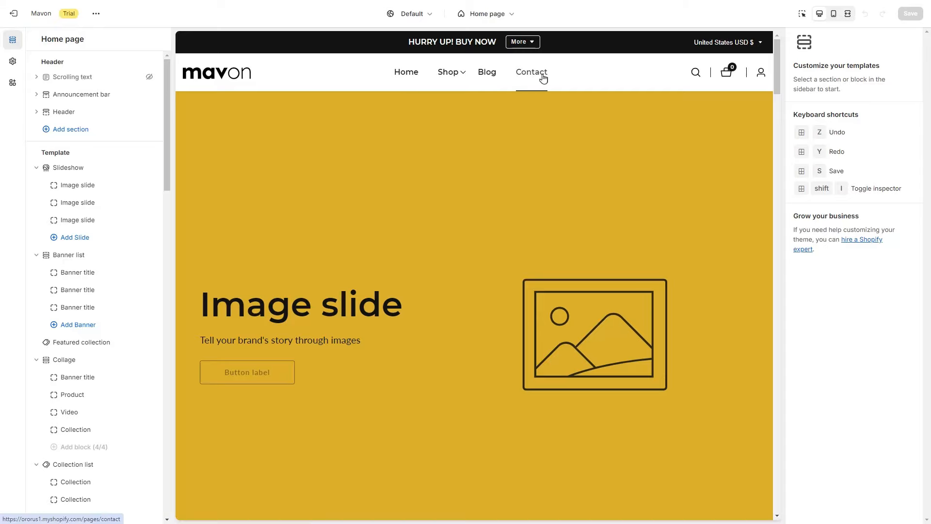
{"action": "left_click", "coordinate": [63, 111]}
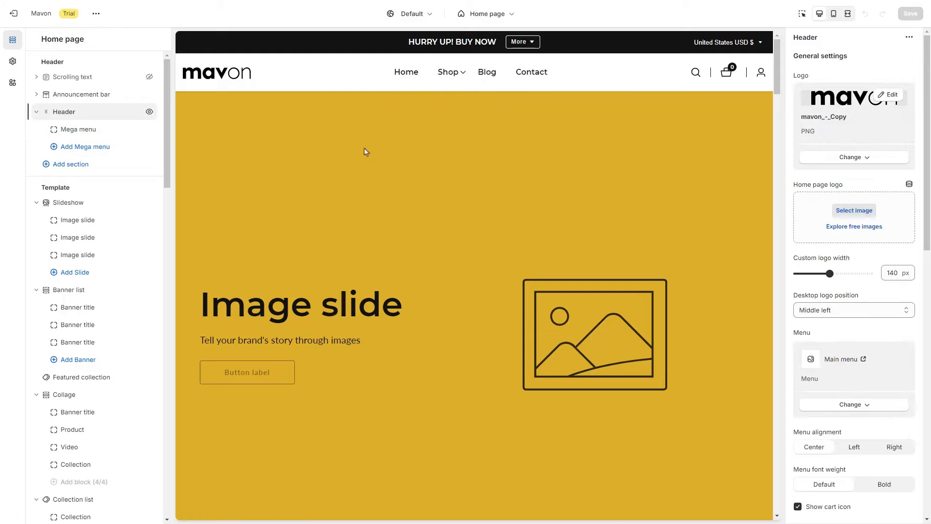
{"action": "scroll", "coordinate": [860, 254], "scroll_direction": "down", "scroll_amount": 3}
Step: Try the Footer menu as the header's menu and try the Left menu alignment
{"action": "left_click", "coordinate": [860, 261]}
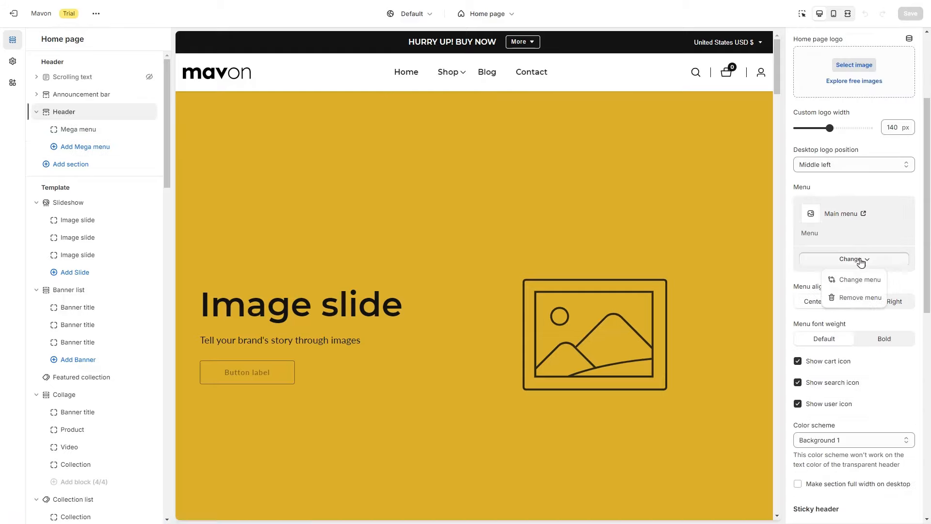
{"action": "left_click", "coordinate": [861, 281]}
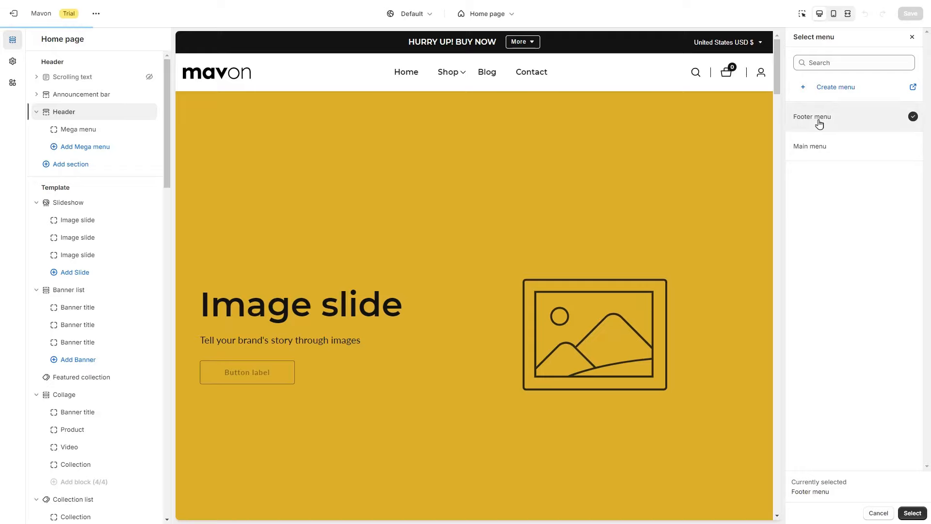
{"action": "left_click", "coordinate": [820, 147]}
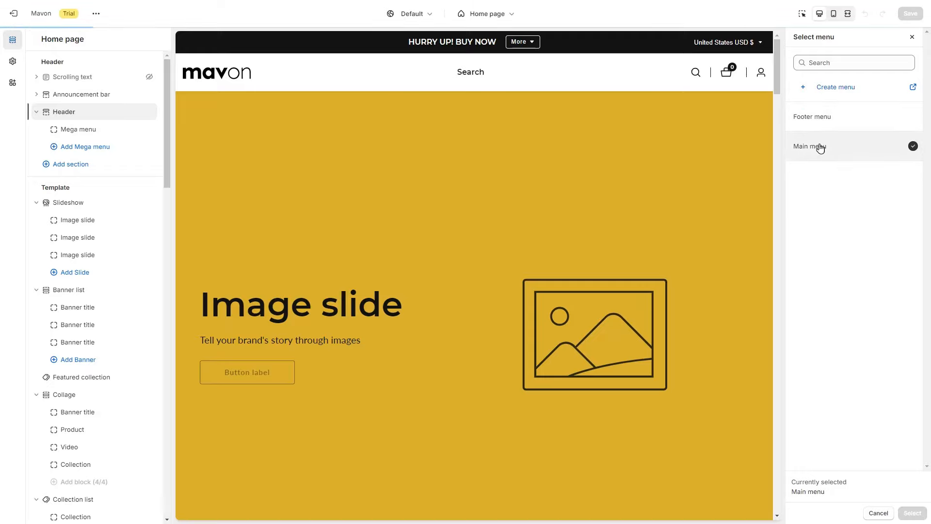
{"action": "left_click", "coordinate": [878, 513]}
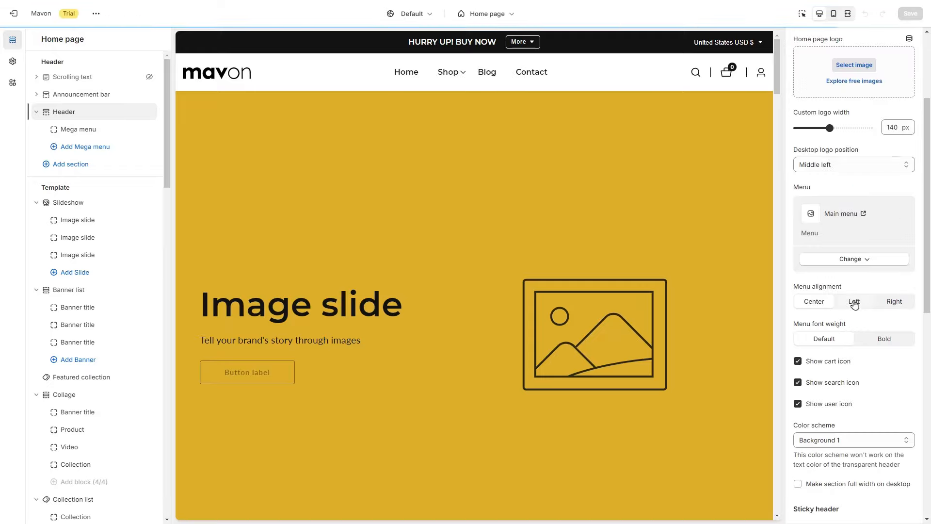
{"action": "left_click", "coordinate": [854, 303]}
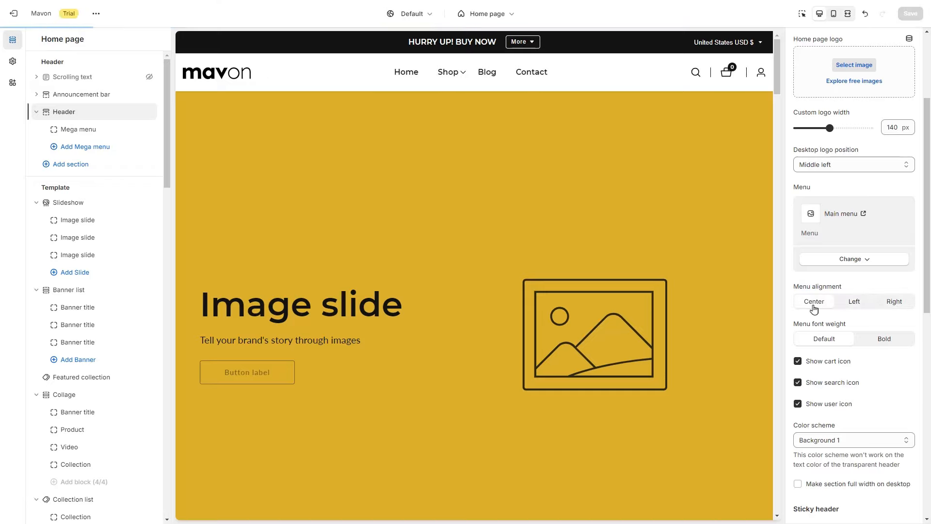
Step: Try hiding the user icon in the header
{"action": "scroll", "coordinate": [815, 301], "scroll_direction": "down", "scroll_amount": 2}
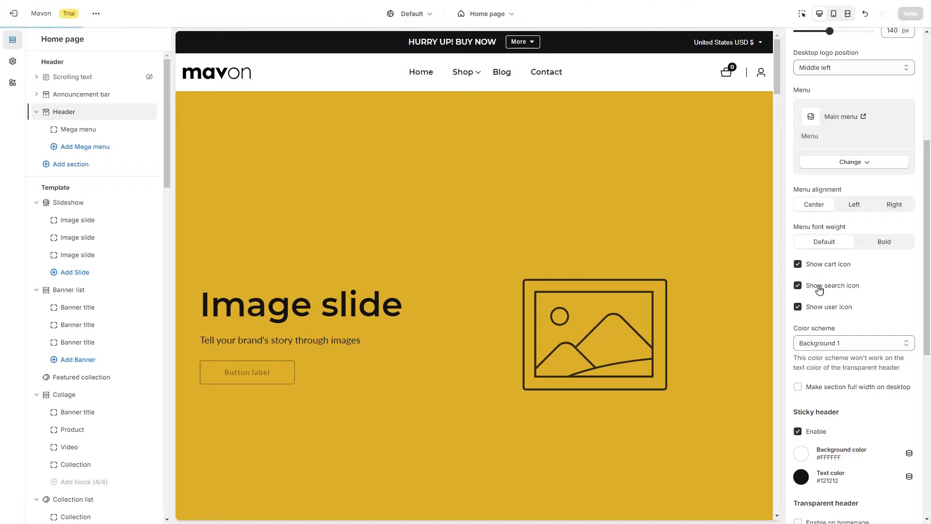
{"action": "left_click", "coordinate": [819, 307]}
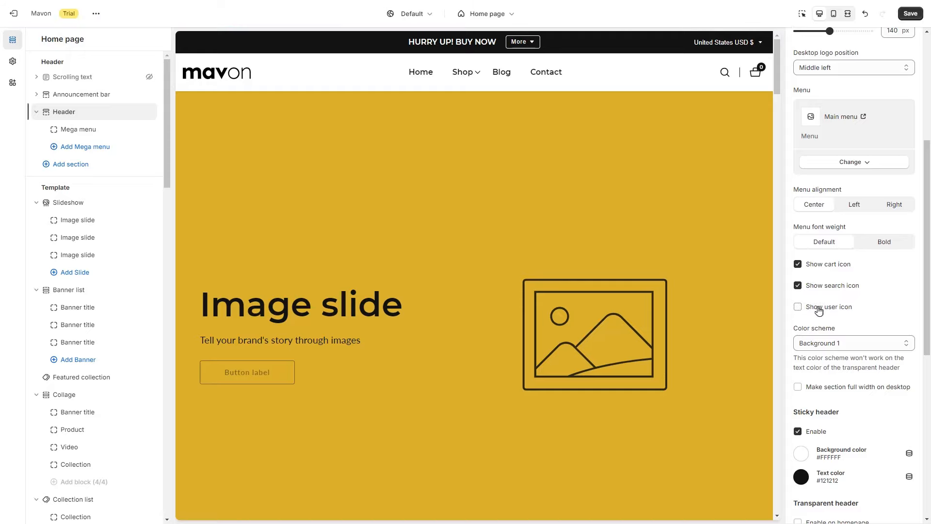
Step: Try the Primary Accent, Secondary Accent, Background 2 and Inverse color schemes on the header, then restore Background 1
{"action": "scroll", "coordinate": [819, 309], "scroll_direction": "down", "scroll_amount": 1}
{"action": "left_click", "coordinate": [828, 296]}
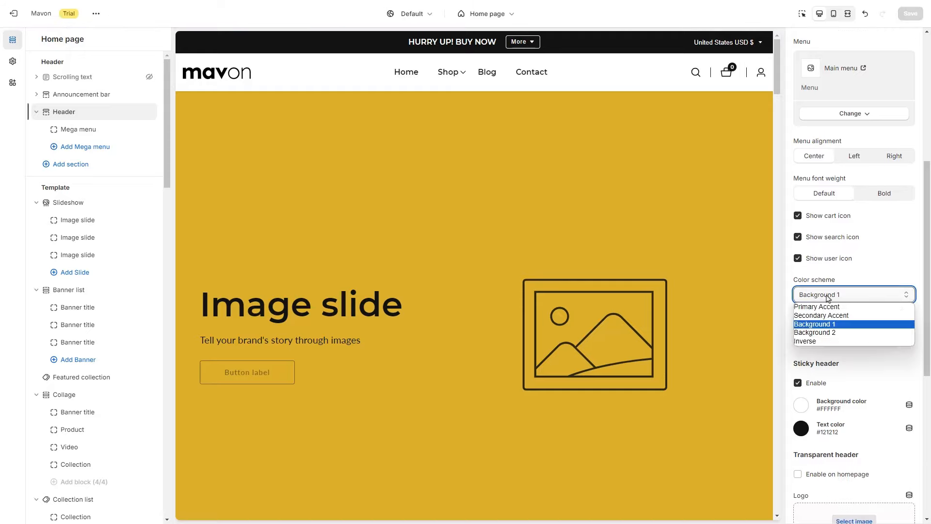
{"action": "left_click", "coordinate": [828, 308]}
{"action": "left_click", "coordinate": [833, 299]}
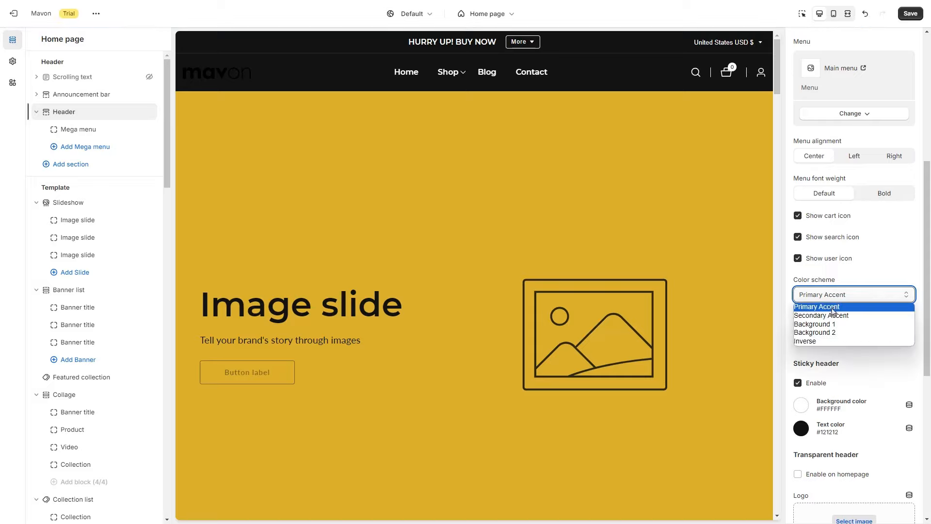
{"action": "left_click", "coordinate": [832, 315]}
{"action": "left_click", "coordinate": [843, 299]}
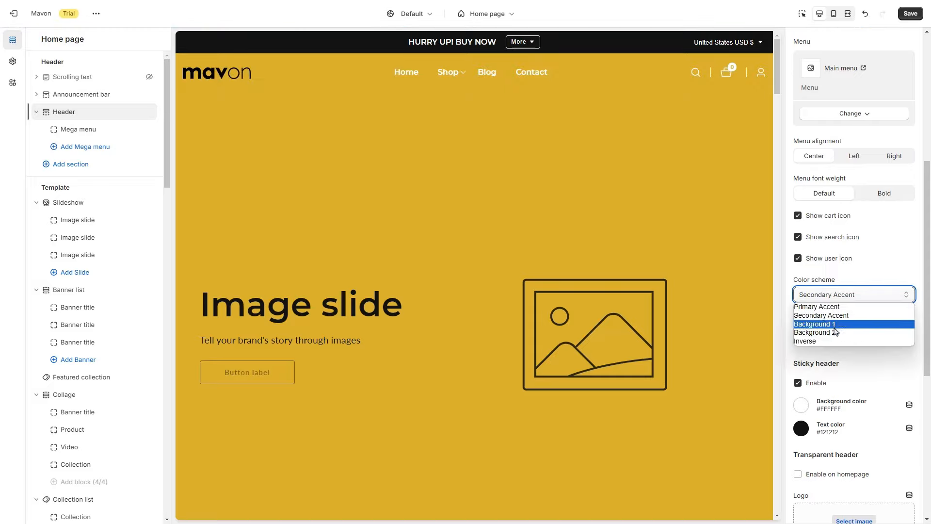
{"action": "left_click", "coordinate": [835, 335]}
{"action": "left_click", "coordinate": [846, 302]}
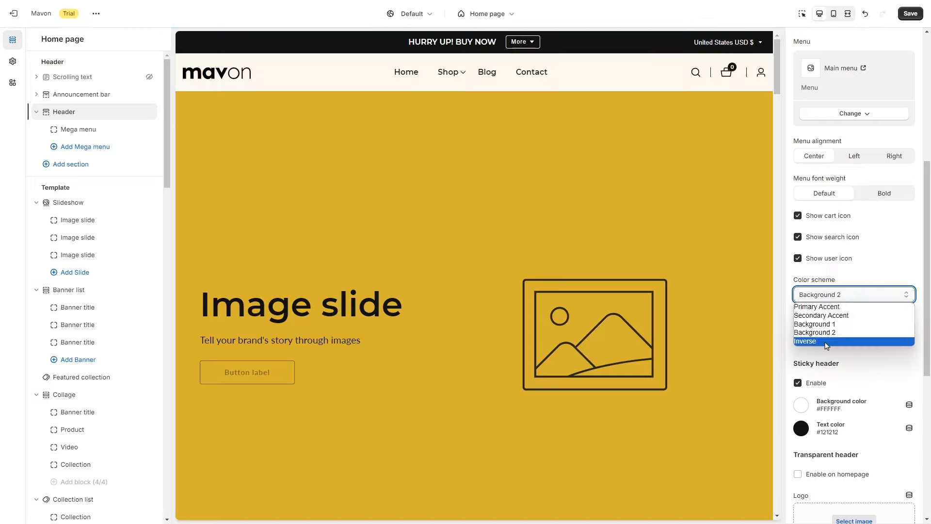
{"action": "left_click", "coordinate": [827, 342]}
{"action": "left_click", "coordinate": [833, 295]}
{"action": "left_click", "coordinate": [838, 324]}
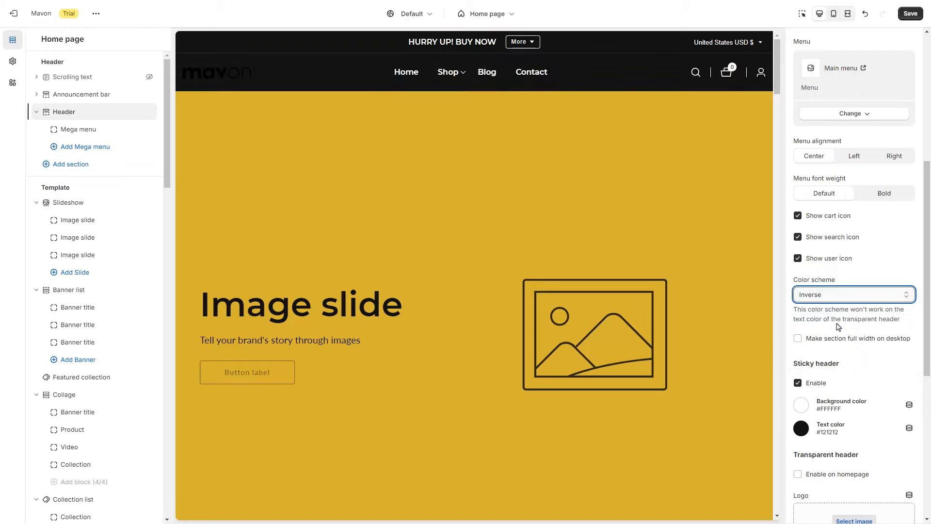
Step: Try making the header section full width on desktop, comparing both layouts in the fullscreen preview
{"action": "scroll", "coordinate": [838, 326], "scroll_direction": "down", "scroll_amount": 2}
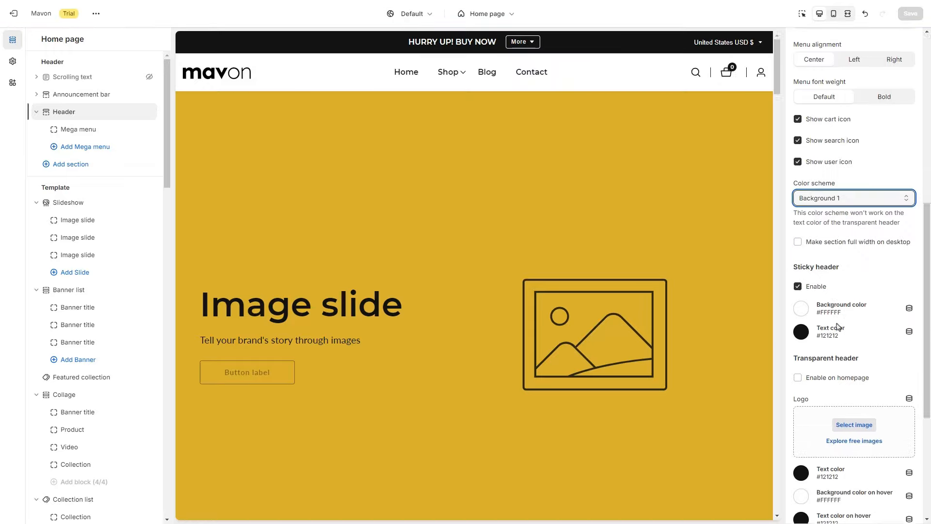
{"action": "left_click", "coordinate": [848, 14]}
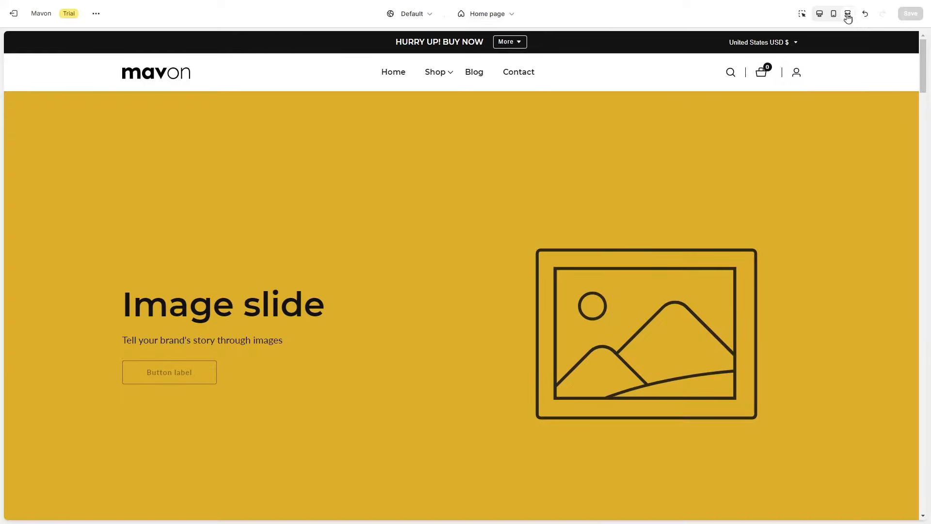
{"action": "left_click", "coordinate": [820, 14]}
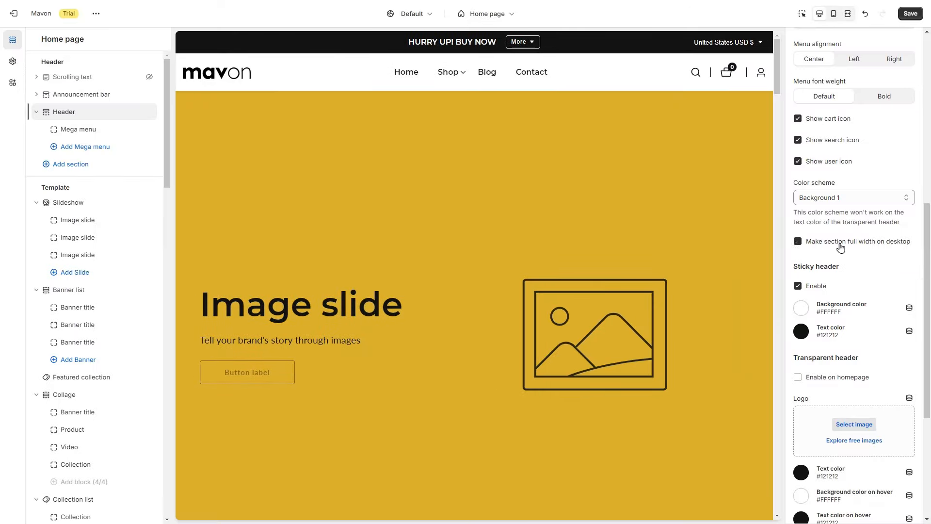
{"action": "left_click", "coordinate": [848, 16]}
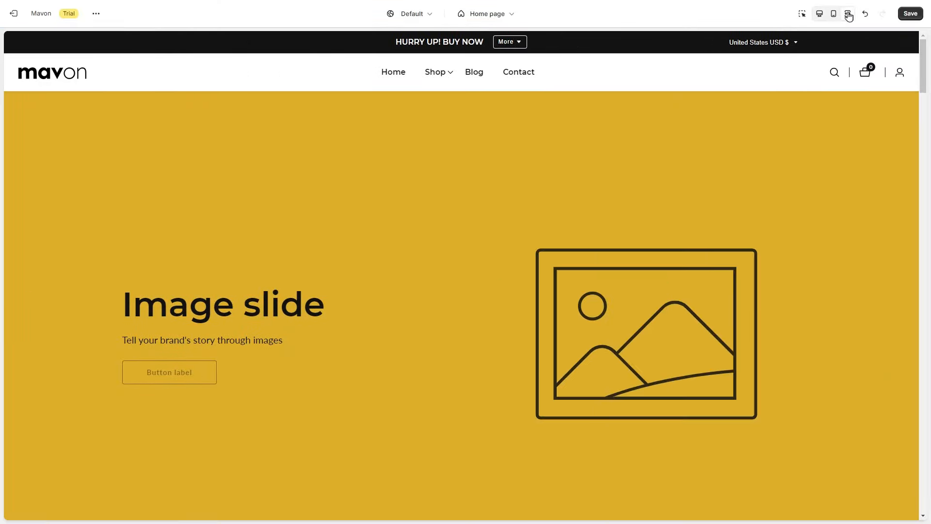
{"action": "left_click", "coordinate": [821, 16]}
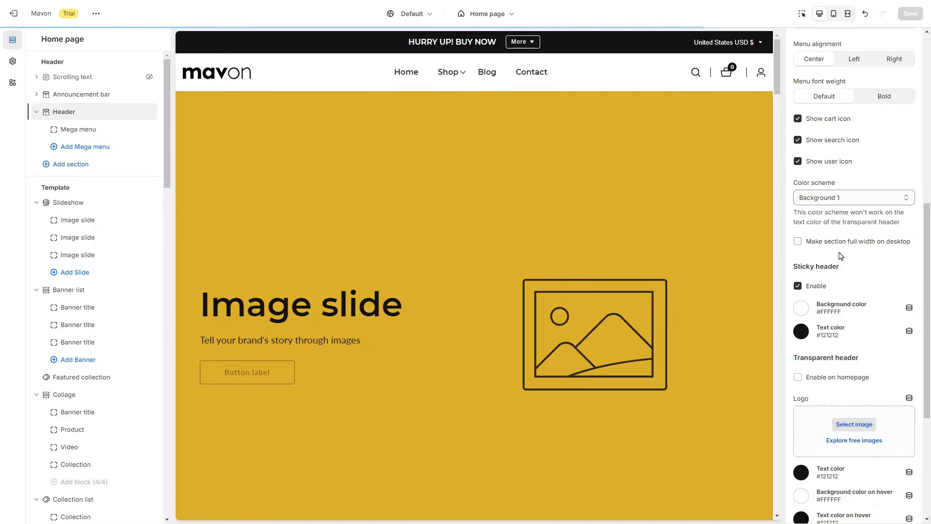
Step: Review the remaining header settings for the sticky header, transparent header, submenu and mobile logo
{"action": "scroll", "coordinate": [854, 273], "scroll_direction": "down", "scroll_amount": 5}
{"action": "scroll", "coordinate": [856, 272], "scroll_direction": "down", "scroll_amount": 1}
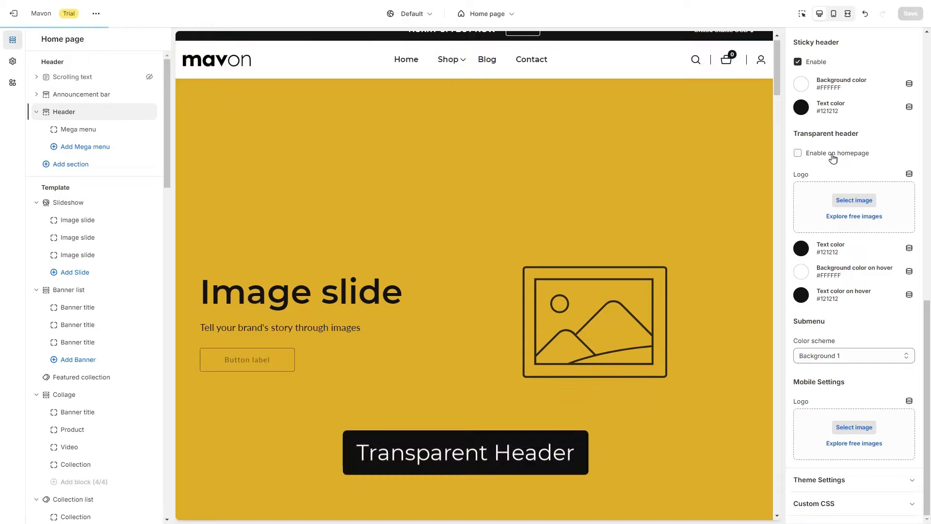
{"action": "scroll", "coordinate": [880, 140], "scroll_direction": "up", "scroll_amount": 5}
{"action": "scroll", "coordinate": [880, 140], "scroll_direction": "up", "scroll_amount": 8}
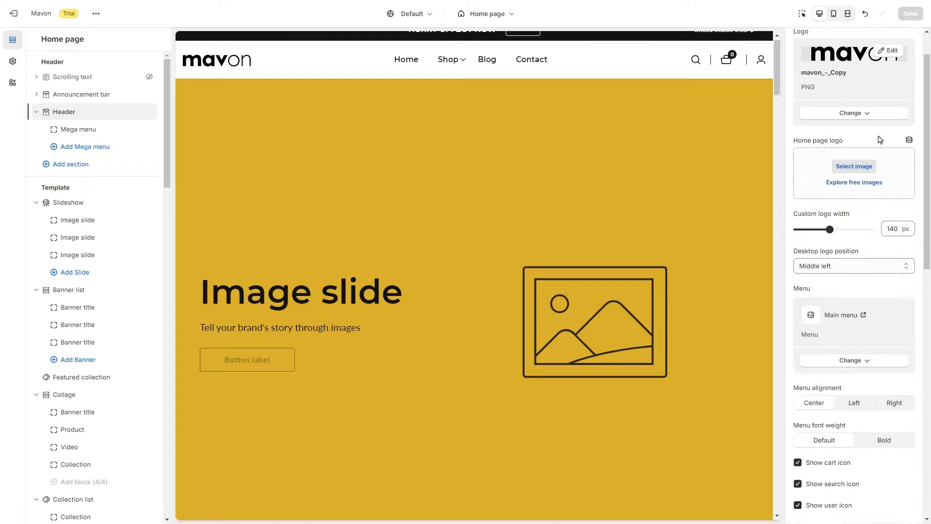
{"action": "scroll", "coordinate": [732, 127], "scroll_direction": "up", "scroll_amount": 1}
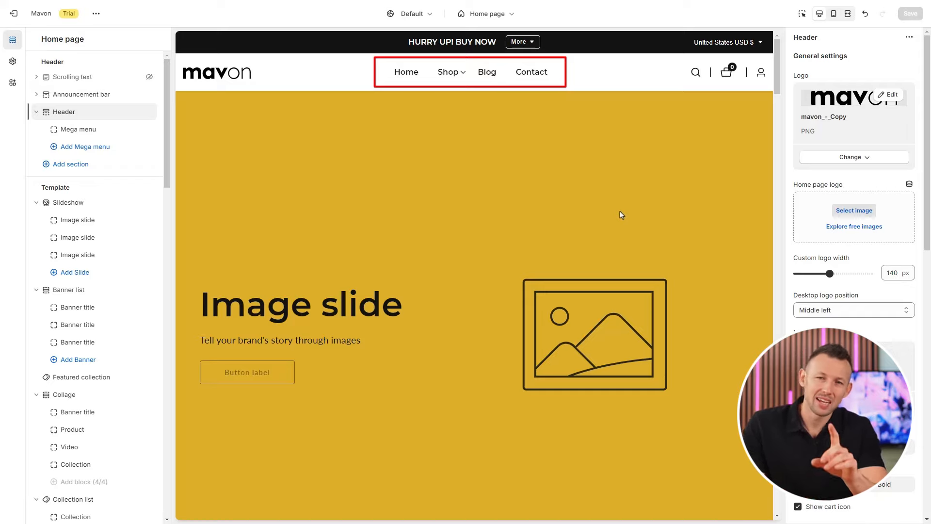
Step: Set slide-3 from the store library as the desktop image of the Slideshow's first image slide
{"action": "left_click", "coordinate": [70, 204]}
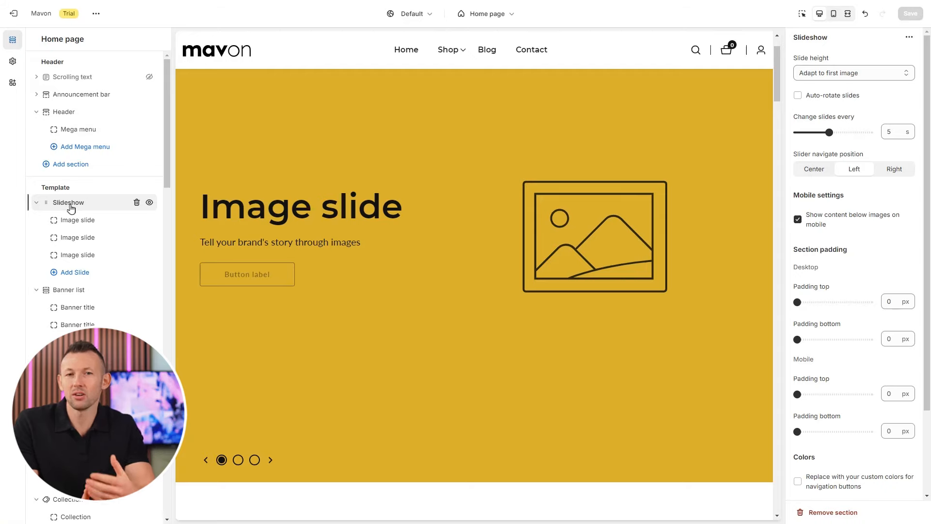
{"action": "left_click", "coordinate": [78, 220]}
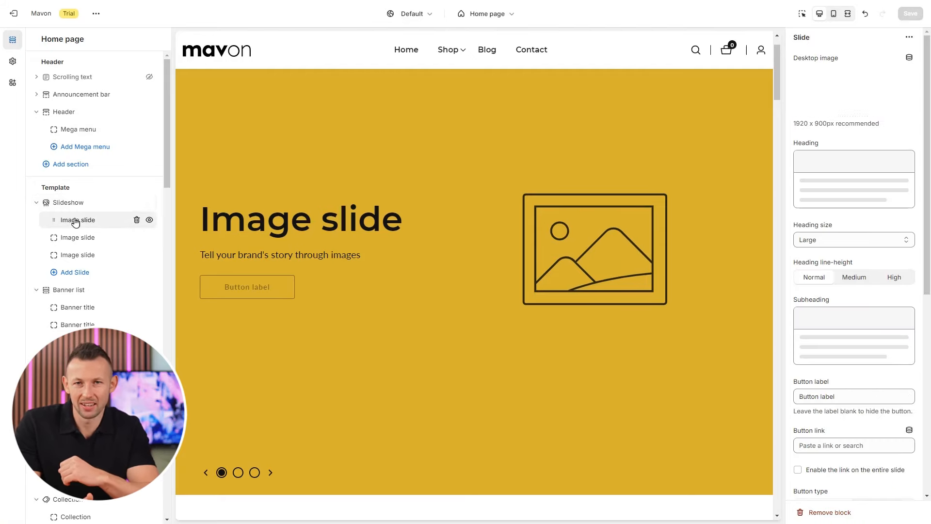
{"action": "left_click", "coordinate": [854, 83]}
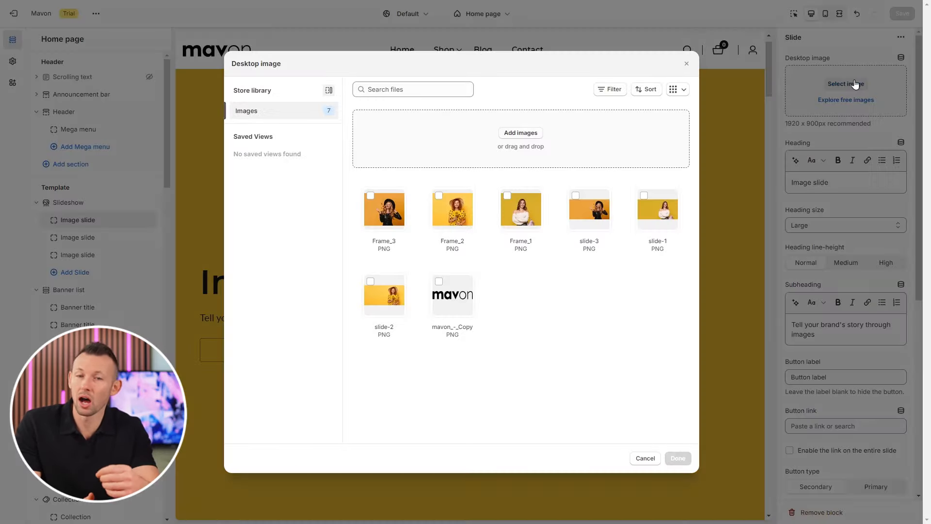
{"action": "left_click", "coordinate": [580, 203]}
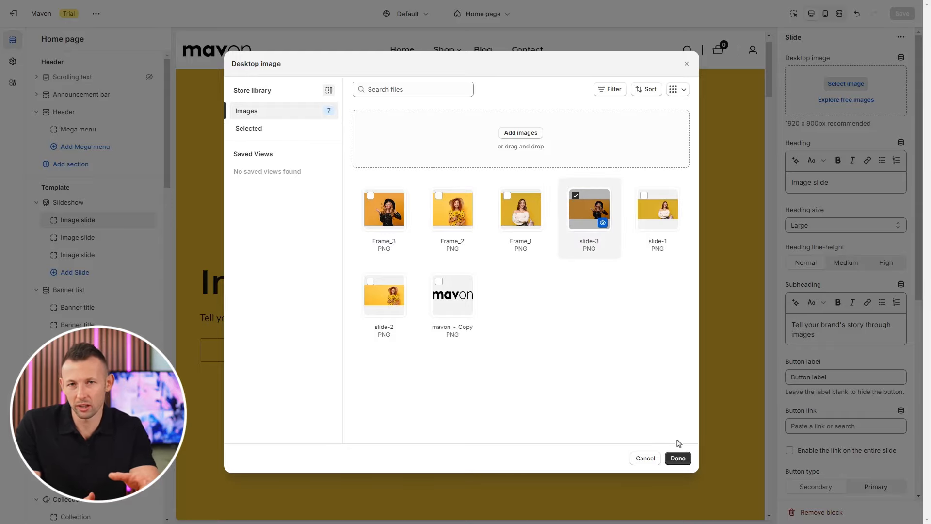
{"action": "left_click", "coordinate": [677, 457]}
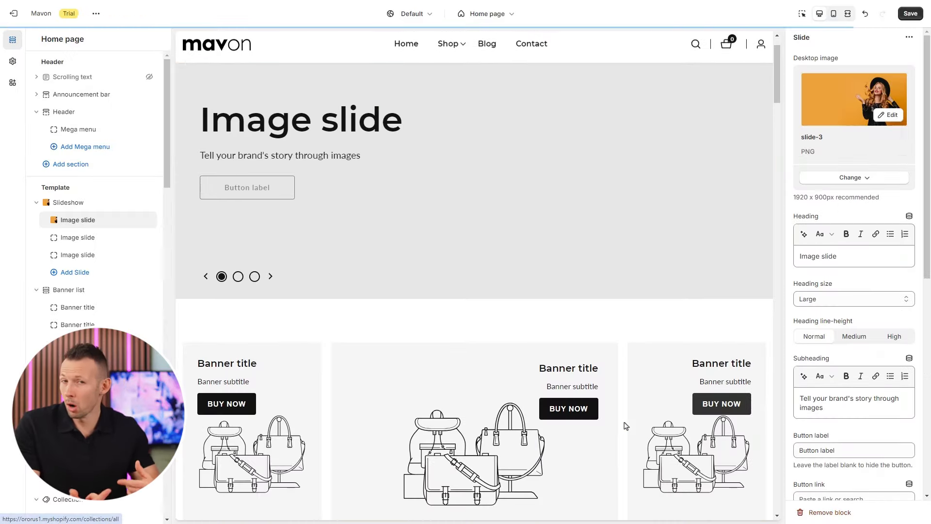
Step: Set Frame_3 as the first slide's mobile image and check it in the mobile preview
{"action": "scroll", "coordinate": [884, 283], "scroll_direction": "down", "scroll_amount": 9}
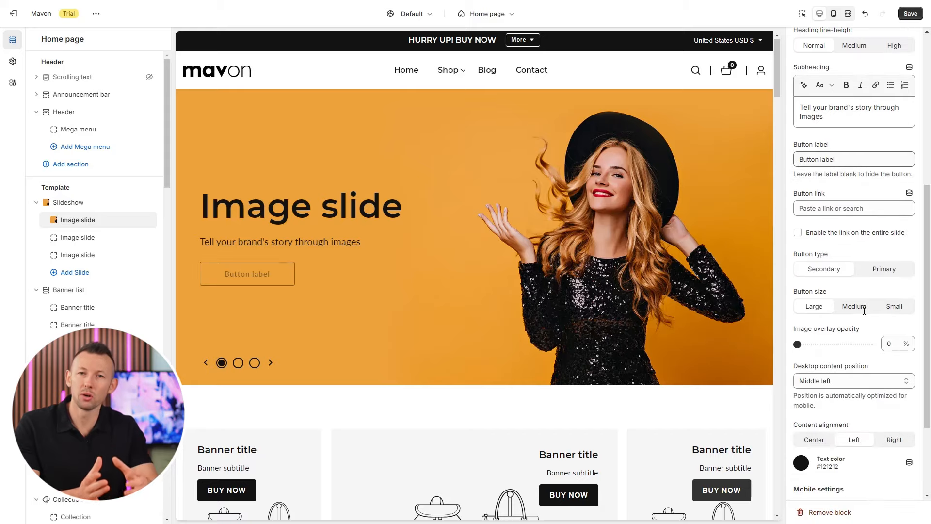
{"action": "left_click", "coordinate": [854, 411]}
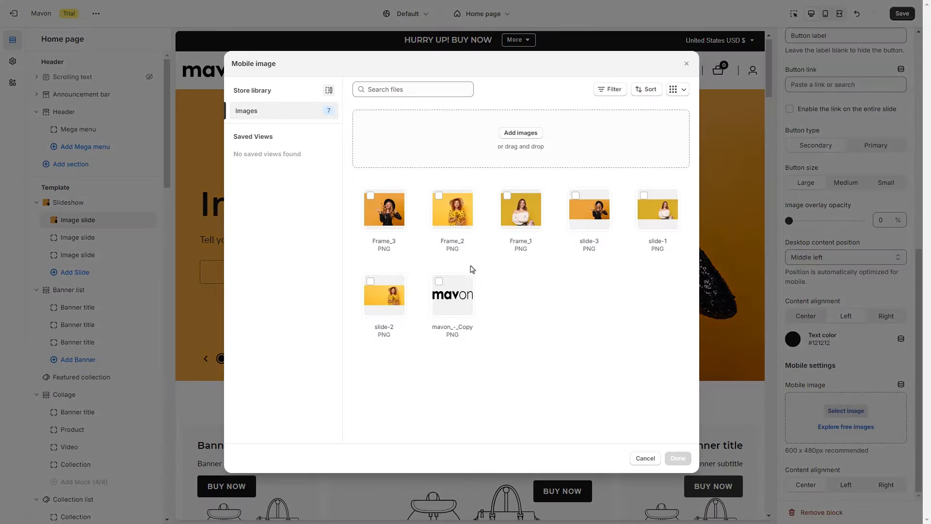
{"action": "left_click", "coordinate": [405, 226]}
{"action": "left_click", "coordinate": [677, 458]}
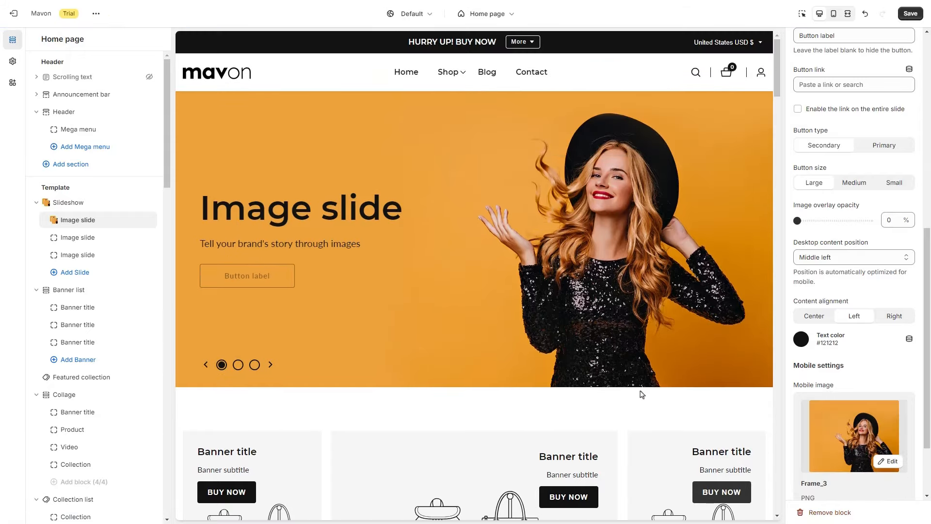
{"action": "left_click", "coordinate": [832, 14]}
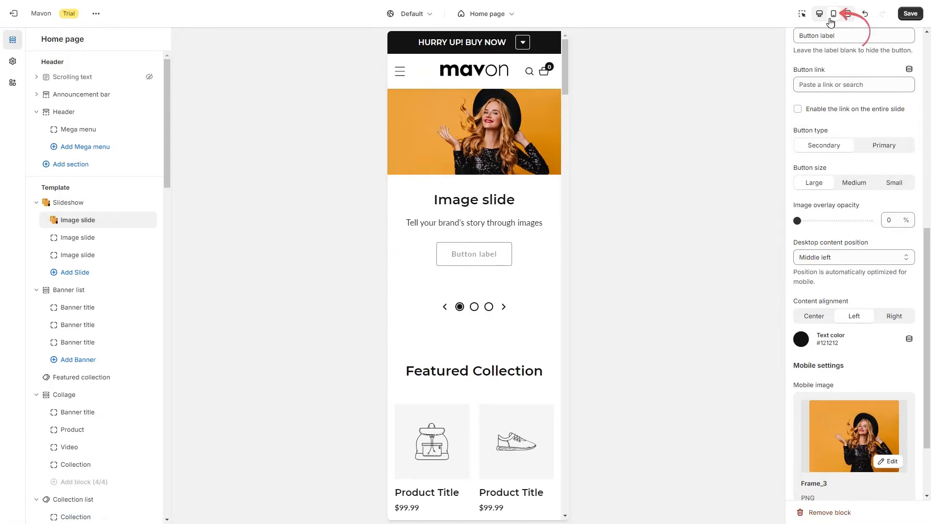
{"action": "left_click", "coordinate": [820, 15]}
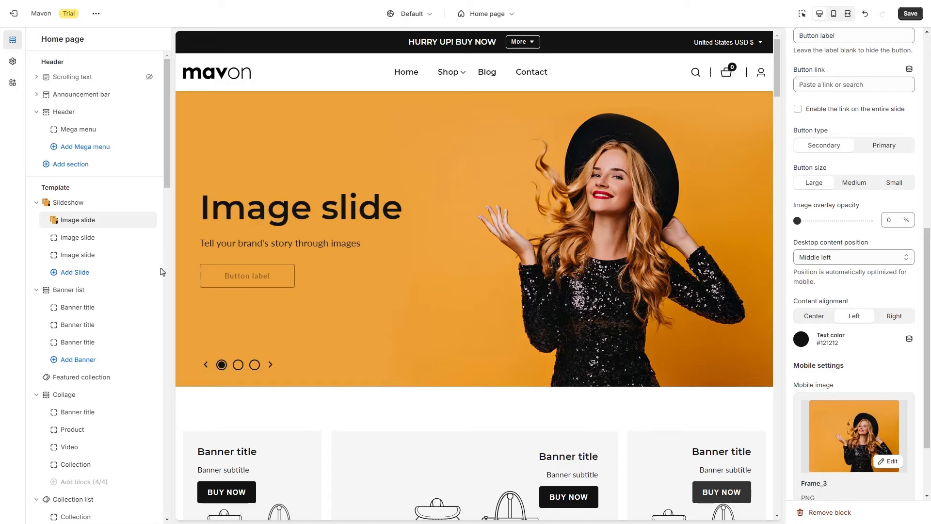
Step: Set slide-1 from the store library as the desktop image of the second image slide
{"action": "left_click", "coordinate": [75, 239]}
{"action": "scroll", "coordinate": [861, 67], "scroll_direction": "up", "scroll_amount": 5}
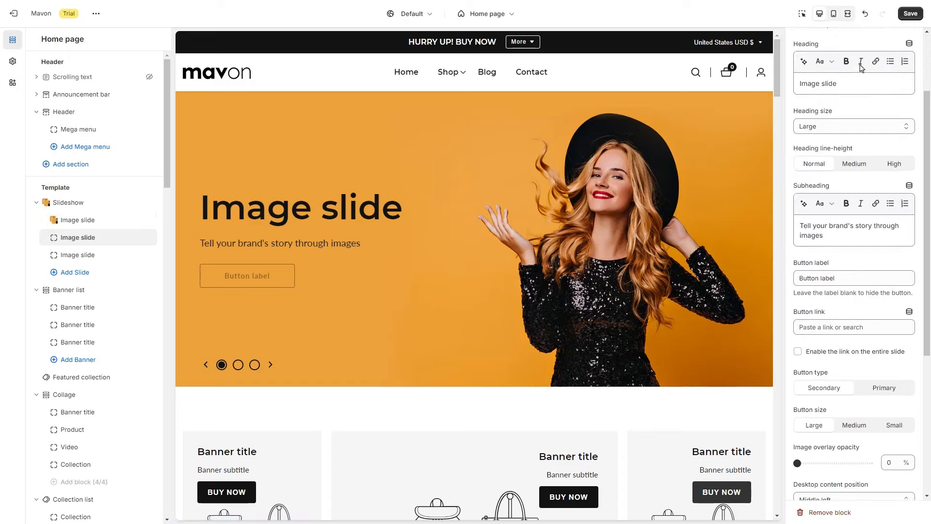
{"action": "scroll", "coordinate": [861, 68], "scroll_direction": "up", "scroll_amount": 3}
{"action": "left_click", "coordinate": [858, 84]}
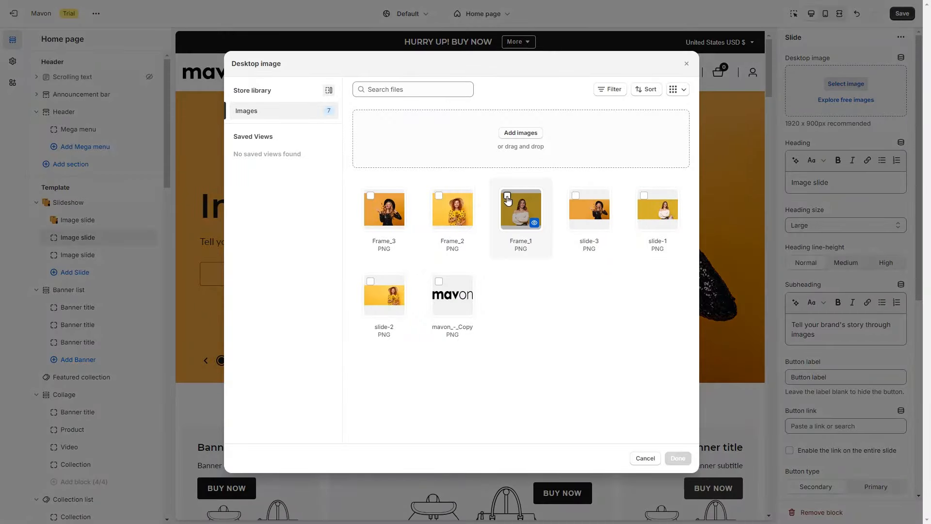
{"action": "left_click", "coordinate": [645, 206]}
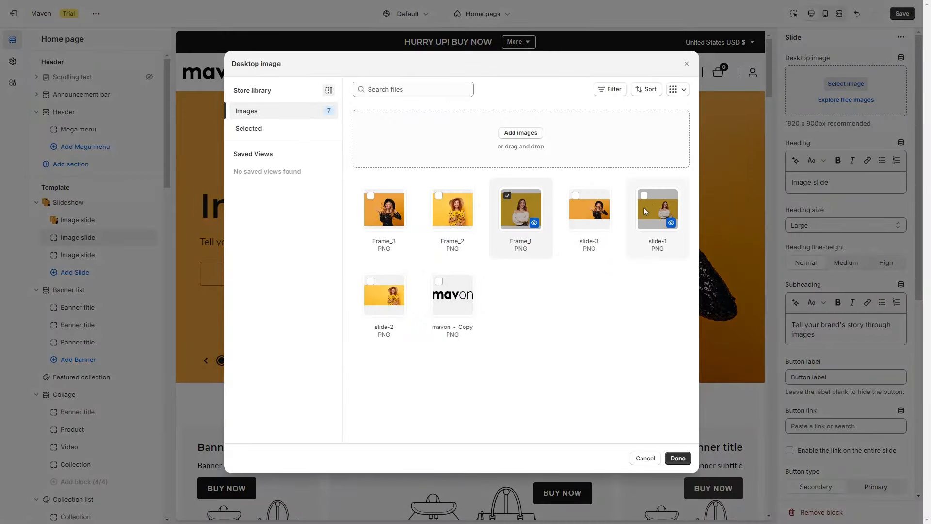
{"action": "left_click", "coordinate": [678, 459]}
Step: Set Frame_1 from the store library as the second slide's mobile image
{"action": "scroll", "coordinate": [875, 341], "scroll_direction": "down", "scroll_amount": 4}
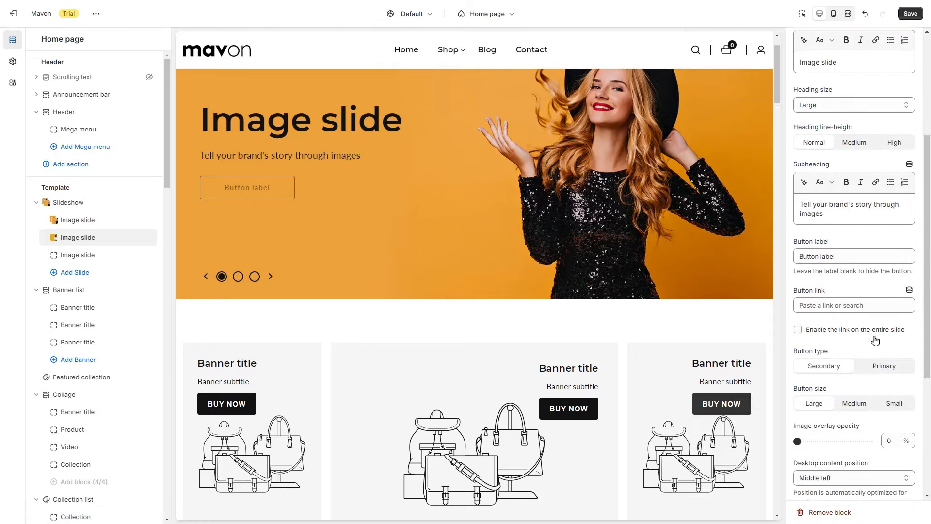
{"action": "scroll", "coordinate": [875, 341], "scroll_direction": "down", "scroll_amount": 5}
{"action": "left_click", "coordinate": [851, 411]}
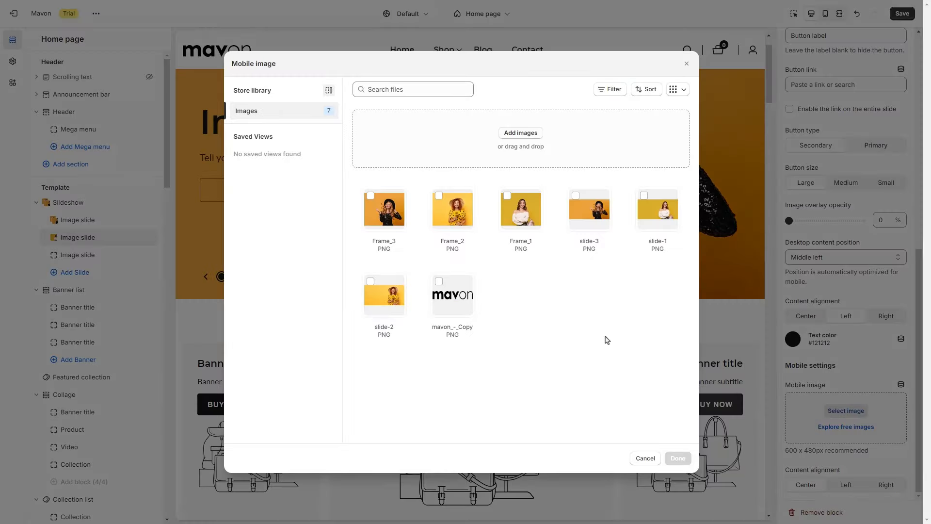
{"action": "left_click", "coordinate": [521, 209]}
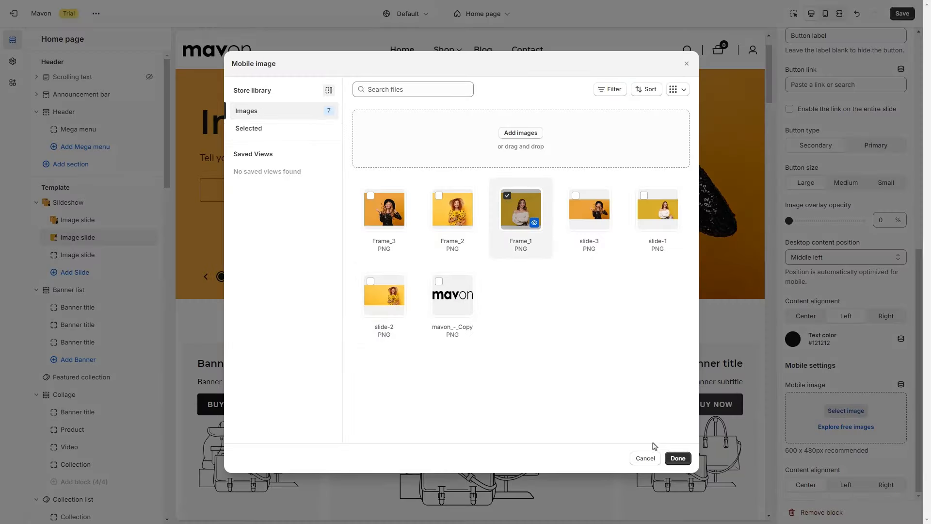
{"action": "left_click", "coordinate": [677, 458]}
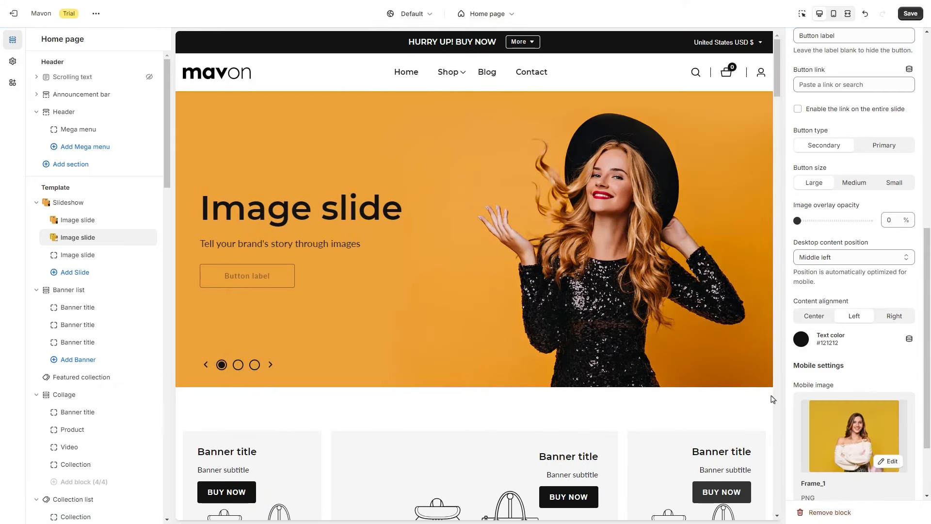
Step: Set slide-2 from the store library as the desktop image of the Slideshow's third image slide
{"action": "scroll", "coordinate": [841, 388], "scroll_direction": "up", "scroll_amount": 8}
{"action": "left_click", "coordinate": [73, 256]}
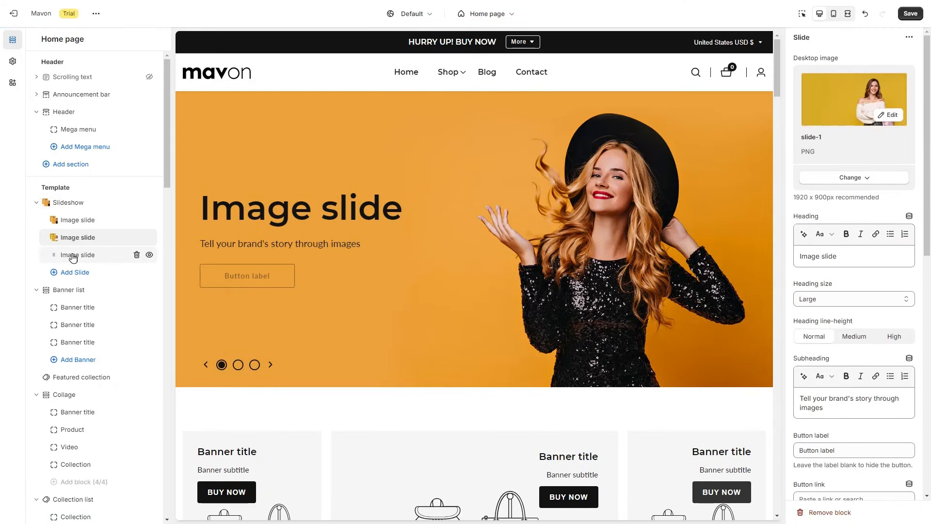
{"action": "left_click", "coordinate": [856, 84]}
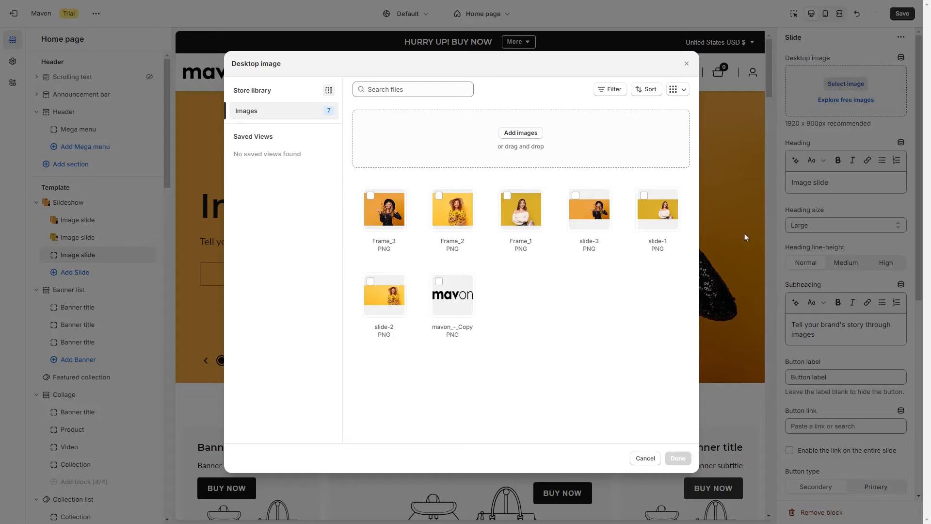
{"action": "left_click", "coordinate": [384, 295]}
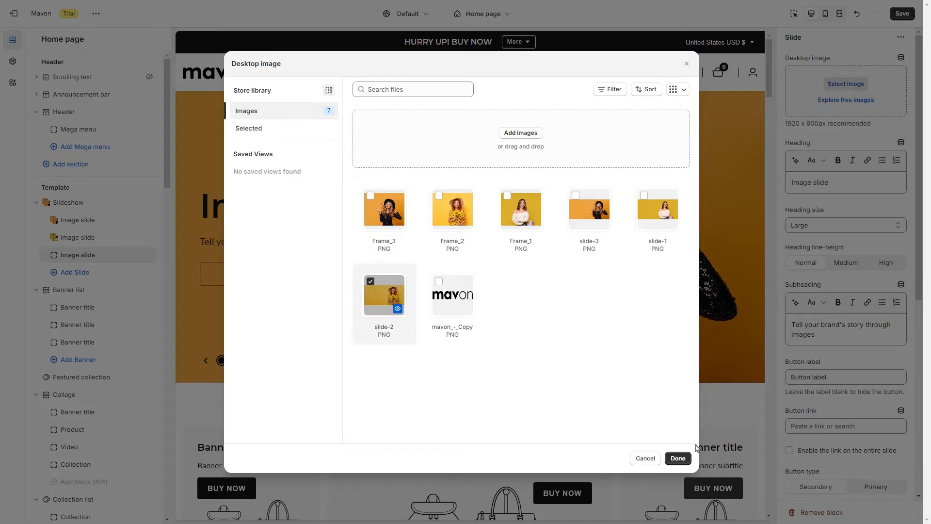
{"action": "left_click", "coordinate": [678, 458]}
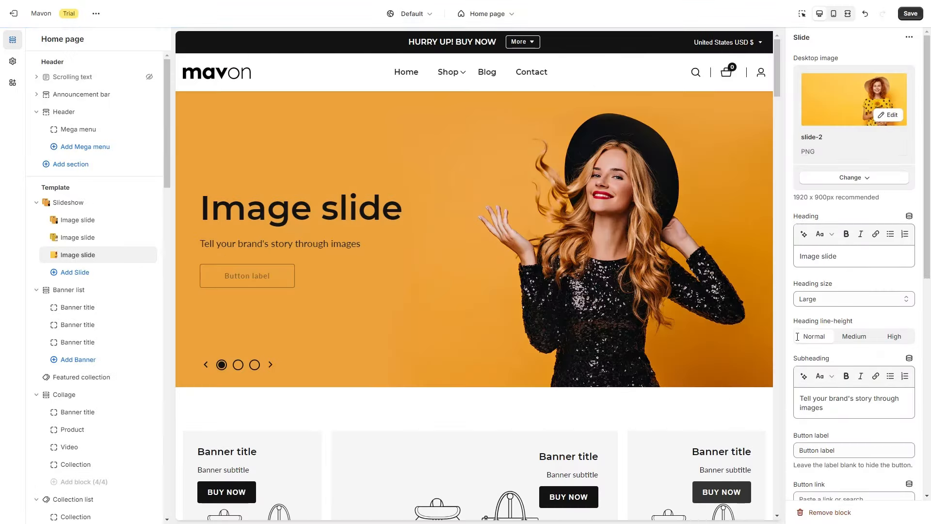
Step: Set Frame_2 from the store library as the third slide's mobile image
{"action": "scroll", "coordinate": [854, 291], "scroll_direction": "down", "scroll_amount": 7}
{"action": "left_click", "coordinate": [855, 412]}
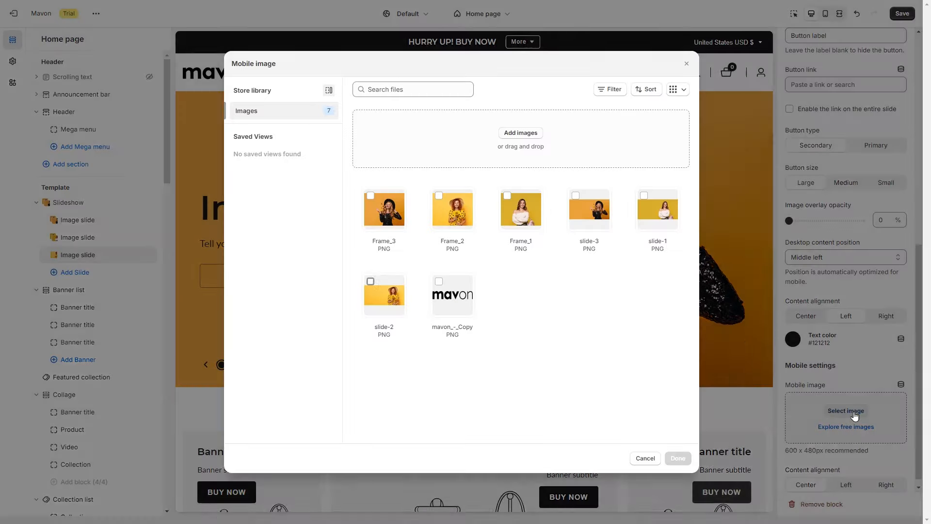
{"action": "left_click", "coordinate": [445, 213]}
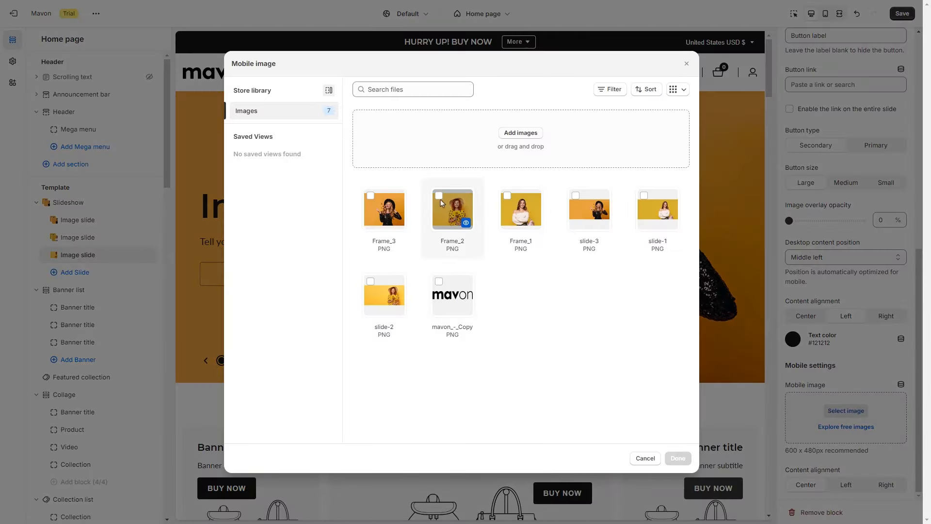
{"action": "left_click", "coordinate": [677, 458]}
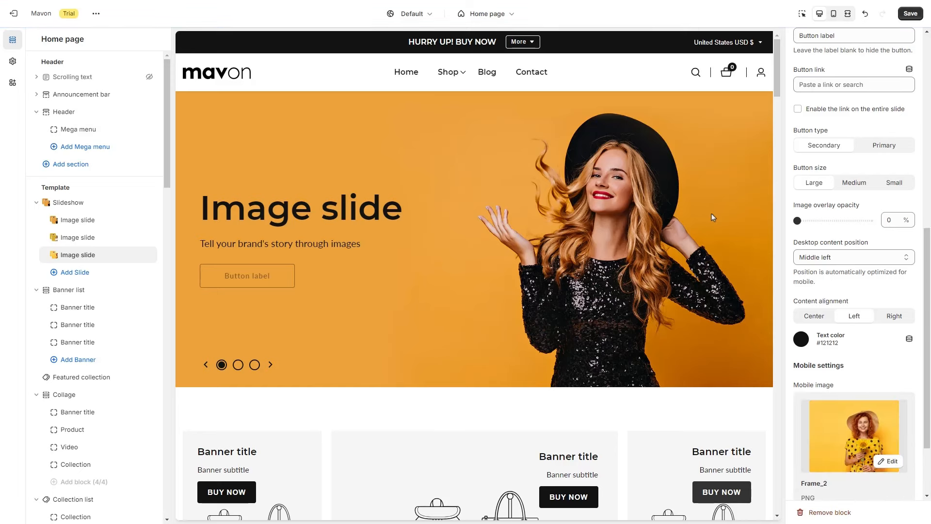
Step: Cycle through all three slides in the desktop preview to check their images
{"action": "left_click", "coordinate": [270, 365]}
{"action": "left_click", "coordinate": [270, 365]}
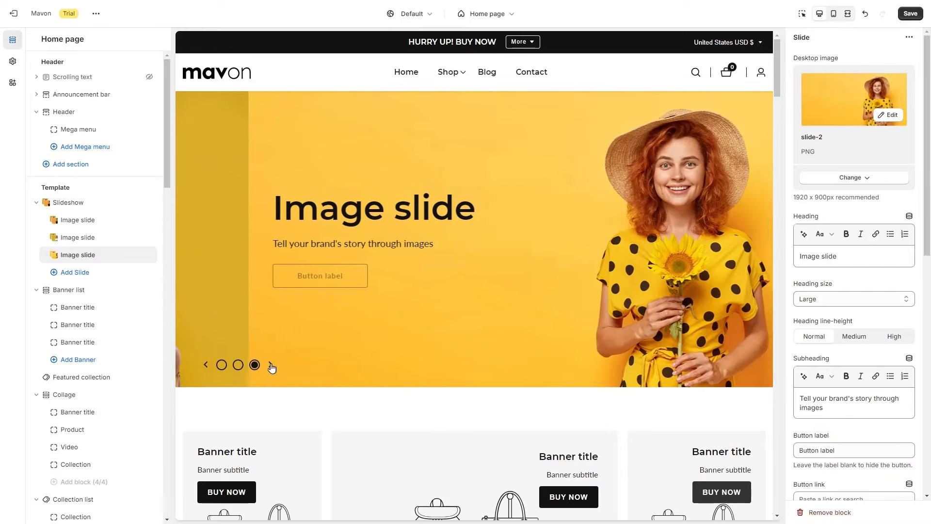
{"action": "left_click", "coordinate": [270, 365]}
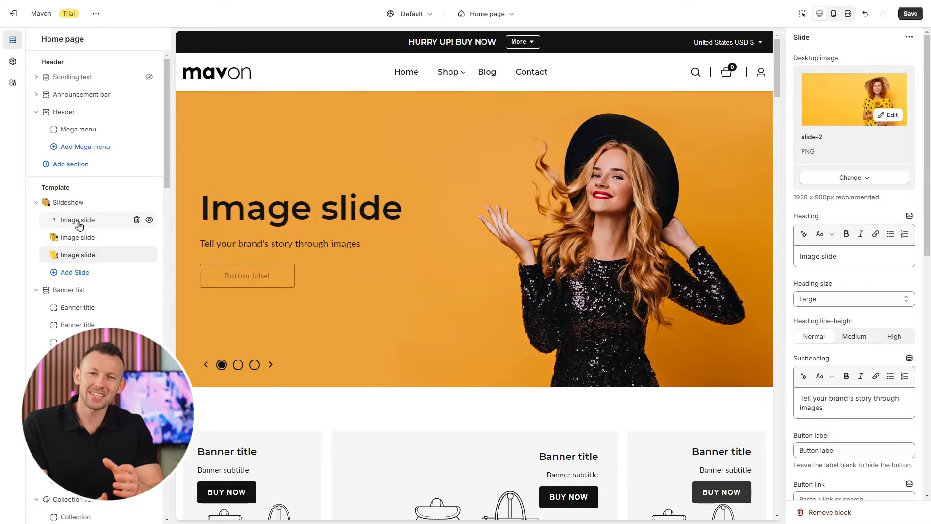
Step: Set the first image slide's heading to "Women Collection" and its button label to "Shop Now"
{"action": "left_click", "coordinate": [78, 221]}
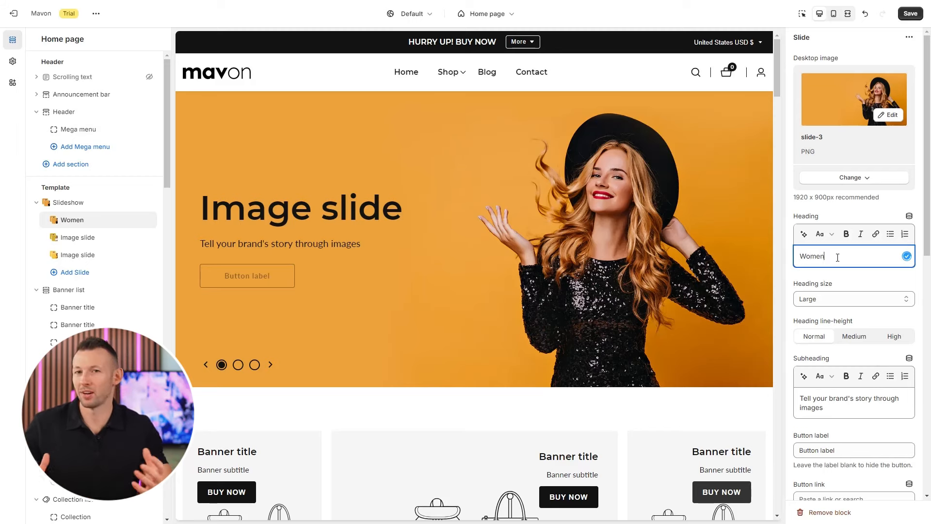
{"action": "left_click", "coordinate": [837, 257]}
{"action": "type", "text": "Women Collection"}
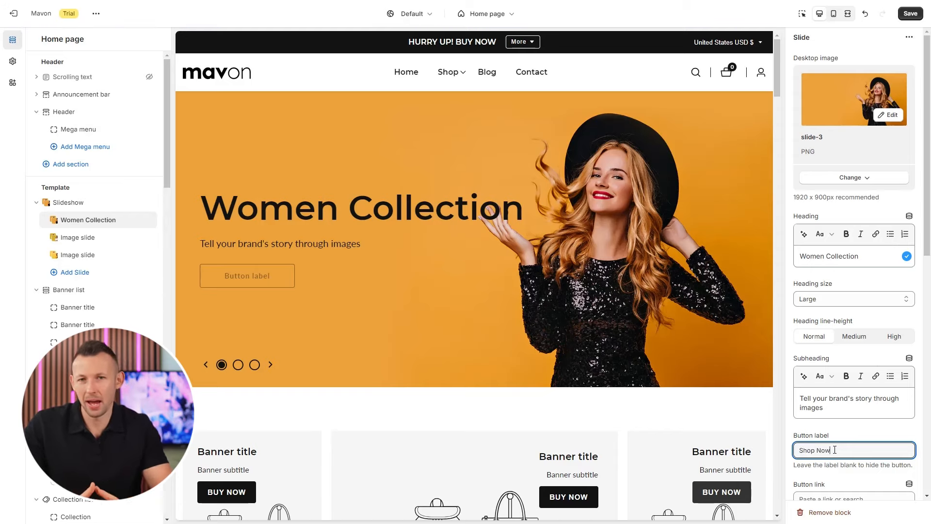
Step: Link the first slide's Shop Now button to All collections and save the theme changes
{"action": "scroll", "coordinate": [837, 436], "scroll_direction": "down", "scroll_amount": 2}
{"action": "left_click", "coordinate": [843, 402]}
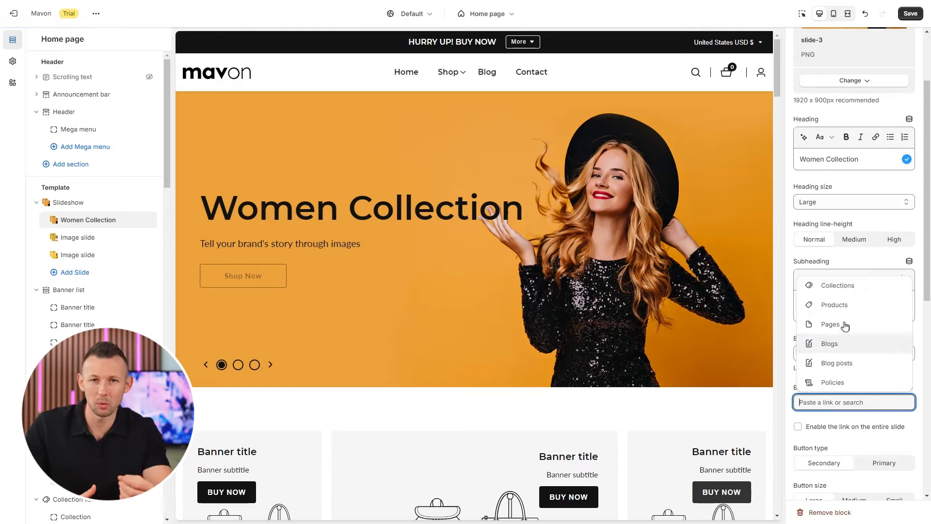
{"action": "left_click", "coordinate": [846, 286]}
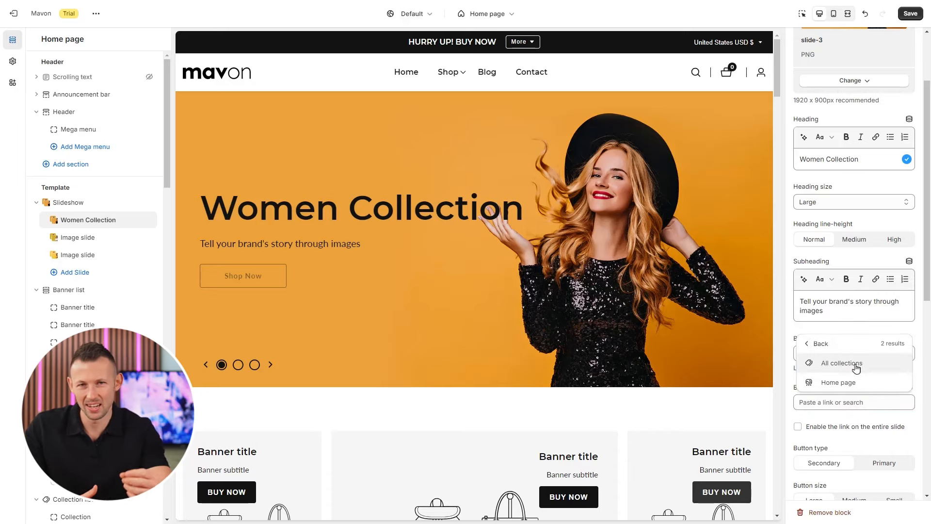
{"action": "left_click", "coordinate": [855, 365]}
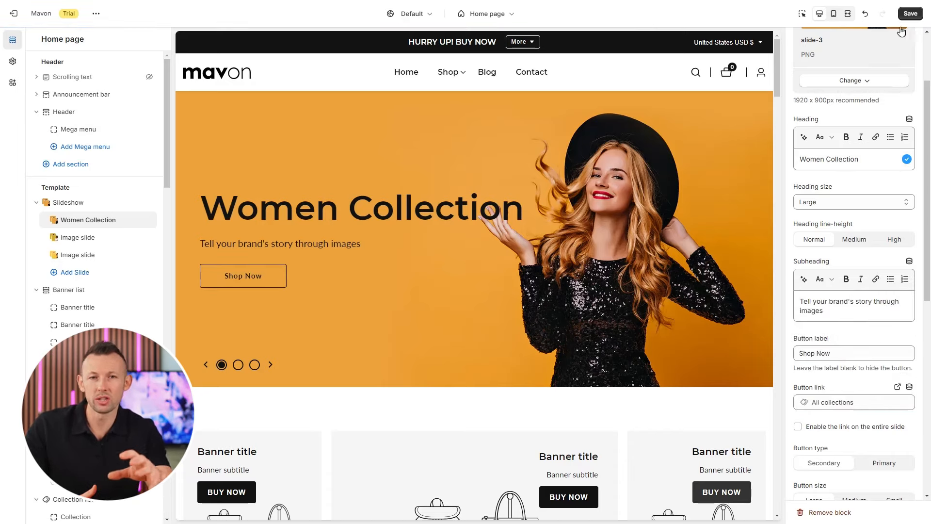
{"action": "scroll", "coordinate": [901, 31], "scroll_direction": "up", "scroll_amount": 2}
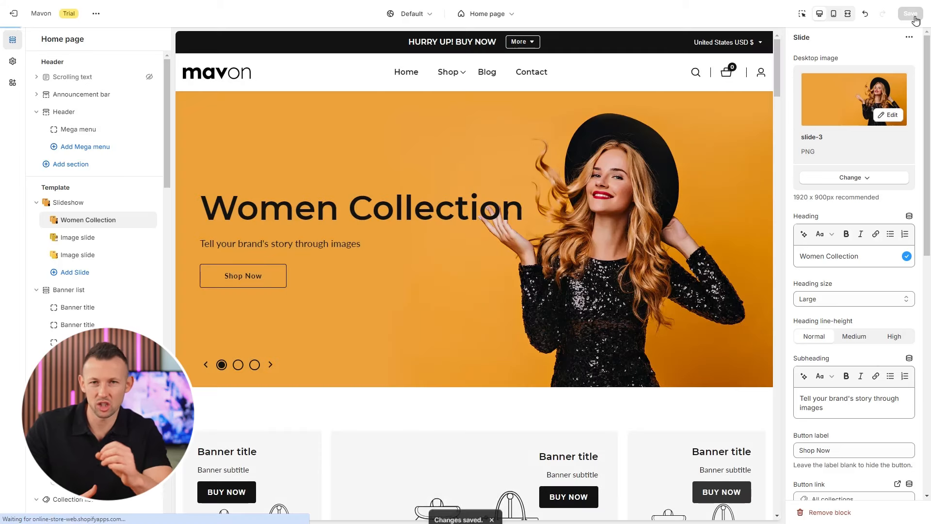
Step: Try the Medium and High heading line-heights on the Women Collection slide and return to Normal
{"action": "scroll", "coordinate": [851, 241], "scroll_direction": "down", "scroll_amount": 2}
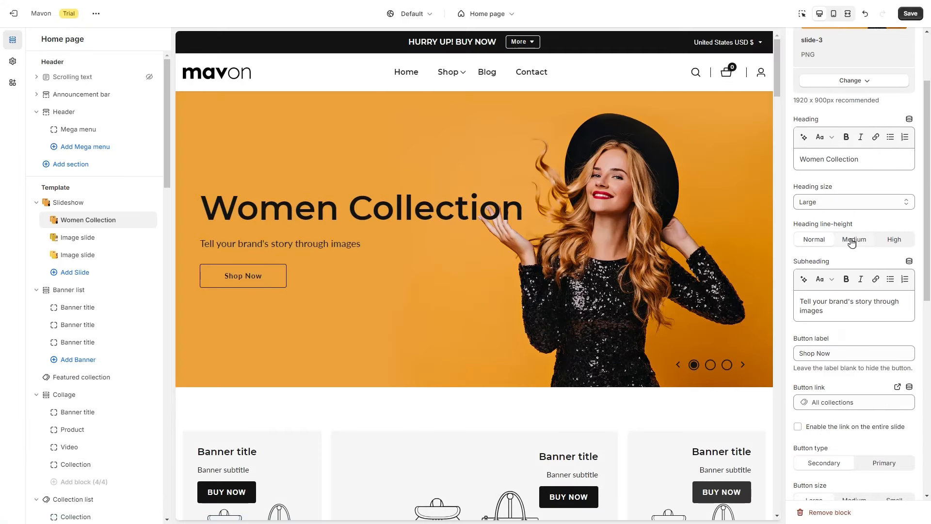
{"action": "left_click", "coordinate": [852, 240]}
{"action": "left_click", "coordinate": [892, 240]}
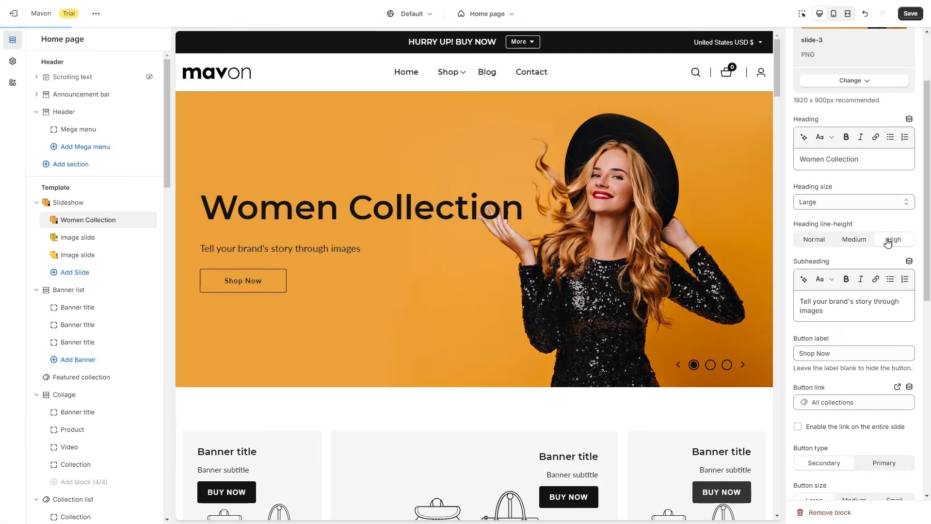
{"action": "left_click", "coordinate": [823, 241]}
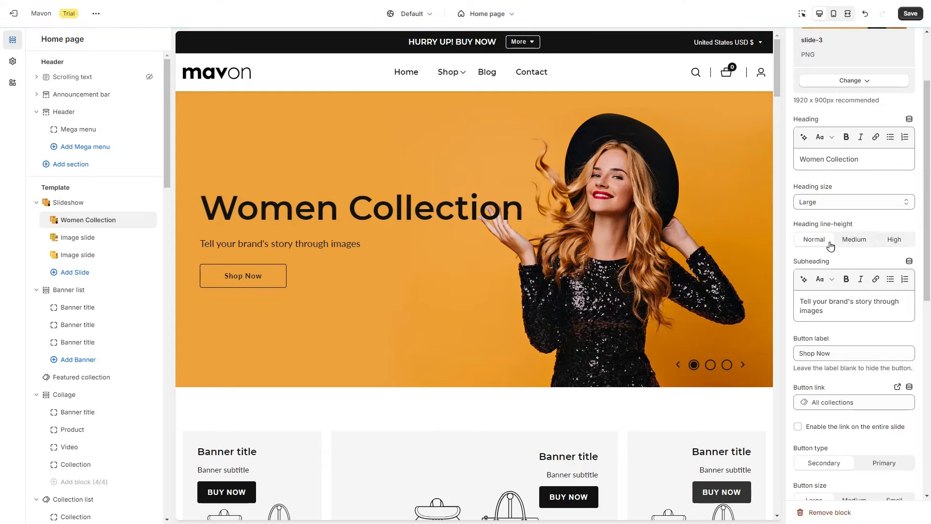
Step: Set the Women Collection slide's button type to Primary and its button size to Small
{"action": "scroll", "coordinate": [830, 245], "scroll_direction": "down", "scroll_amount": 3}
{"action": "scroll", "coordinate": [830, 245], "scroll_direction": "down", "scroll_amount": 2}
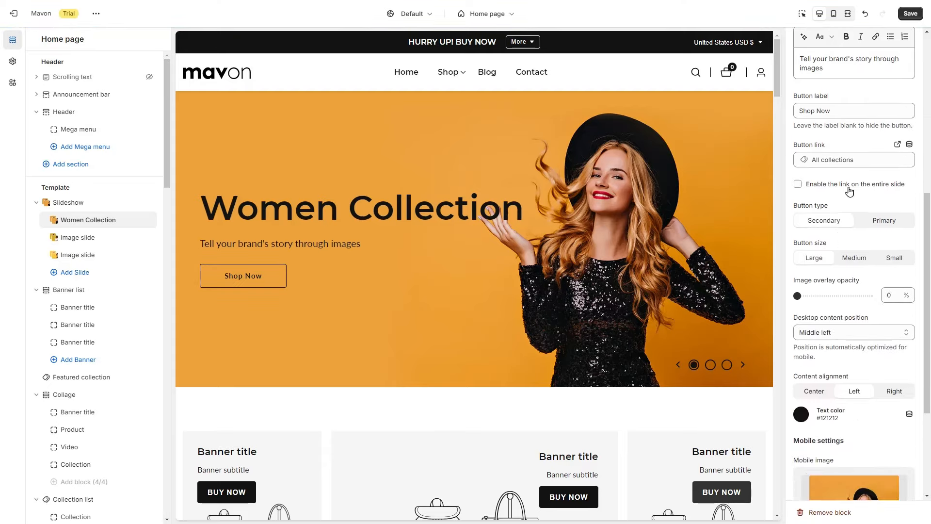
{"action": "left_click", "coordinate": [882, 221]}
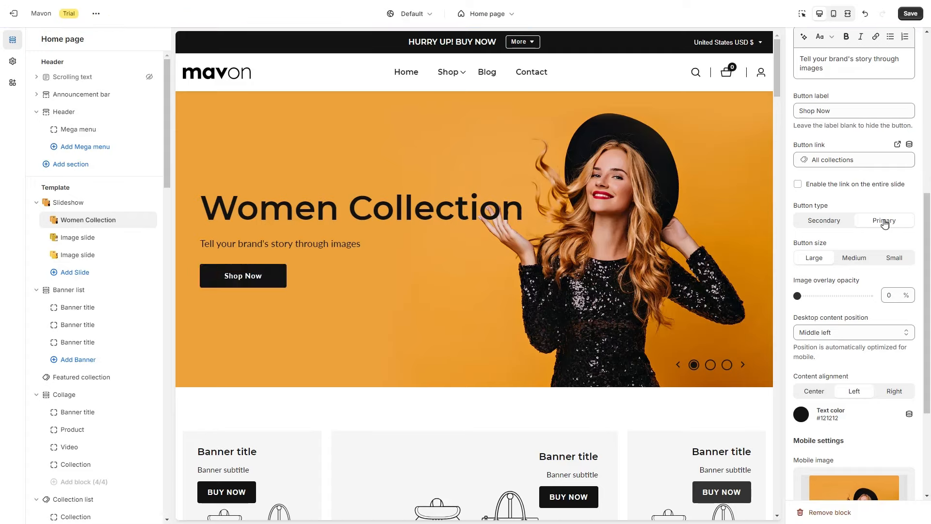
{"action": "left_click", "coordinate": [828, 226]}
{"action": "left_click", "coordinate": [882, 221]}
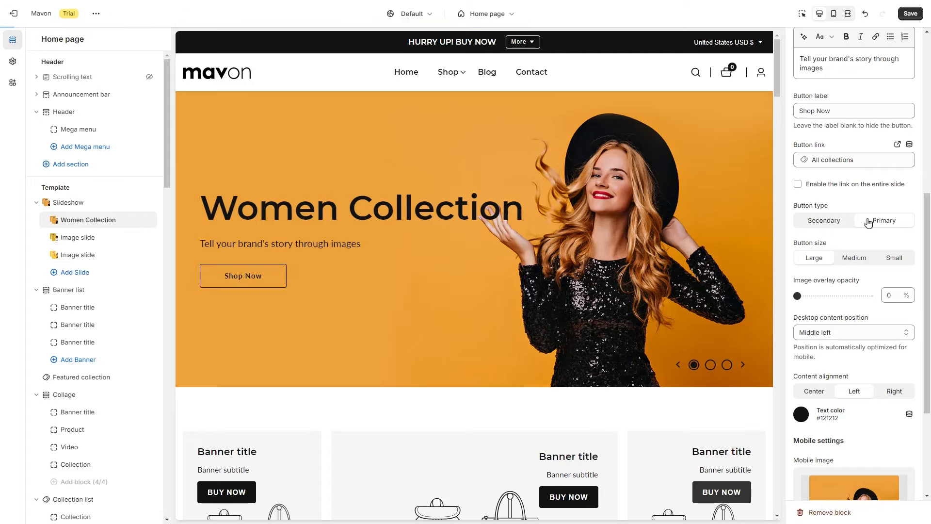
{"action": "left_click", "coordinate": [853, 260]}
{"action": "left_click", "coordinate": [892, 259]}
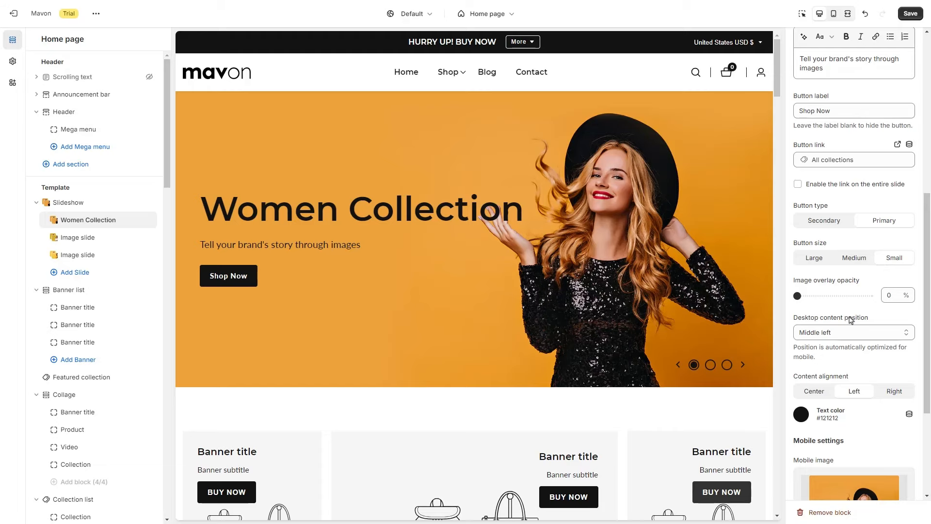
Step: Keep the image overlay opacity at 0% and try the Top center desktop content position before restoring Middle left
{"action": "mouse_move", "coordinate": [798, 295]}
{"action": "left_mouse_down"}
{"action": "mouse_move", "coordinate": [827, 295]}
{"action": "mouse_move", "coordinate": [786, 298]}
{"action": "left_mouse_up"}
{"action": "scroll", "coordinate": [840, 320], "scroll_direction": "down", "scroll_amount": 1}
{"action": "left_click", "coordinate": [854, 283]}
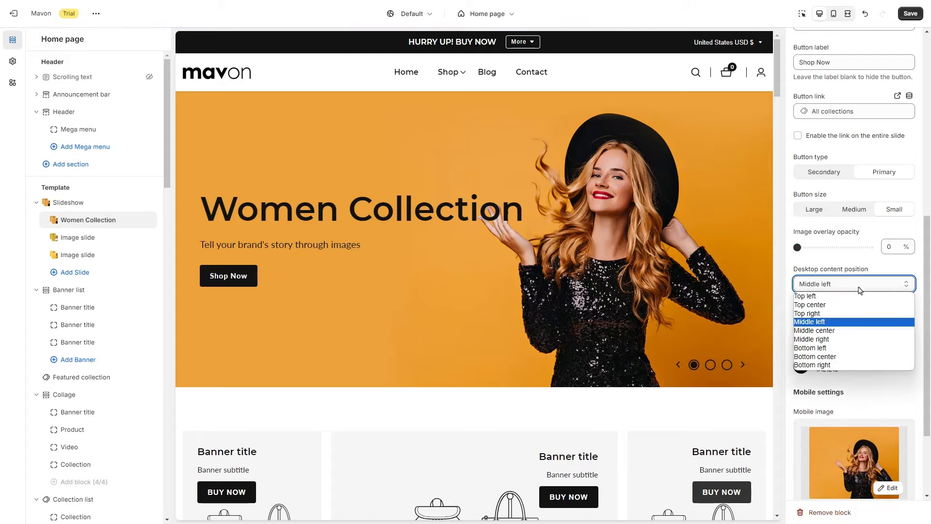
{"action": "left_click", "coordinate": [856, 293]}
{"action": "left_click", "coordinate": [857, 285]}
{"action": "left_click", "coordinate": [848, 305]}
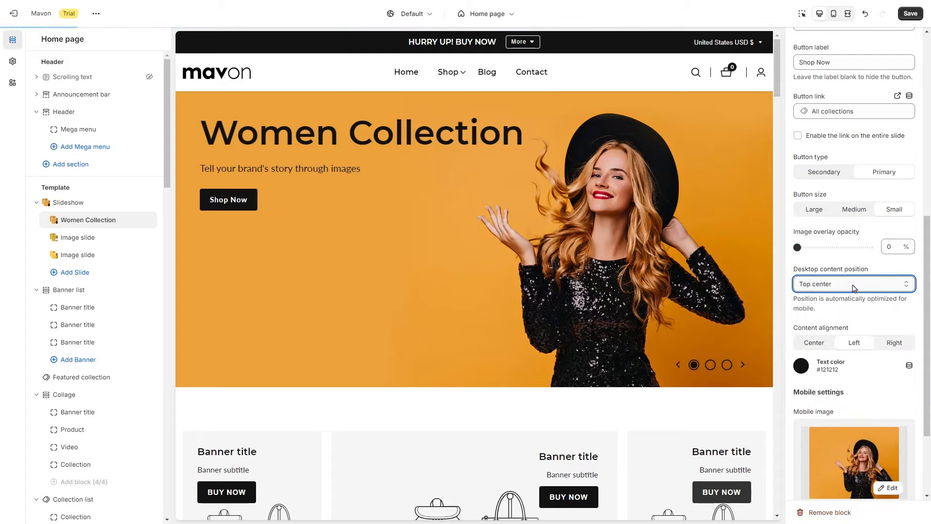
{"action": "left_click", "coordinate": [854, 287]}
{"action": "left_click", "coordinate": [844, 324]}
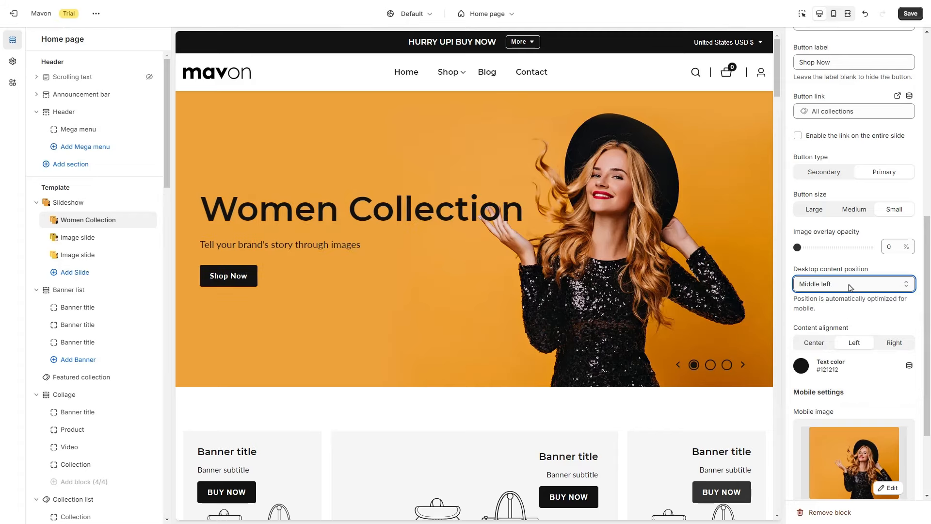
Step: Try the Middle right, Bottom center and Bottom right desktop content positions on the slide and return to Middle left
{"action": "left_click", "coordinate": [852, 286]}
{"action": "left_click", "coordinate": [838, 339]}
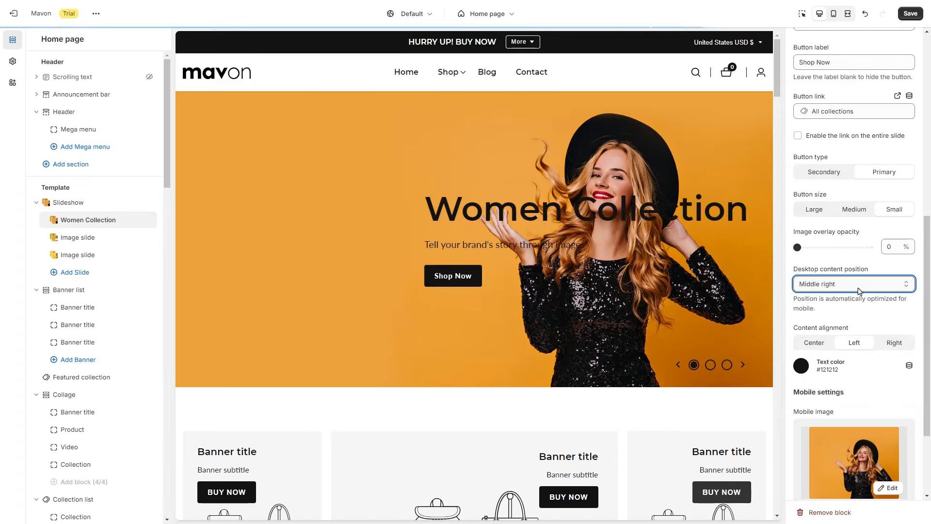
{"action": "left_click", "coordinate": [844, 284]}
{"action": "left_click", "coordinate": [844, 285]}
{"action": "left_click", "coordinate": [845, 284]}
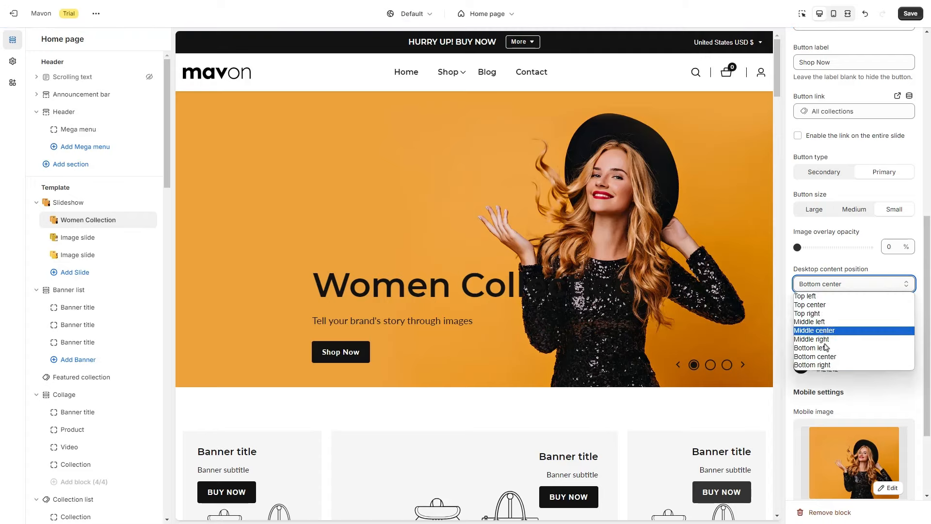
{"action": "left_click", "coordinate": [846, 367]}
{"action": "left_click", "coordinate": [845, 285]}
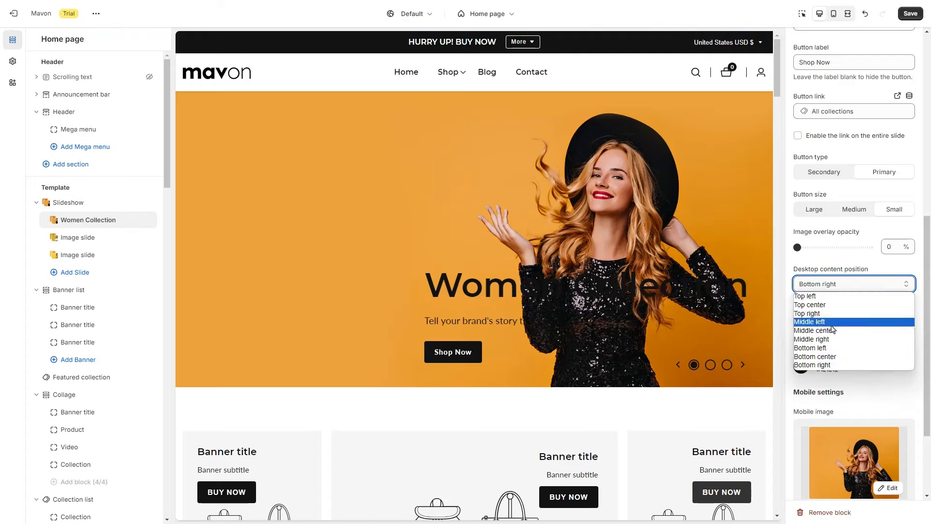
{"action": "left_click", "coordinate": [839, 330]}
{"action": "left_click", "coordinate": [840, 286]}
{"action": "left_click", "coordinate": [829, 321]}
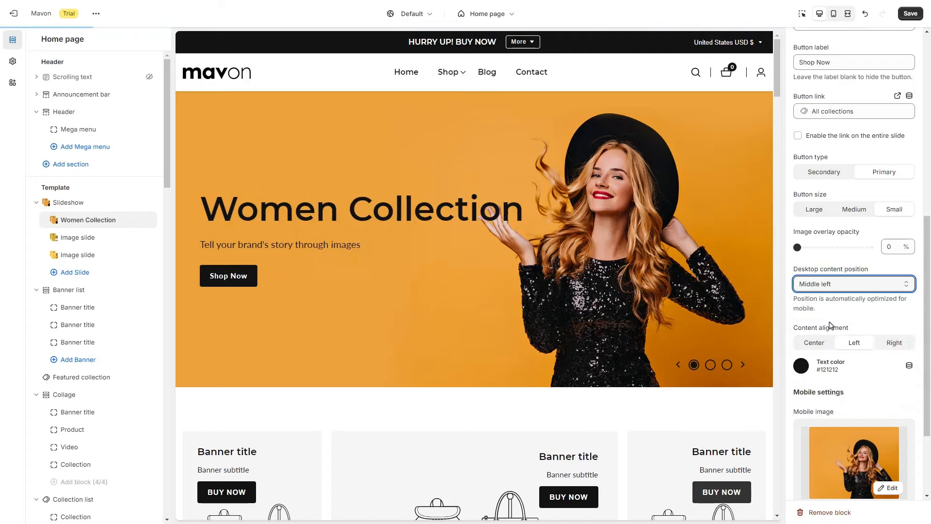
Step: Try Right and Center as the slide's desktop content alignment and return to Left
{"action": "scroll", "coordinate": [854, 311], "scroll_direction": "down", "scroll_amount": 2}
{"action": "scroll", "coordinate": [856, 305], "scroll_direction": "down", "scroll_amount": 1}
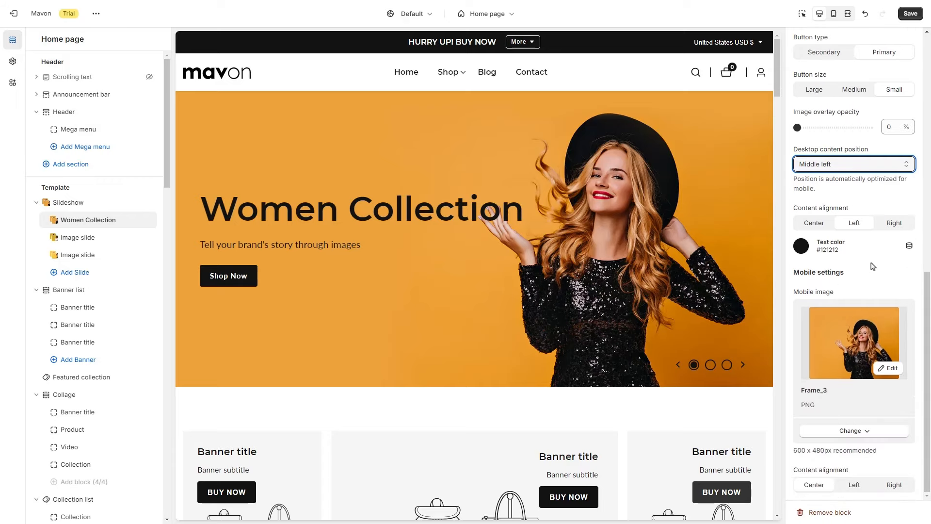
{"action": "left_click", "coordinate": [895, 225]}
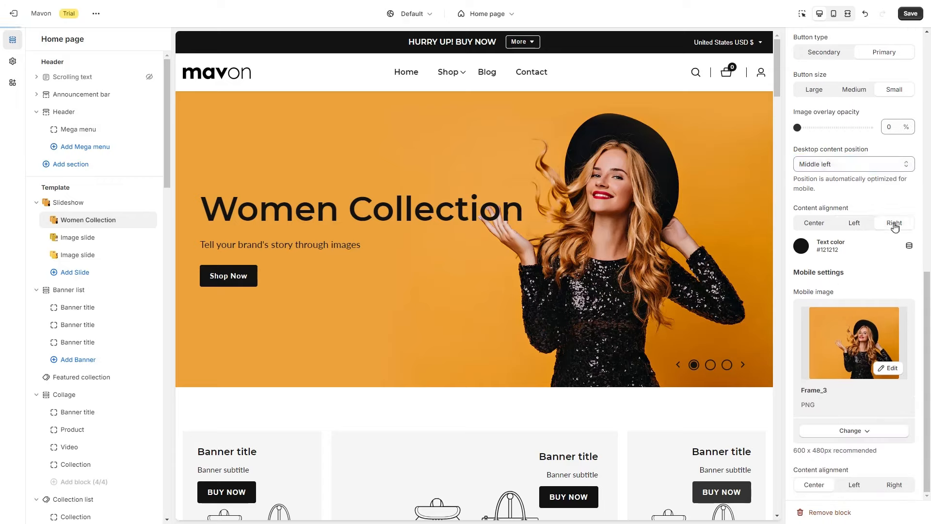
{"action": "left_click", "coordinate": [854, 225]}
{"action": "left_click", "coordinate": [813, 226]}
{"action": "left_click", "coordinate": [855, 225]}
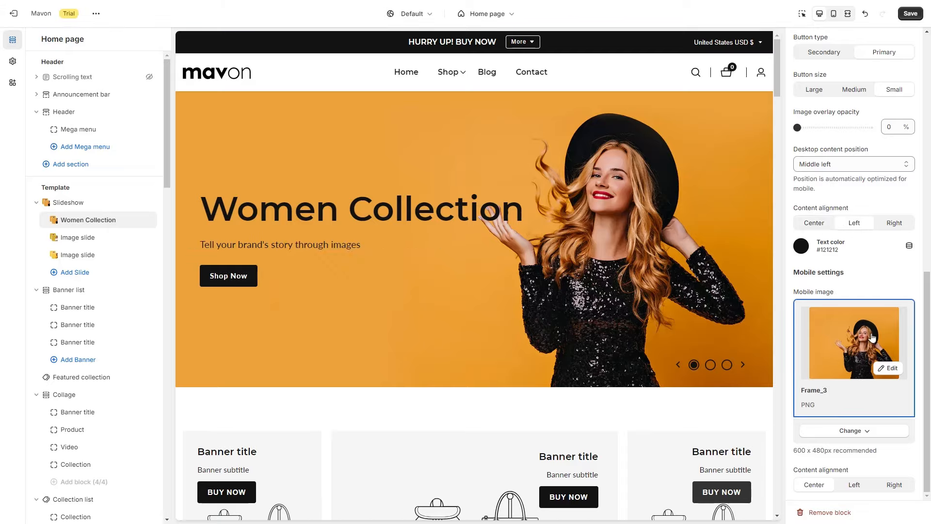
Step: Switch to the mobile preview, try Left mobile content alignment on the Women Collection slide, and set it to Right
{"action": "left_click", "coordinate": [833, 13]}
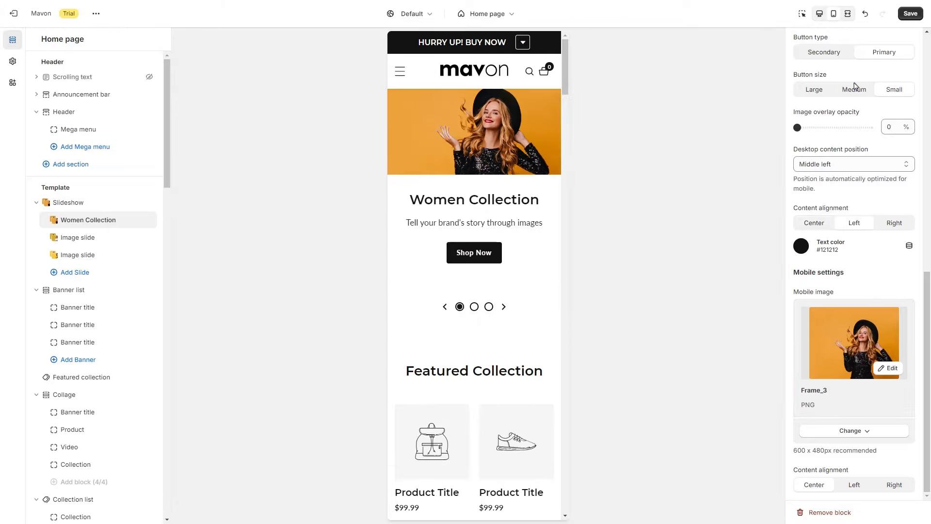
{"action": "left_click", "coordinate": [859, 489]}
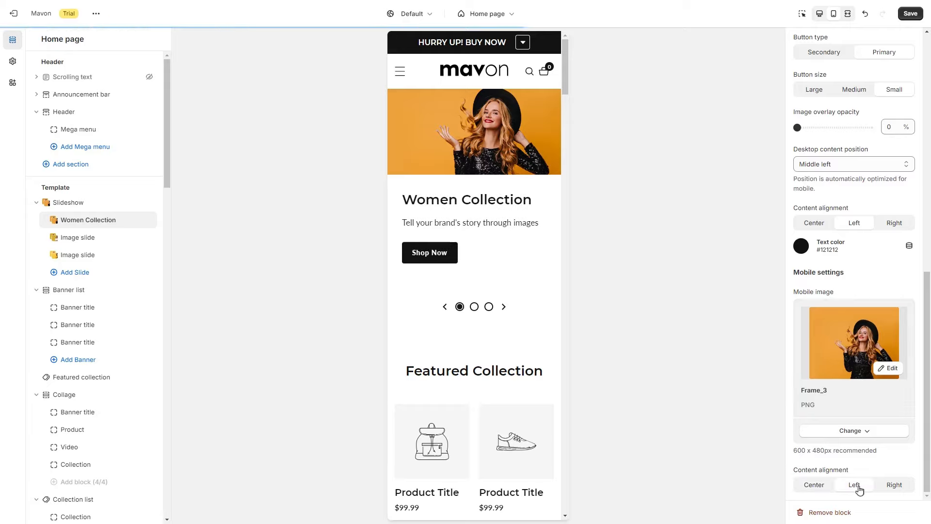
{"action": "left_click", "coordinate": [888, 487]}
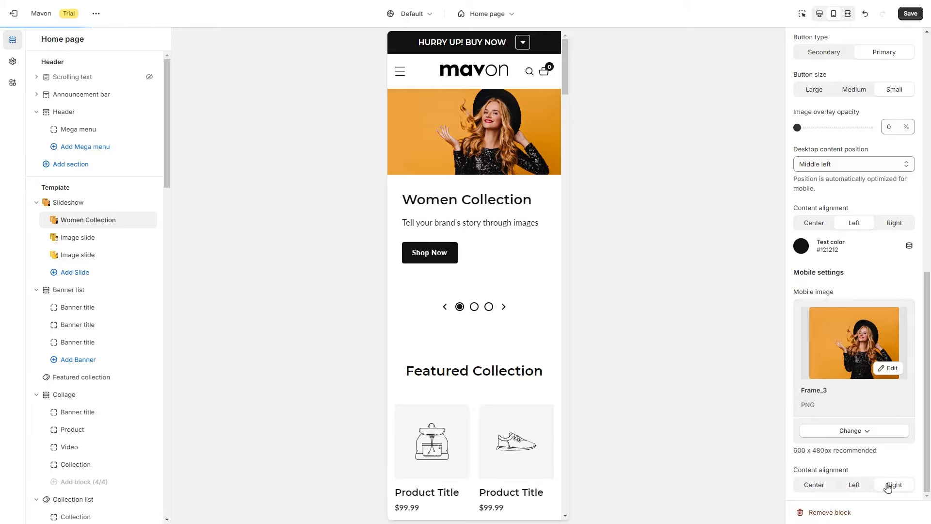
Step: Set the Women Collection slide's mobile content alignment to Center, save the theme changes, and return to the desktop preview
{"action": "left_click", "coordinate": [823, 487]}
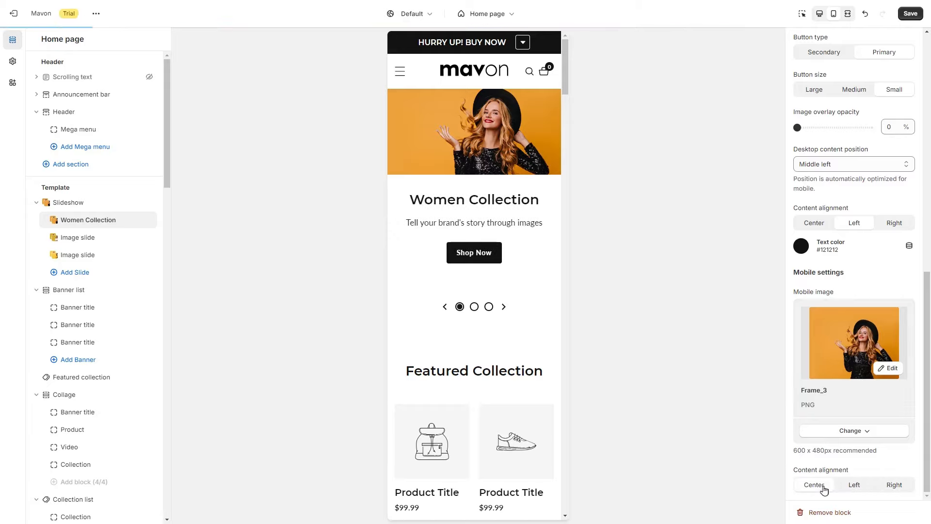
{"action": "left_click", "coordinate": [915, 15]}
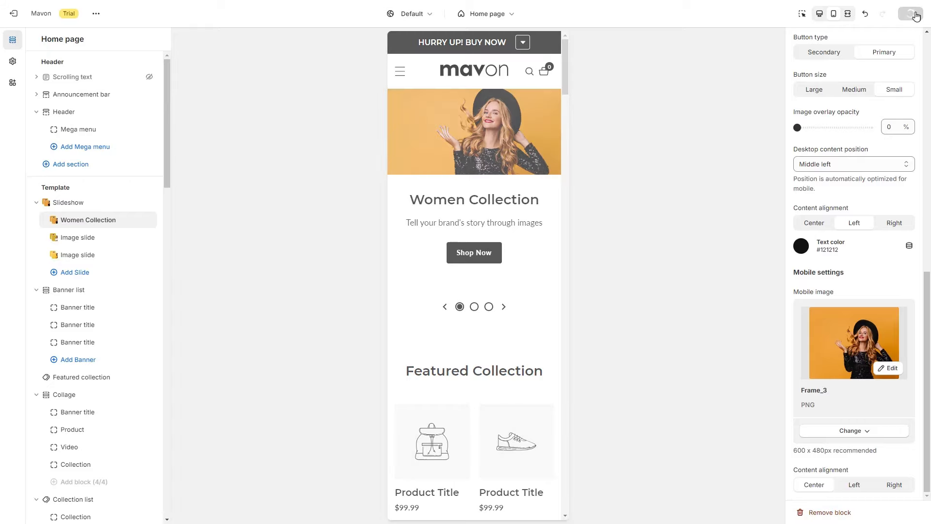
{"action": "left_click", "coordinate": [847, 15]}
{"action": "left_click", "coordinate": [820, 16]}
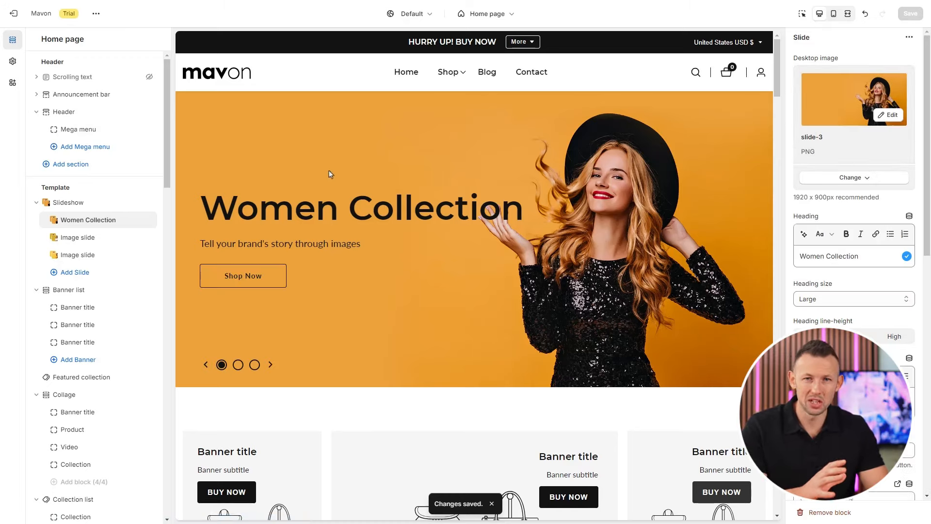
Step: Try Small, Medium and Large as the Slideshow section's slide height and return to Adapt to first image
{"action": "left_click", "coordinate": [70, 203]}
{"action": "left_click", "coordinate": [873, 73]}
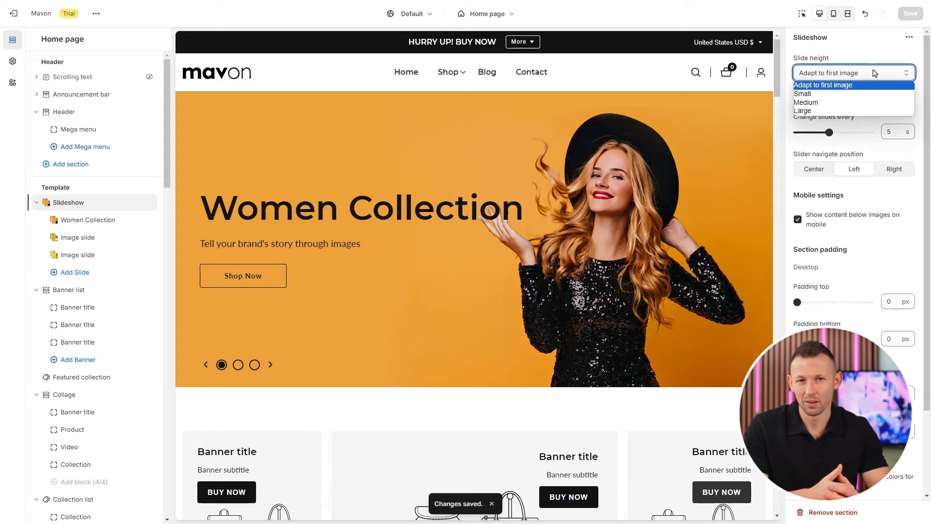
{"action": "left_click", "coordinate": [852, 93]}
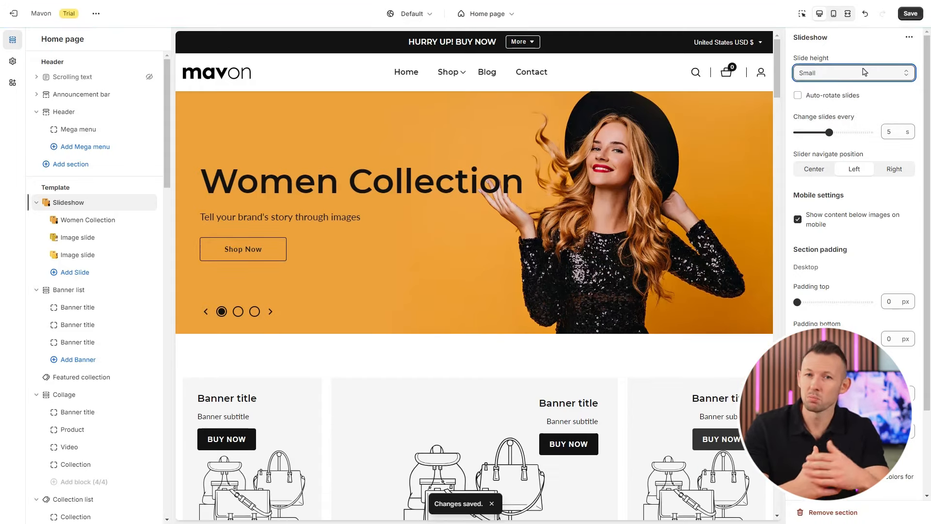
{"action": "left_click", "coordinate": [864, 73]}
{"action": "left_click", "coordinate": [854, 102]}
{"action": "left_click", "coordinate": [857, 73]}
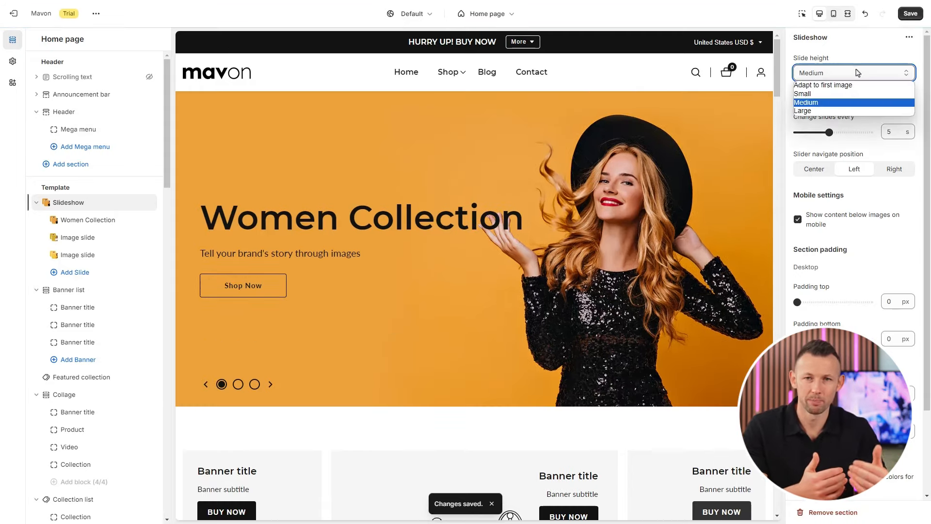
{"action": "left_click", "coordinate": [835, 111]}
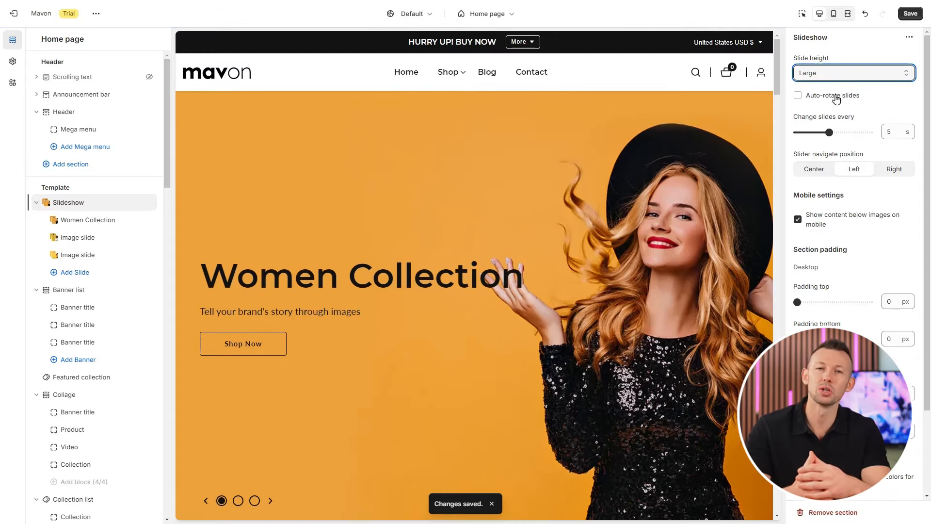
{"action": "left_click", "coordinate": [839, 72]}
{"action": "left_click", "coordinate": [847, 86]}
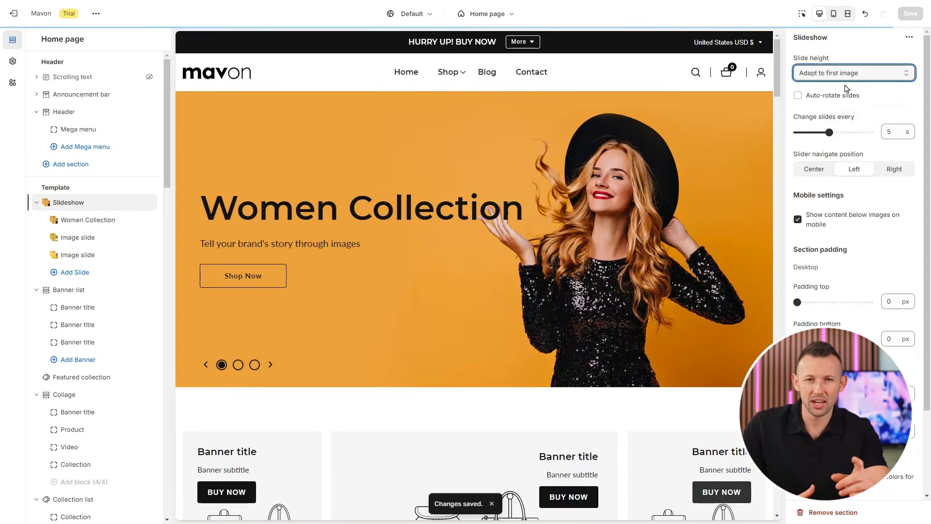
Step: Try Center and Left as the slideshow's slider navigate position, set it to Right, and review the mobile and section padding settings
{"action": "left_click", "coordinate": [817, 169]}
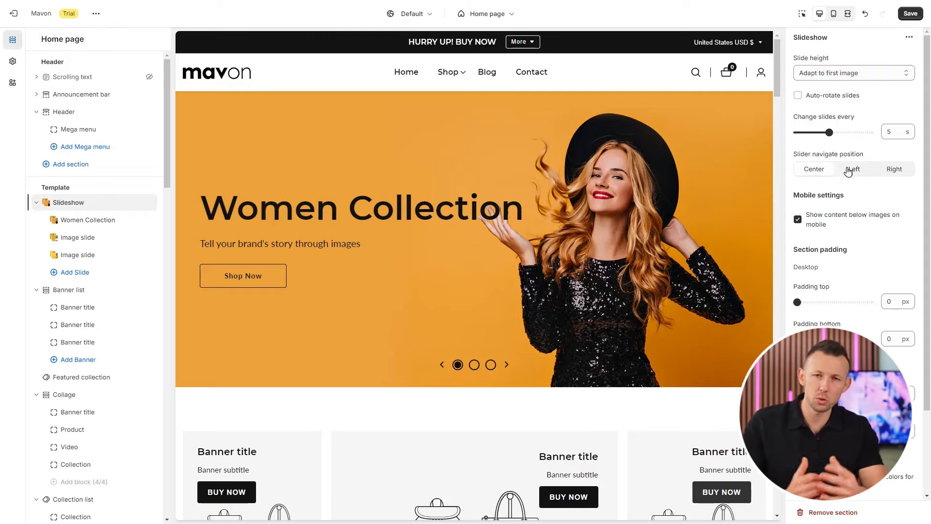
{"action": "left_click", "coordinate": [853, 170]}
{"action": "left_click", "coordinate": [894, 170]}
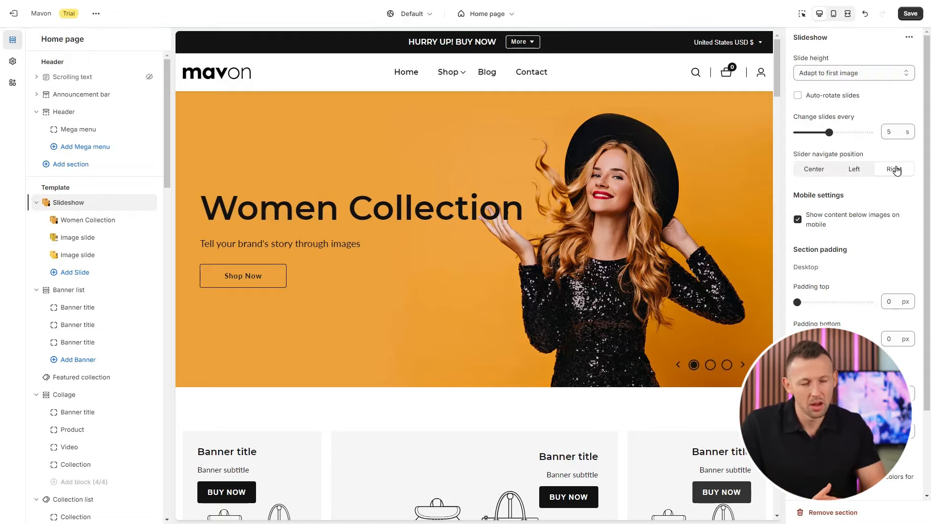
{"action": "scroll", "coordinate": [863, 189], "scroll_direction": "down", "scroll_amount": 1}
{"action": "scroll", "coordinate": [839, 181], "scroll_direction": "down", "scroll_amount": 1}
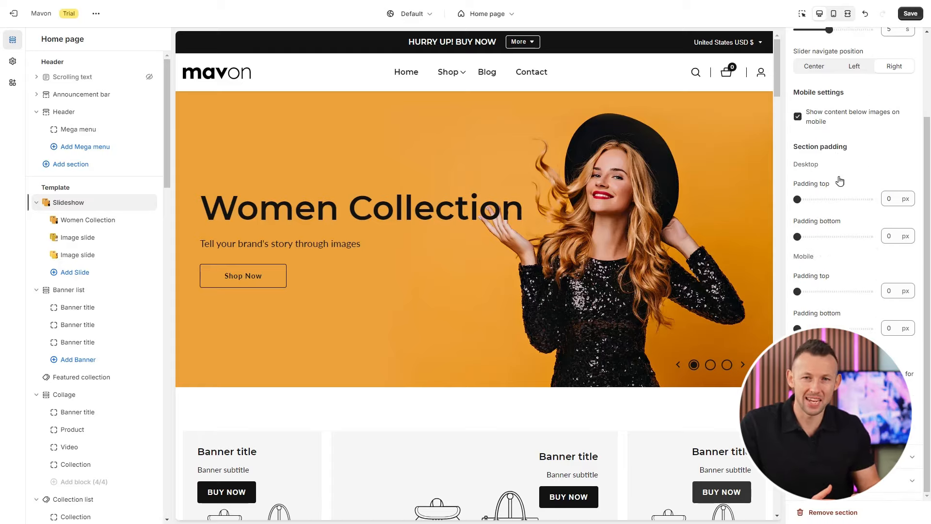
{"action": "scroll", "coordinate": [840, 181], "scroll_direction": "up", "scroll_amount": 2}
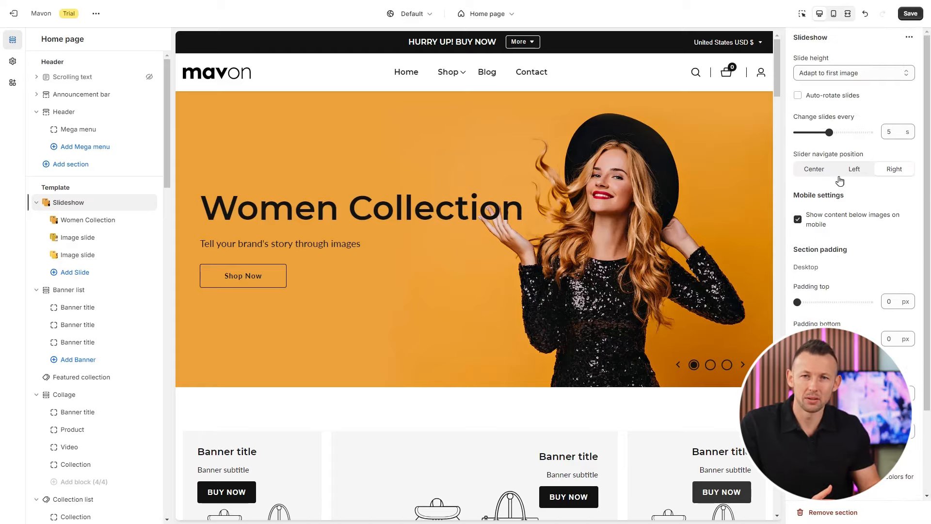
{"action": "left_click", "coordinate": [831, 100]}
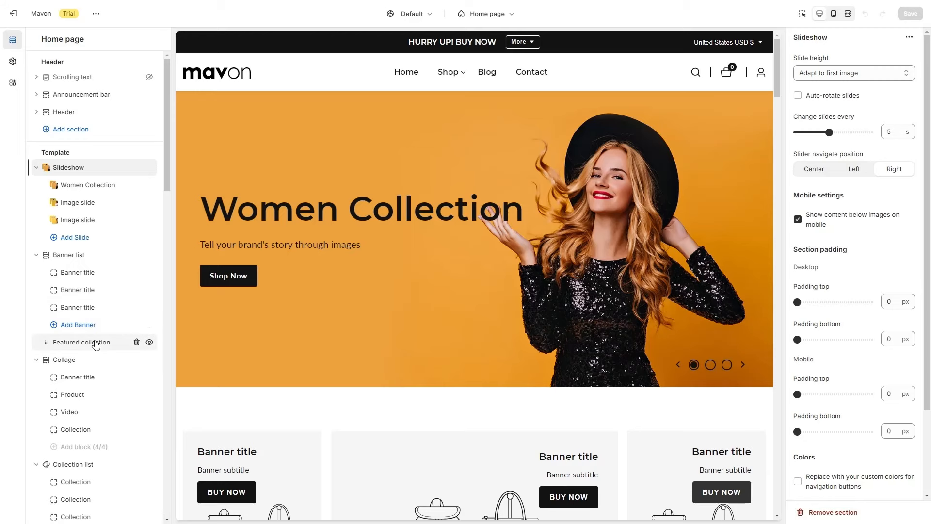
Step: Select the Featured collection section, switch to Products in the Shopify admin, and start a new product titled "Men check shirt"
{"action": "left_click", "coordinate": [95, 342]}
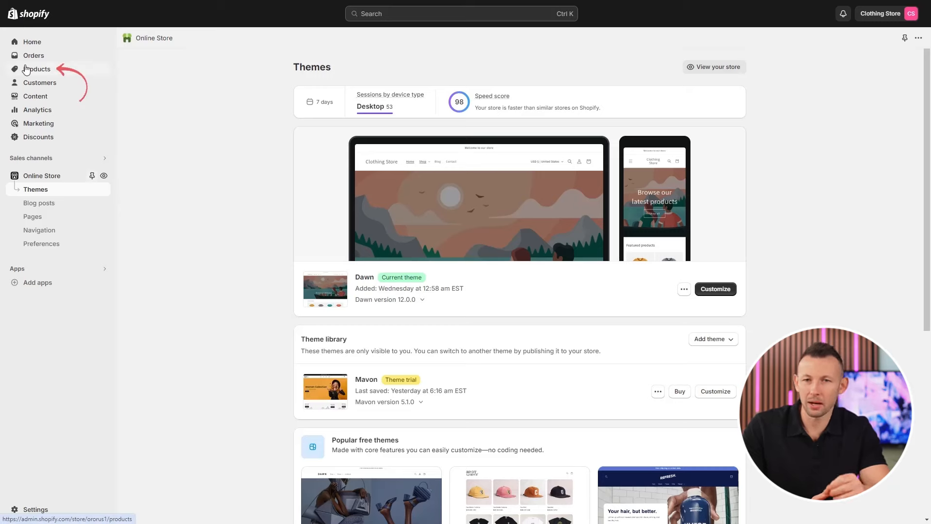
{"action": "left_click", "coordinate": [26, 69]}
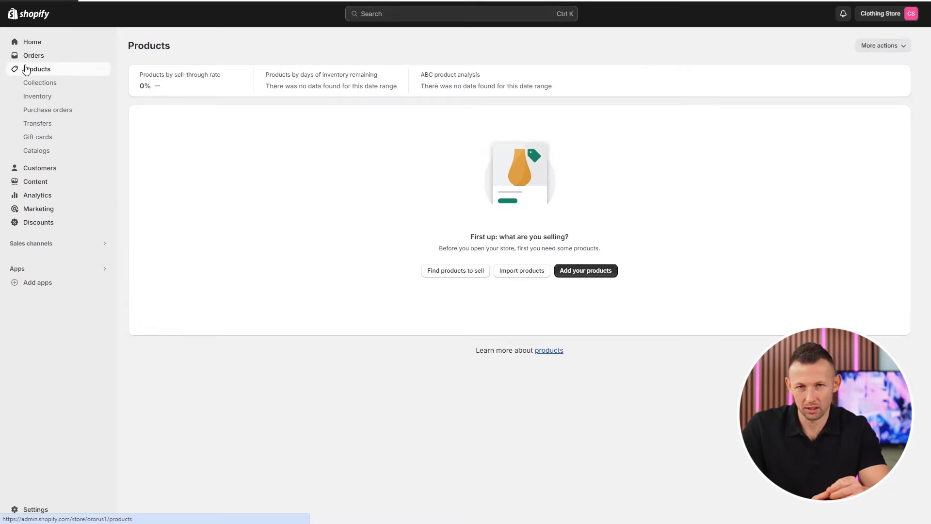
{"action": "left_click", "coordinate": [586, 274]}
{"action": "left_click", "coordinate": [347, 97]}
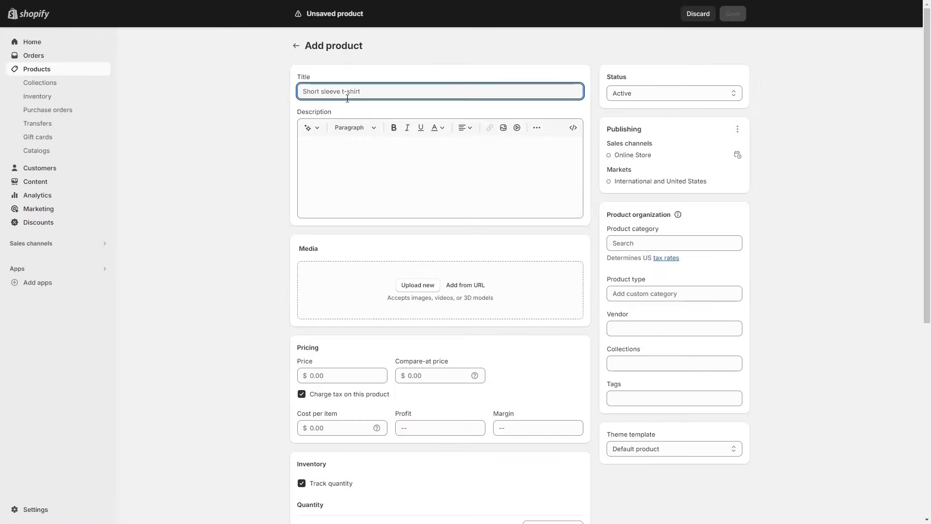
{"action": "type", "text": "Men check shirt"}
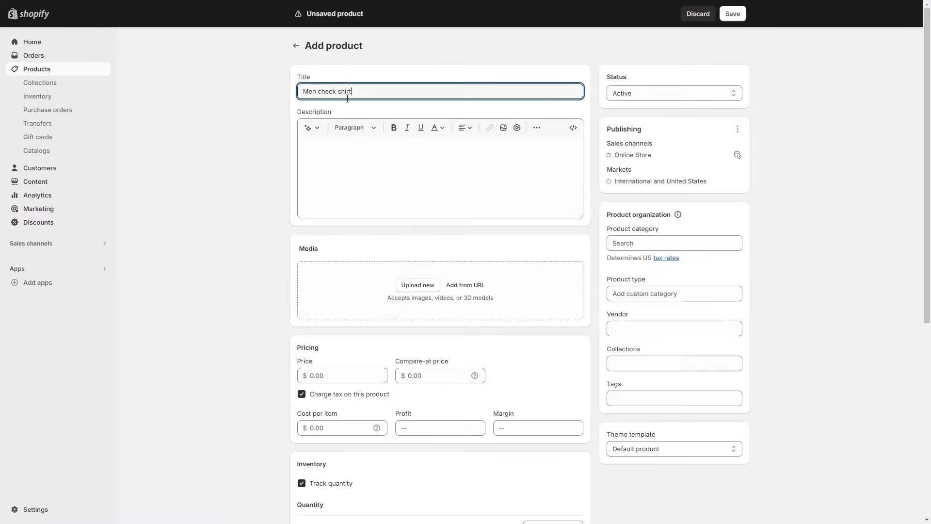
Step: Fill the product description with the text on men's fashion classics starting "Classics in men's fashion are timeless looks"
{"action": "left_click", "coordinate": [343, 148]}
{"action": "type", "text": "Classics in men's fashion are timeless looks that have stayed in vogue and in demand for years. These timeless items make excellent investments for any wardrobe because they are adaptable and can be dressed up or down. Men's fashion standards include, for instance:  The white dress shirt: Every man's outfit should include a clean, white dress shirt. It's adaptable and can be dressed down with jeans for a more casual look or dressed up with a suit for formal events.  A navy blazer is a dressy or casual item that is extremely adaptable. It can be paired with dress trousers for formal settings or with jeans for a more laid-back appearance.  The dark outfit It's a good idea to have a backup plan in case the main one fails. It can be worn to weddings, job interviews, and other formal functions because it is versatile.  Trench coats: A timeless trench coat is a fashionable and useful item that can be worn throughout the year. It can be dressed up or down and is ideal for formal and informal events.  The leather dress shoes: Every man's closet should include a pair of top-notch leather dress shoes. They can be combined with a suit"}
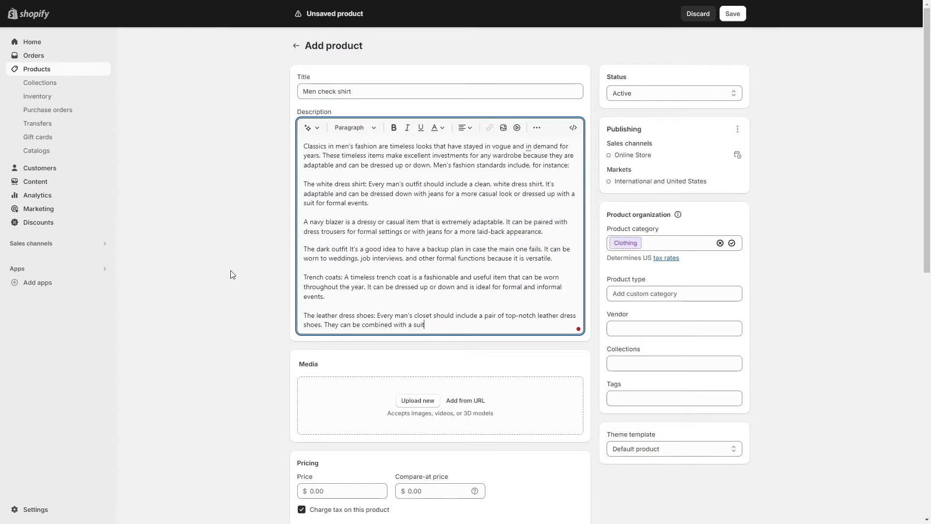
{"action": "scroll", "coordinate": [232, 275], "scroll_direction": "down", "scroll_amount": 2}
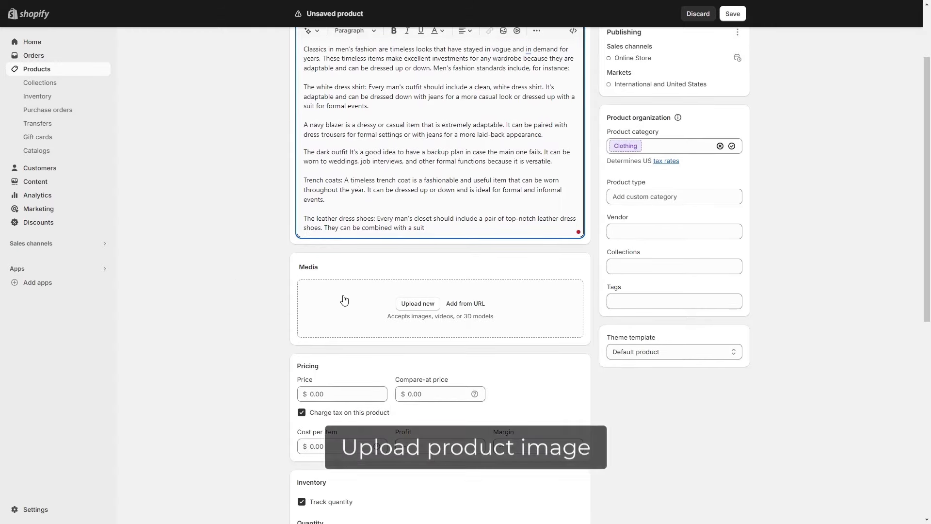
Step: Upload the three men's shirt photos as product media and move the green check shirt photo to second place
{"action": "left_click", "coordinate": [418, 303]}
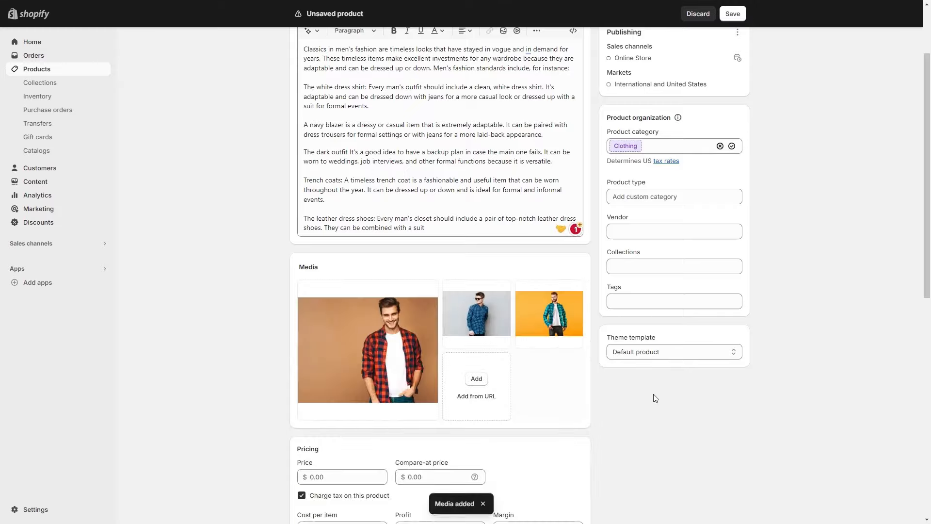
{"action": "left_click_drag", "start_coordinate": [550, 313], "coordinate": [494, 310]}
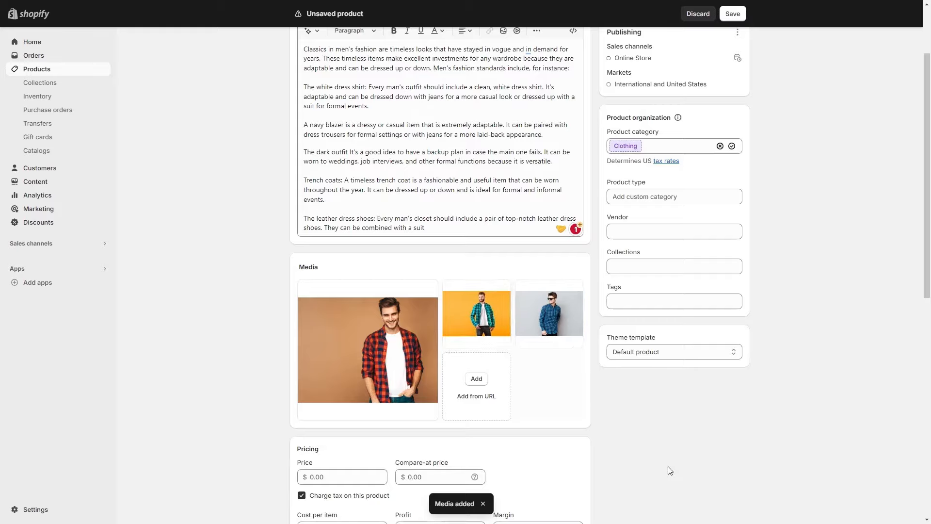
Step: Set the product's price to $99.00 and its compare-at price to $119.00
{"action": "scroll", "coordinate": [666, 426], "scroll_direction": "down", "scroll_amount": 4}
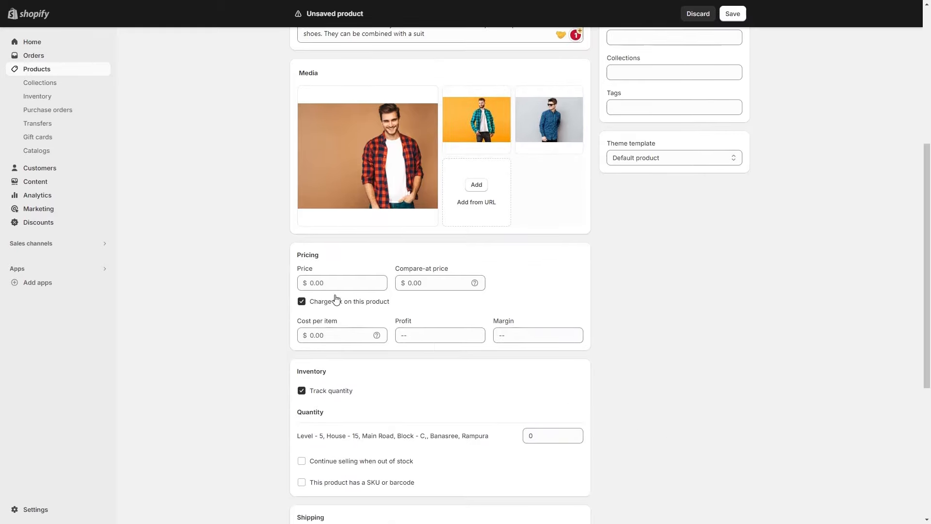
{"action": "left_click", "coordinate": [315, 282]}
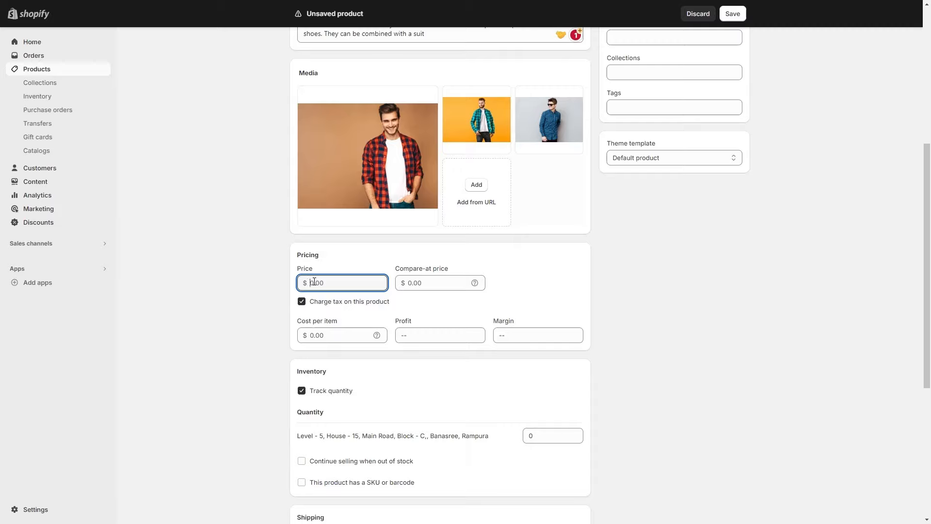
{"action": "left_click", "coordinate": [411, 282]}
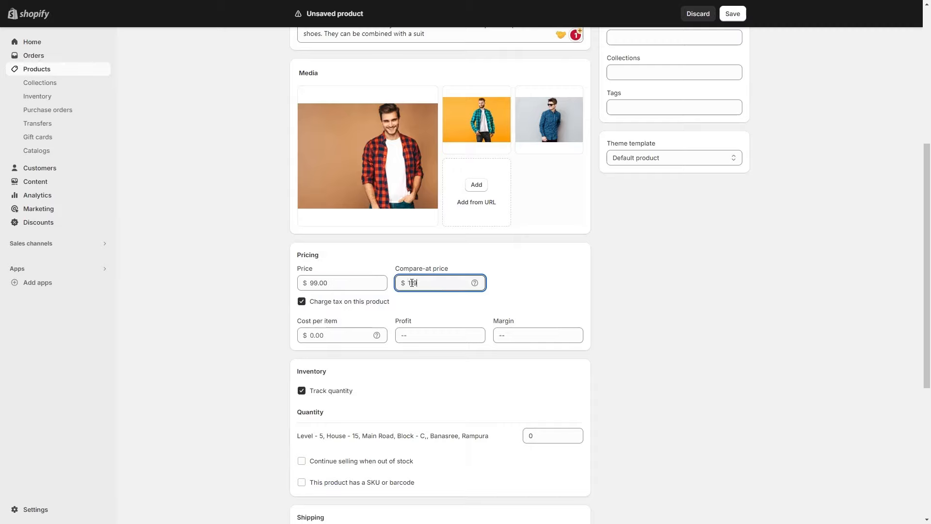
{"action": "left_click", "coordinate": [455, 306]}
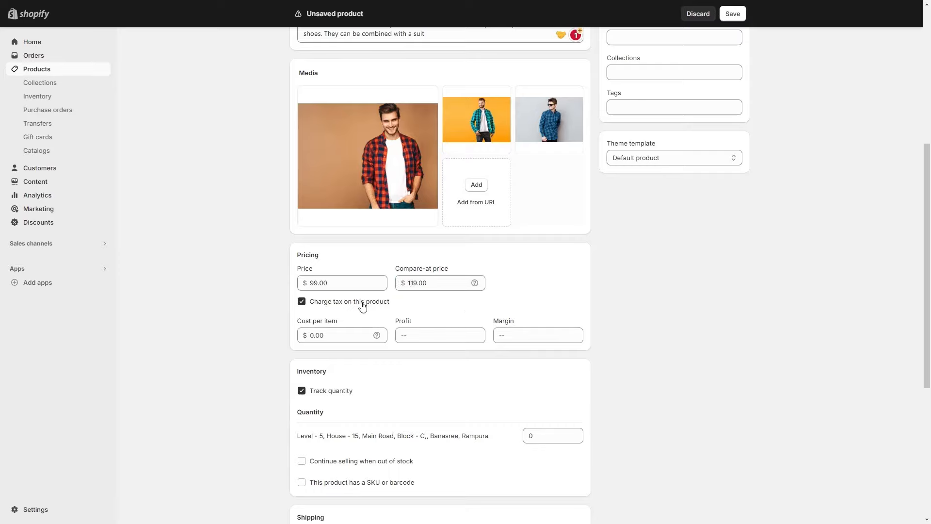
Step: Mark the product as having a SKU or barcode and enter the SKU clothing-shirt-001
{"action": "scroll", "coordinate": [256, 311], "scroll_direction": "down", "scroll_amount": 3}
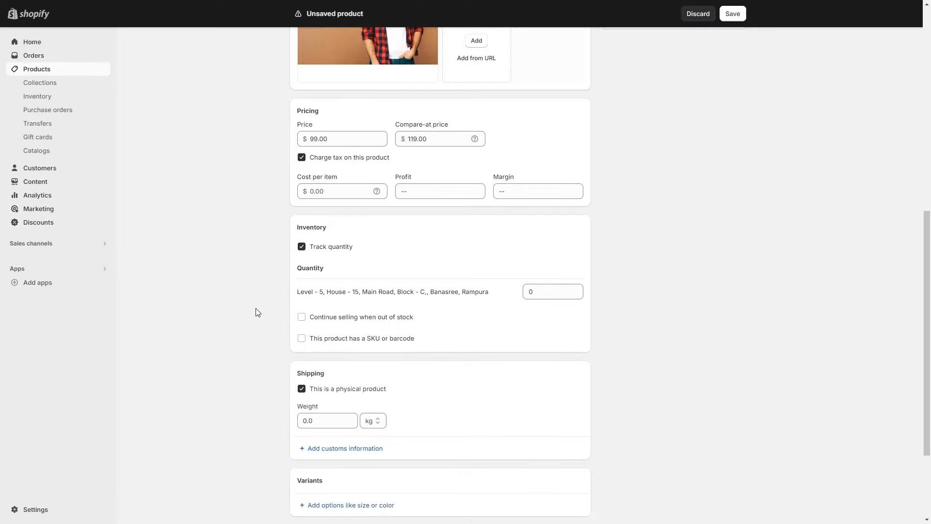
{"action": "left_click", "coordinate": [322, 250]}
{"action": "left_click", "coordinate": [323, 253]}
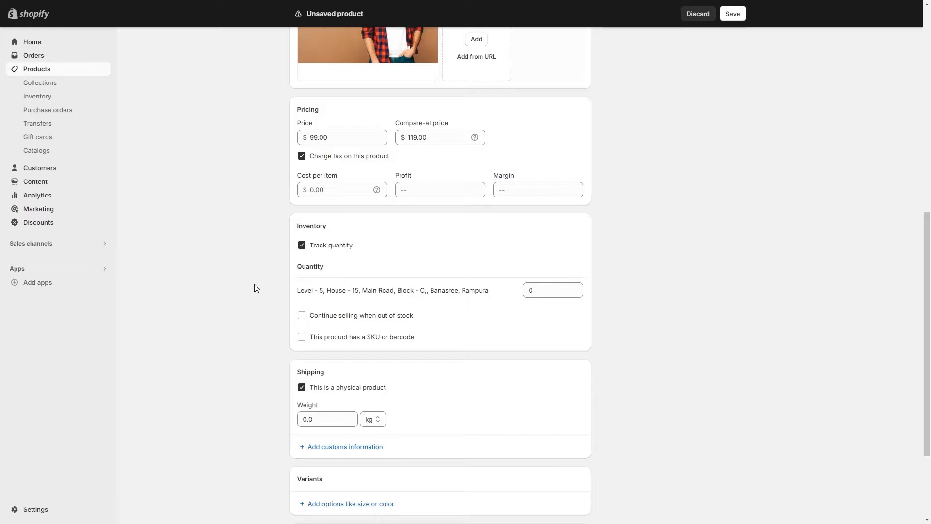
{"action": "scroll", "coordinate": [254, 289], "scroll_direction": "down", "scroll_amount": 2}
{"action": "left_click", "coordinate": [326, 242]}
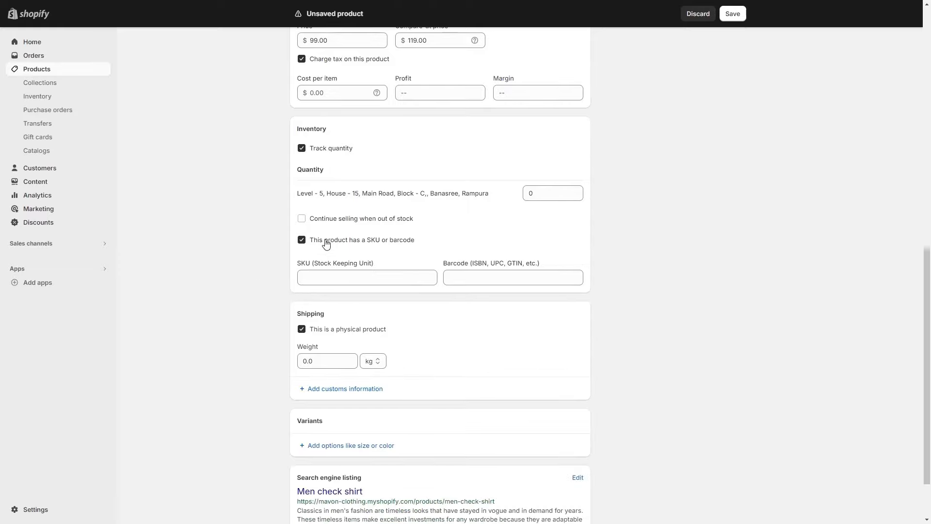
{"action": "left_click", "coordinate": [330, 277]}
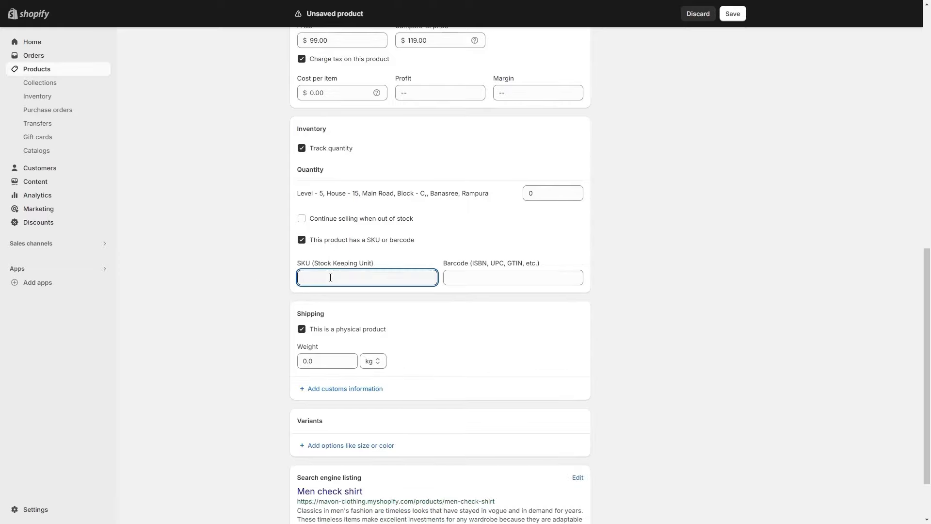
{"action": "type", "text": "clothing"}
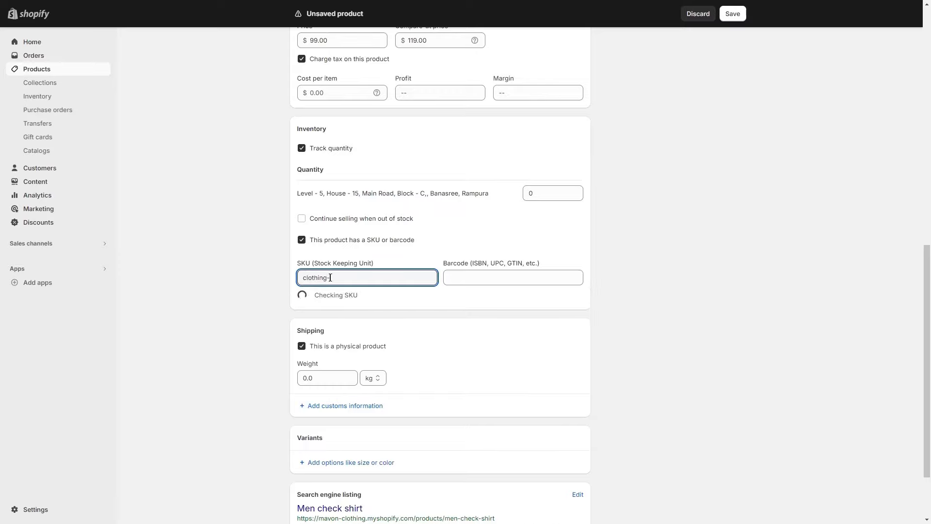
{"action": "type", "text": "-shirt-001"}
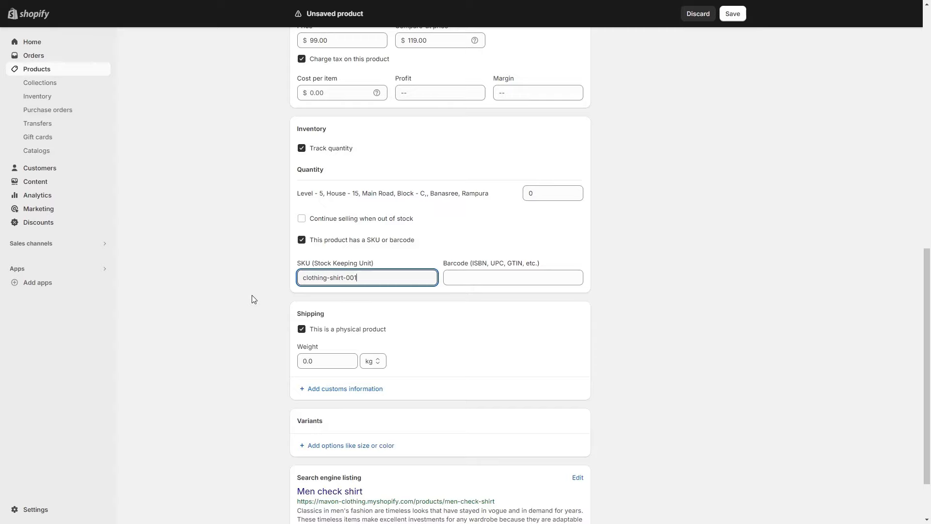
Step: Set the product's shipping weight to 0.5 kg
{"action": "scroll", "coordinate": [251, 295], "scroll_direction": "down", "scroll_amount": 2}
{"action": "double_click", "coordinate": [313, 293]}
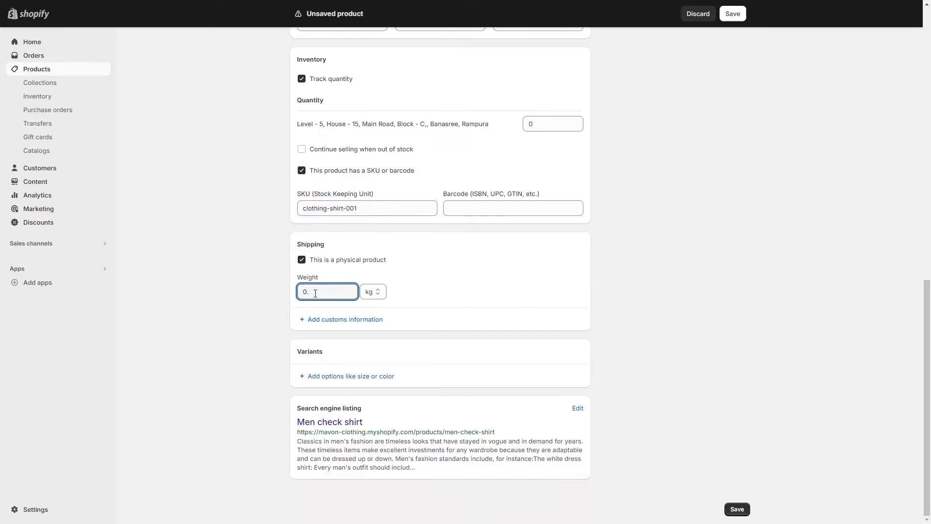
{"action": "left_click", "coordinate": [381, 297]}
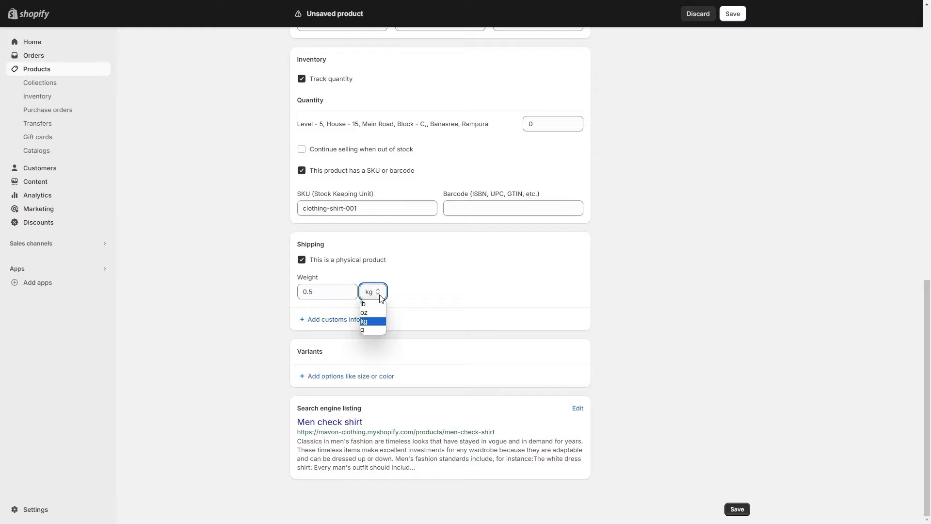
{"action": "left_click", "coordinate": [368, 321]}
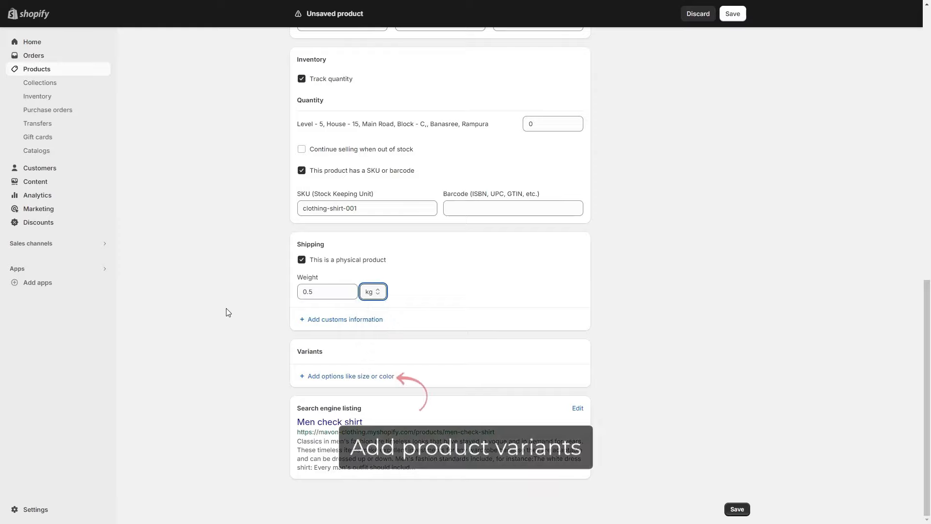
Step: Add a Size variant option with the values L, M, XL and XXL, and finish editing it
{"action": "left_click", "coordinate": [335, 376]}
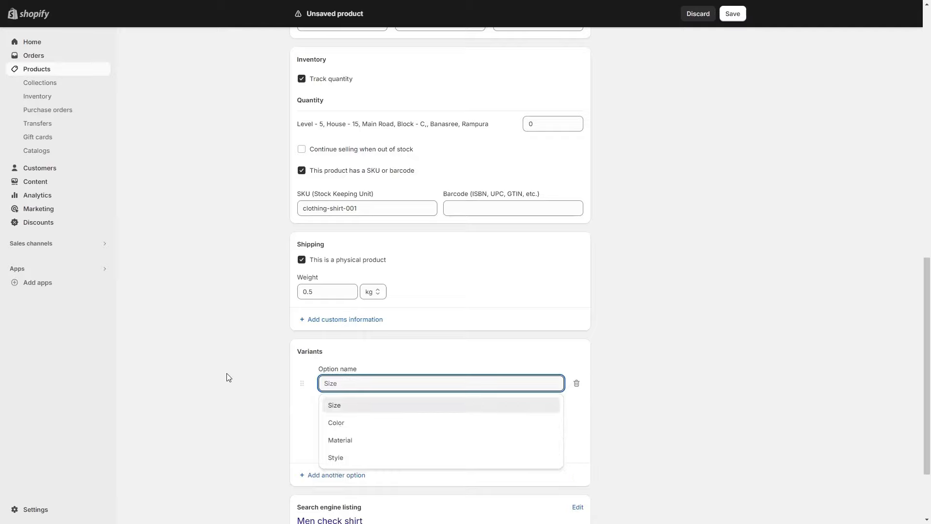
{"action": "left_click", "coordinate": [334, 406]}
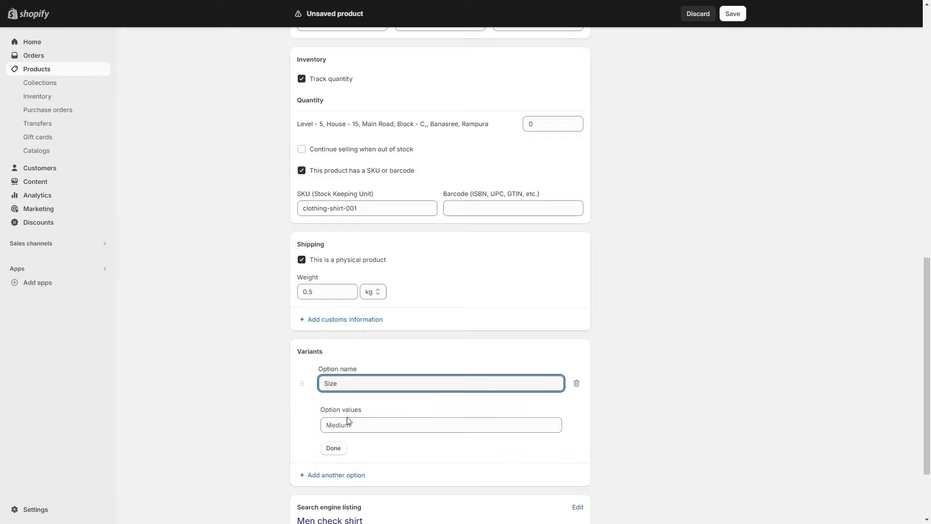
{"action": "left_click", "coordinate": [347, 420]}
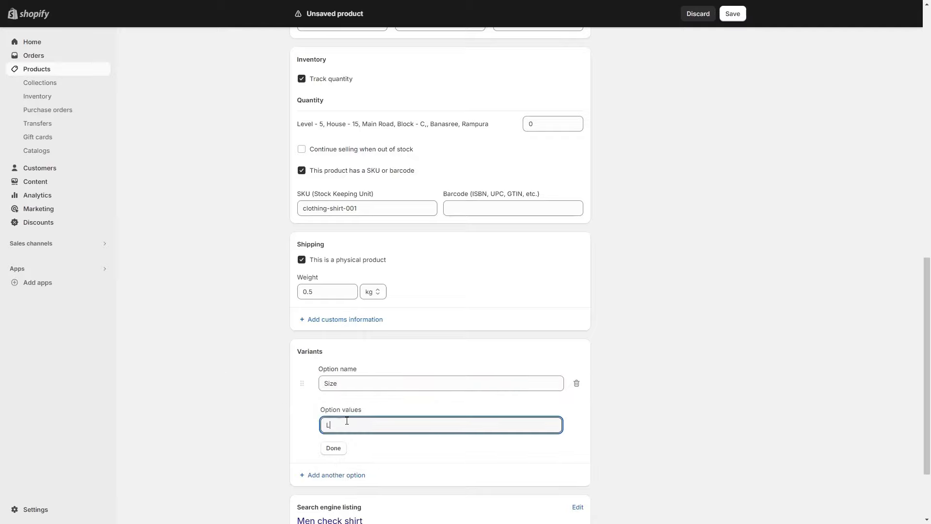
{"action": "left_click", "coordinate": [344, 442]}
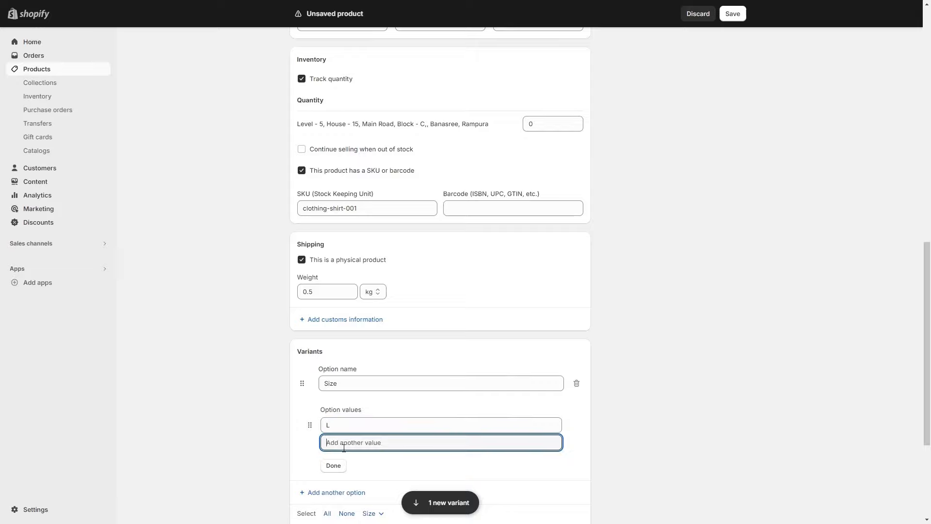
{"action": "type", "text": "M"}
{"action": "left_click", "coordinate": [344, 460]}
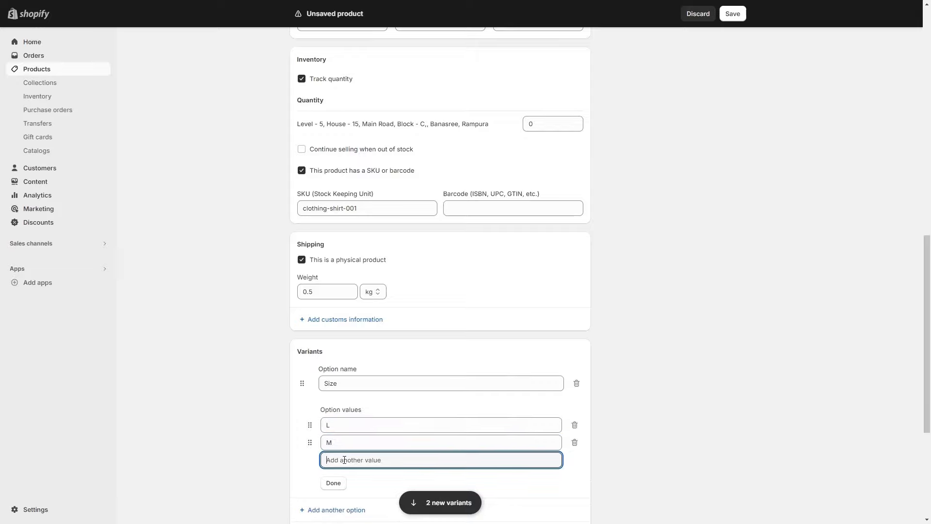
{"action": "type", "text": "XL"}
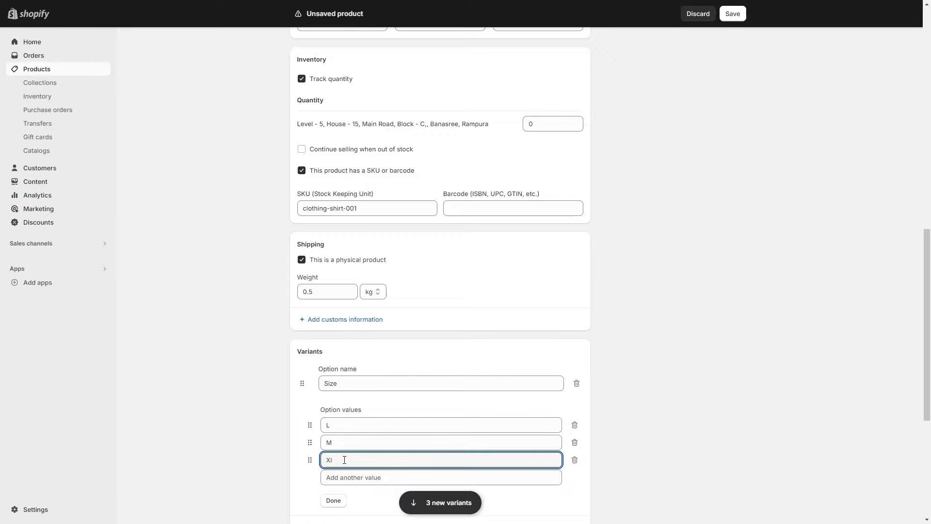
{"action": "left_click", "coordinate": [341, 478]}
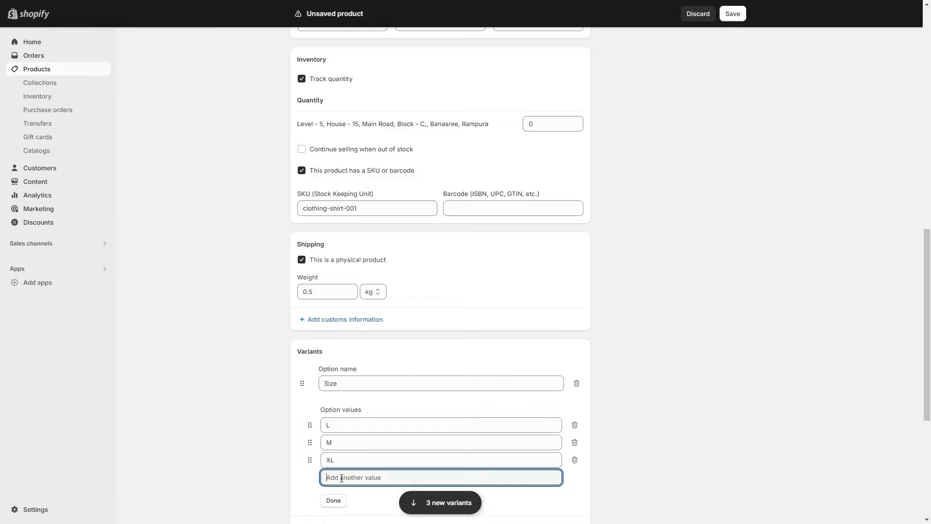
{"action": "type", "text": "XXL"}
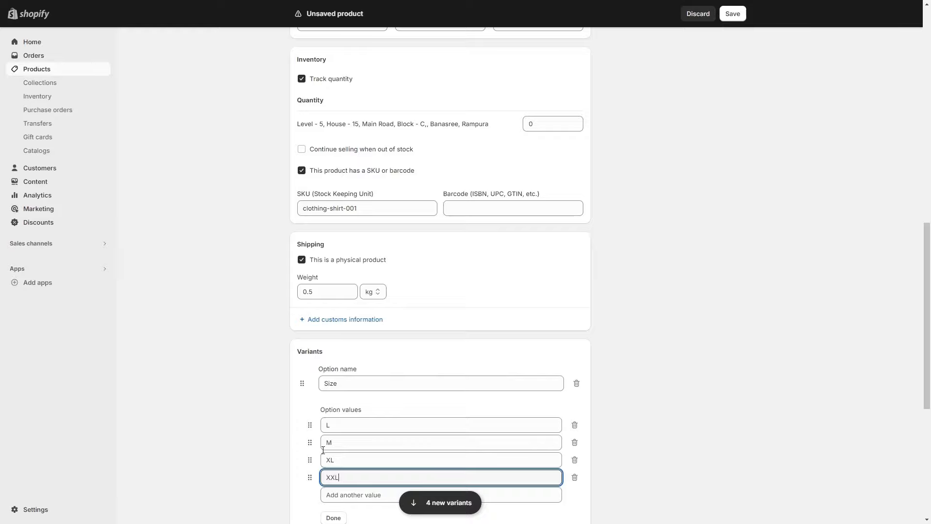
{"action": "scroll", "coordinate": [323, 450], "scroll_direction": "down", "scroll_amount": 2}
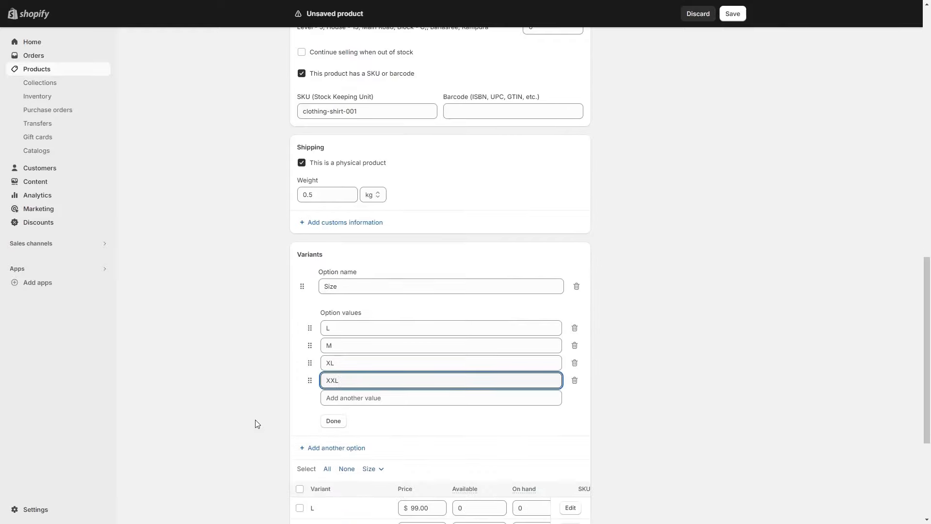
{"action": "left_click", "coordinate": [332, 420]}
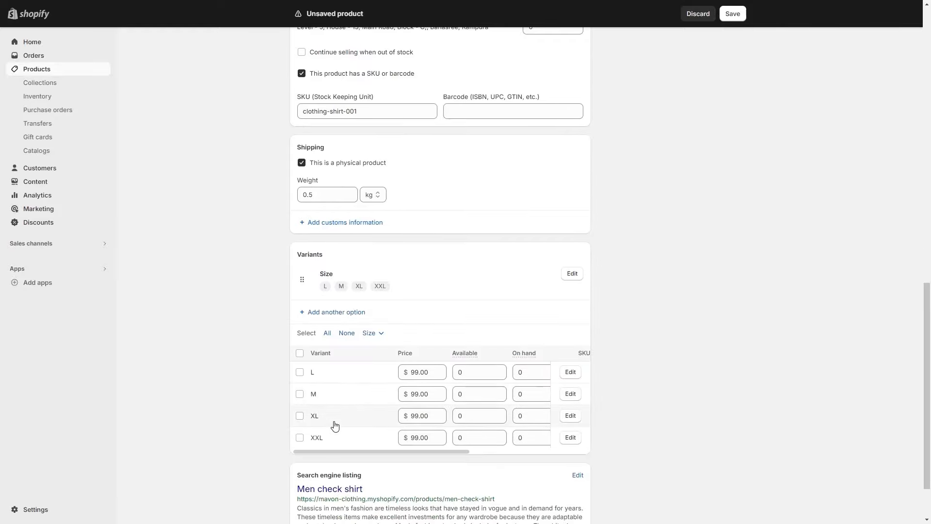
Step: Add a Color variant option with the values Red, Green and Blue, and finish editing it
{"action": "left_click", "coordinate": [351, 313]}
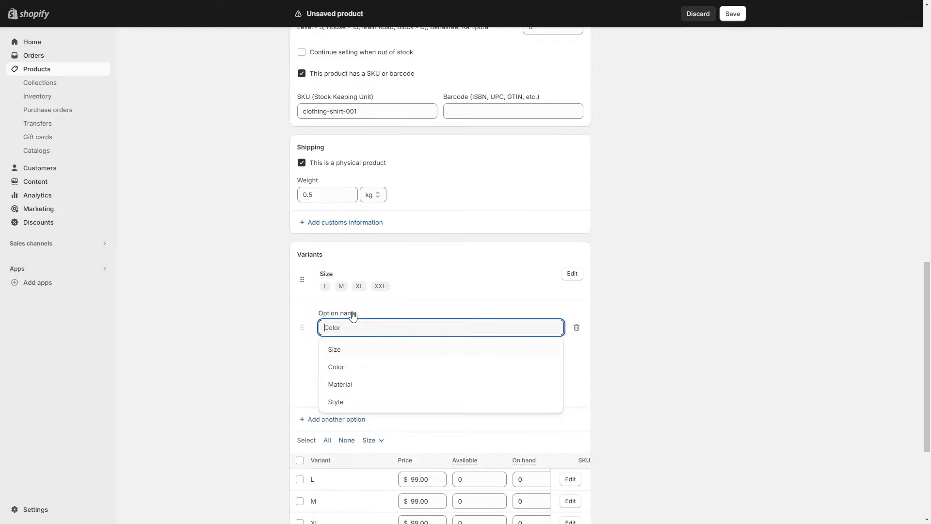
{"action": "left_click", "coordinate": [352, 372]}
{"action": "type", "text": "Red"}
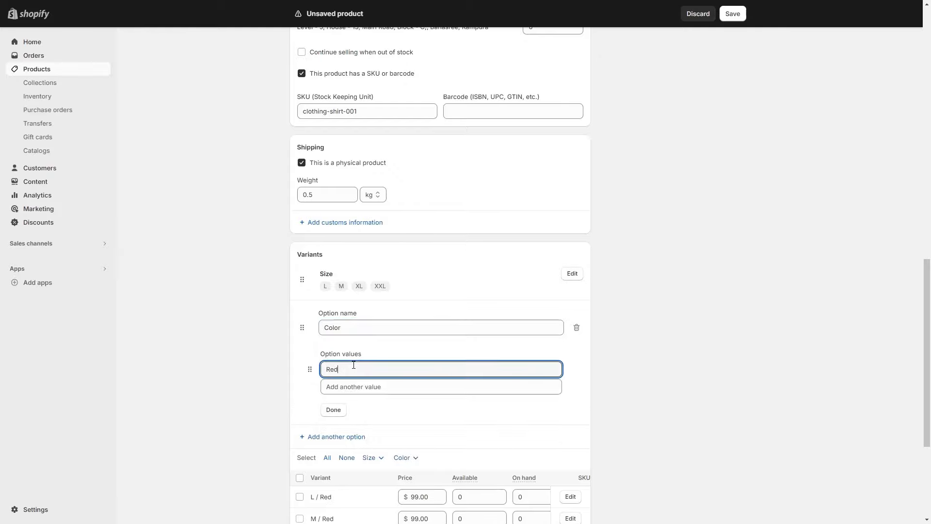
{"action": "key", "text": "Return"}
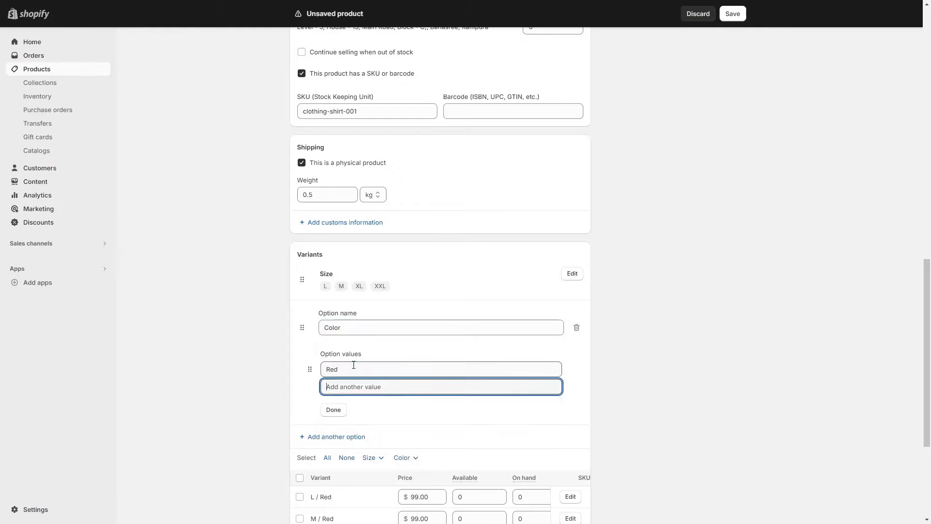
{"action": "type", "text": "Green"}
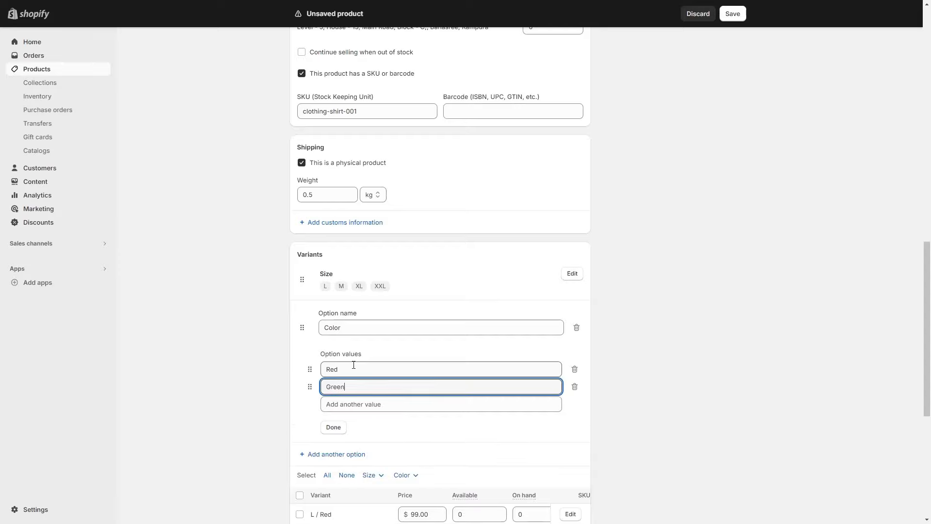
{"action": "key", "text": "Tab"}
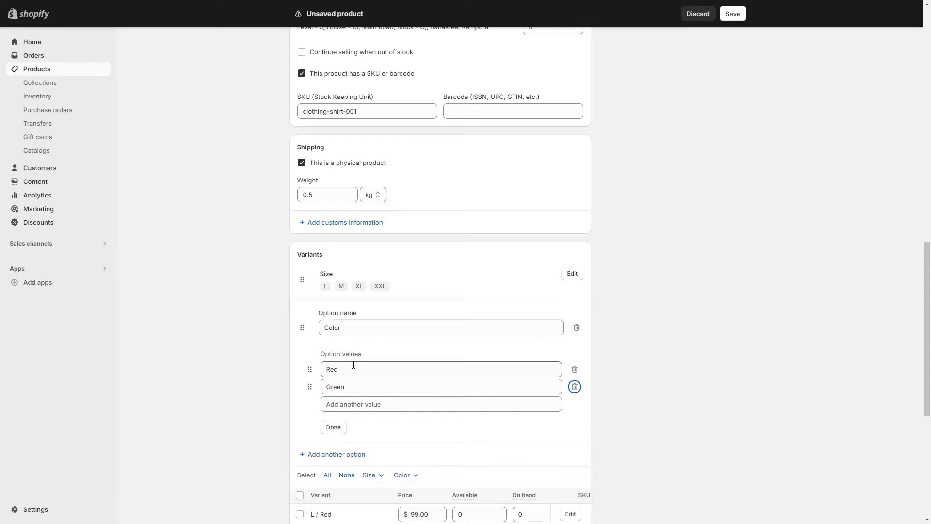
{"action": "left_click", "coordinate": [359, 403]}
{"action": "type", "text": "Blue"}
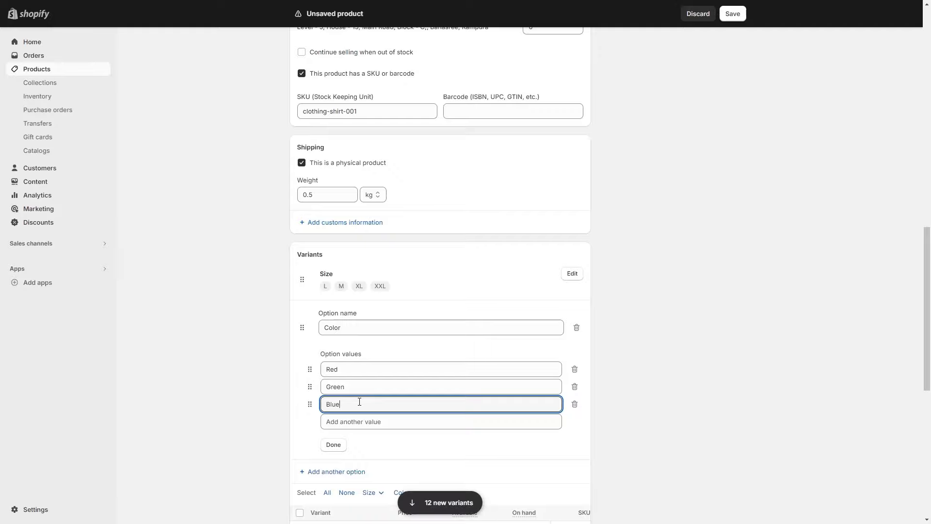
{"action": "left_click", "coordinate": [334, 445]}
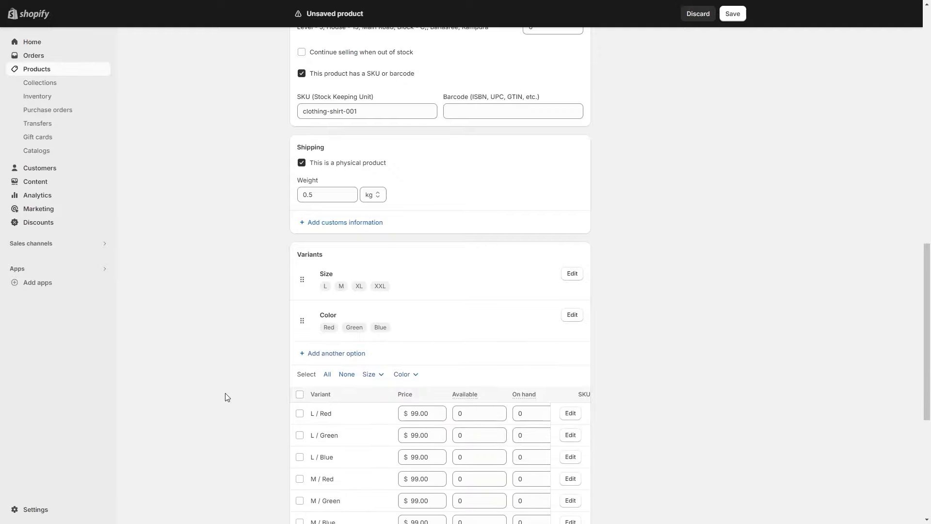
Step: Set the available quantity to 5 for L / Red, 10 for L / Green and 15 for L / Blue
{"action": "scroll", "coordinate": [225, 397], "scroll_direction": "down", "scroll_amount": 3}
{"action": "scroll", "coordinate": [225, 397], "scroll_direction": "down", "scroll_amount": 1}
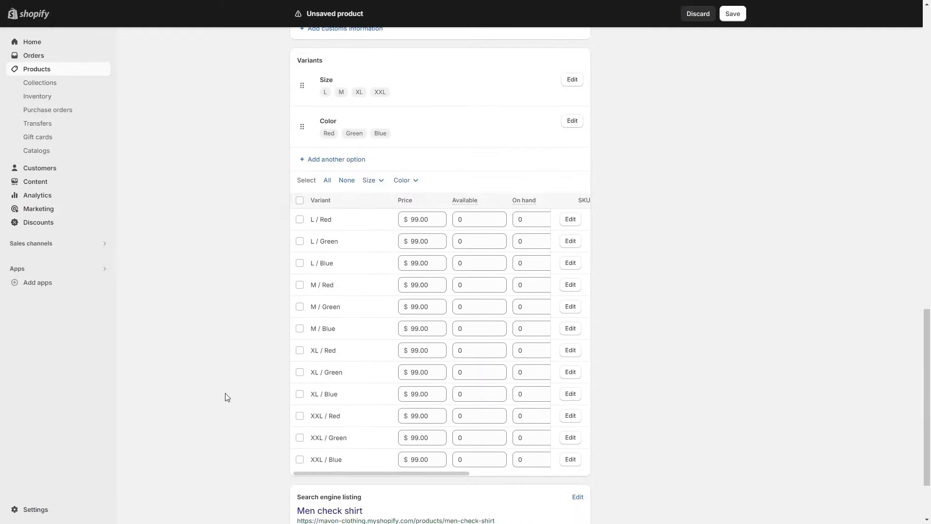
{"action": "double_click", "coordinate": [464, 219]}
{"action": "left_click_drag", "start_coordinate": [465, 219], "coordinate": [461, 221]}
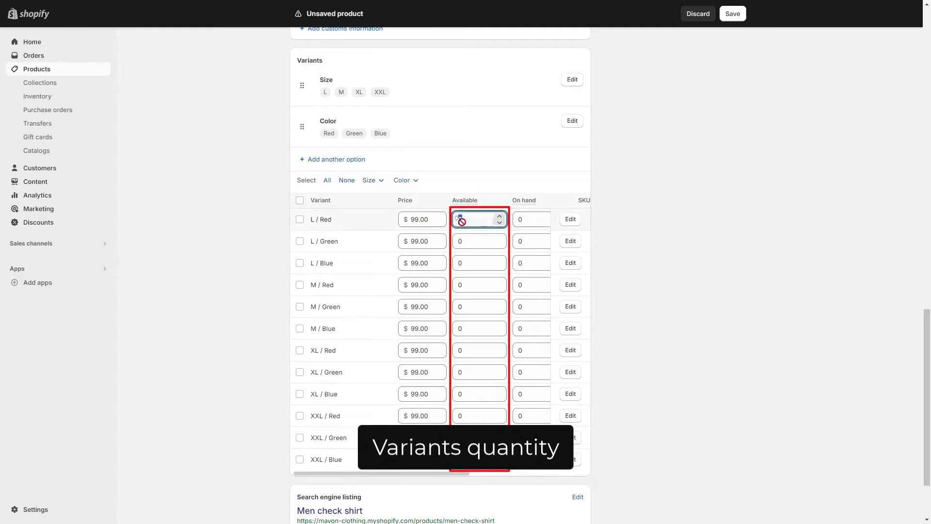
{"action": "type", "text": "5"}
{"action": "double_click", "coordinate": [463, 241]}
{"action": "type", "text": "10"}
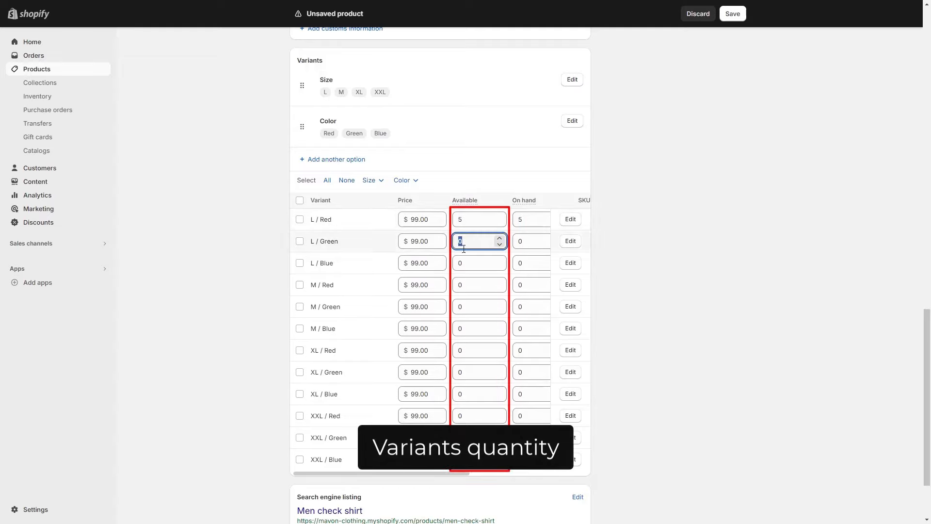
{"action": "double_click", "coordinate": [474, 263]}
{"action": "type", "text": "15"}
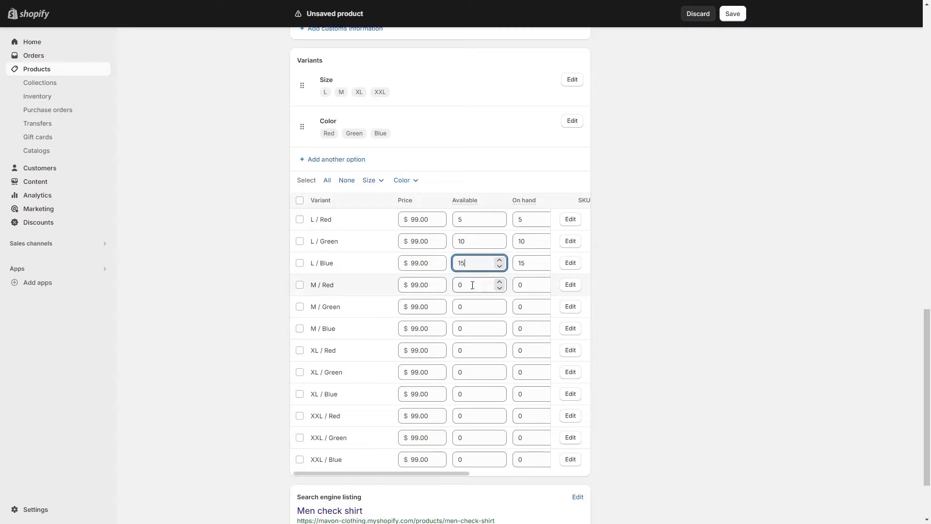
Step: Set the available quantity to 5 for M / Green and 7 for M / Blue
{"action": "double_click", "coordinate": [471, 287]}
{"action": "double_click", "coordinate": [470, 306]}
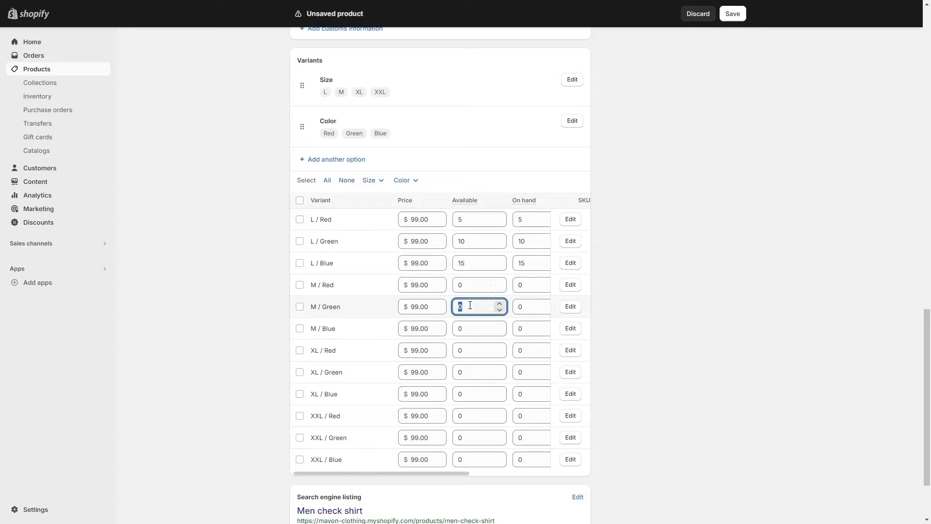
{"action": "type", "text": "5"}
{"action": "double_click", "coordinate": [465, 328]}
{"action": "type", "text": "7"}
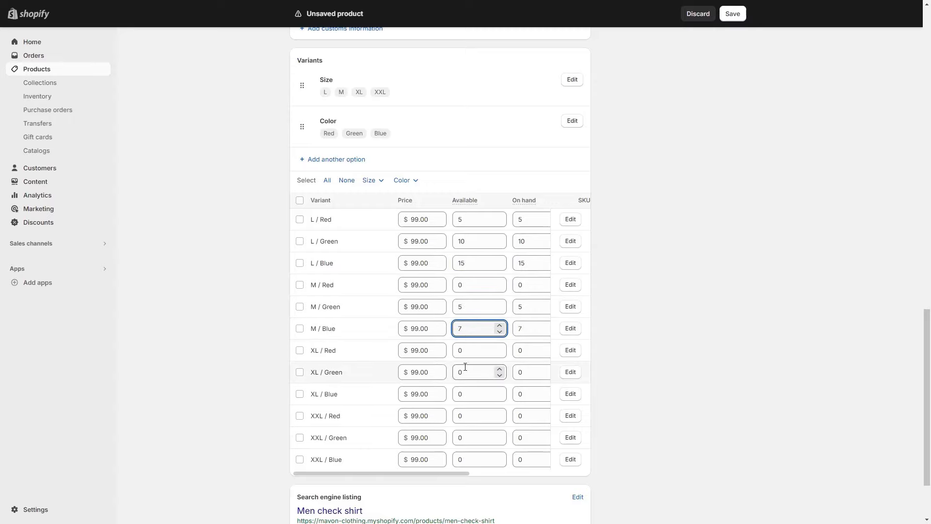
Step: Set the available quantity to 3 for XL / Green, 2 for XL / Blue, 1 for XXL / Red and 10 for XXL / Blue
{"action": "double_click", "coordinate": [465, 367]}
{"action": "double_click", "coordinate": [464, 393]}
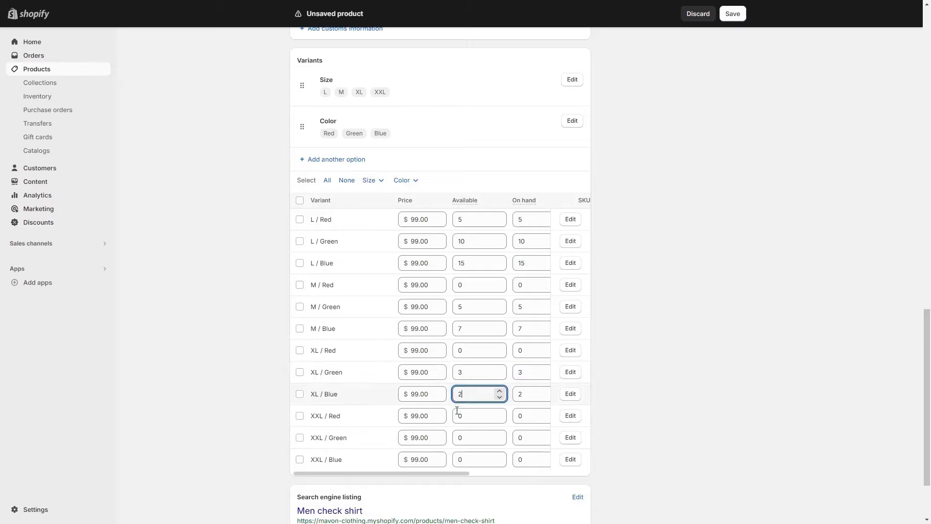
{"action": "double_click", "coordinate": [459, 415]}
{"action": "type", "text": "1"}
{"action": "double_click", "coordinate": [463, 439]}
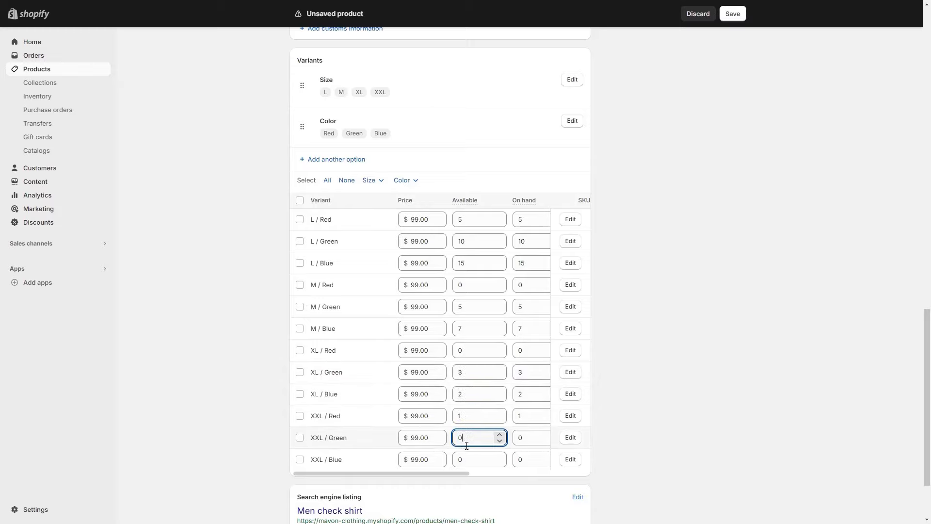
{"action": "double_click", "coordinate": [465, 459]}
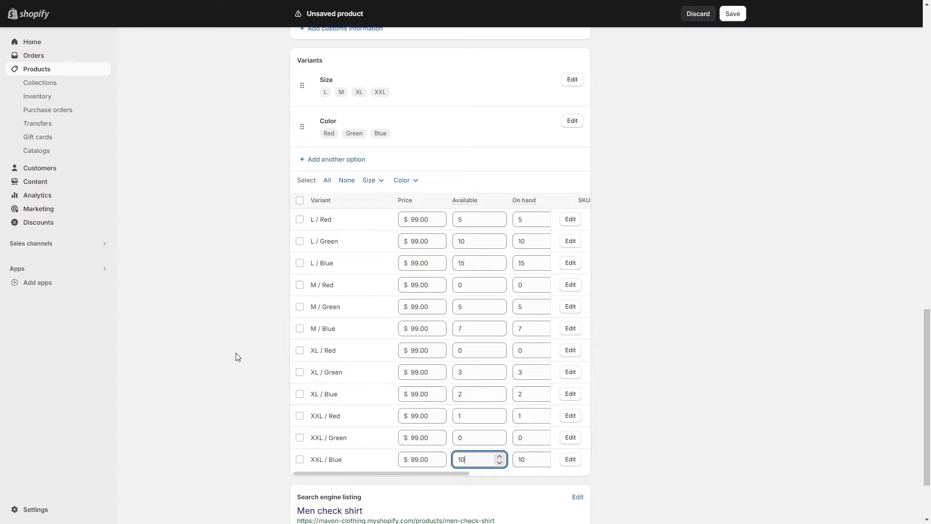
Step: Review the product form, the available product status options and the Online Store publishing schedule without changing them
{"action": "scroll", "coordinate": [236, 357], "scroll_direction": "down", "scroll_amount": 2}
{"action": "scroll", "coordinate": [237, 357], "scroll_direction": "up", "scroll_amount": 1}
{"action": "scroll", "coordinate": [236, 358], "scroll_direction": "up", "scroll_amount": 1}
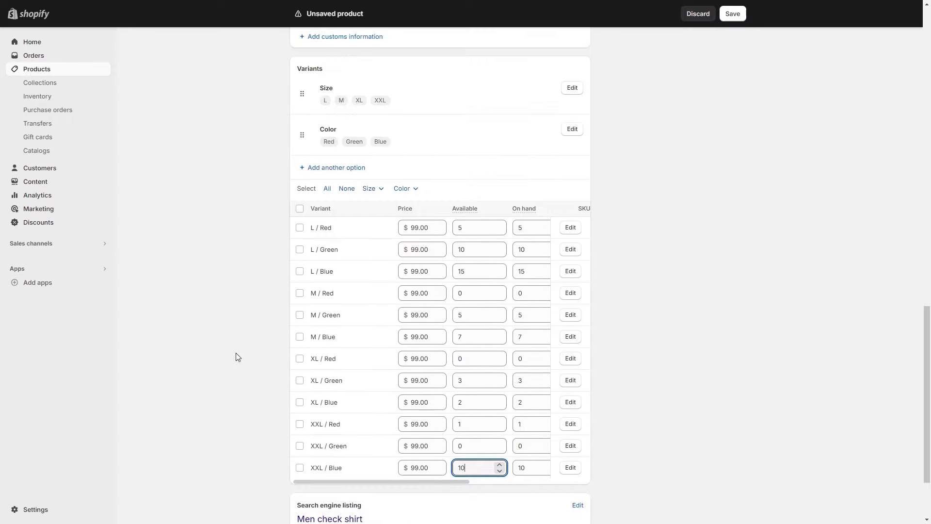
{"action": "scroll", "coordinate": [238, 357], "scroll_direction": "down", "scroll_amount": 2}
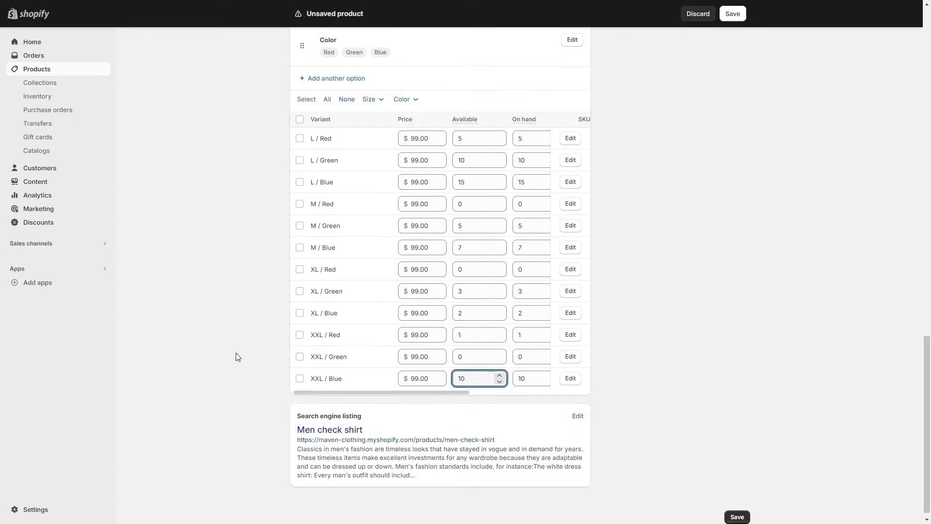
{"action": "scroll", "coordinate": [237, 357], "scroll_direction": "up", "scroll_amount": 12}
{"action": "scroll", "coordinate": [238, 357], "scroll_direction": "up", "scroll_amount": 8}
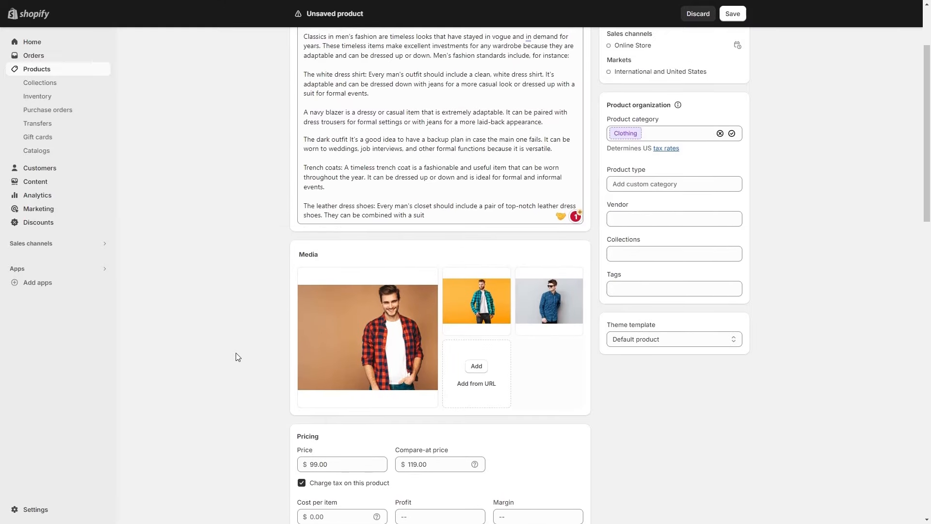
{"action": "left_click", "coordinate": [736, 97]}
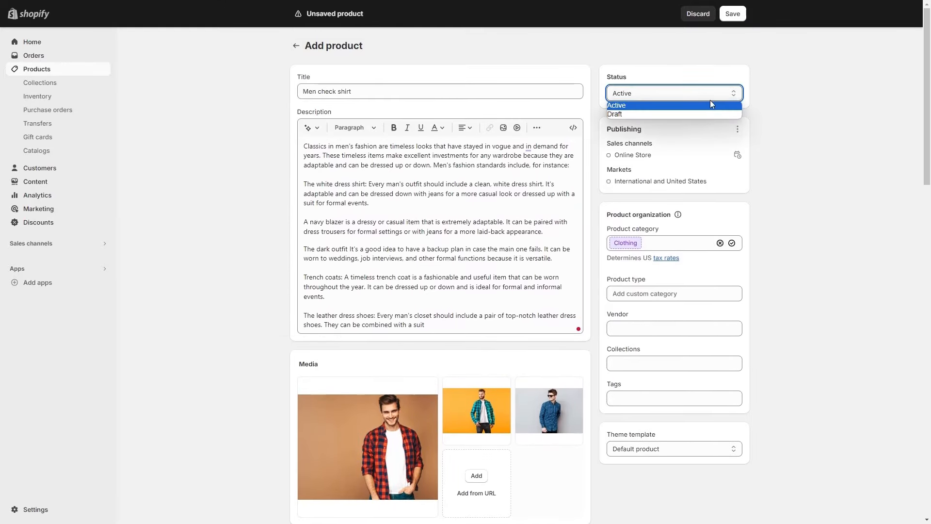
{"action": "left_click", "coordinate": [761, 97]}
{"action": "left_click", "coordinate": [738, 155]}
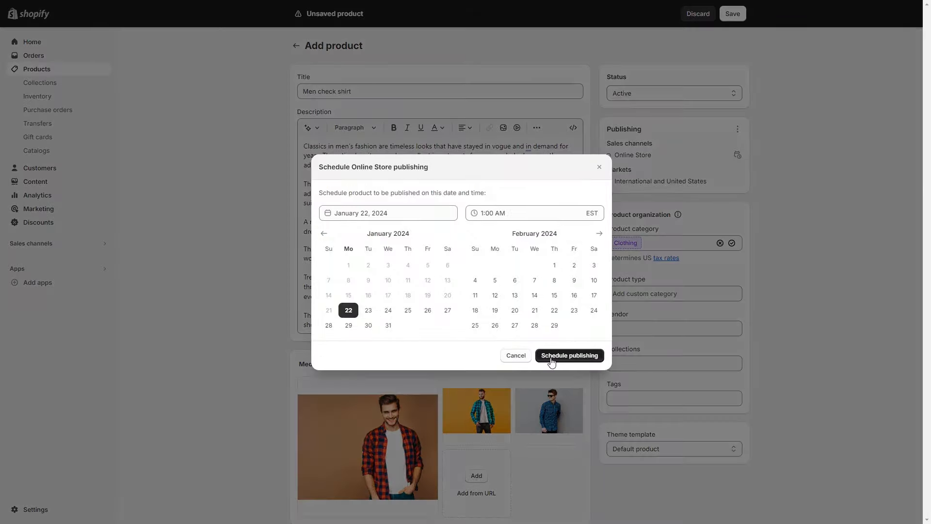
{"action": "left_click", "coordinate": [516, 355]}
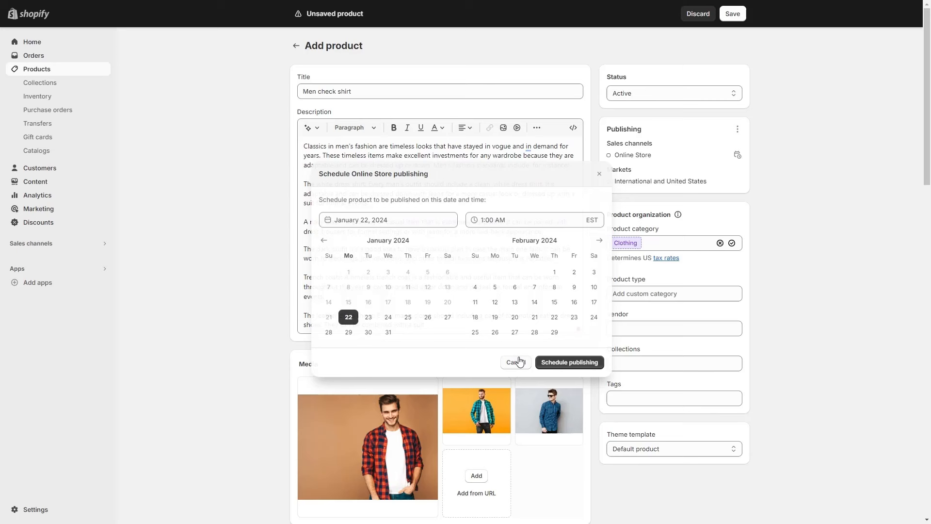
Step: Add Mavon as the product's vendor
{"action": "left_click", "coordinate": [676, 295]}
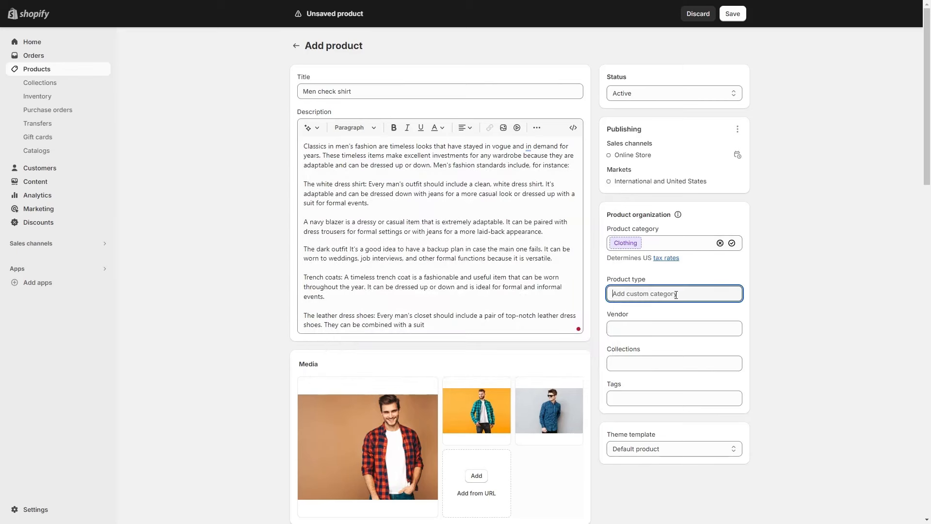
{"action": "left_click", "coordinate": [658, 325]}
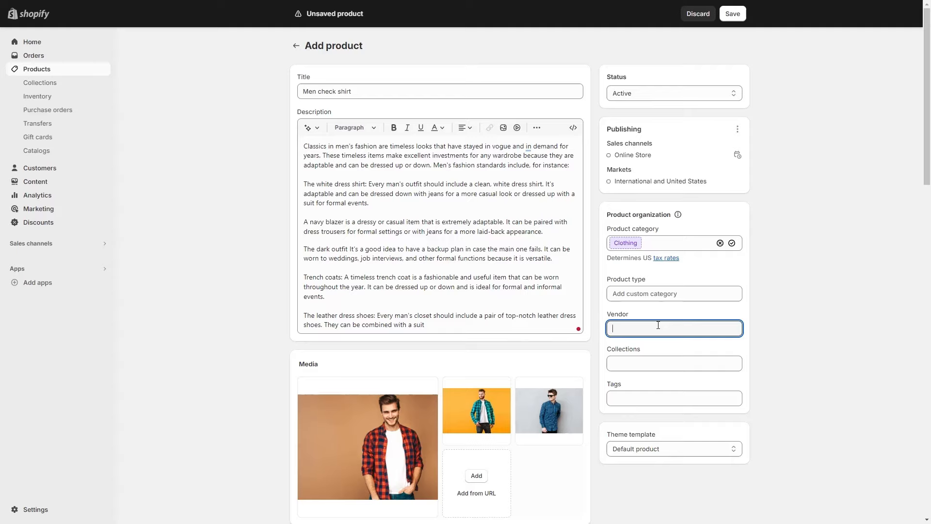
{"action": "type", "text": "Mavon"}
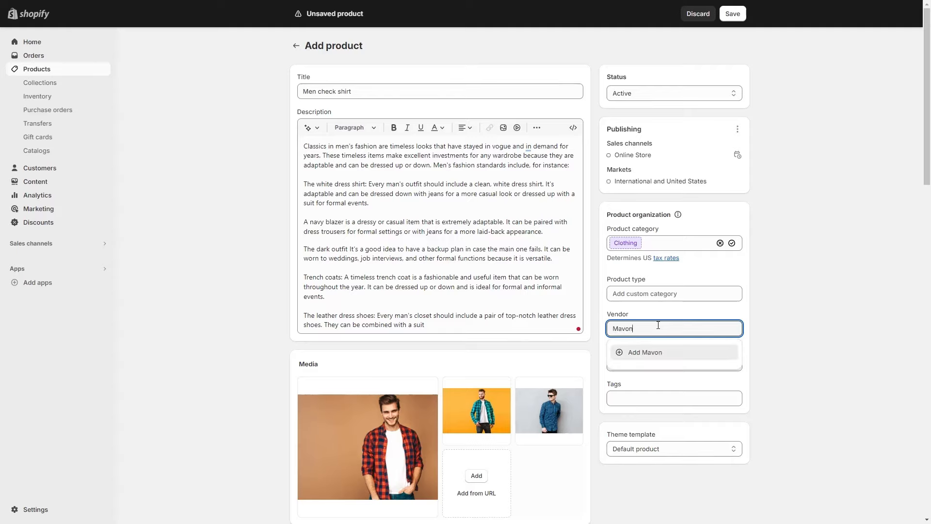
{"action": "left_click", "coordinate": [654, 353]}
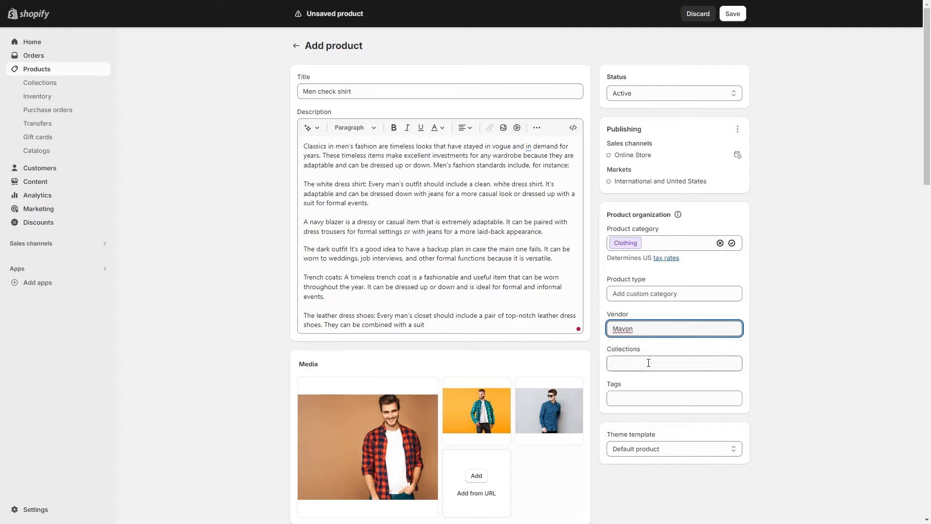
Step: Add the tags men and shirt to the product
{"action": "left_click", "coordinate": [648, 362]}
{"action": "left_click", "coordinate": [776, 366]}
{"action": "left_click", "coordinate": [644, 395]}
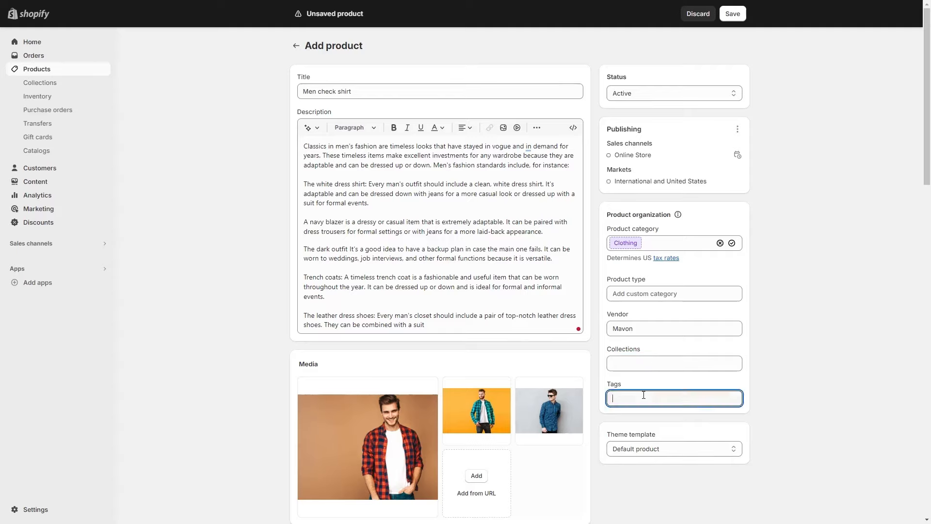
{"action": "type", "text": "men"}
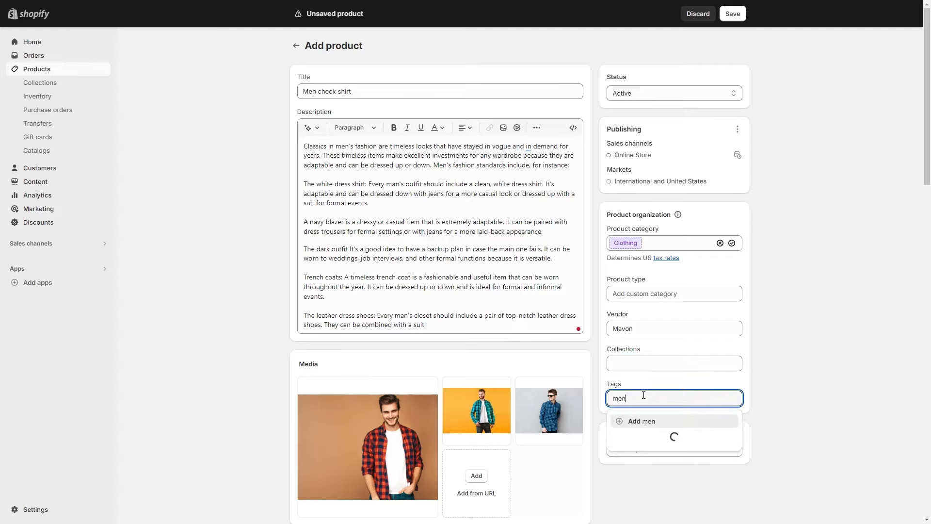
{"action": "type", "text": ","}
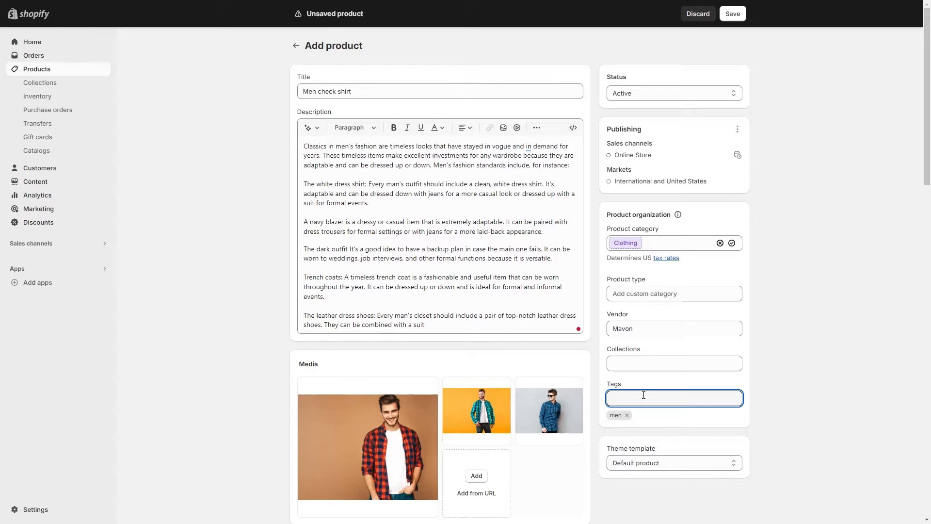
{"action": "type", "text": "shirt"}
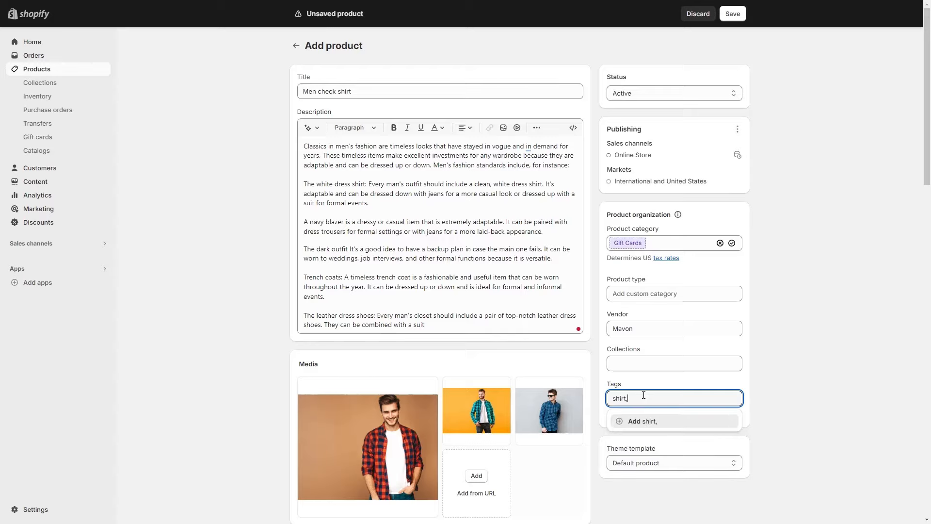
{"action": "type", "text": ","}
Step: Save the new product with the Active status
{"action": "scroll", "coordinate": [643, 395], "scroll_direction": "down", "scroll_amount": 3}
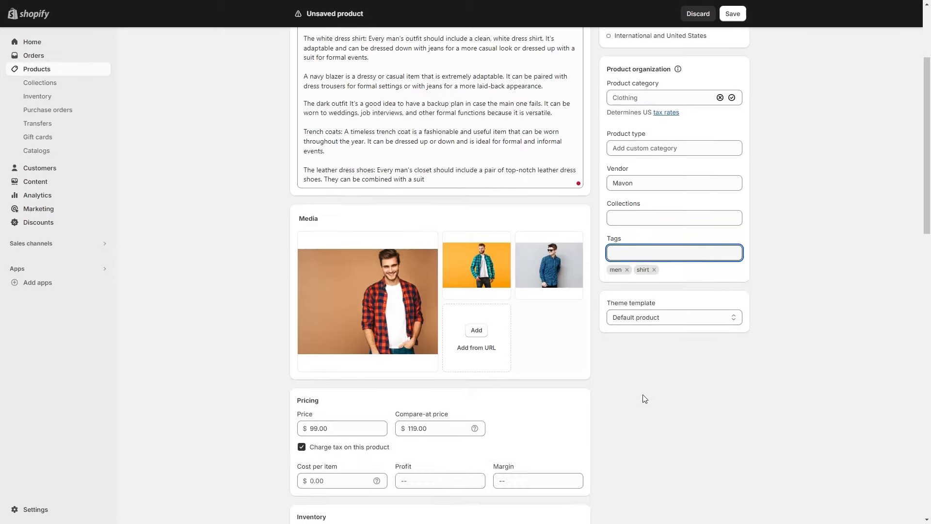
{"action": "left_click", "coordinate": [732, 15]}
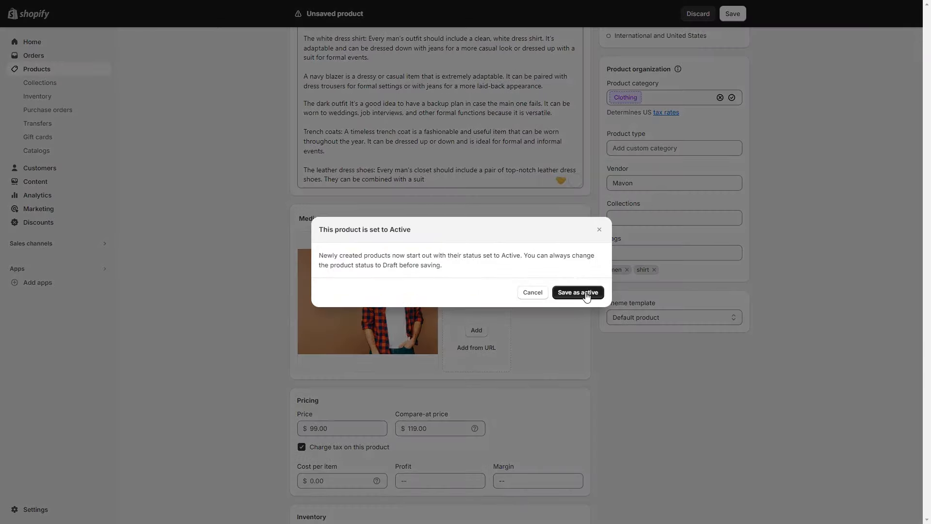
{"action": "left_click", "coordinate": [586, 297]}
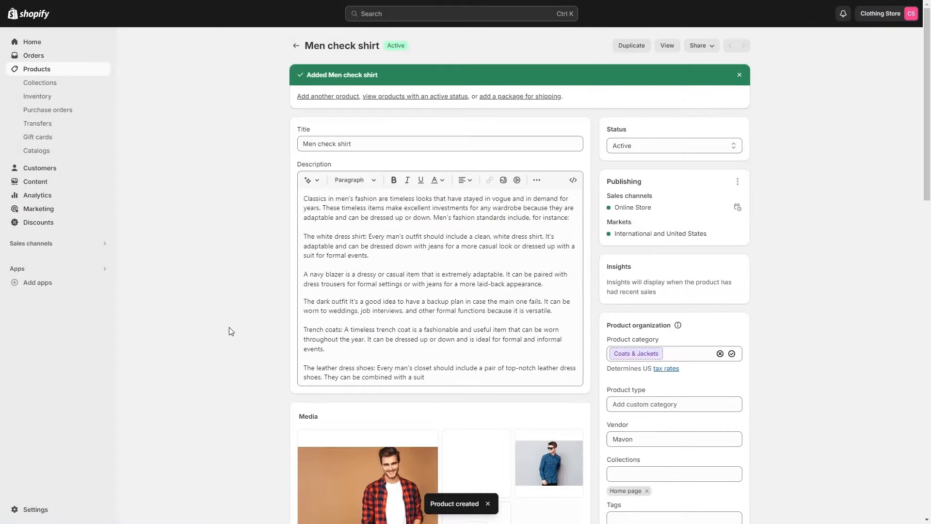
Step: Assign the red check shirt image to L / Red, the green one to L / Green and the blue one to L / Blue
{"action": "scroll", "coordinate": [230, 331], "scroll_direction": "down", "scroll_amount": 10}
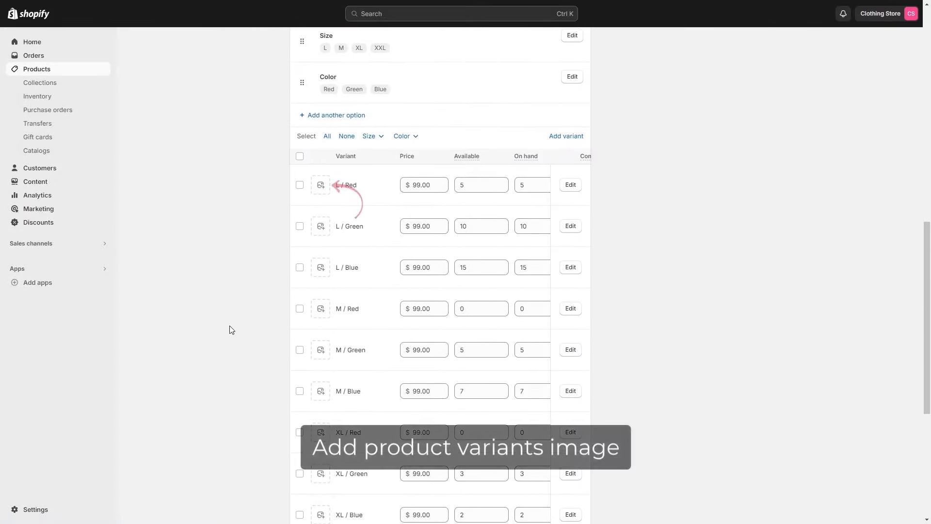
{"action": "left_click", "coordinate": [320, 185]}
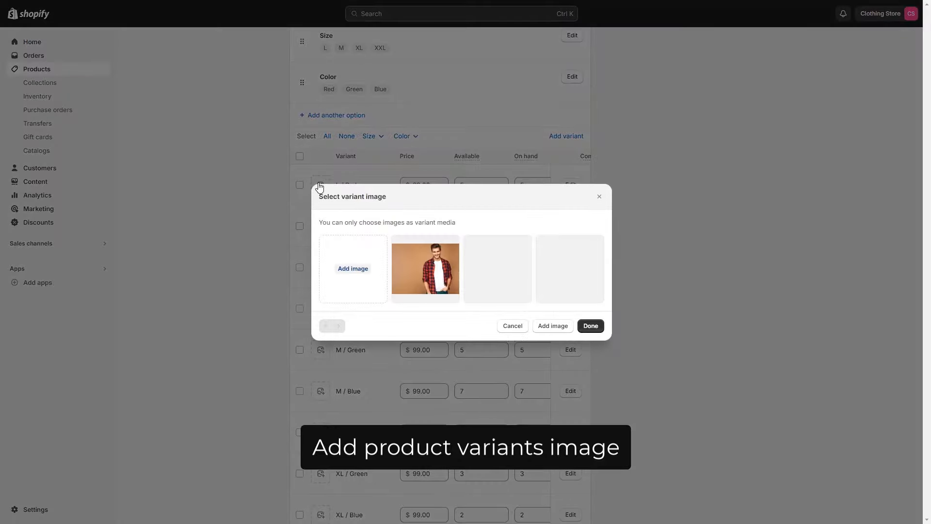
{"action": "left_click", "coordinate": [425, 267]}
{"action": "left_click", "coordinate": [590, 325]}
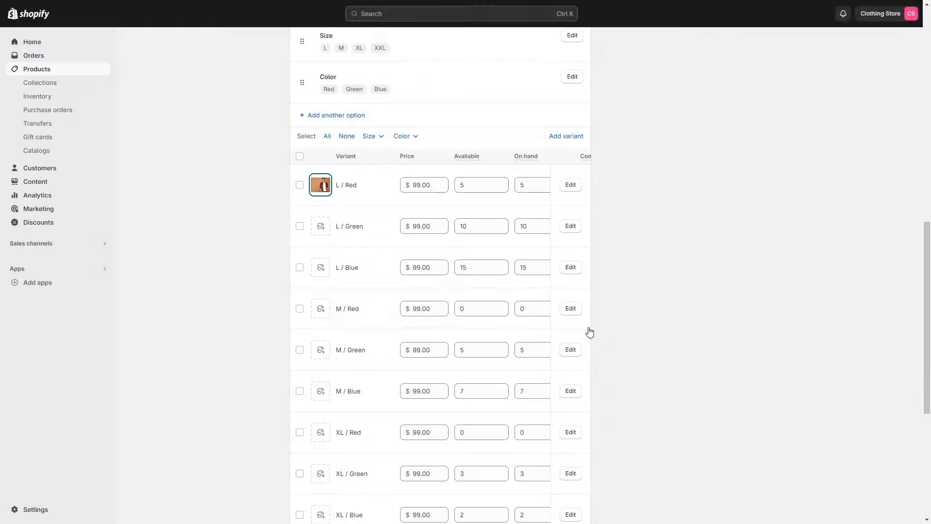
{"action": "left_click", "coordinate": [321, 227]}
{"action": "left_click", "coordinate": [500, 275]}
{"action": "left_click", "coordinate": [590, 324]}
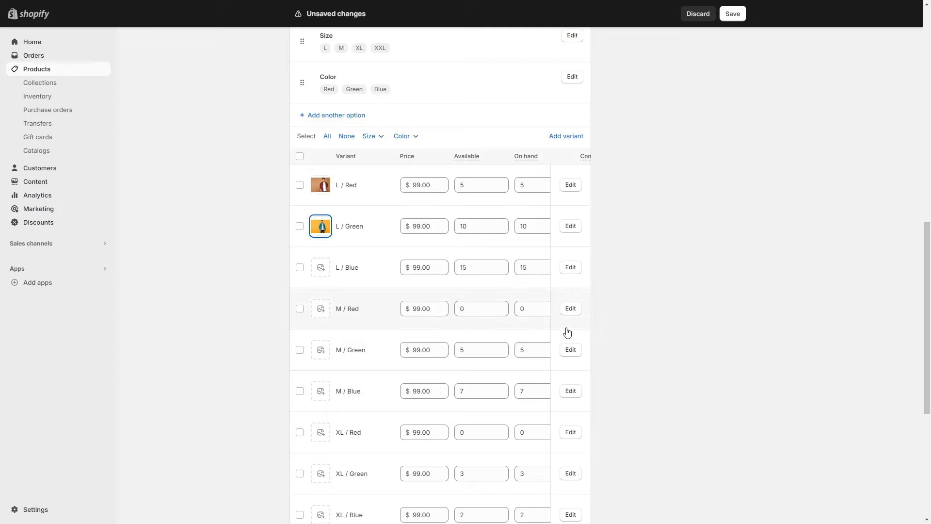
{"action": "left_click", "coordinate": [320, 268]}
{"action": "left_click", "coordinate": [585, 284]}
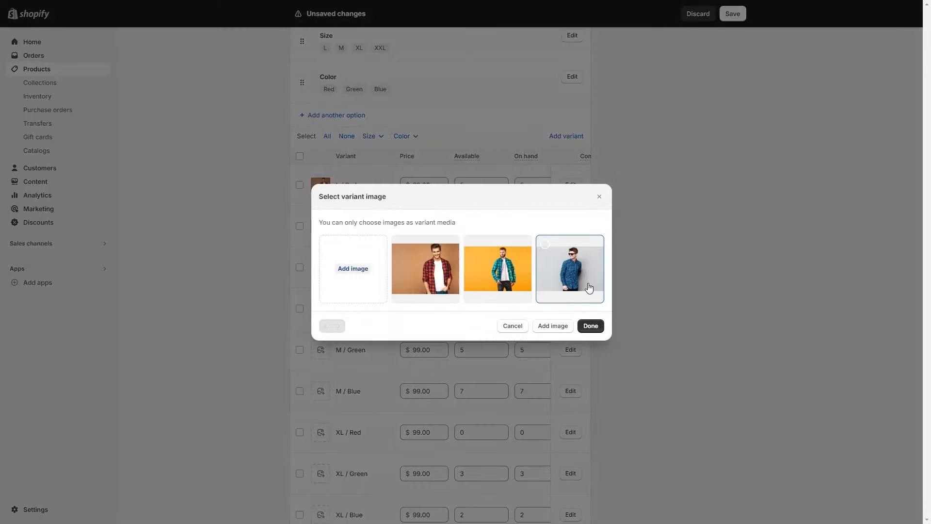
{"action": "left_click", "coordinate": [590, 326]}
Step: Assign the red check shirt image to M / Red, the green one to M / Green and the blue one to M / Blue
{"action": "scroll", "coordinate": [291, 316], "scroll_direction": "down", "scroll_amount": 3}
{"action": "left_click", "coordinate": [321, 163]}
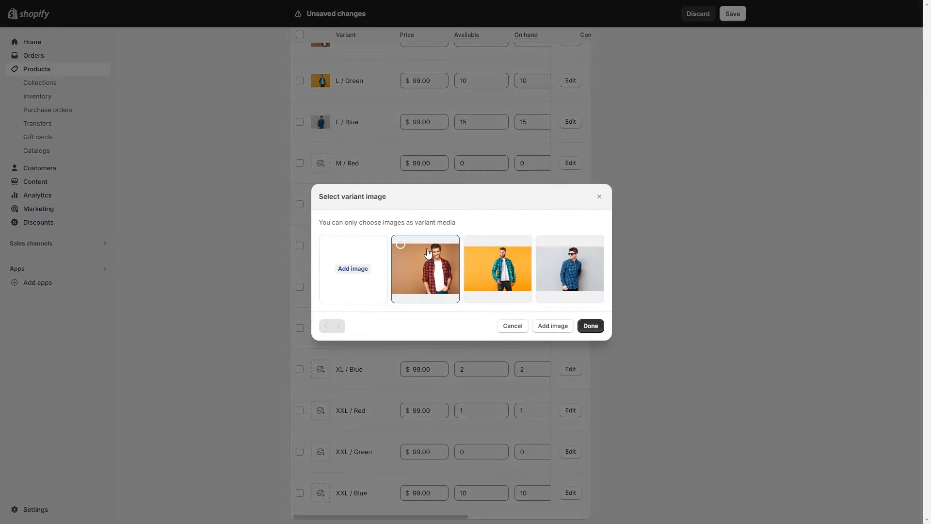
{"action": "left_click", "coordinate": [427, 253]}
{"action": "left_click", "coordinate": [590, 326]}
{"action": "left_click", "coordinate": [319, 202]}
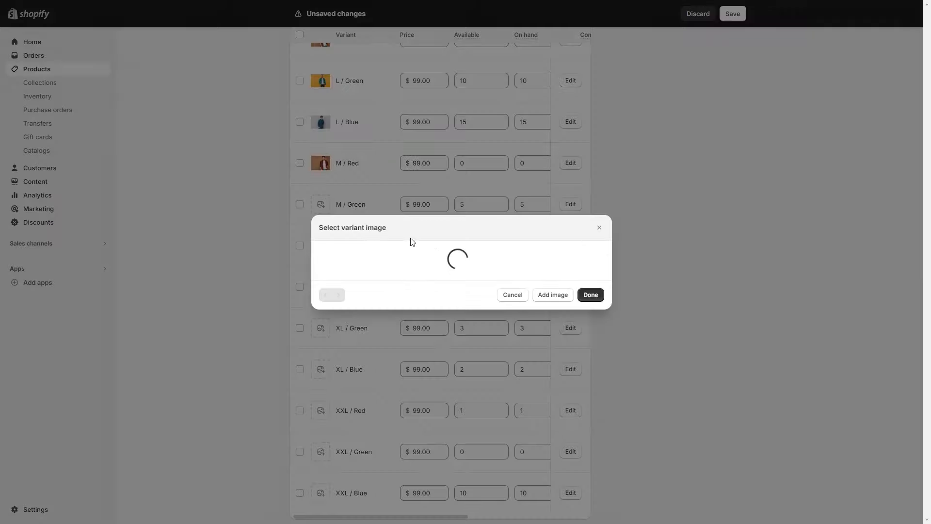
{"action": "left_click", "coordinate": [585, 328]}
{"action": "left_click", "coordinate": [320, 246]}
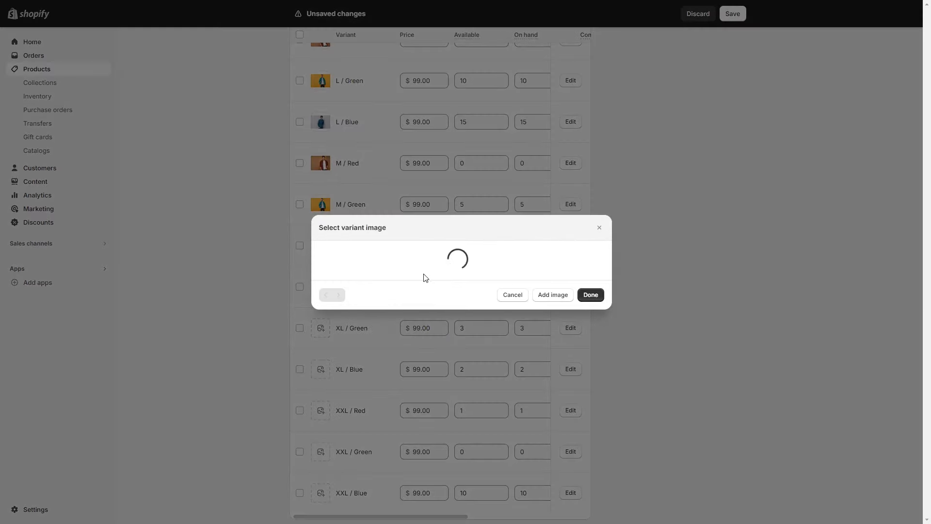
{"action": "left_click", "coordinate": [570, 268]}
{"action": "left_click", "coordinate": [590, 327]}
{"action": "scroll", "coordinate": [206, 297], "scroll_direction": "down", "scroll_amount": 3}
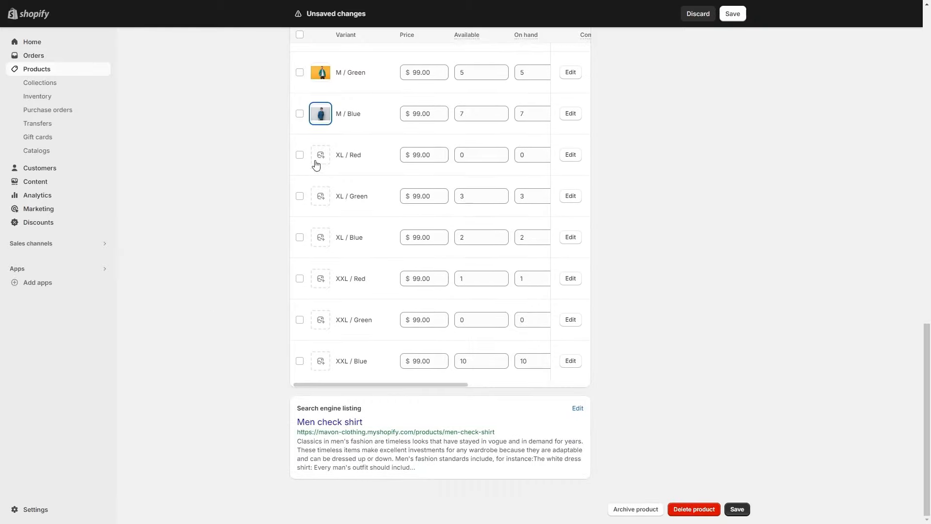
Step: Assign the red check shirt image to XL / Red, the green one to XL / Green and the blue one to XL / Blue
{"action": "left_click", "coordinate": [320, 155]}
{"action": "left_click", "coordinate": [449, 260]}
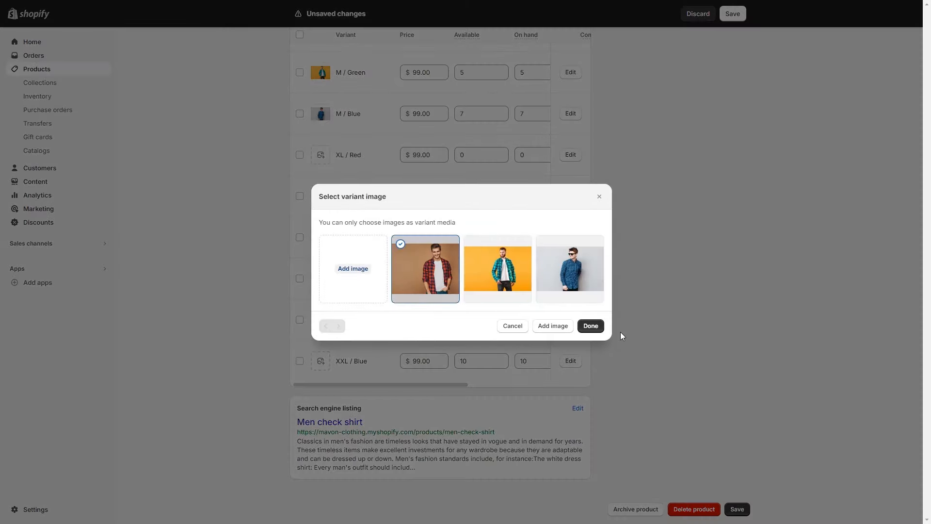
{"action": "left_click", "coordinate": [596, 329]}
{"action": "left_click", "coordinate": [319, 196]}
{"action": "left_click", "coordinate": [514, 270]}
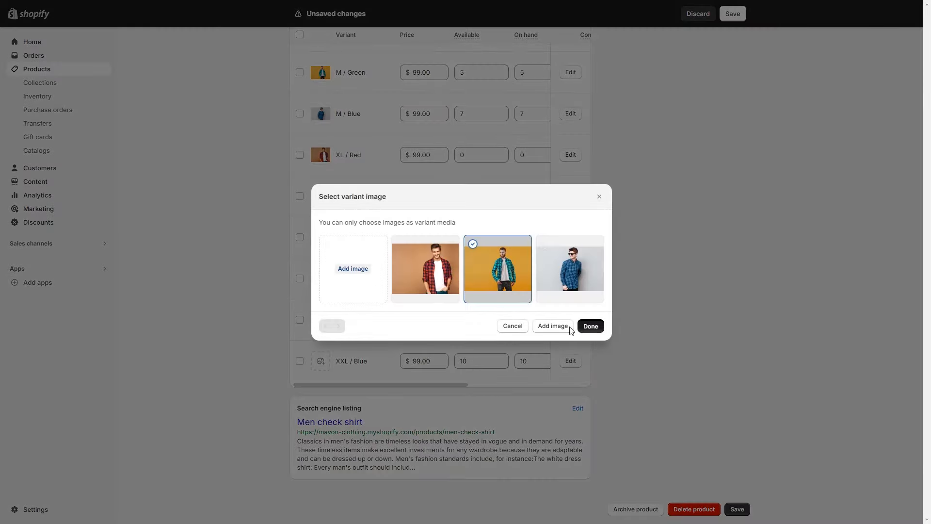
{"action": "left_click", "coordinate": [591, 326]}
{"action": "left_click", "coordinate": [320, 237]}
{"action": "left_click", "coordinate": [565, 274]}
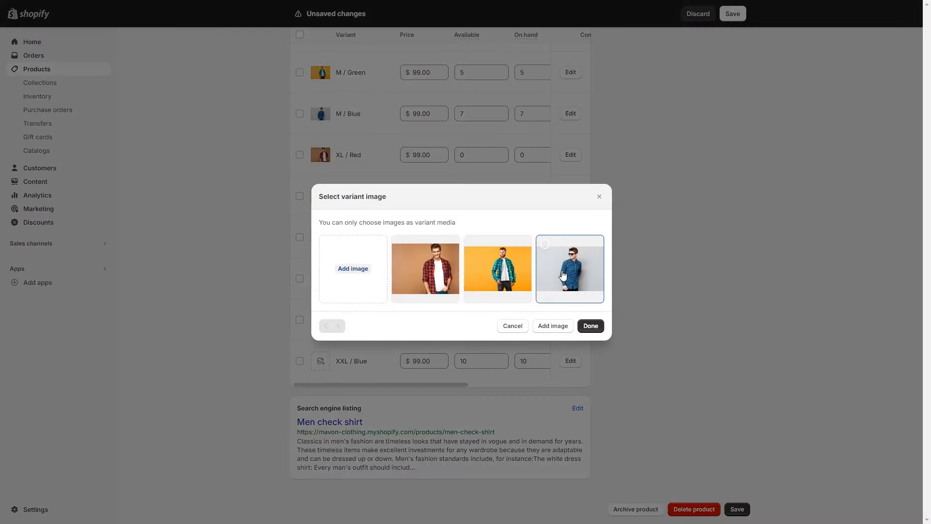
{"action": "left_click", "coordinate": [601, 325]}
Step: Assign the red check shirt image to XXL / Red, the green one to XXL / Green and the blue one to XXL / Blue
{"action": "left_click", "coordinate": [320, 279]}
{"action": "left_click", "coordinate": [427, 272]}
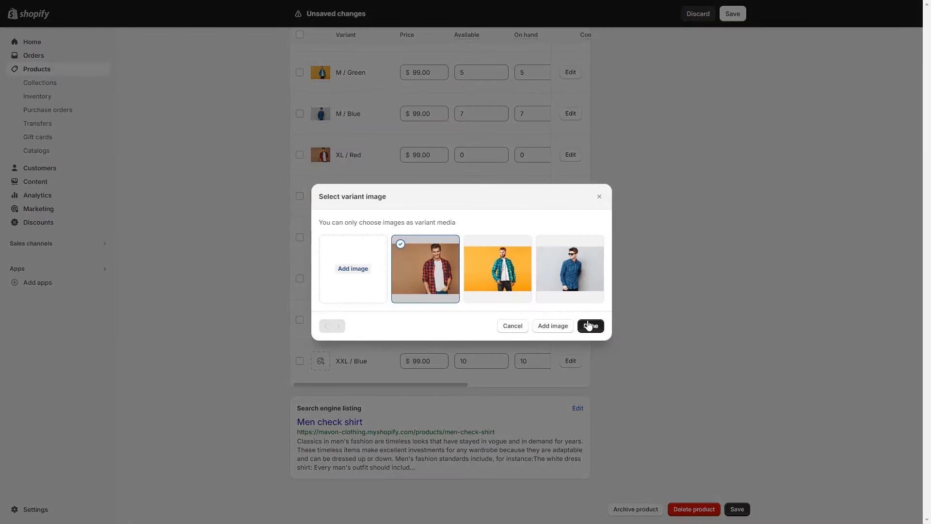
{"action": "left_click", "coordinate": [589, 325]}
{"action": "left_click", "coordinate": [321, 320]}
{"action": "left_click", "coordinate": [496, 267]}
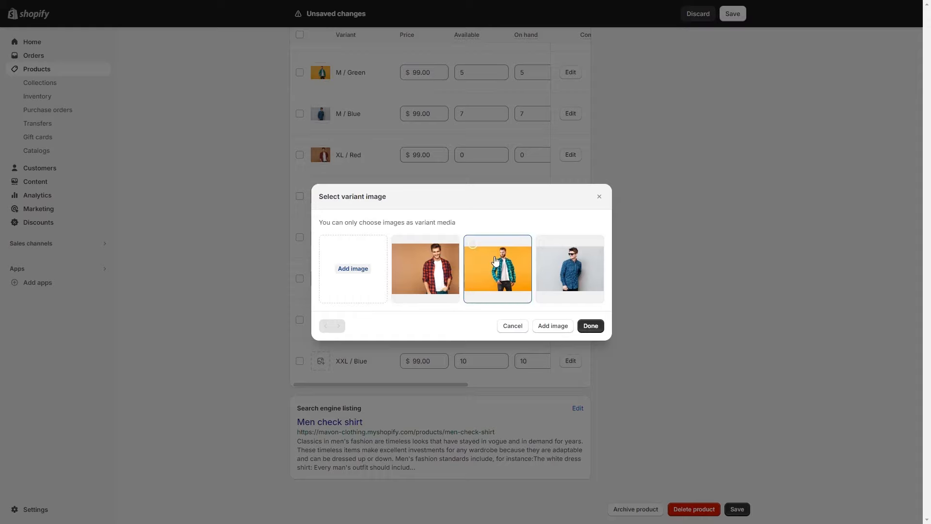
{"action": "left_click", "coordinate": [592, 326]}
{"action": "left_click", "coordinate": [322, 371]}
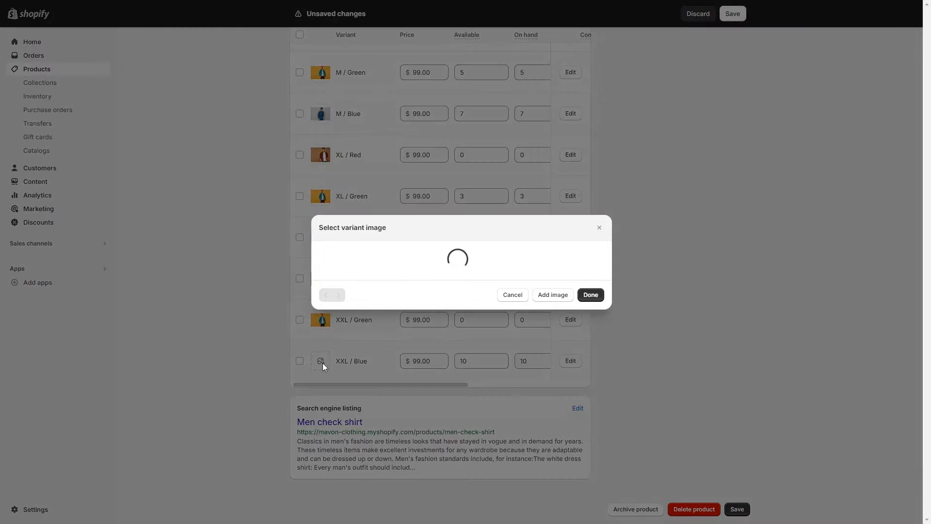
{"action": "left_click", "coordinate": [576, 279]}
{"action": "left_click", "coordinate": [590, 325]}
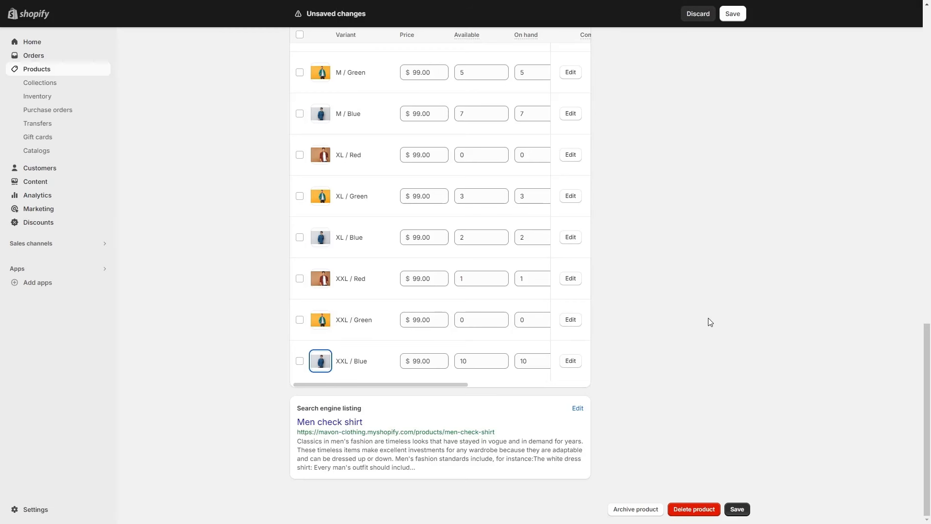
Step: Open the product's search engine listing for editing and save the product
{"action": "left_click", "coordinate": [578, 408]}
{"action": "scroll", "coordinate": [278, 385], "scroll_direction": "down", "scroll_amount": 4}
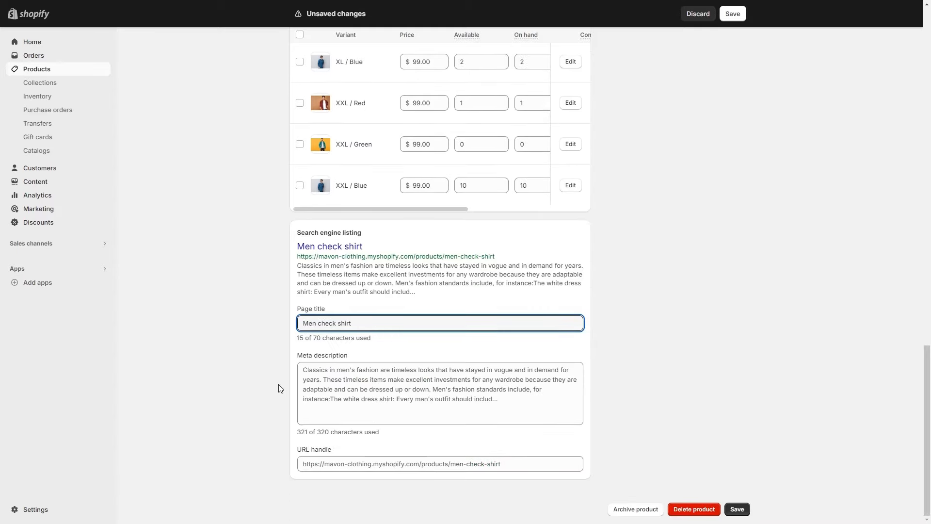
{"action": "left_click", "coordinate": [332, 392]}
{"action": "scroll", "coordinate": [260, 386], "scroll_direction": "down", "scroll_amount": 3}
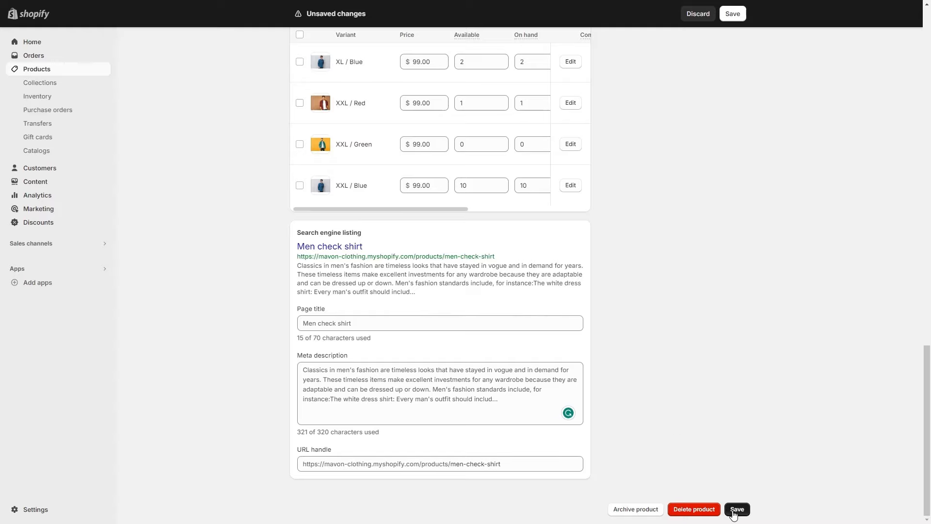
{"action": "left_click", "coordinate": [735, 509]}
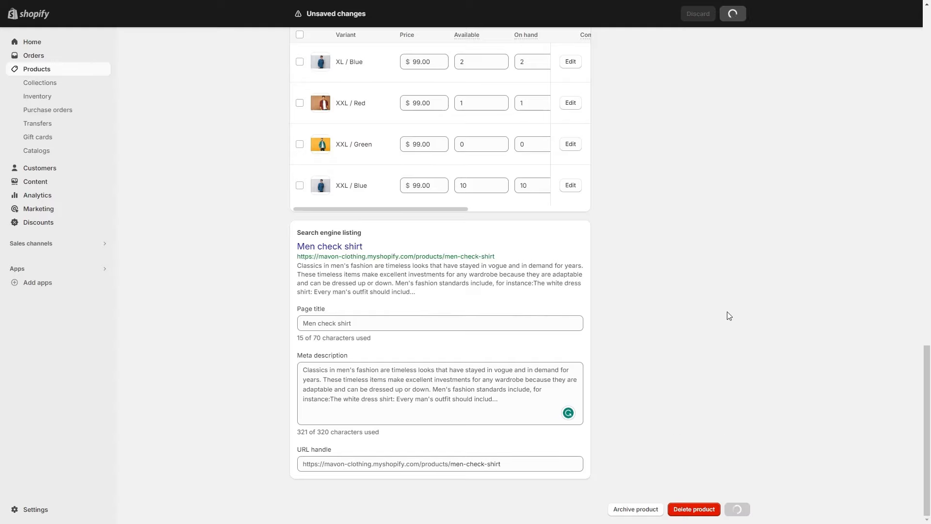
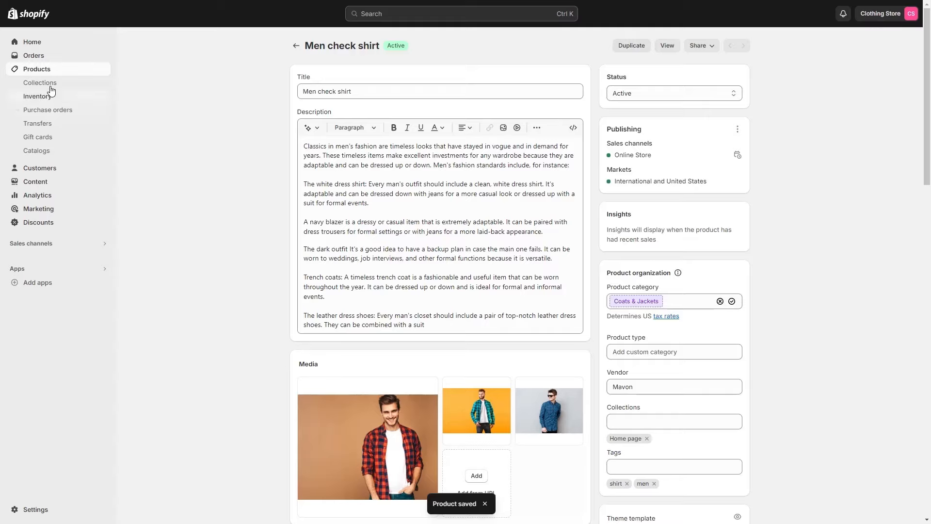
Step: Import the products from products_export_1.csv into the store's product list without overwriting products with matching handles
{"action": "left_click", "coordinate": [37, 70]}
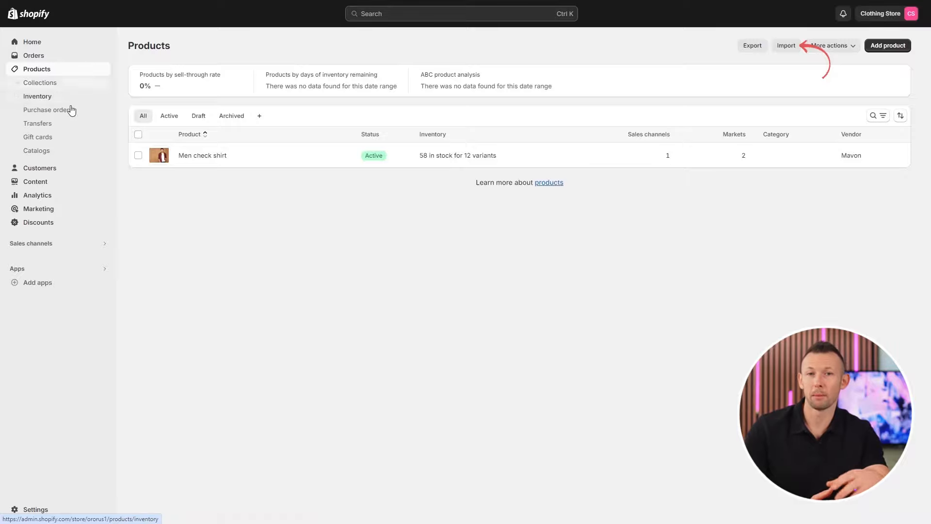
{"action": "left_click", "coordinate": [786, 46]}
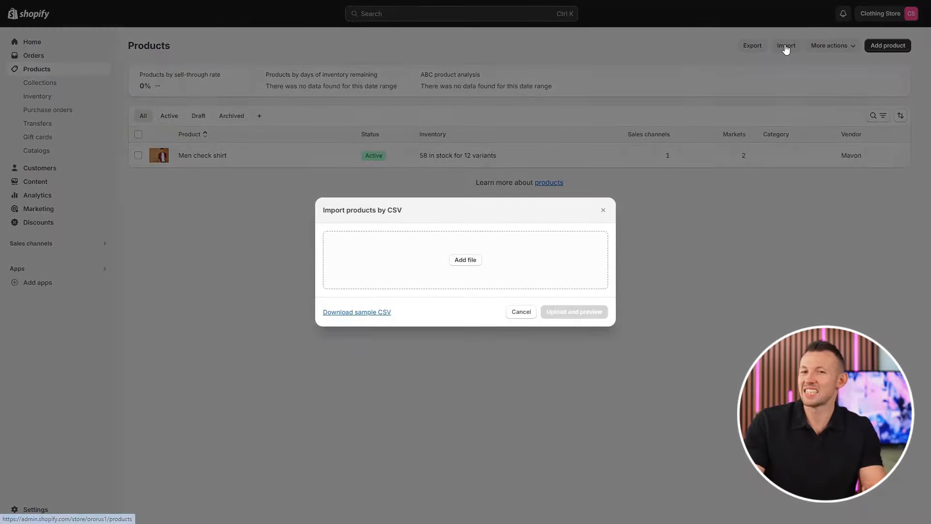
{"action": "left_click", "coordinate": [466, 260]}
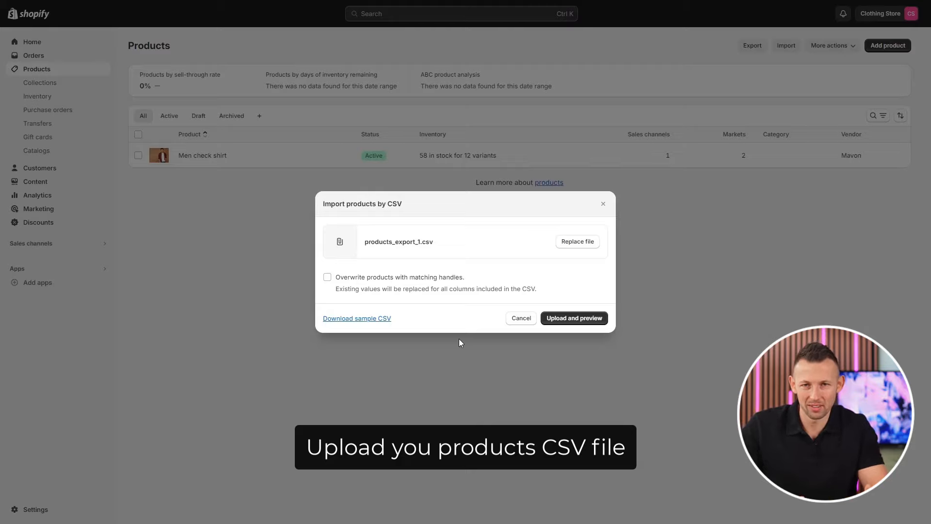
{"action": "left_click", "coordinate": [578, 321]}
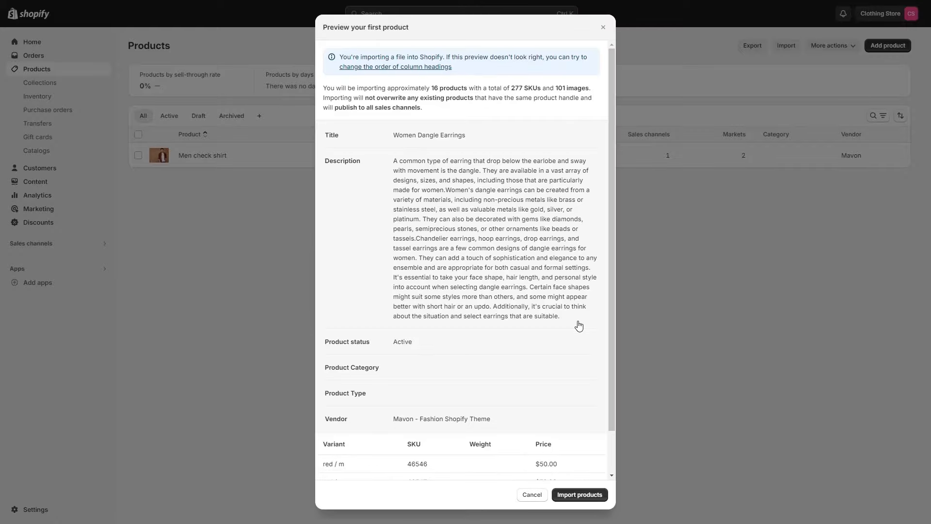
{"action": "scroll", "coordinate": [582, 340], "scroll_direction": "down", "scroll_amount": 1}
{"action": "left_click", "coordinate": [594, 494]}
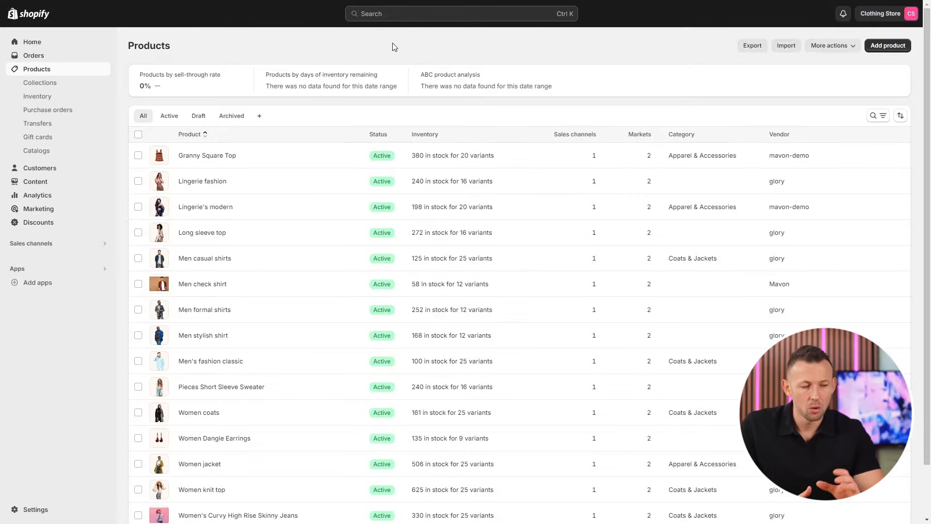
{"action": "scroll", "coordinate": [380, 187], "scroll_direction": "down", "scroll_amount": 3}
{"action": "scroll", "coordinate": [380, 191], "scroll_direction": "up", "scroll_amount": 3}
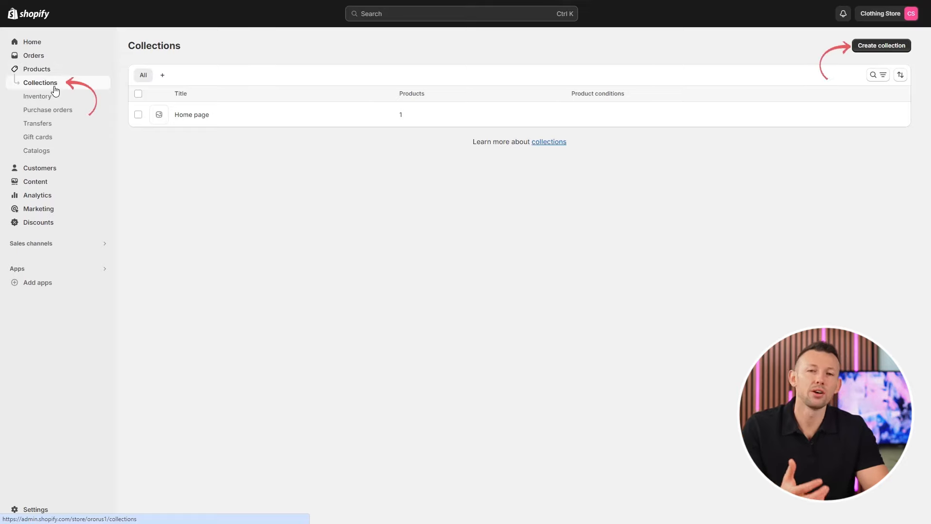
Step: Start a new collection titled "Featured Product" with the description "Our featured products." and the image of the couple in sunglasses
{"action": "left_click", "coordinate": [877, 47]}
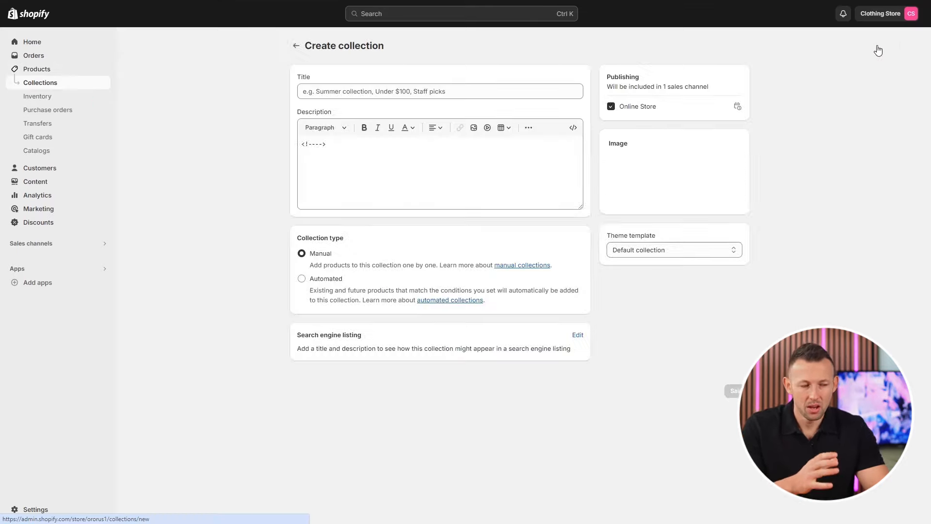
{"action": "left_click", "coordinate": [371, 92]}
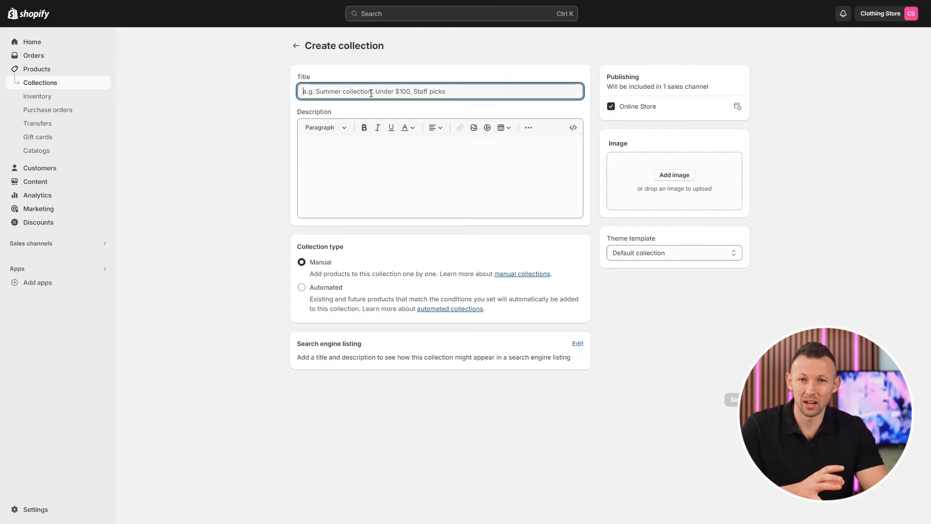
{"action": "type", "text": "Featured Product"}
{"action": "left_click", "coordinate": [343, 153]}
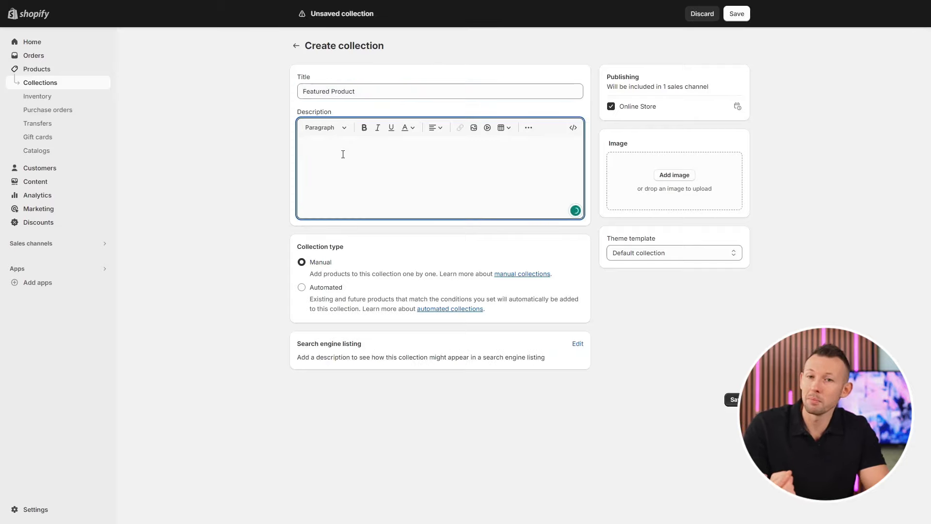
{"action": "type", "text": "Our featured products."}
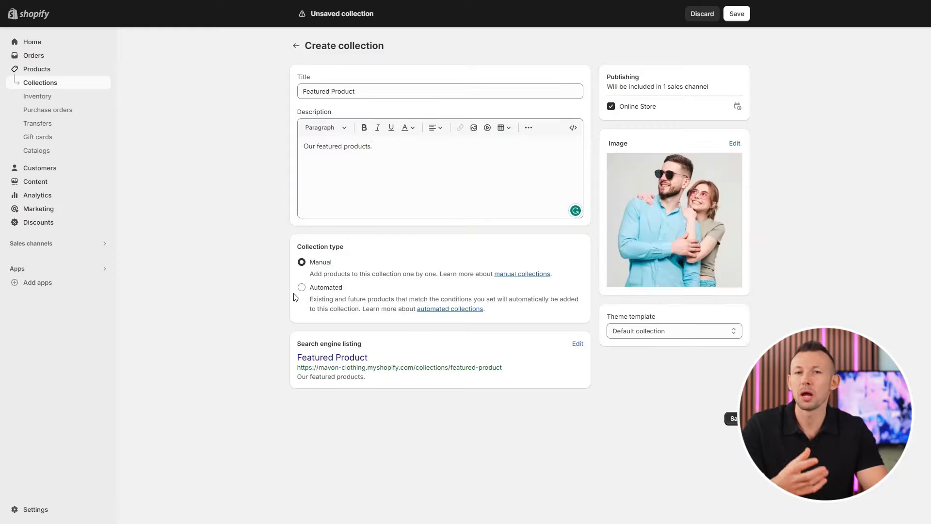
Step: Set the collection type to Manual and save the new collection
{"action": "left_click", "coordinate": [320, 289]}
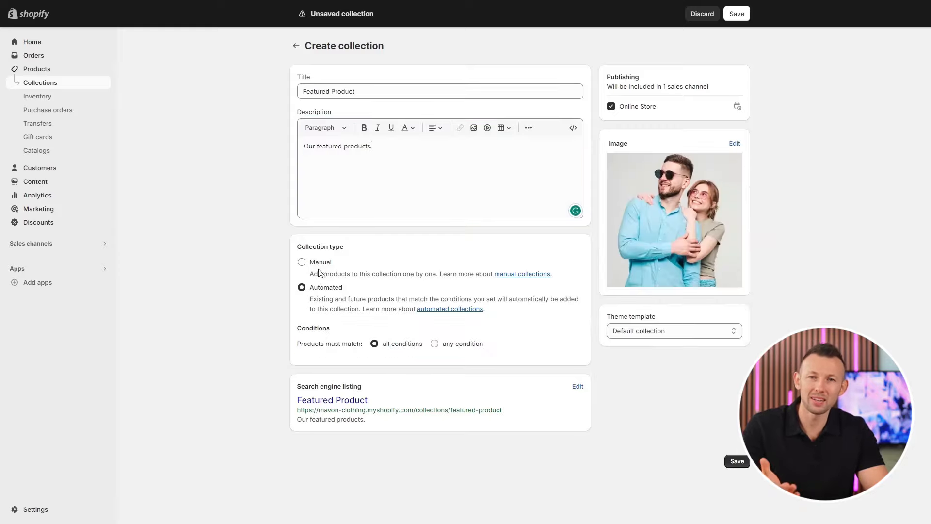
{"action": "left_click", "coordinate": [319, 266]}
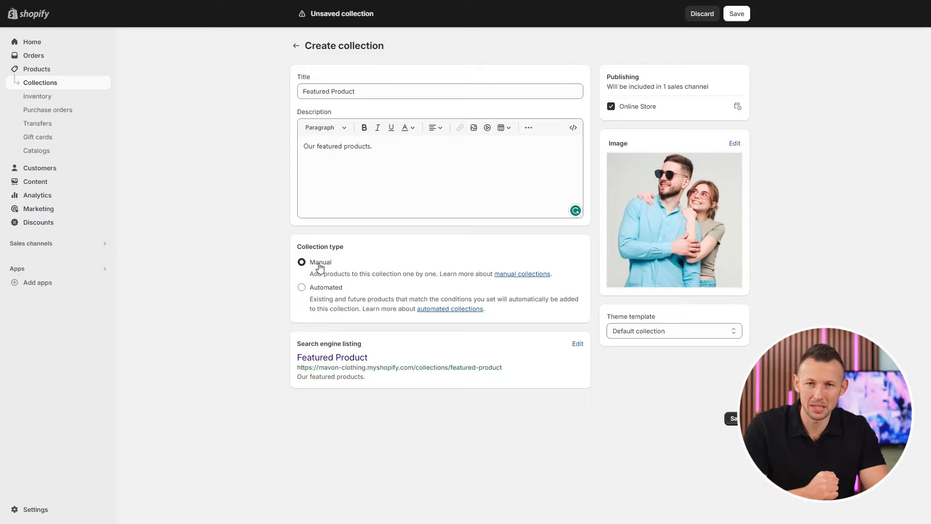
{"action": "left_click", "coordinate": [730, 418]}
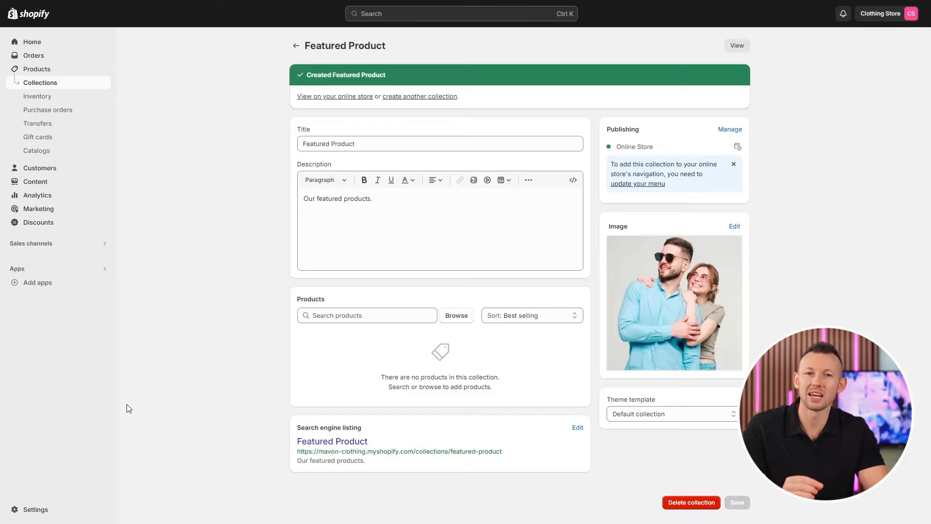
Step: Select Long sleeve top, Men casual shirts, Men formal shirts, Men stylish shirt and Men's fashion classic for the Featured Product collection
{"action": "left_click", "coordinate": [457, 319]}
{"action": "left_click", "coordinate": [410, 249]}
{"action": "left_click", "coordinate": [410, 277]}
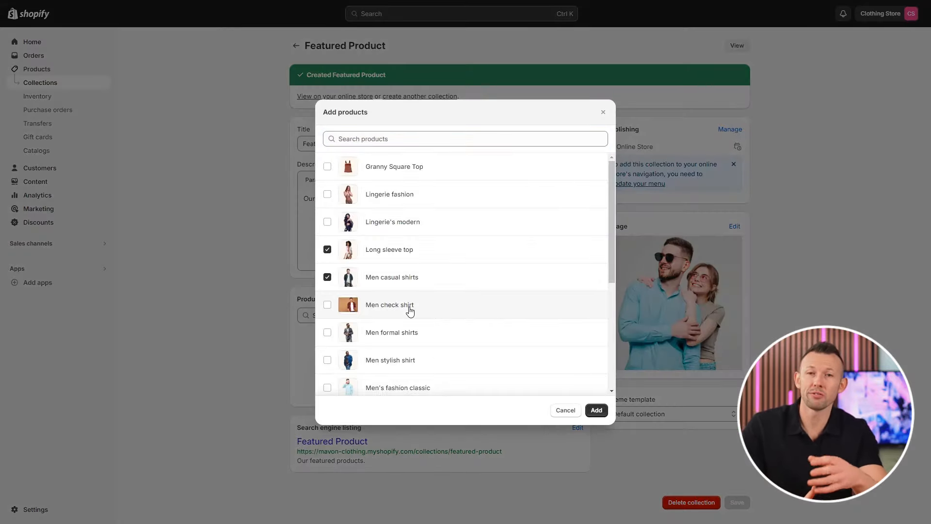
{"action": "left_click", "coordinate": [411, 310]}
{"action": "left_click", "coordinate": [410, 332]}
{"action": "scroll", "coordinate": [414, 291], "scroll_direction": "down", "scroll_amount": 2}
{"action": "left_click", "coordinate": [412, 264]}
{"action": "left_click", "coordinate": [409, 291]}
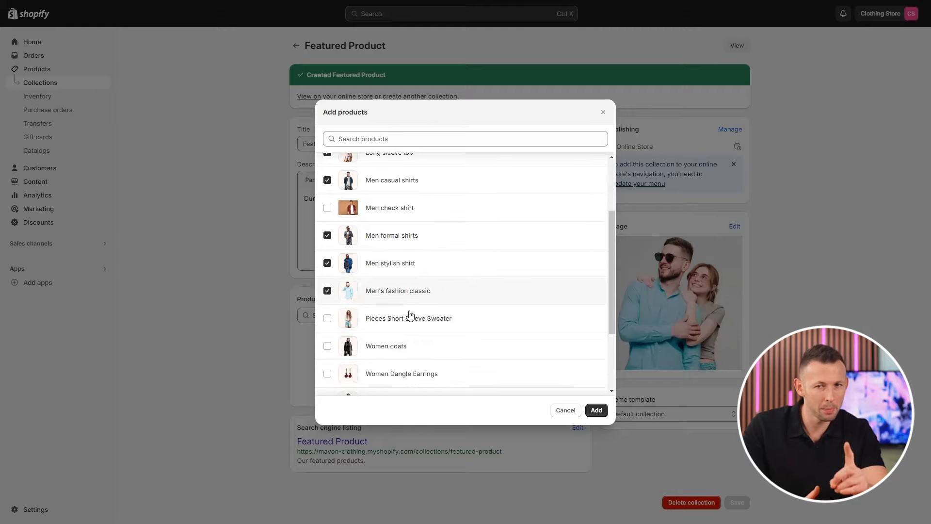
Step: Select Women coats, Women jacket and Women's light wear dress as well, and add all chosen products to the collection
{"action": "left_click", "coordinate": [402, 345]}
{"action": "scroll", "coordinate": [411, 328], "scroll_direction": "down", "scroll_amount": 2}
{"action": "left_click", "coordinate": [409, 306]}
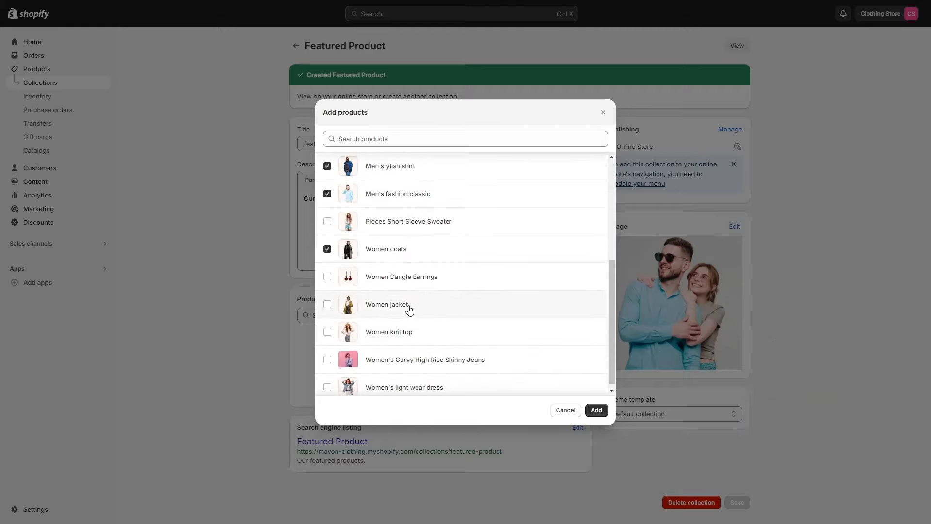
{"action": "scroll", "coordinate": [369, 368], "scroll_direction": "down", "scroll_amount": 1}
{"action": "left_click", "coordinate": [402, 382]}
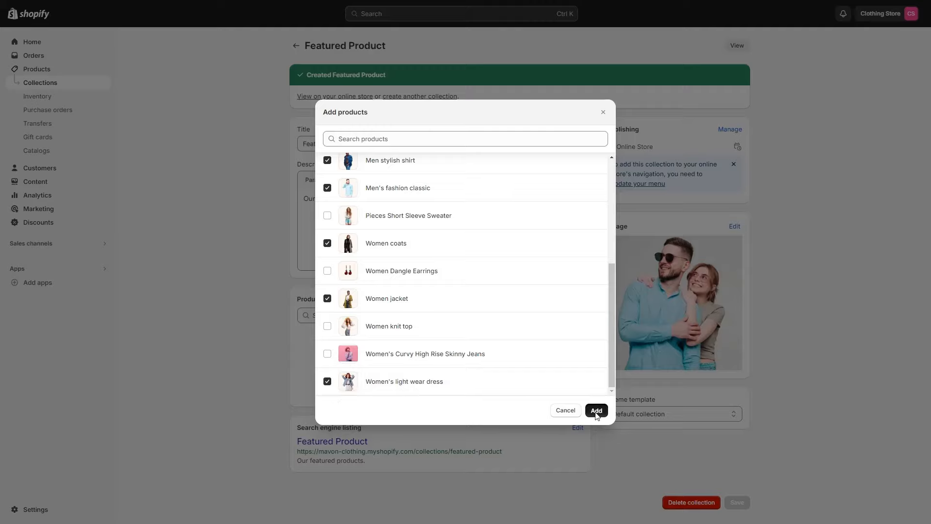
{"action": "left_click", "coordinate": [597, 410]}
{"action": "scroll", "coordinate": [220, 363], "scroll_direction": "down", "scroll_amount": 3}
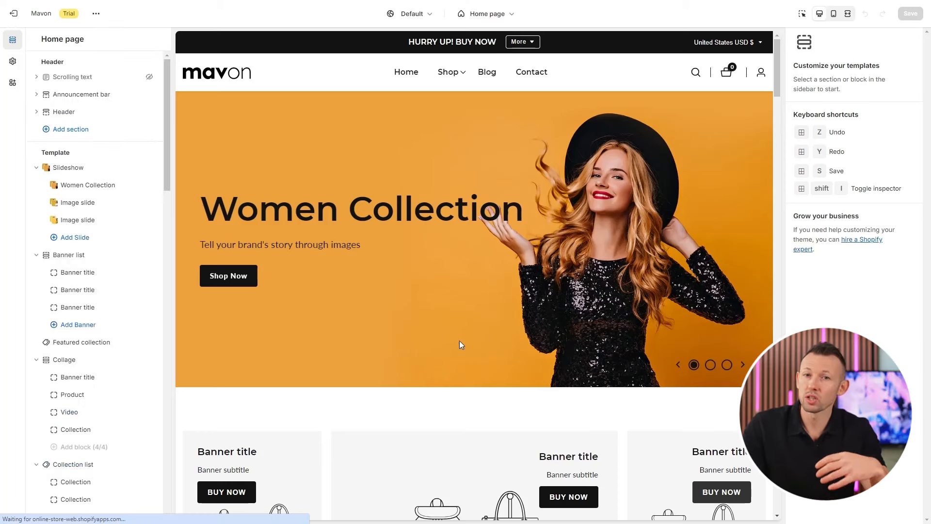
Step: Assign the Featured Product collection to the home page's Featured collection section and browse through its product carousel
{"action": "left_click", "coordinate": [96, 347]}
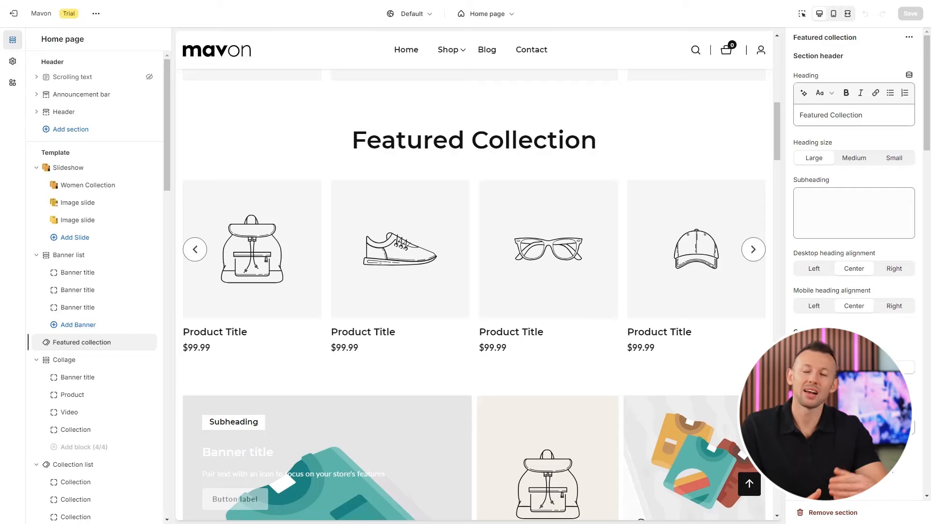
{"action": "left_click", "coordinate": [905, 365]}
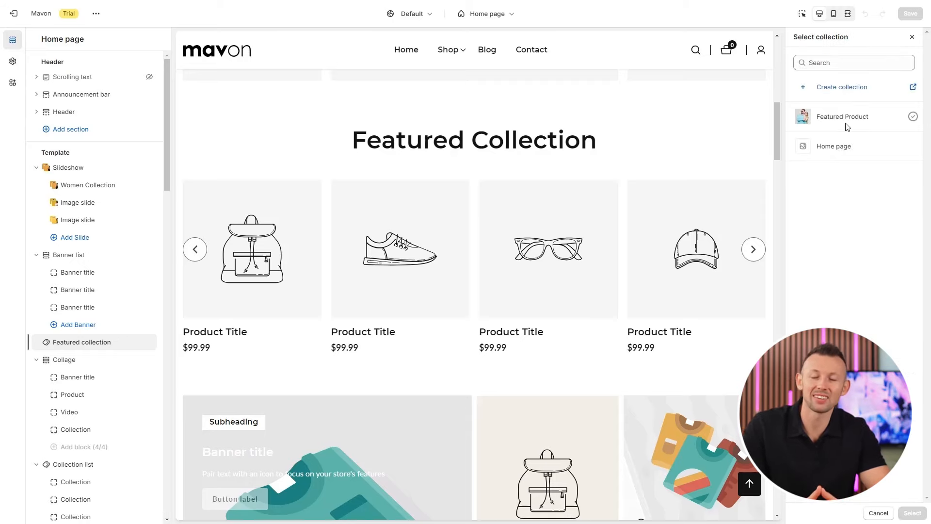
{"action": "left_click", "coordinate": [847, 127]}
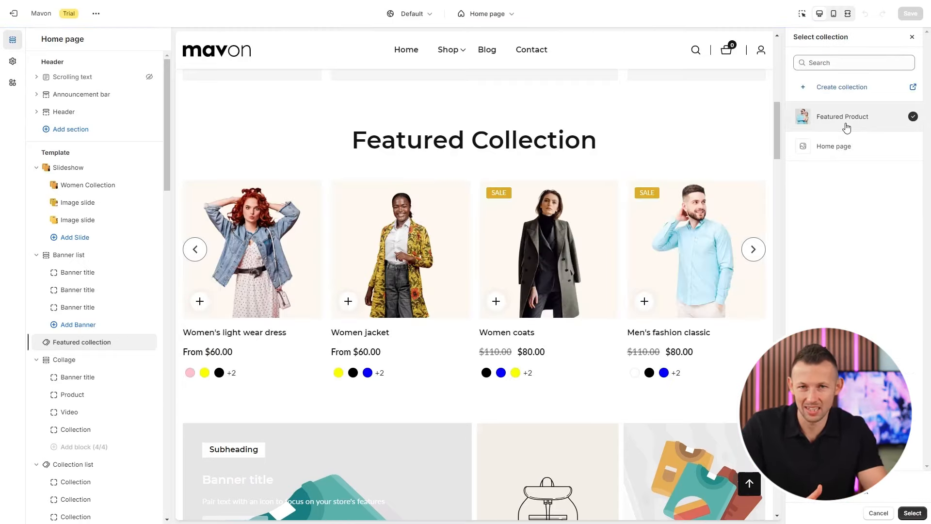
{"action": "left_click", "coordinate": [912, 513]}
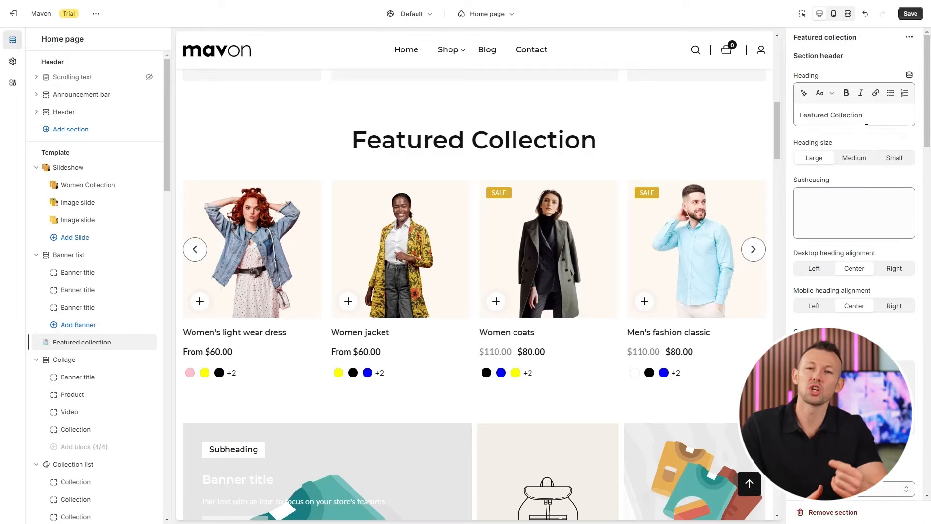
{"action": "left_click", "coordinate": [755, 250]}
{"action": "left_click", "coordinate": [754, 250]}
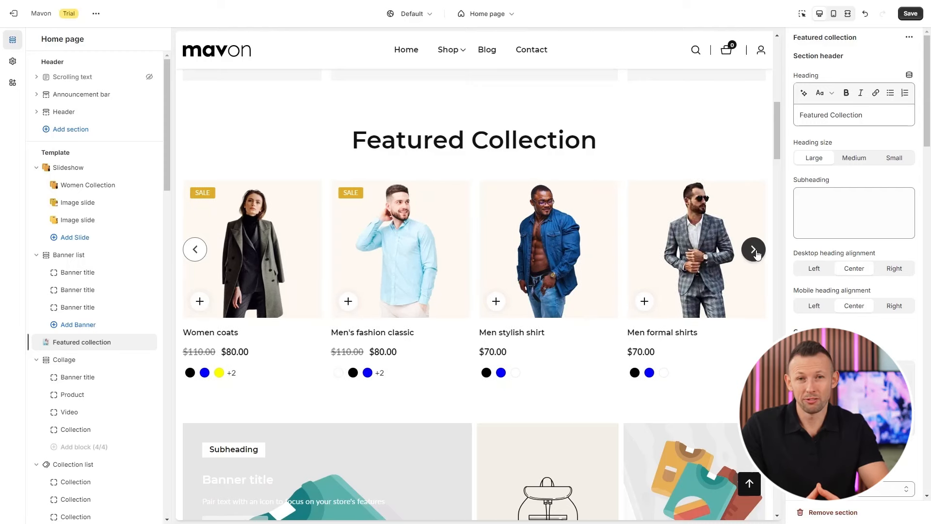
{"action": "left_click", "coordinate": [754, 249]}
{"action": "left_click", "coordinate": [754, 249]}
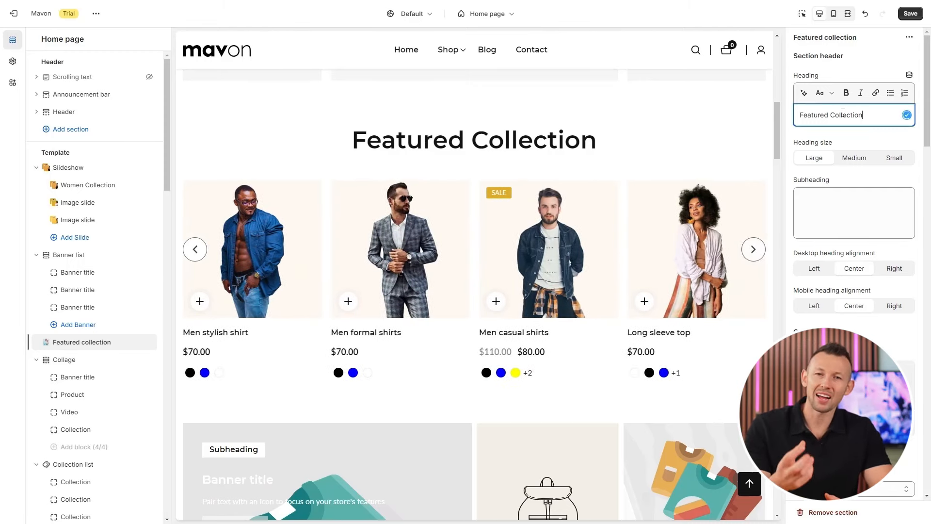
Step: Change the Featured collection section's heading to "Featured Products"
{"action": "key", "text": "BackSpace"}
{"action": "key", "text": "BackSpace"}
{"action": "key", "text": "BackSpace"}
{"action": "key", "text": "BackSpace"}
{"action": "key", "text": "BackSpace"}
{"action": "key", "text": "BackSpace"}
{"action": "key", "text": "BackSpace"}
{"action": "key", "text": "BackSpace"}
{"action": "key", "text": "BackSpace"}
{"action": "key", "text": "BackSpace"}
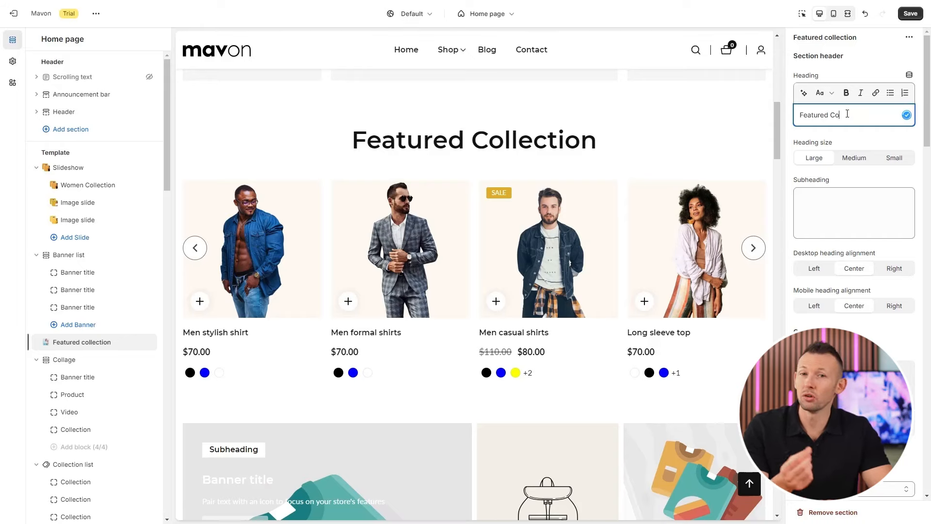
{"action": "type", "text": "Products"}
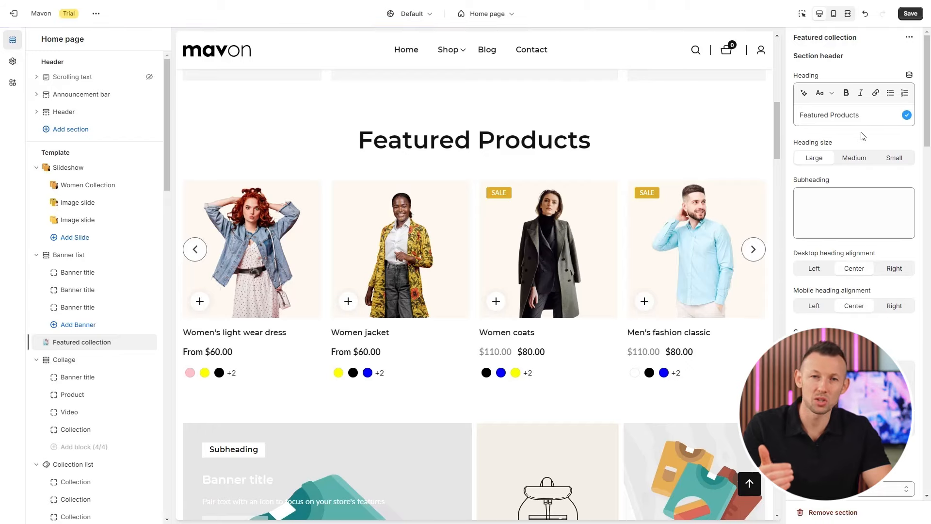
Step: Try the Medium and Small heading sizes for the section and return to Large
{"action": "left_click", "coordinate": [858, 158]}
{"action": "left_click", "coordinate": [893, 160]}
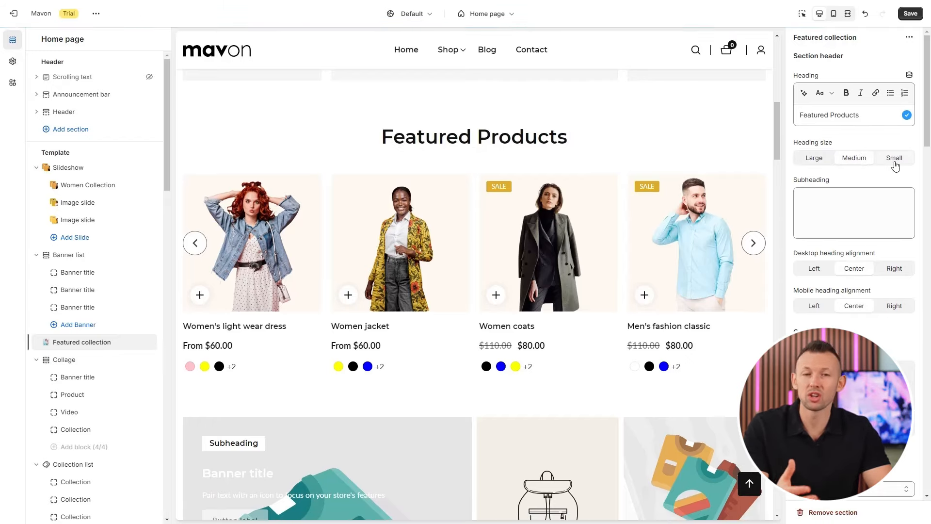
{"action": "left_click", "coordinate": [820, 161]}
Step: Try the Left and Right desktop alignments for the section heading and return to Center
{"action": "left_click", "coordinate": [822, 271]}
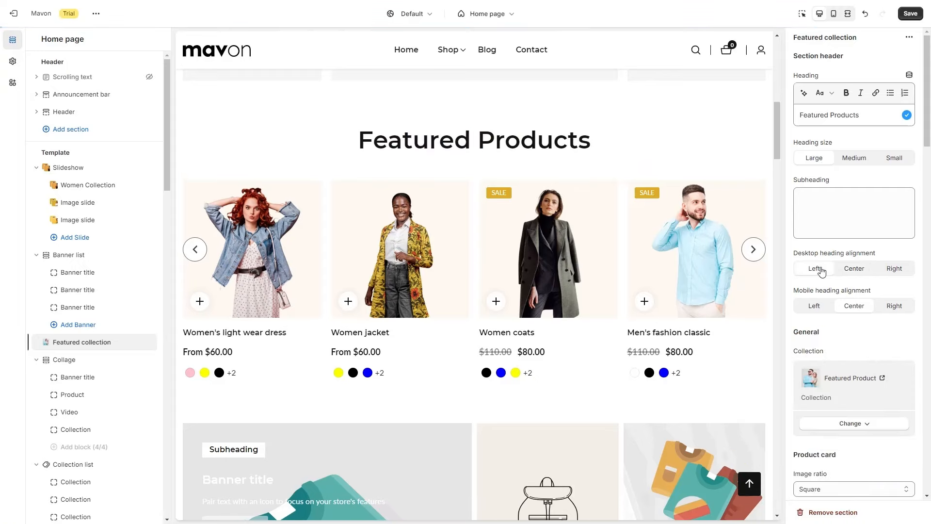
{"action": "left_click", "coordinate": [849, 272]}
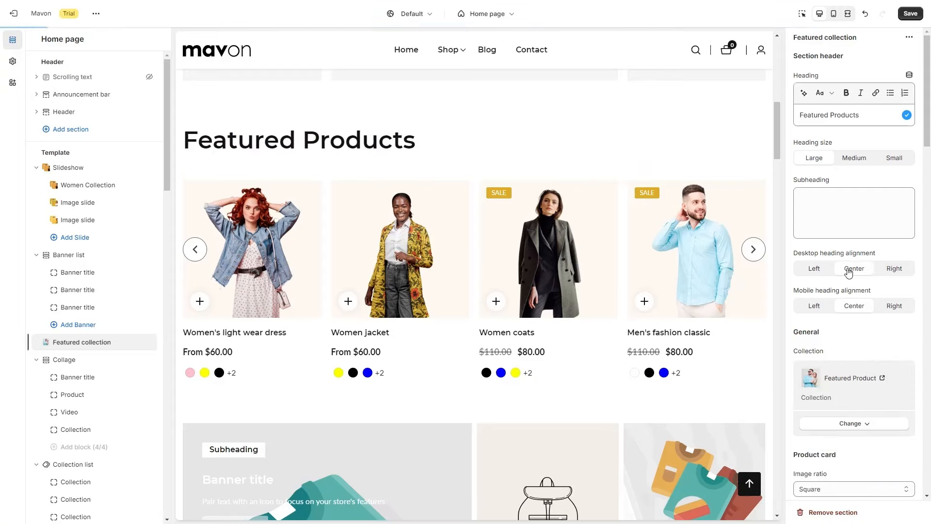
{"action": "left_click", "coordinate": [902, 270]}
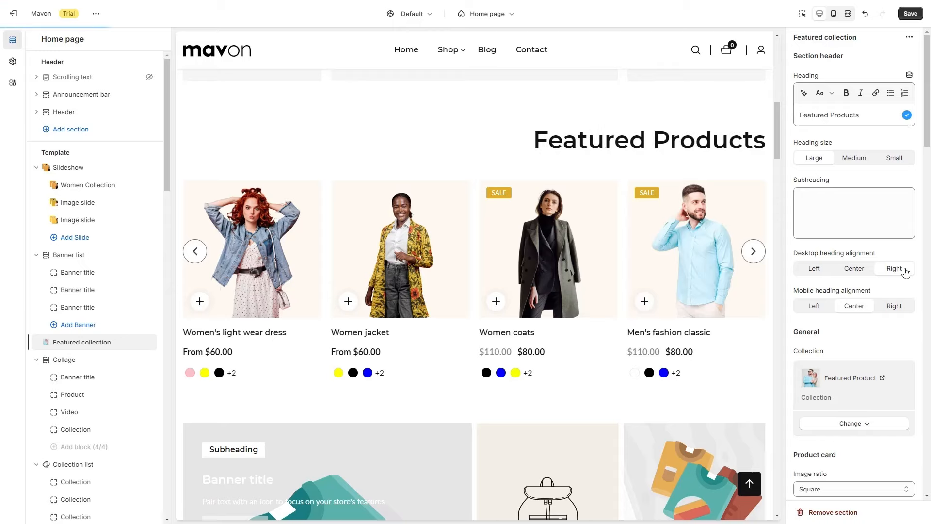
{"action": "left_click", "coordinate": [853, 271]}
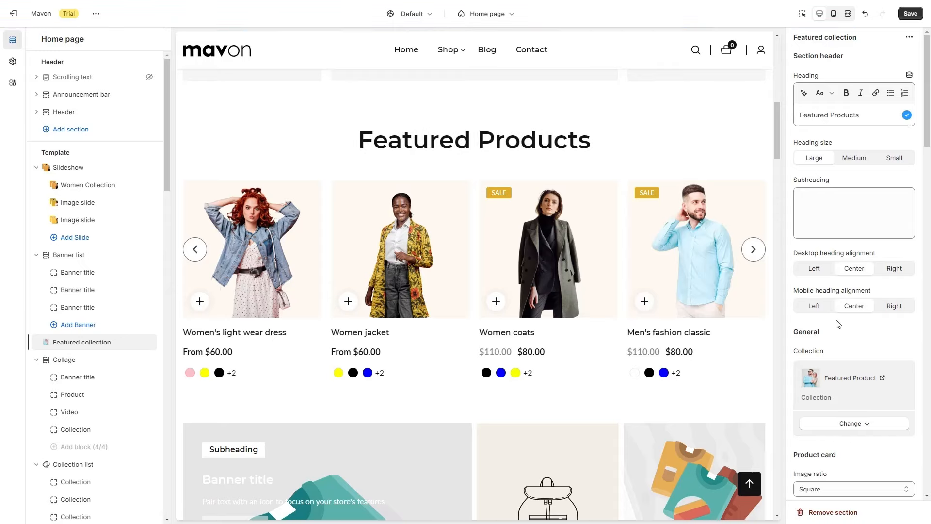
Step: Try the Adapt to image, Portrait and Landscape image ratios on the product cards and return to Square
{"action": "scroll", "coordinate": [837, 323], "scroll_direction": "down", "scroll_amount": 2}
{"action": "scroll", "coordinate": [838, 324], "scroll_direction": "down", "scroll_amount": 4}
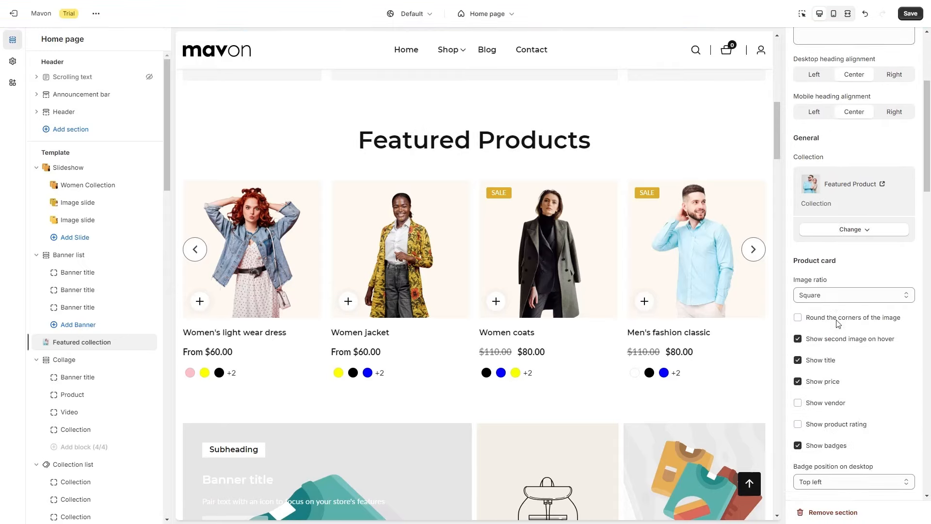
{"action": "left_click", "coordinate": [859, 244]}
{"action": "left_click", "coordinate": [853, 257]}
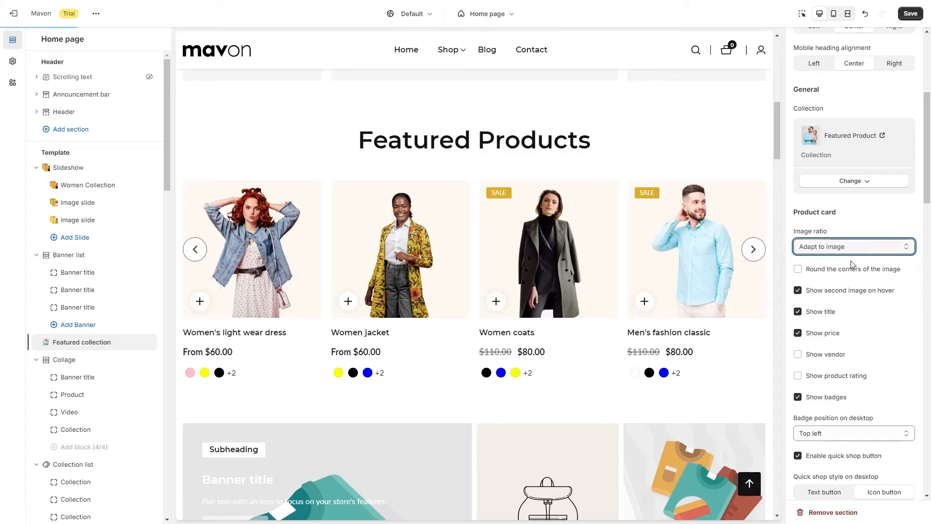
{"action": "left_click", "coordinate": [848, 247]}
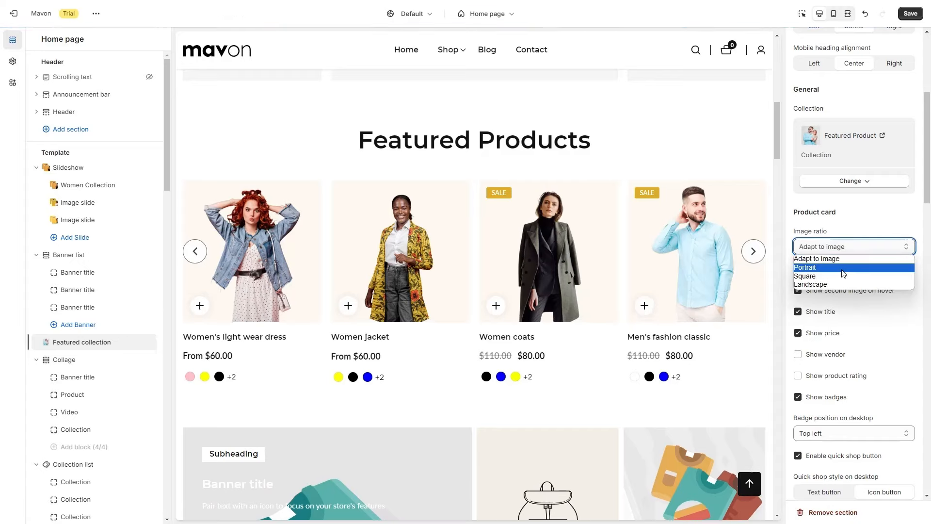
{"action": "left_click", "coordinate": [844, 274]}
{"action": "left_click", "coordinate": [846, 247]}
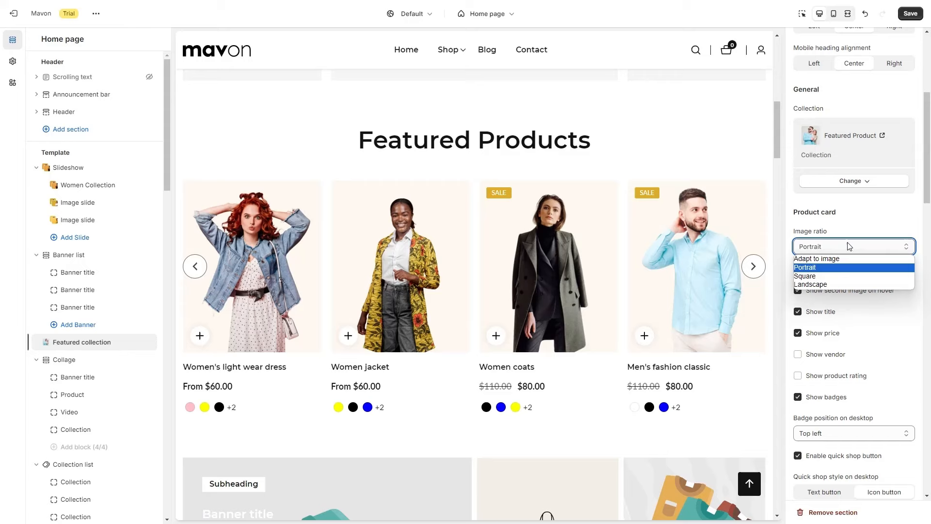
{"action": "left_click", "coordinate": [844, 280]}
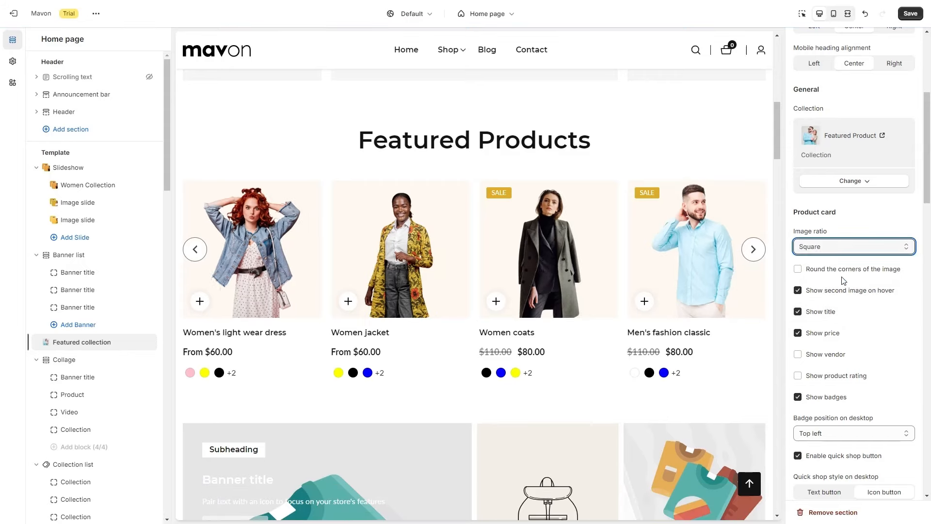
{"action": "left_click", "coordinate": [848, 247]}
{"action": "left_click", "coordinate": [838, 285]}
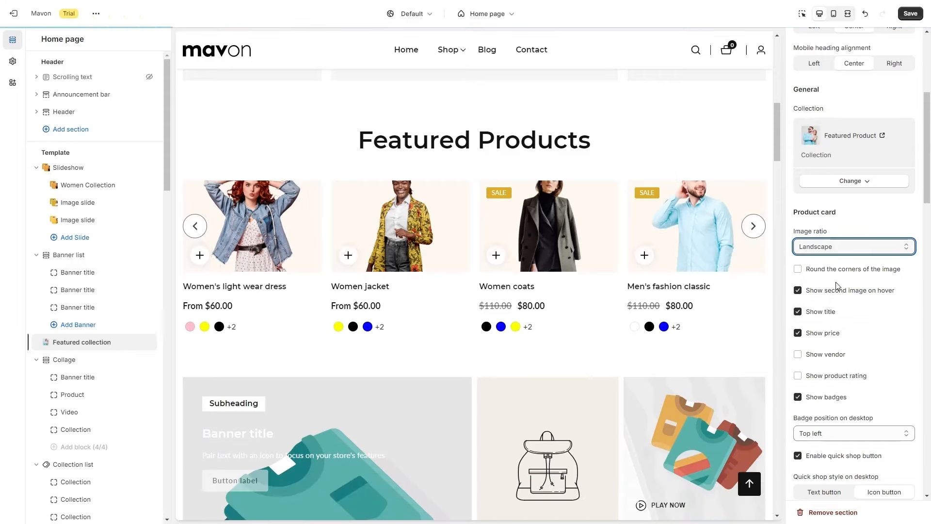
{"action": "left_click", "coordinate": [846, 247]}
{"action": "left_click", "coordinate": [834, 278]}
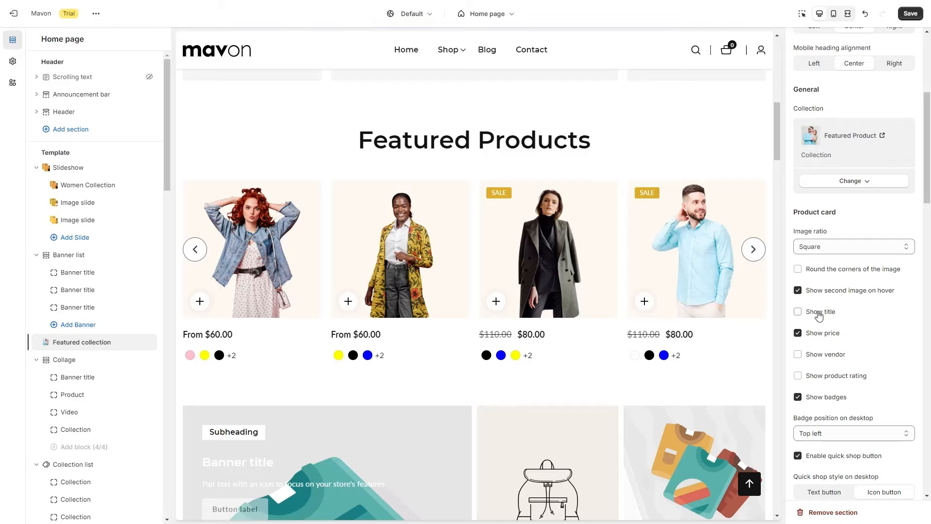
Step: Try toggling the price and vendor display on the product cards
{"action": "left_click", "coordinate": [820, 340]}
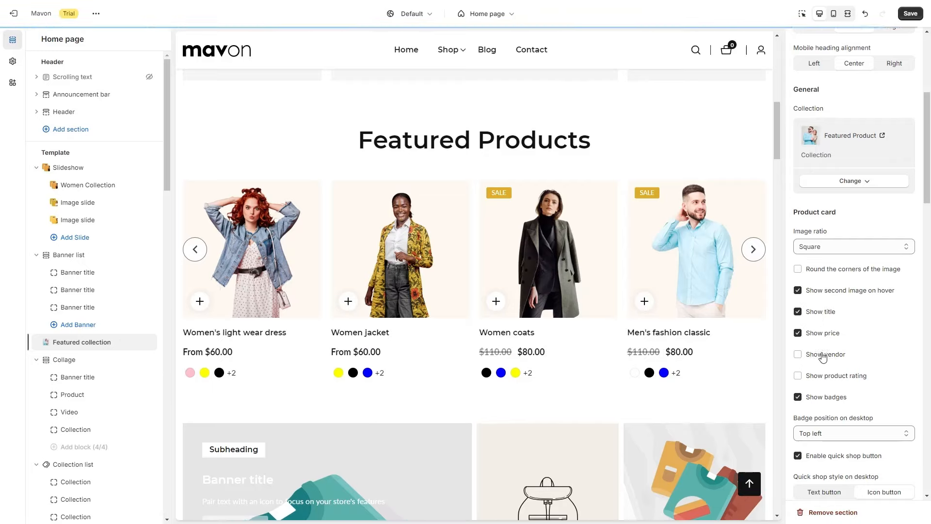
{"action": "left_click", "coordinate": [823, 359]}
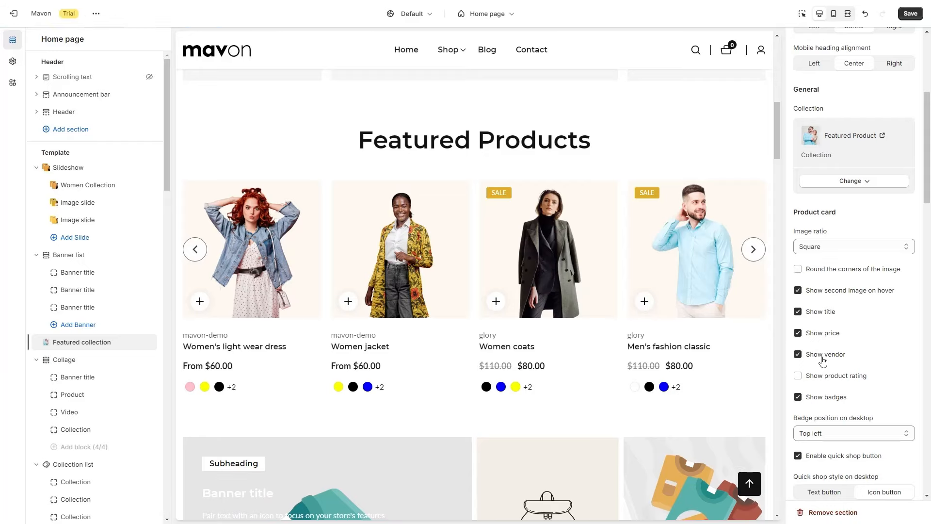
Step: Try different desktop badge positions, including Top center, Bottom left and Bottom right, and return the badge to Top left
{"action": "scroll", "coordinate": [823, 303], "scroll_direction": "down", "scroll_amount": 2}
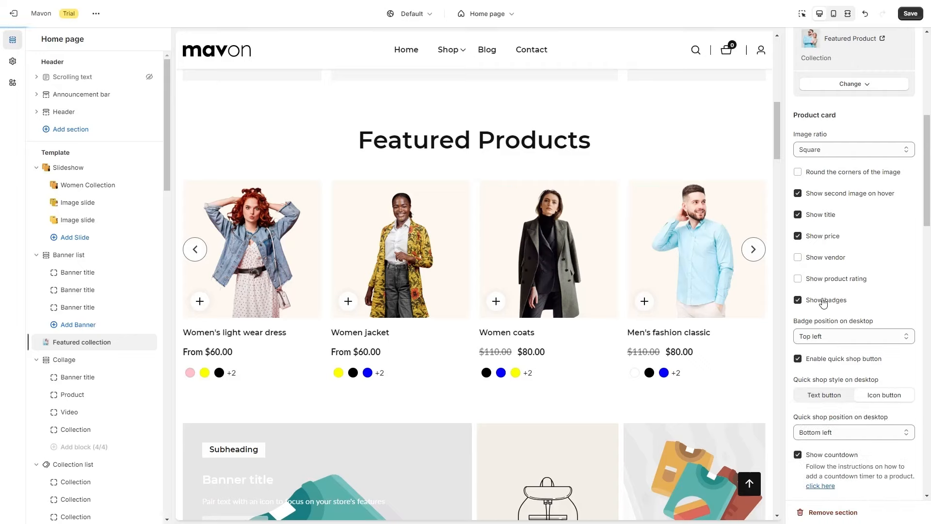
{"action": "left_click", "coordinate": [834, 335]}
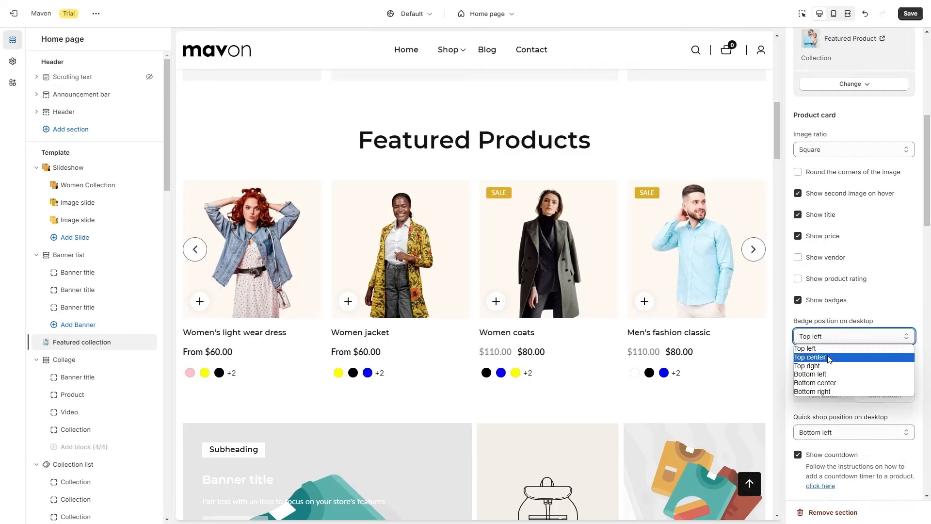
{"action": "left_click", "coordinate": [824, 357]}
{"action": "left_click", "coordinate": [834, 335]}
{"action": "left_click", "coordinate": [843, 338]}
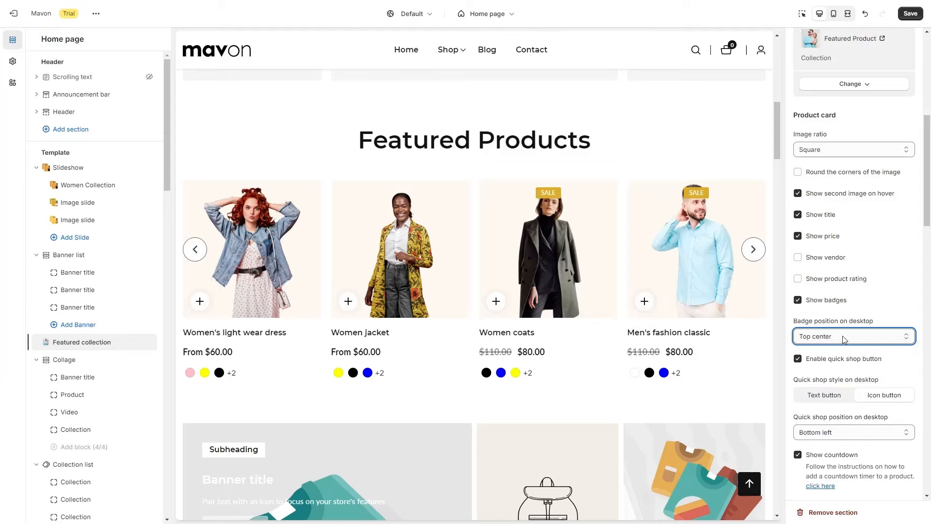
{"action": "left_click", "coordinate": [844, 339]}
{"action": "left_click", "coordinate": [847, 374]}
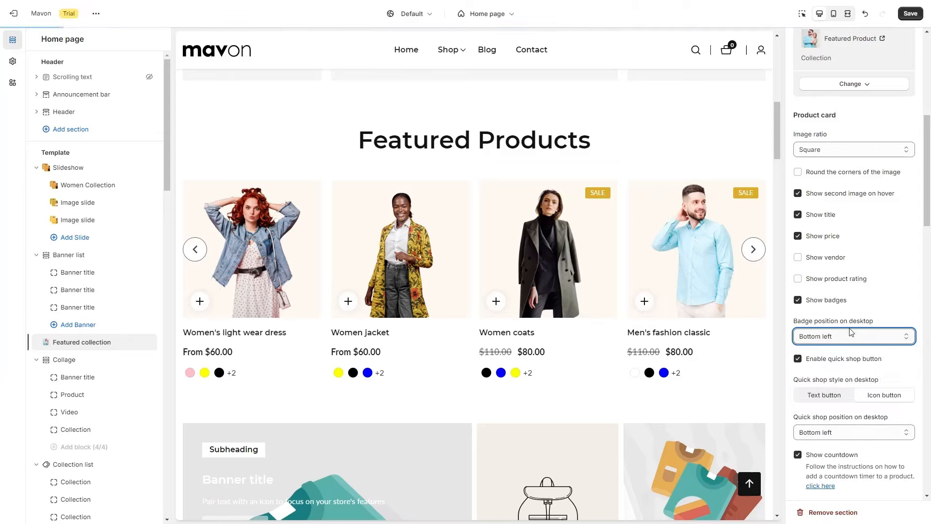
{"action": "left_click", "coordinate": [851, 333]}
{"action": "left_click", "coordinate": [838, 391]}
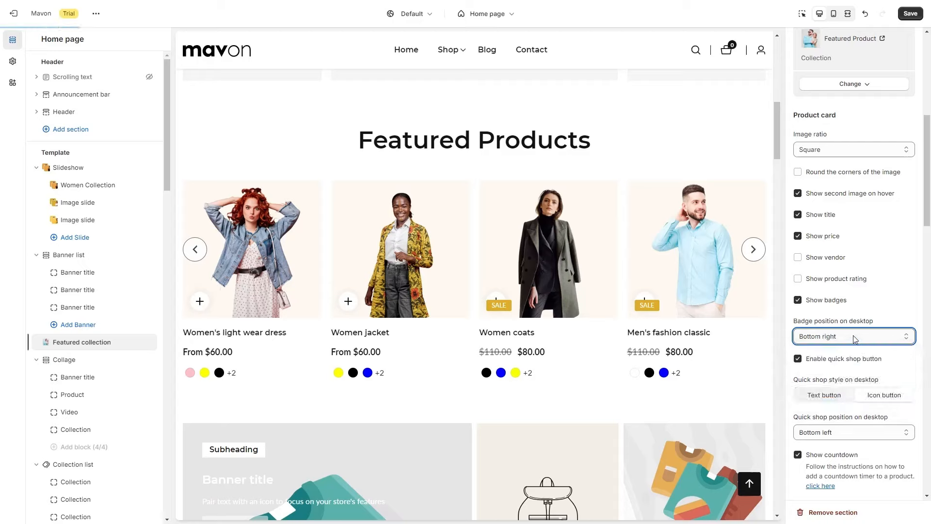
{"action": "left_click", "coordinate": [853, 335]}
{"action": "left_click", "coordinate": [839, 350]}
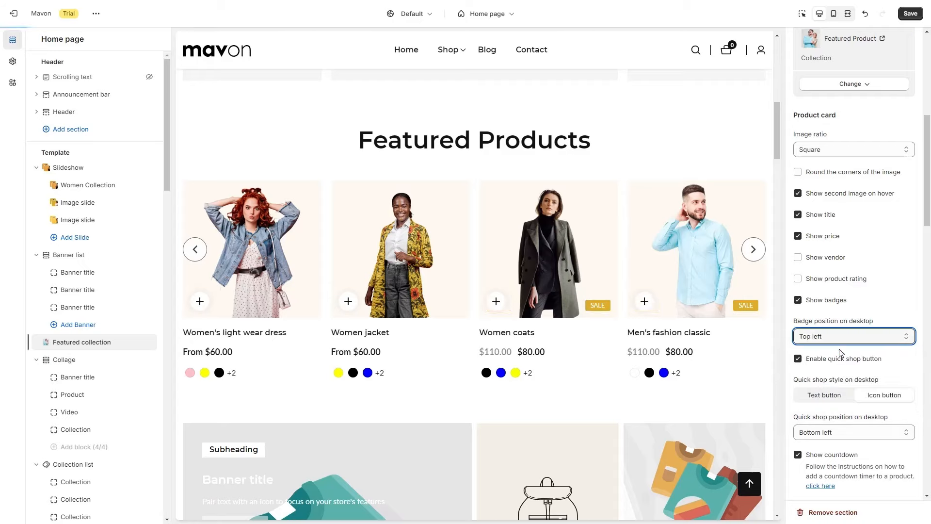
Step: Set the desktop quick shop style to Text button, trying the Top center and Top right positions before returning to Bottom left
{"action": "scroll", "coordinate": [841, 353], "scroll_direction": "down", "scroll_amount": 1}
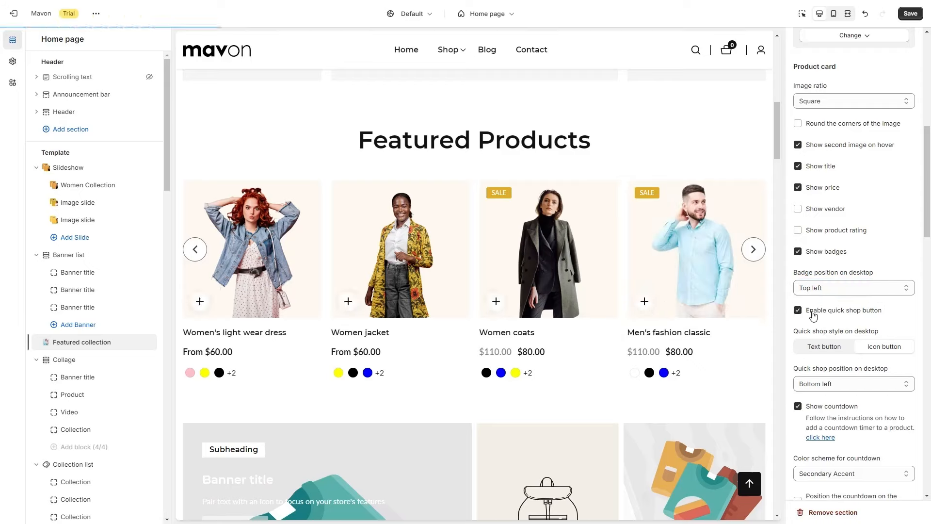
{"action": "scroll", "coordinate": [819, 310], "scroll_direction": "down", "scroll_amount": 1}
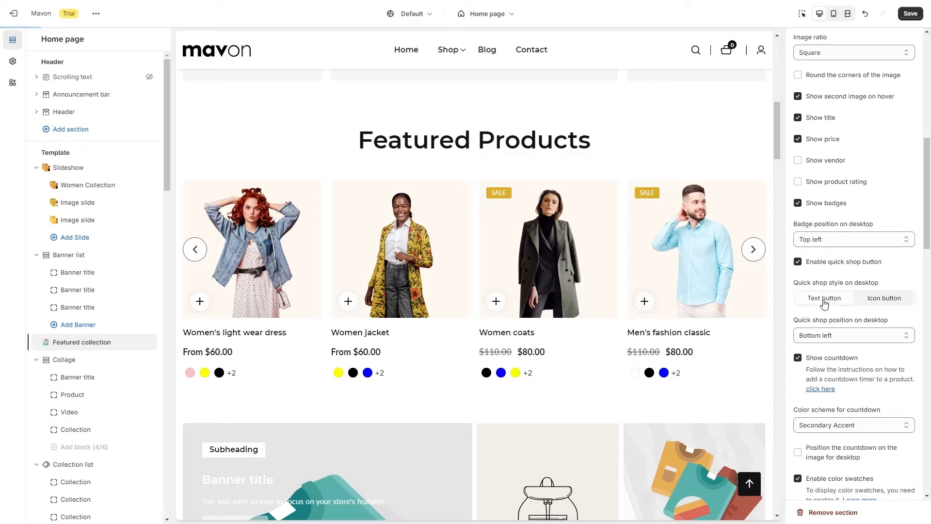
{"action": "left_click", "coordinate": [841, 335]}
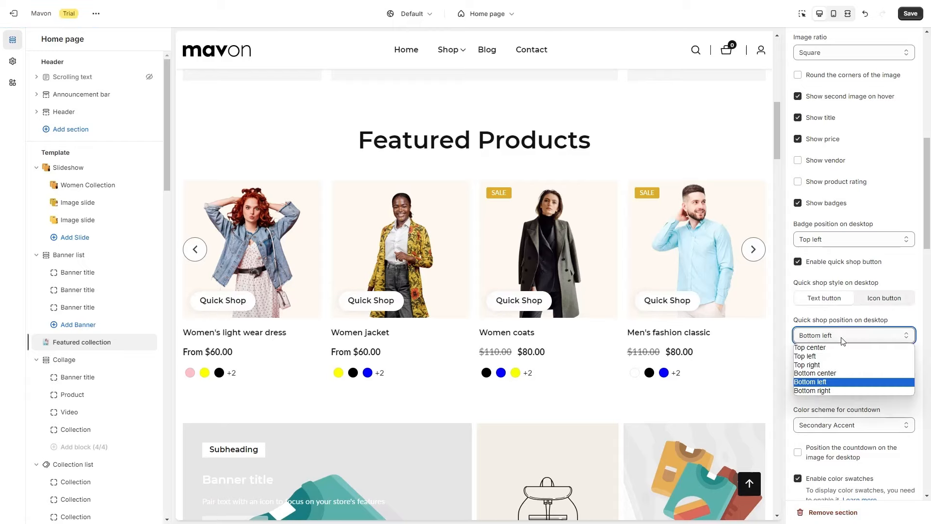
{"action": "left_click", "coordinate": [842, 345]}
{"action": "left_click", "coordinate": [843, 337]}
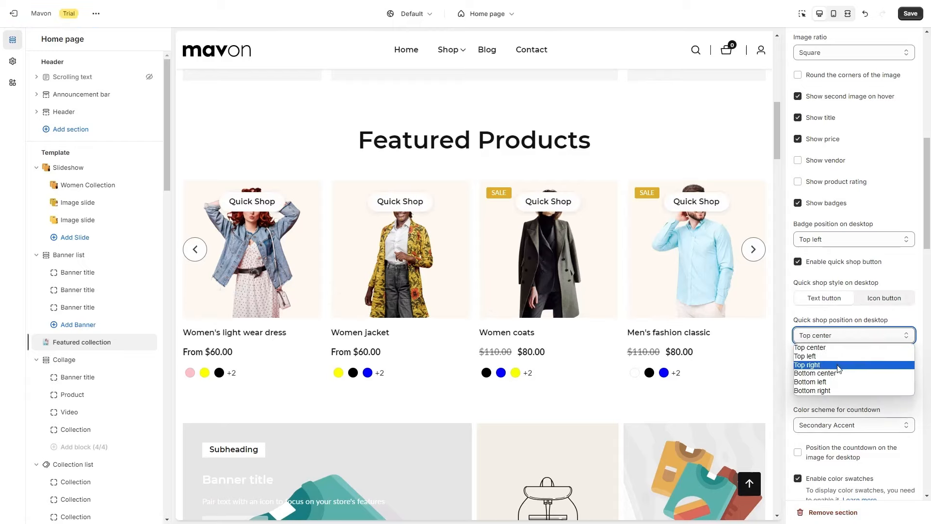
{"action": "left_click", "coordinate": [855, 362]}
{"action": "left_click", "coordinate": [855, 341]}
{"action": "left_click", "coordinate": [862, 341]}
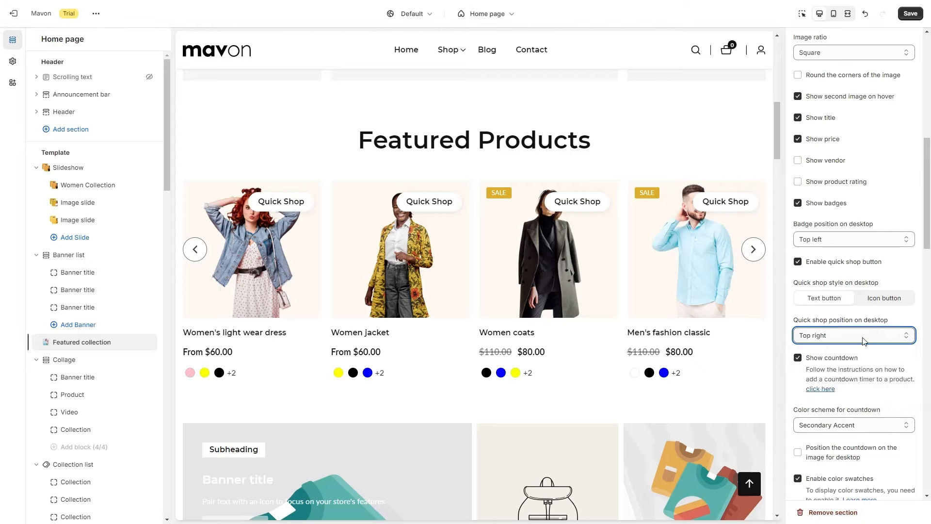
Step: Try 3 columns on desktop in the section's grid settings and return to 4
{"action": "scroll", "coordinate": [864, 337], "scroll_direction": "down", "scroll_amount": 3}
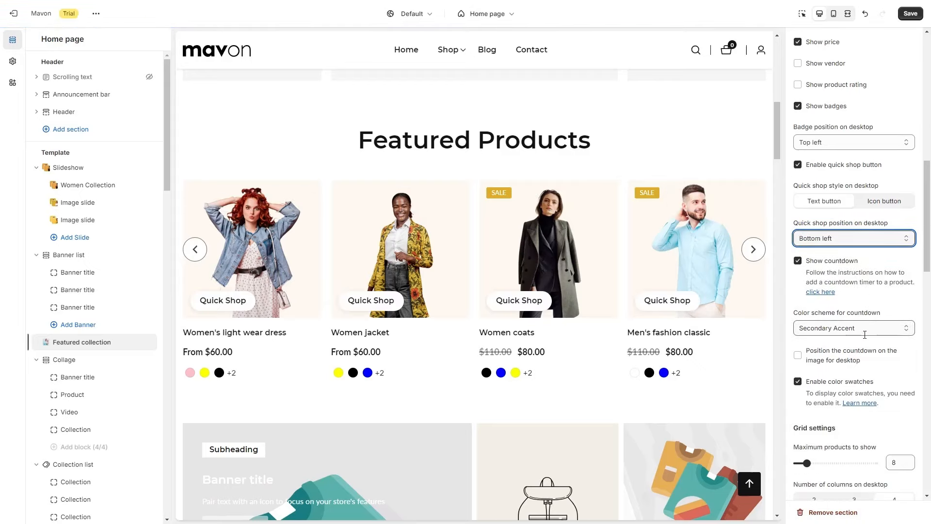
{"action": "scroll", "coordinate": [866, 338], "scroll_direction": "down", "scroll_amount": 2}
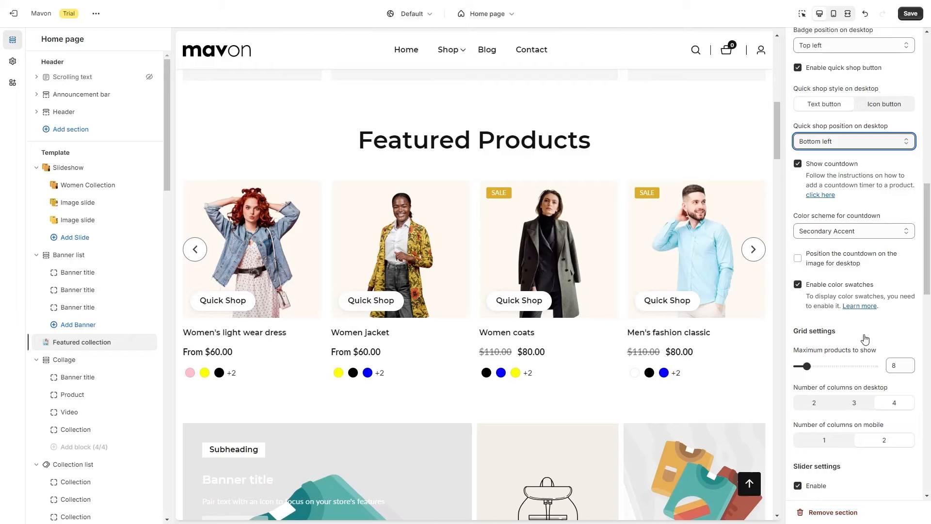
{"action": "scroll", "coordinate": [866, 338], "scroll_direction": "down", "scroll_amount": 3}
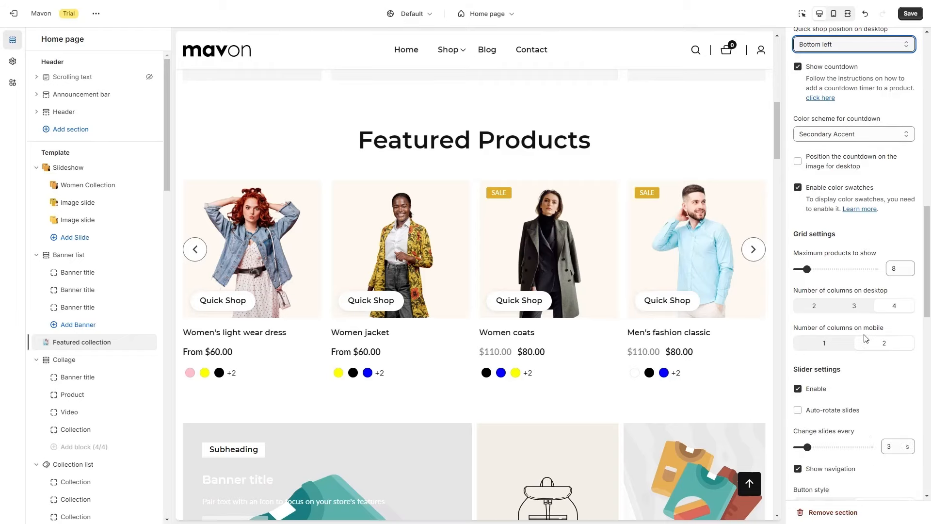
{"action": "left_click", "coordinate": [855, 307]}
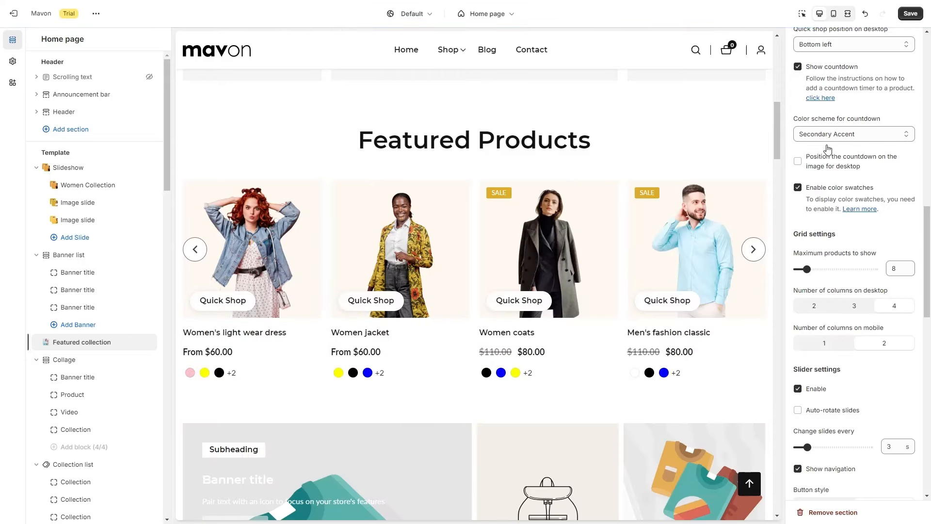
Step: Try 1 column on mobile in the mobile preview, restore 2 columns and return to the desktop preview
{"action": "left_click", "coordinate": [833, 16]}
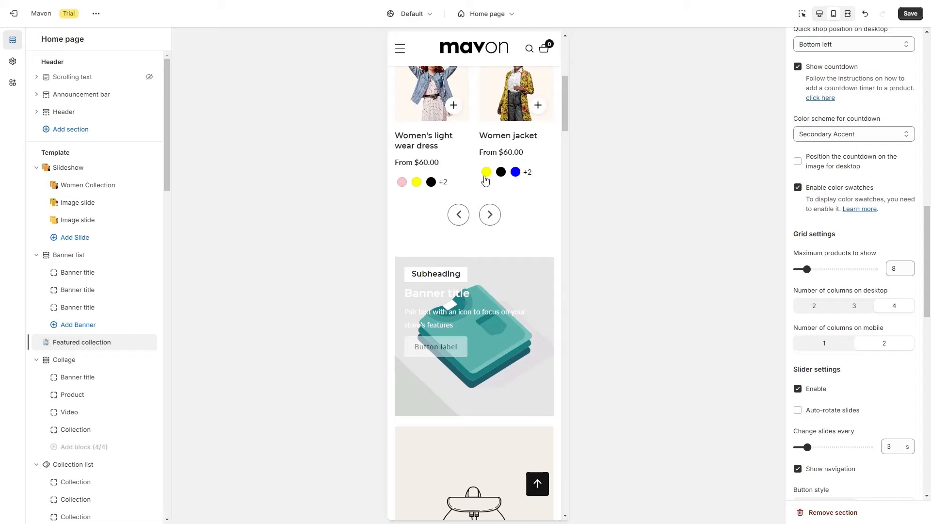
{"action": "scroll", "coordinate": [486, 181], "scroll_direction": "up", "scroll_amount": 2}
{"action": "left_click", "coordinate": [825, 345]}
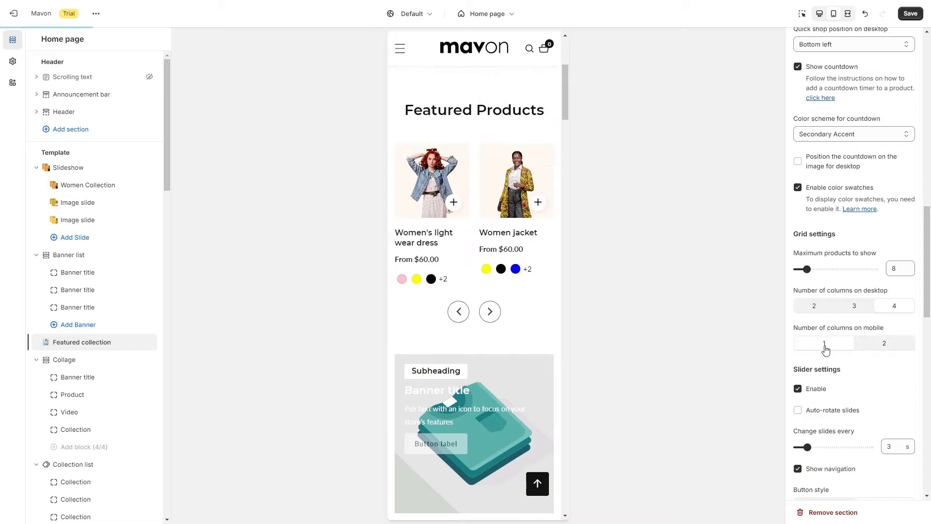
{"action": "left_click", "coordinate": [878, 347]}
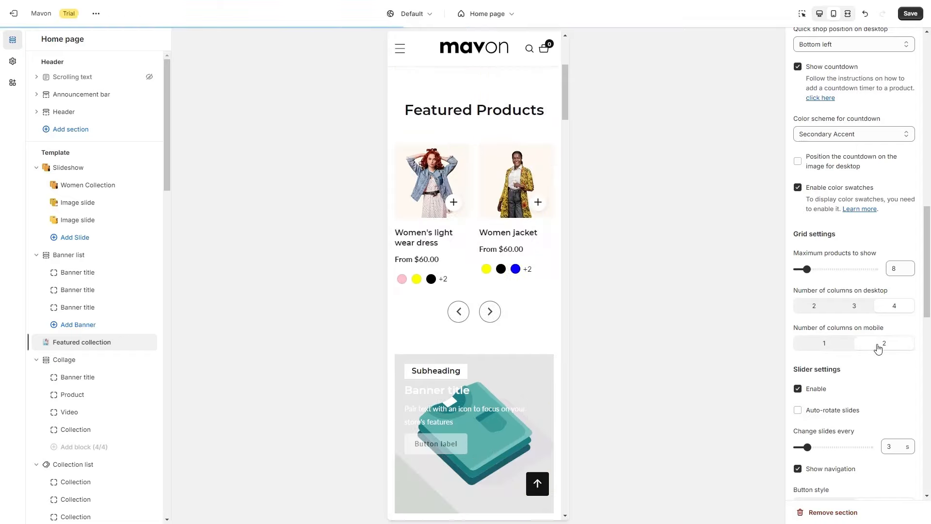
{"action": "left_click", "coordinate": [819, 17]}
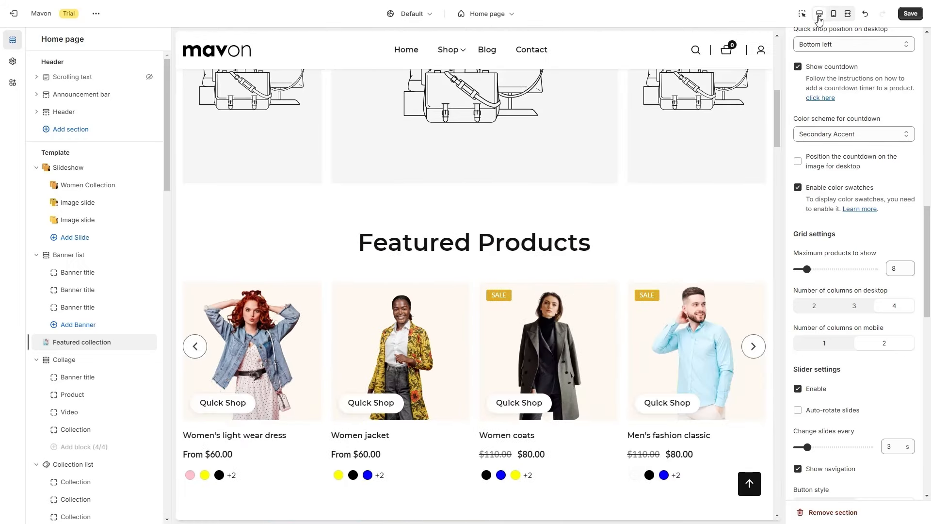
Step: Try disabling the slider in the Featured collection section's slider settings and enable it again
{"action": "scroll", "coordinate": [730, 248], "scroll_direction": "down", "scroll_amount": 1}
{"action": "scroll", "coordinate": [859, 288], "scroll_direction": "down", "scroll_amount": 3}
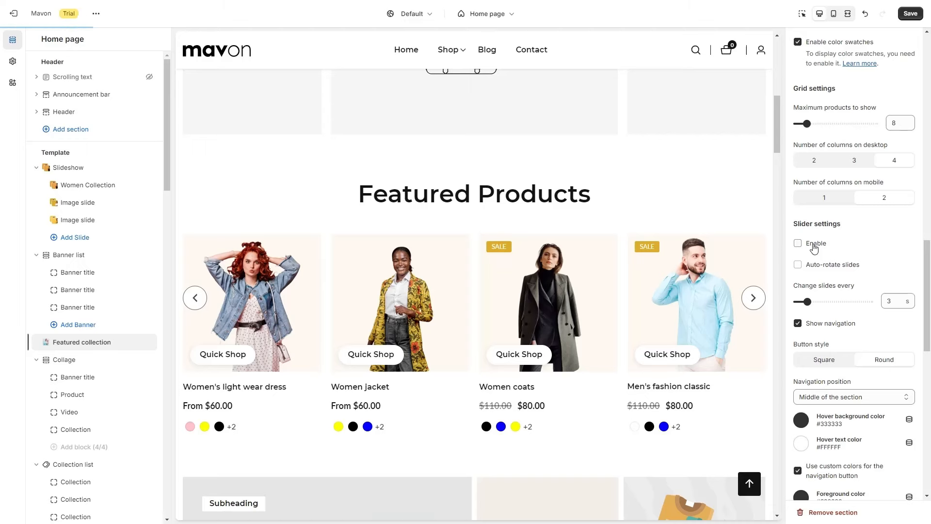
{"action": "scroll", "coordinate": [747, 287], "scroll_direction": "down", "scroll_amount": 1}
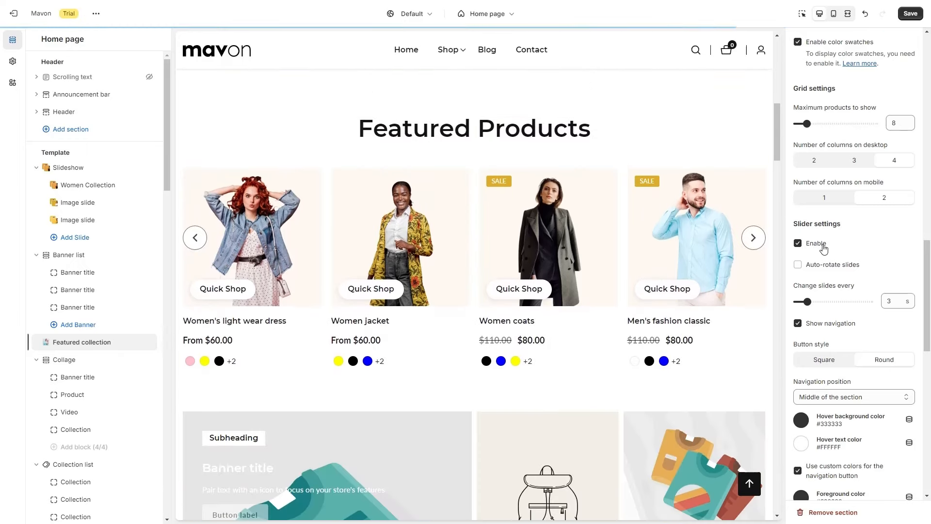
{"action": "scroll", "coordinate": [853, 272], "scroll_direction": "down", "scroll_amount": 2}
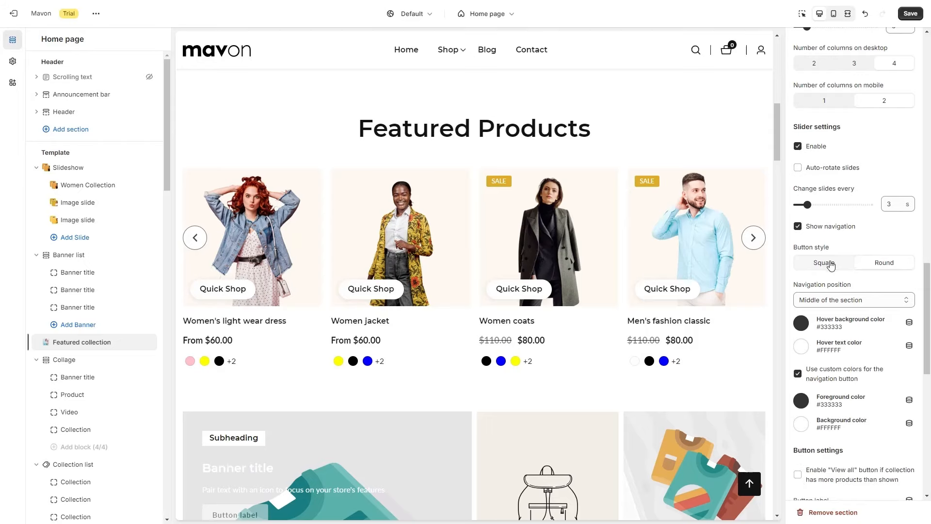
{"action": "scroll", "coordinate": [831, 264], "scroll_direction": "down", "scroll_amount": 1}
{"action": "scroll", "coordinate": [844, 259], "scroll_direction": "down", "scroll_amount": 3}
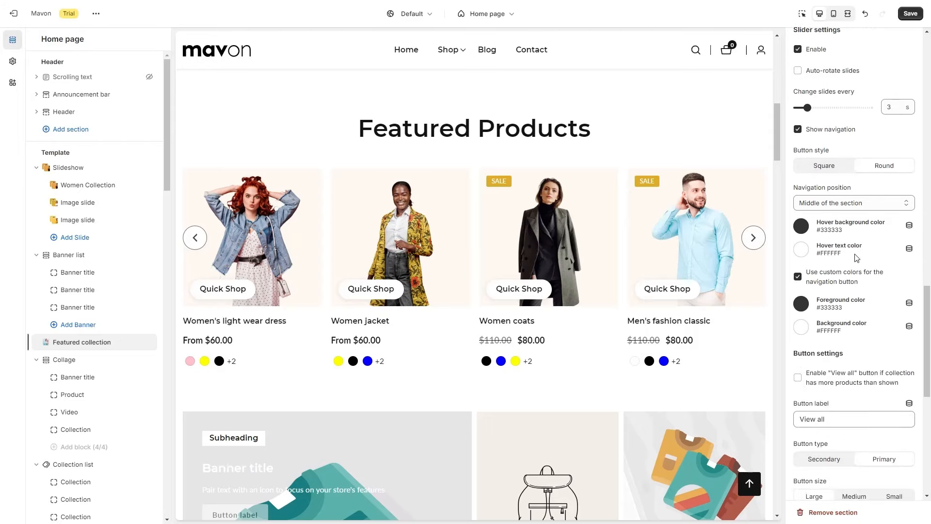
Step: Enable the "View all" button for the Featured collection section and set the maximum products to show to 6
{"action": "scroll", "coordinate": [857, 259], "scroll_direction": "down", "scroll_amount": 1}
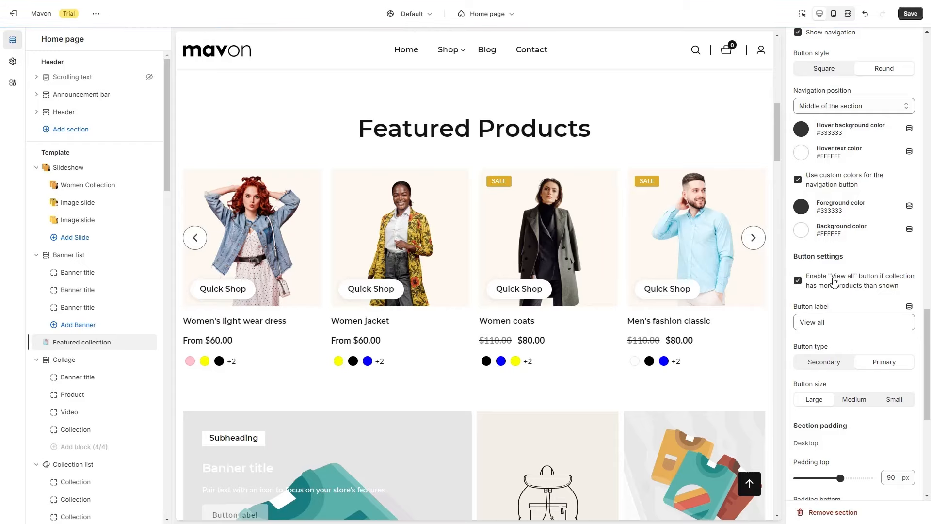
{"action": "scroll", "coordinate": [834, 282], "scroll_direction": "up", "scroll_amount": 10}
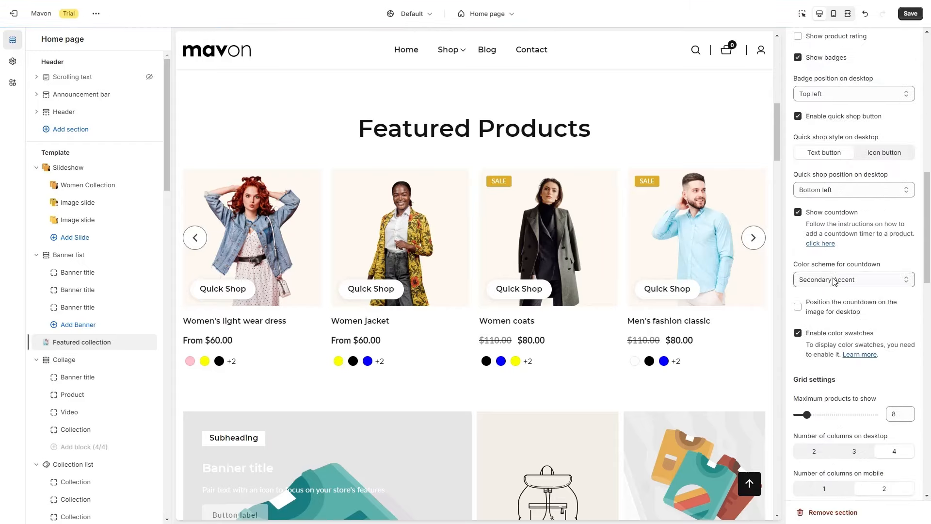
{"action": "scroll", "coordinate": [834, 283], "scroll_direction": "up", "scroll_amount": 5}
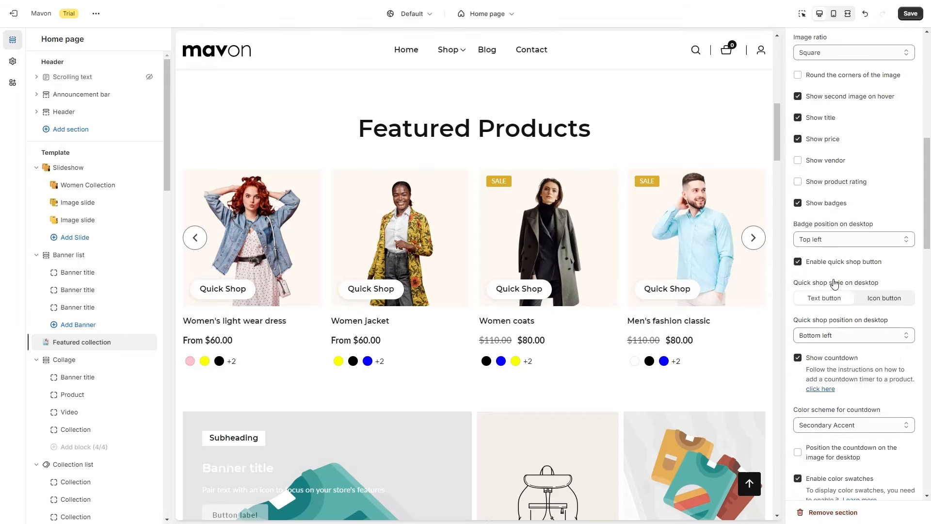
{"action": "scroll", "coordinate": [834, 284], "scroll_direction": "down", "scroll_amount": 6}
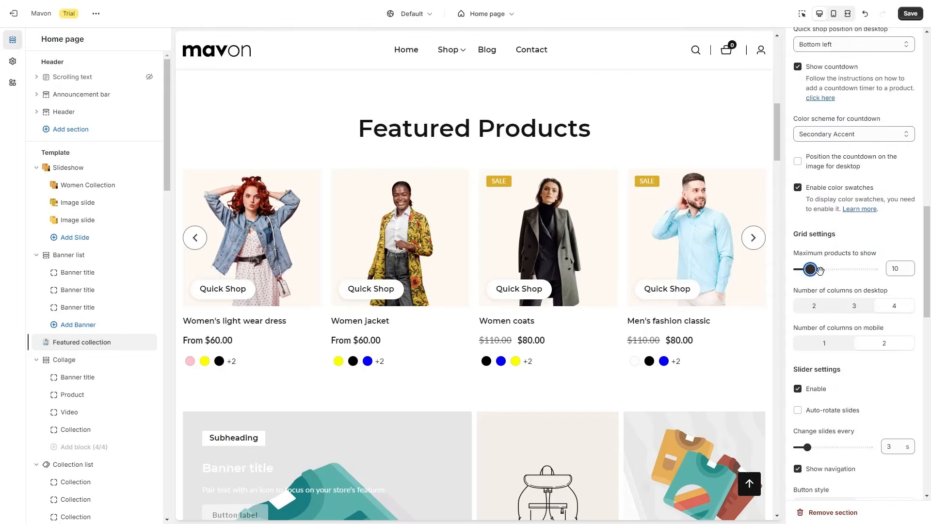
{"action": "left_click_drag", "start_coordinate": [801, 270], "coordinate": [803, 270]}
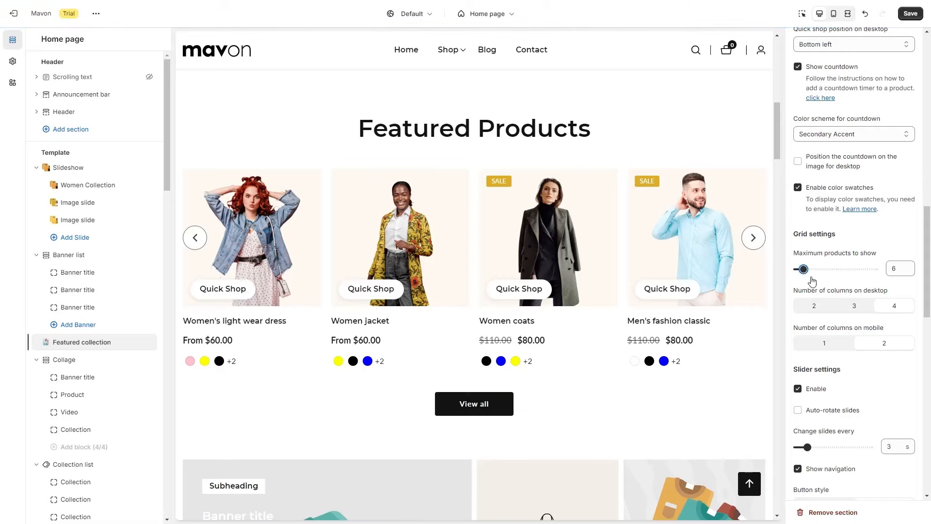
Step: Try turning off the "View all" button in the section's button settings and enable it again
{"action": "scroll", "coordinate": [836, 296], "scroll_direction": "down", "scroll_amount": 7}
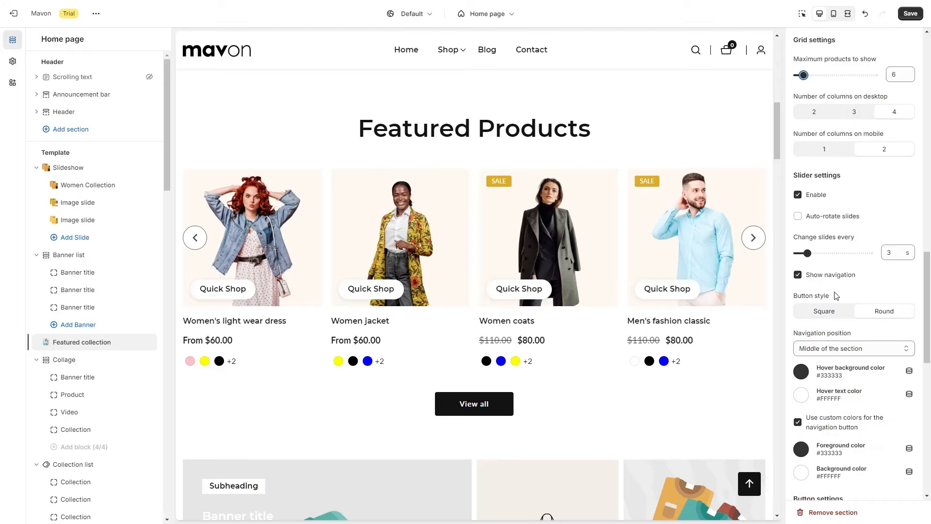
{"action": "scroll", "coordinate": [835, 295], "scroll_direction": "down", "scroll_amount": 3}
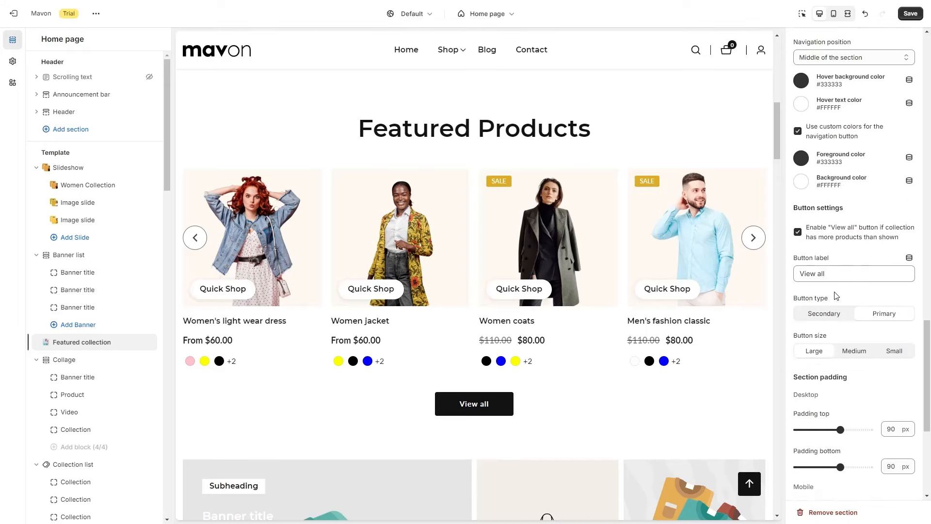
{"action": "left_click", "coordinate": [815, 239]}
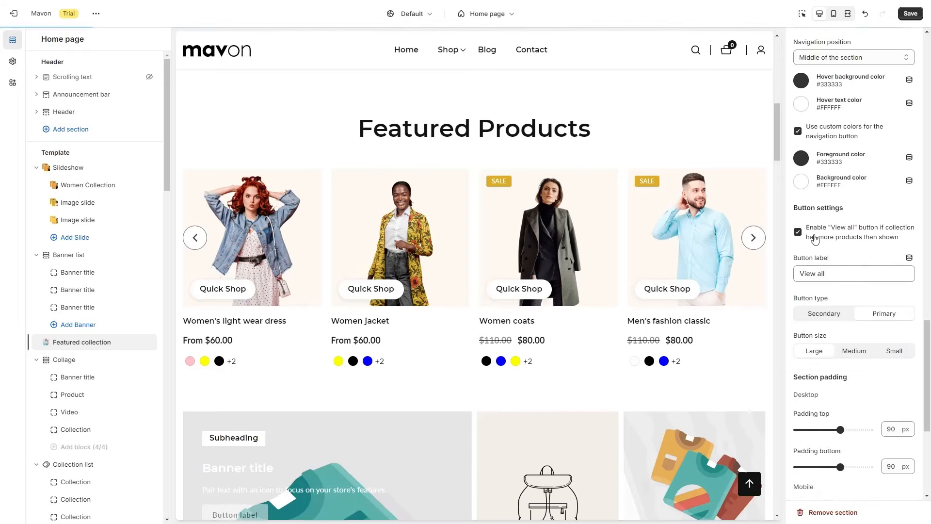
{"action": "scroll", "coordinate": [831, 271], "scroll_direction": "down", "scroll_amount": 2}
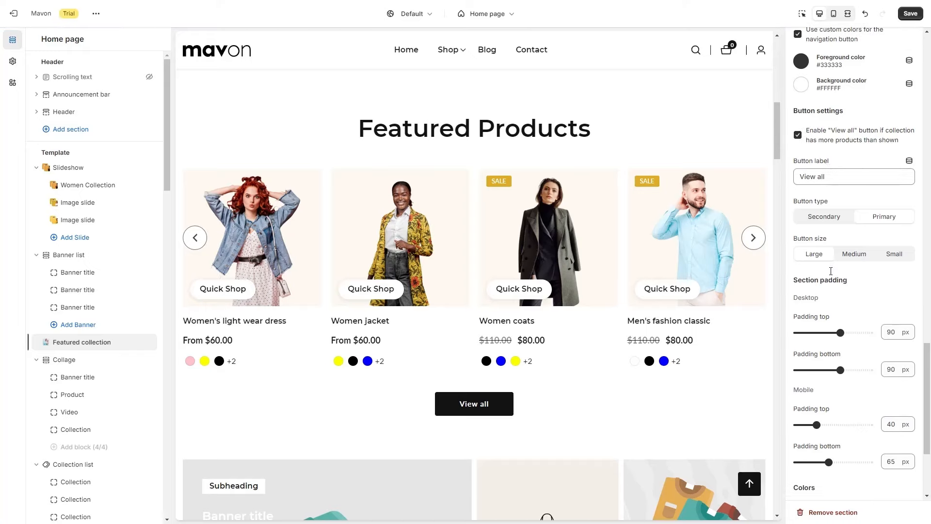
Step: Try the Secondary type for the "View all" button, return to Primary and set the button size to Small
{"action": "left_click", "coordinate": [827, 220]}
{"action": "left_click", "coordinate": [890, 221]}
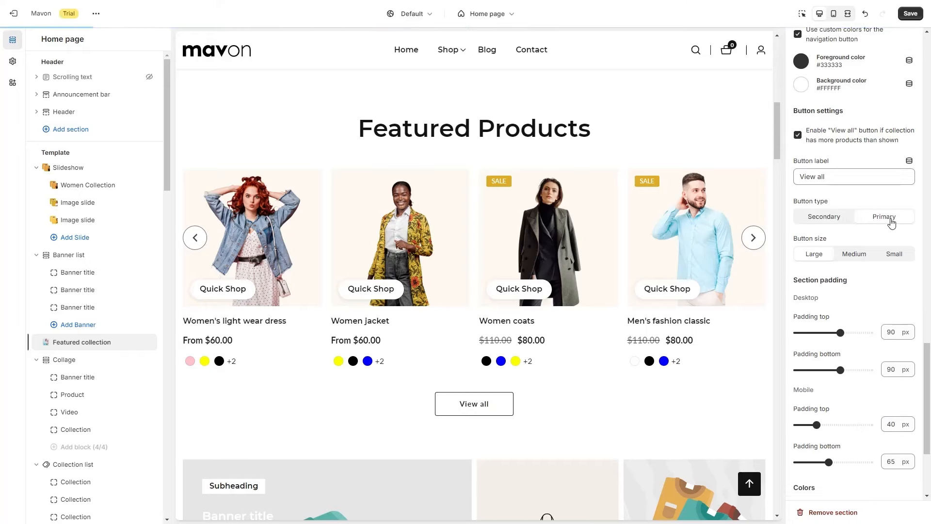
{"action": "left_click", "coordinate": [905, 255]}
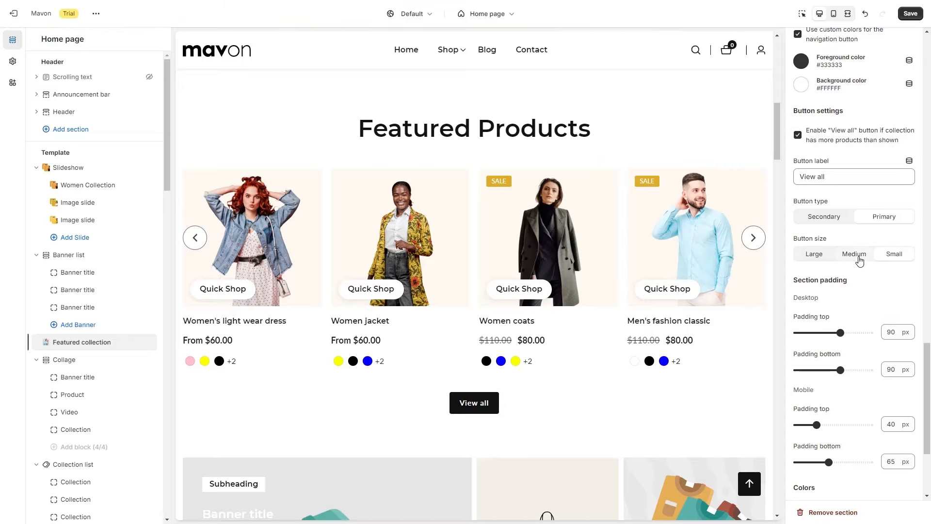
Step: Try the Primary Accent, Secondary Accent, Background 2 and Inverse color schemes on the section, return to Background 1 and save the changes
{"action": "scroll", "coordinate": [861, 260], "scroll_direction": "down", "scroll_amount": 3}
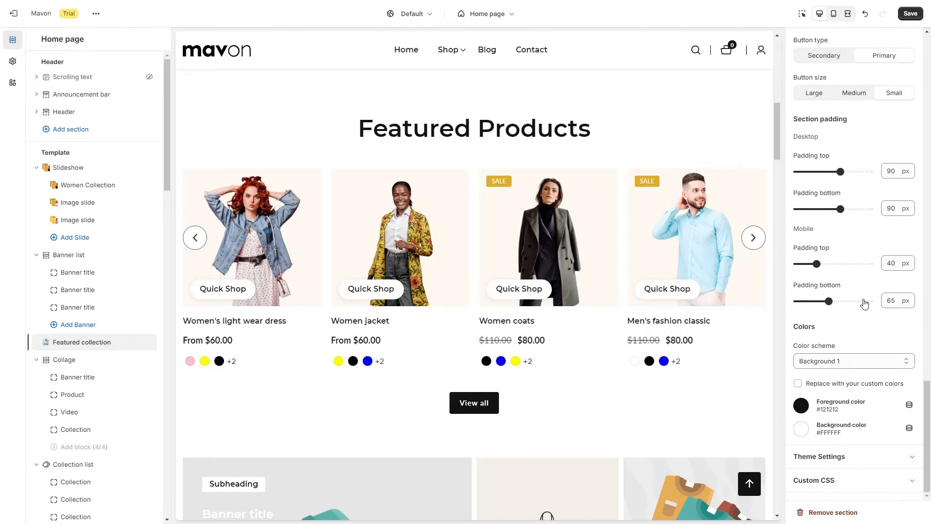
{"action": "left_click", "coordinate": [853, 361]}
{"action": "left_click", "coordinate": [852, 374]}
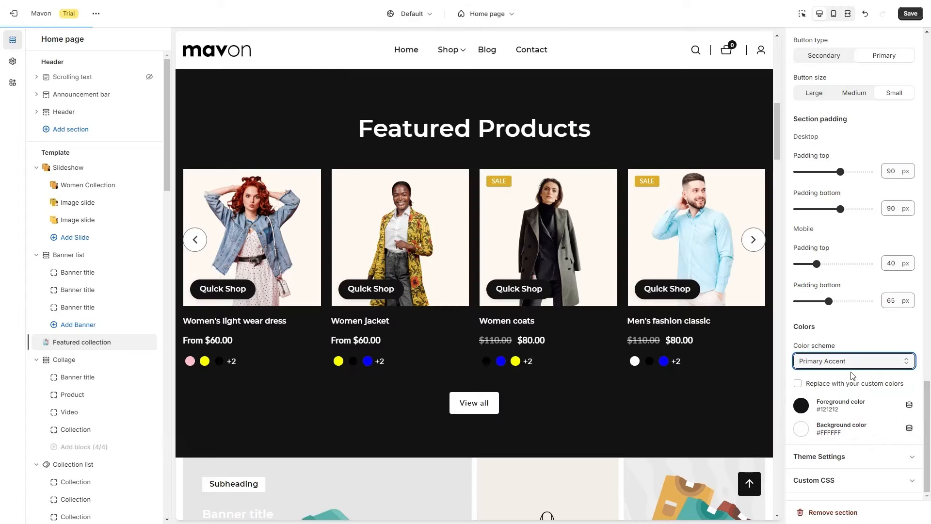
{"action": "left_click", "coordinate": [852, 361]}
{"action": "left_click", "coordinate": [843, 384]}
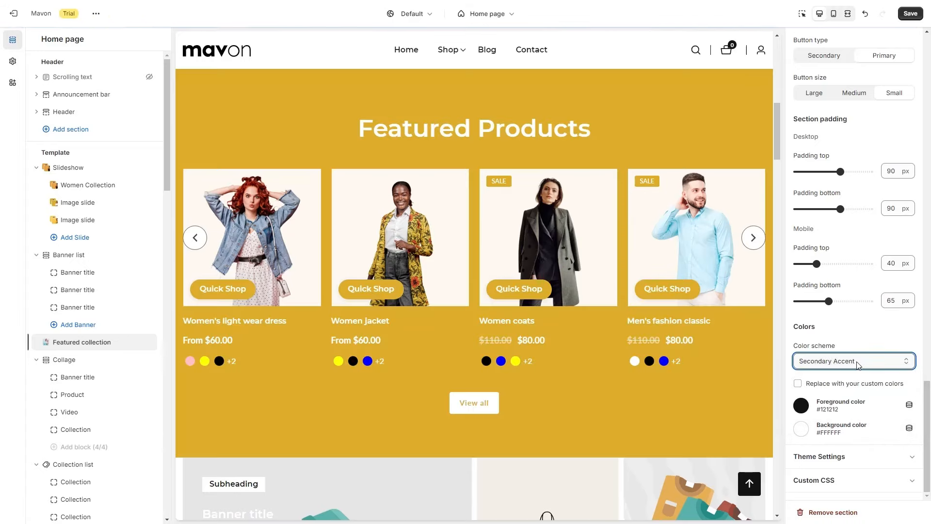
{"action": "left_click", "coordinate": [853, 361]}
{"action": "left_click", "coordinate": [856, 393]}
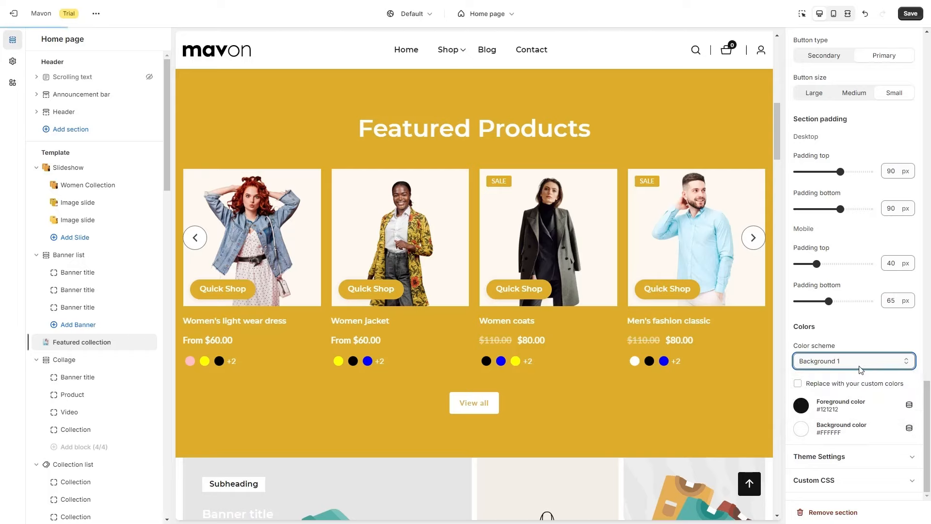
{"action": "left_click", "coordinate": [859, 367]}
{"action": "left_click", "coordinate": [841, 401]}
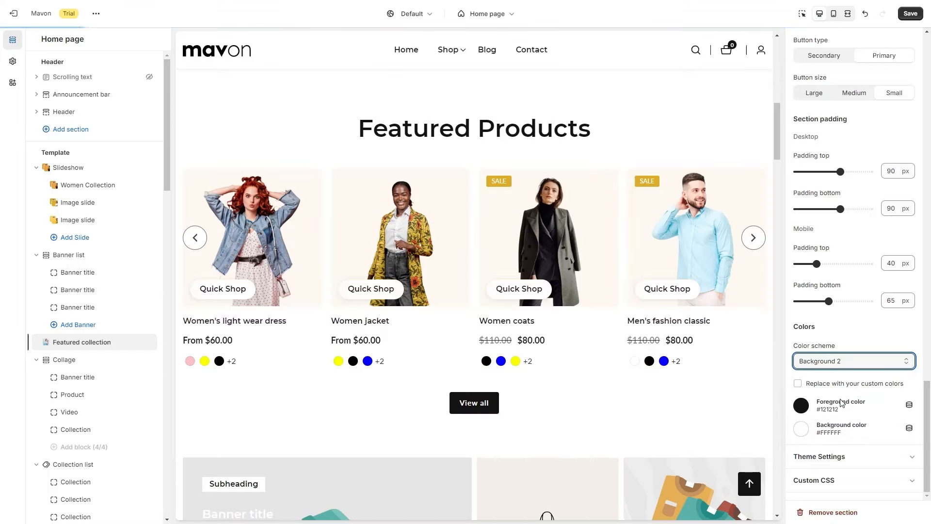
{"action": "left_click", "coordinate": [854, 361]}
{"action": "left_click", "coordinate": [834, 405]}
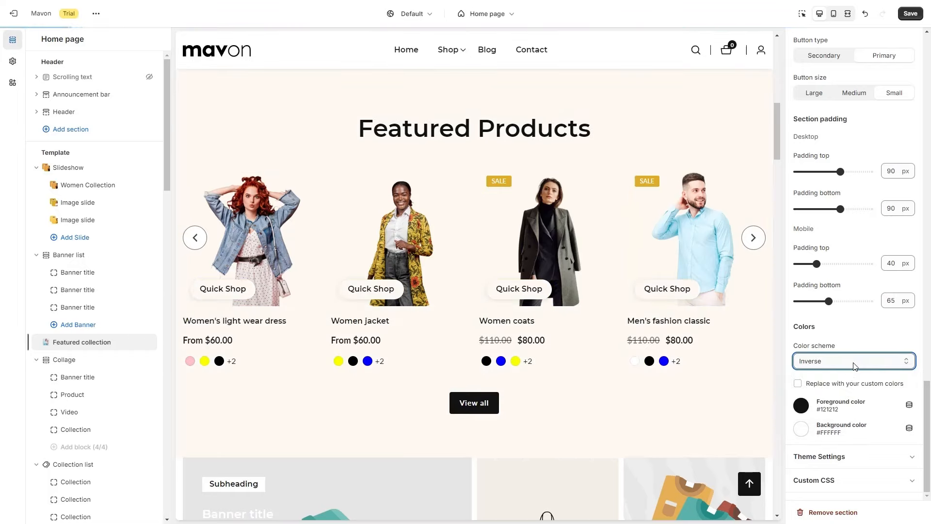
{"action": "left_click", "coordinate": [854, 363]}
{"action": "left_click", "coordinate": [834, 375]}
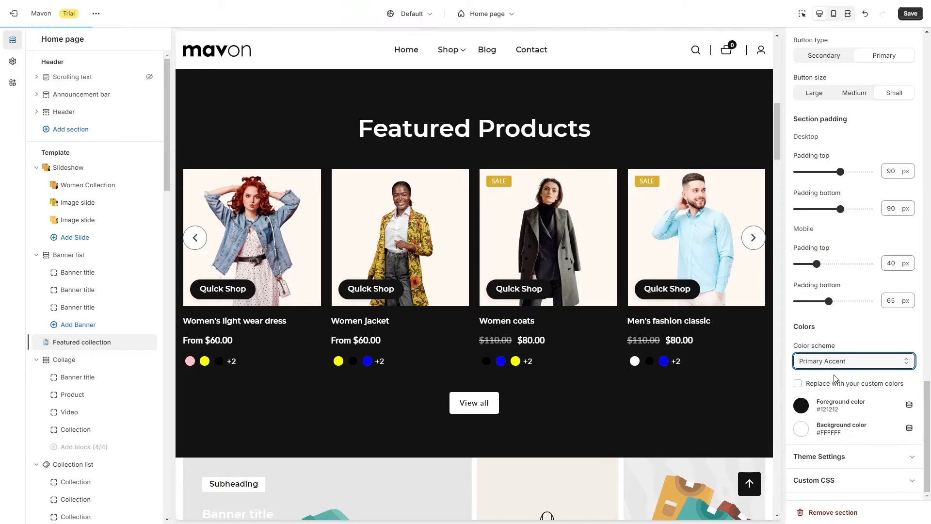
{"action": "left_click", "coordinate": [836, 363]}
{"action": "left_click", "coordinate": [836, 390]}
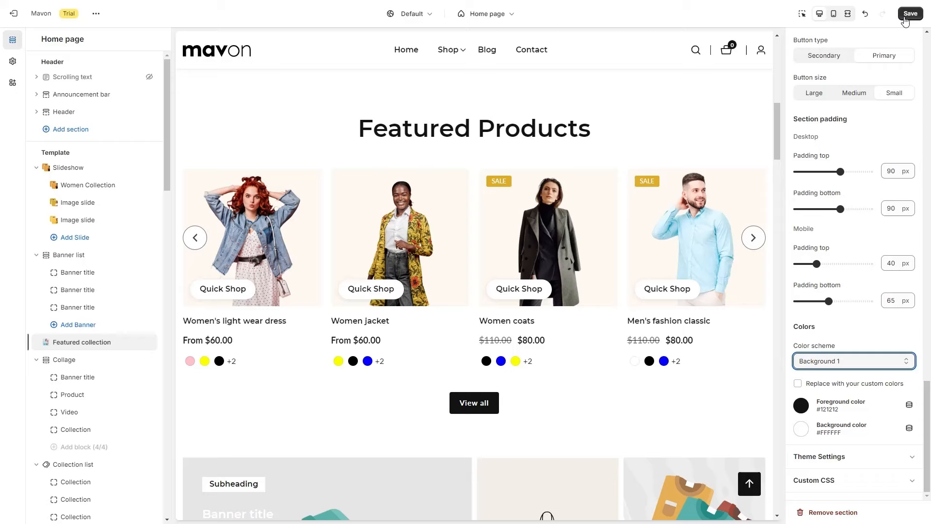
{"action": "left_click", "coordinate": [908, 15]}
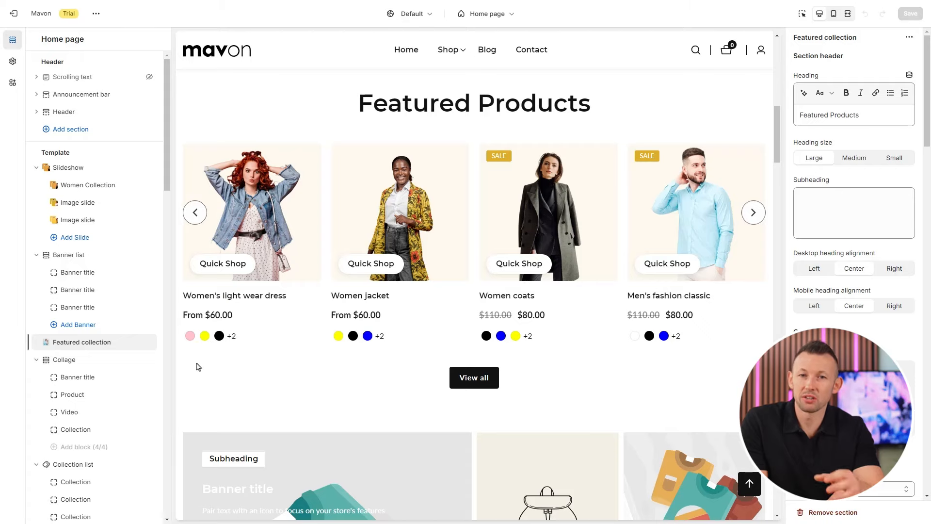
Step: Assign the Featured Product collection to the first Collection block of the Collection list section
{"action": "scroll", "coordinate": [139, 368], "scroll_direction": "down", "scroll_amount": 2}
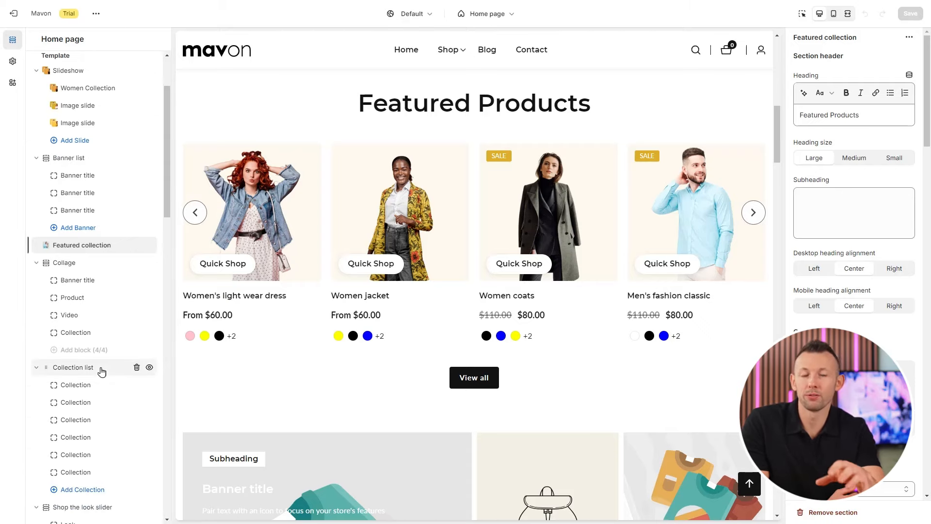
{"action": "left_click", "coordinate": [100, 368]}
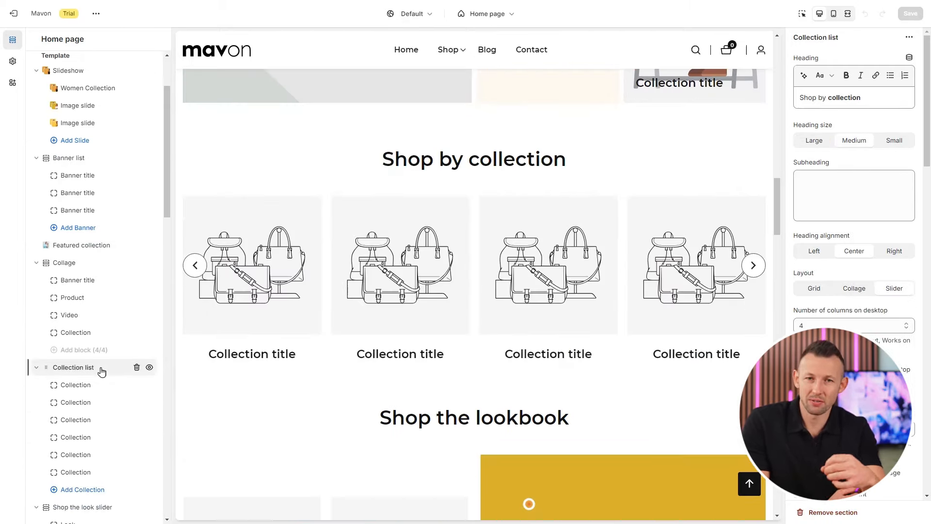
{"action": "left_click", "coordinate": [86, 387]}
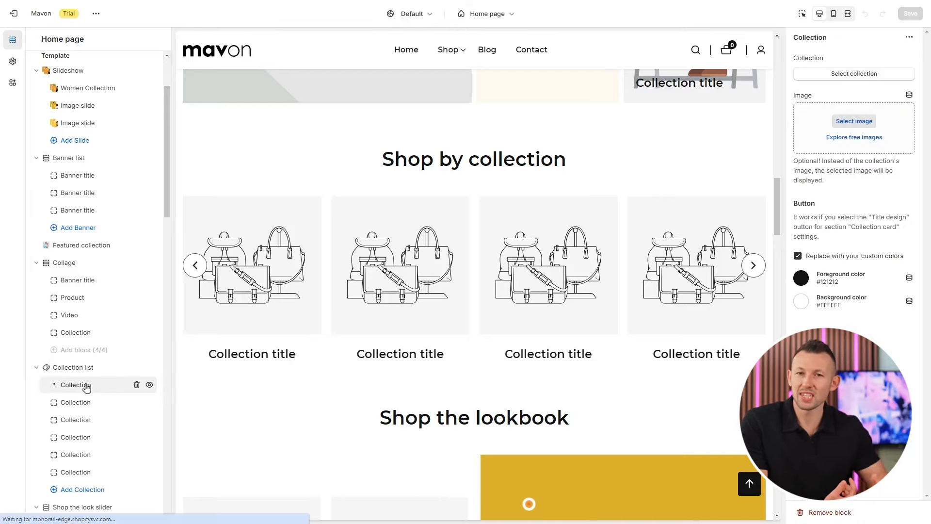
{"action": "left_click", "coordinate": [830, 76]}
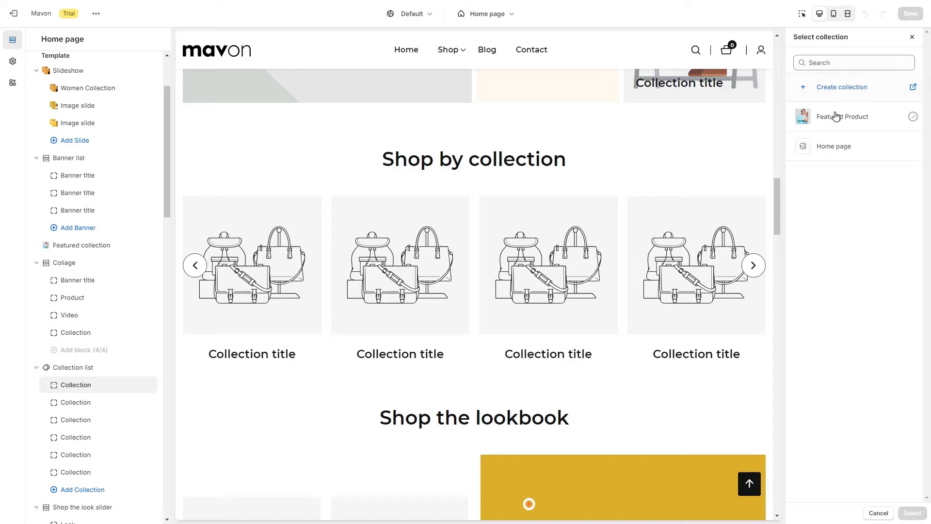
{"action": "left_click", "coordinate": [836, 119]}
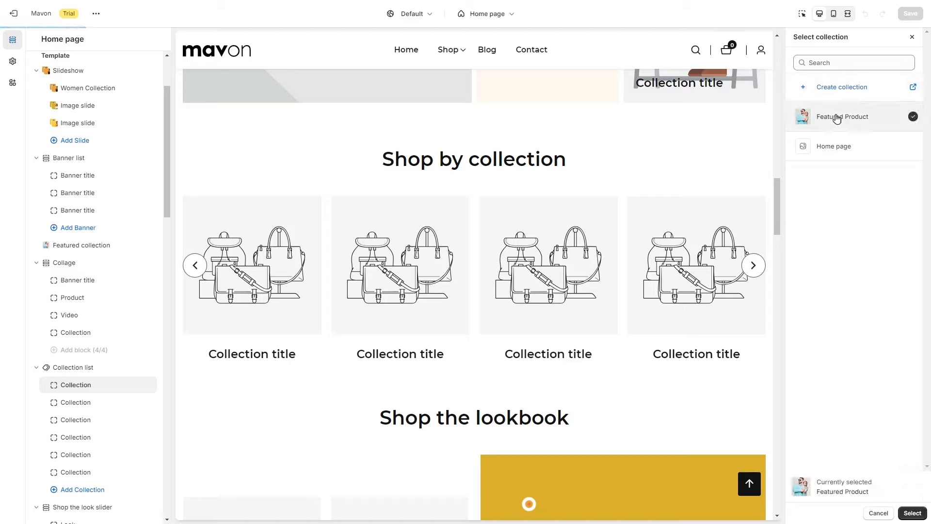
{"action": "left_click", "coordinate": [906, 514]}
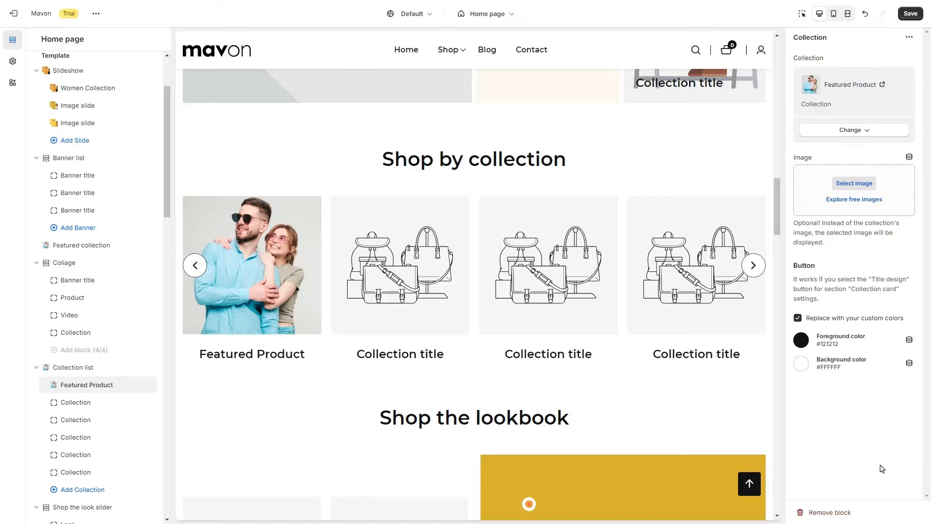
Step: Try the library image Group444 as the Featured Product block's custom image and remove it again
{"action": "left_click", "coordinate": [862, 186]}
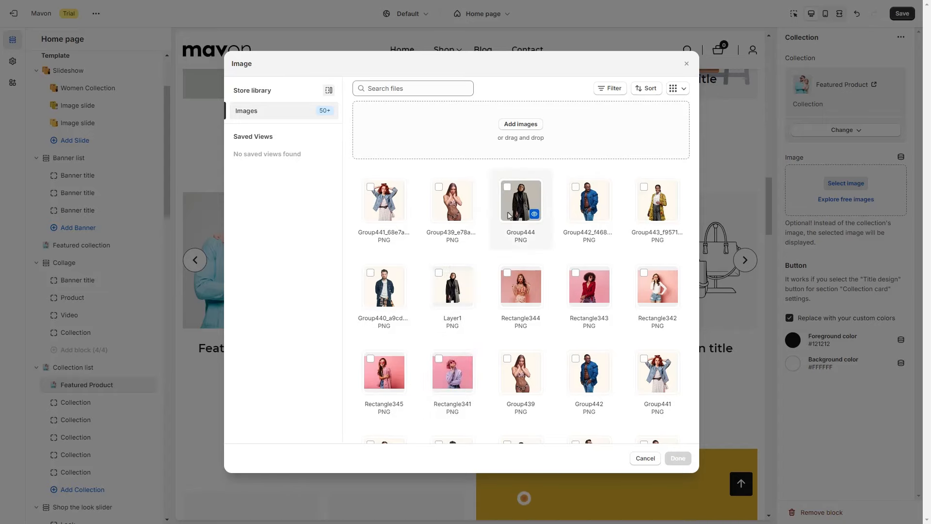
{"action": "left_click", "coordinate": [507, 187]}
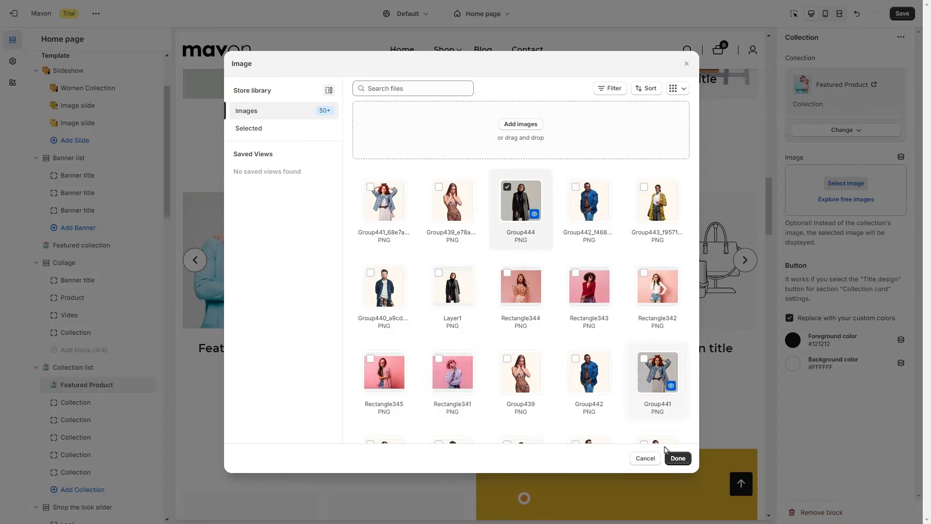
{"action": "left_click", "coordinate": [678, 458]}
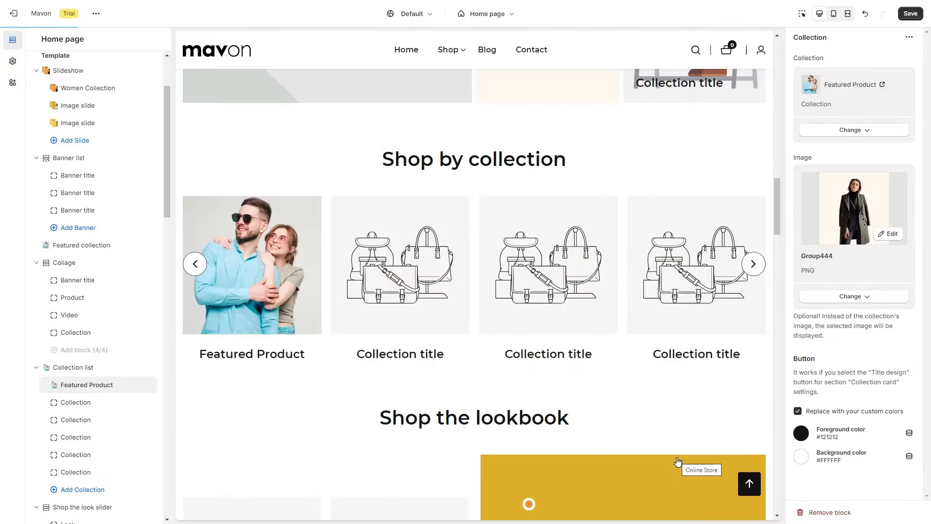
{"action": "left_click", "coordinate": [868, 297]}
{"action": "left_click", "coordinate": [847, 353]}
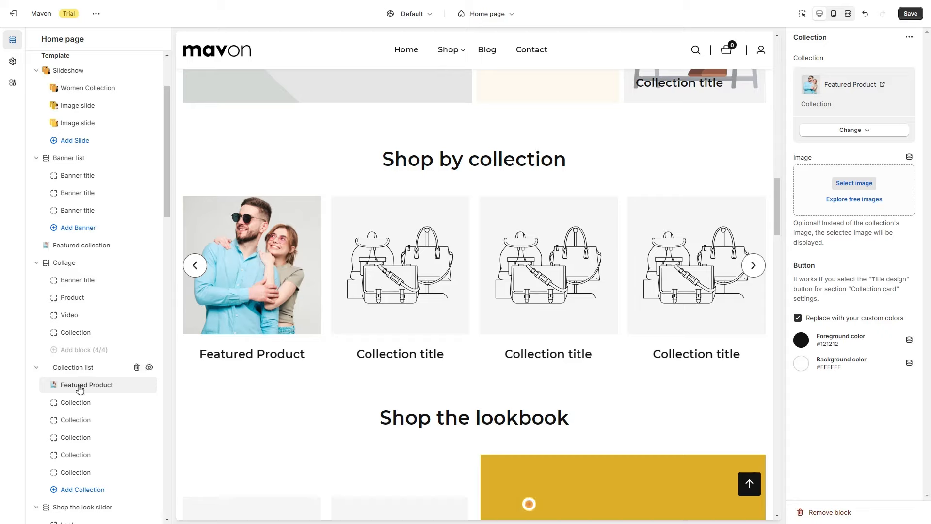
Step: From the Collection list's second Collection block, create and save a new collection titled "Women Fashion"
{"action": "left_click", "coordinate": [71, 403]}
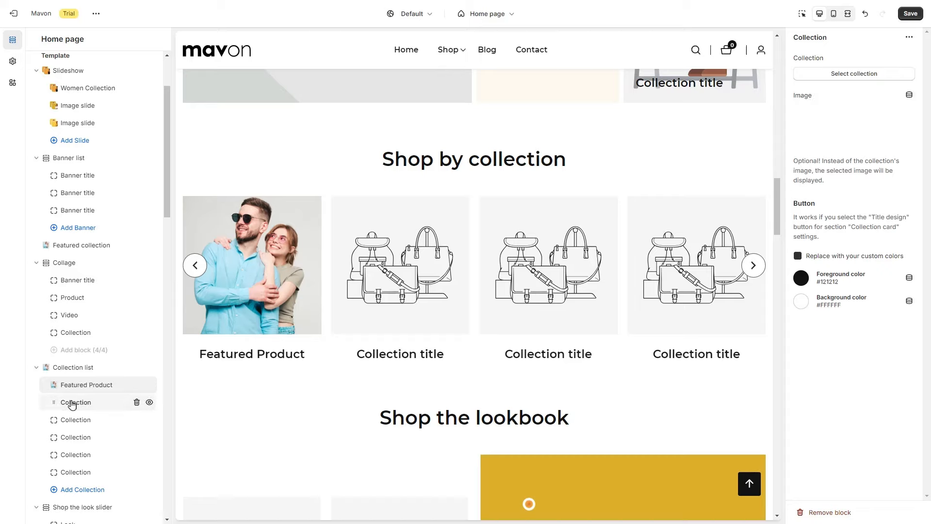
{"action": "left_click", "coordinate": [848, 74]}
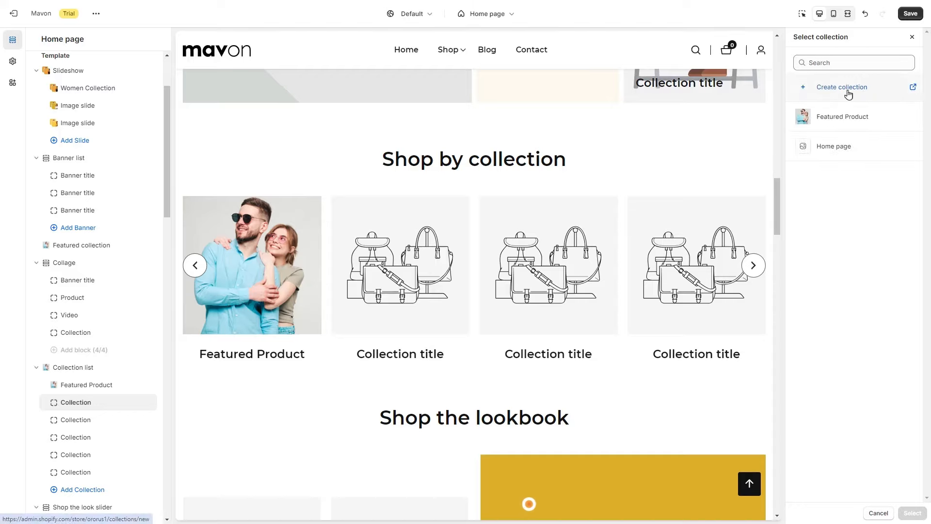
{"action": "left_click", "coordinate": [848, 92]}
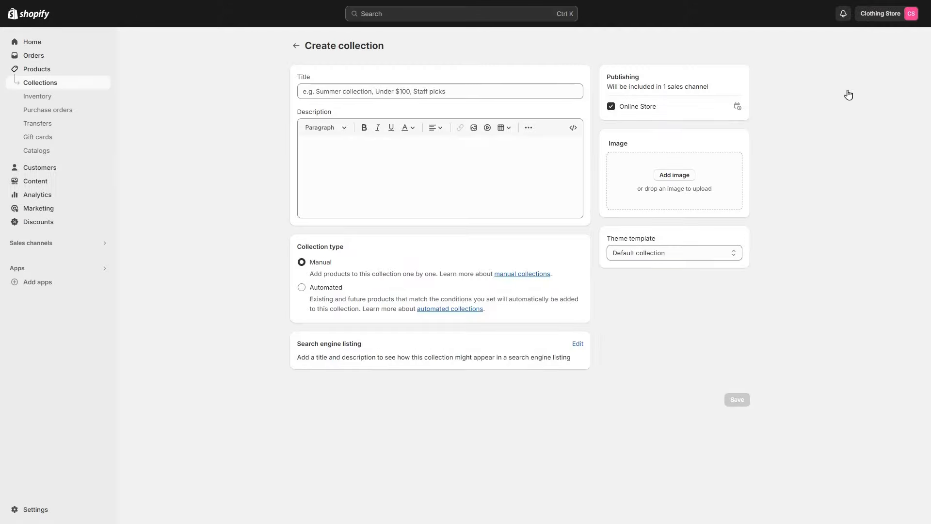
{"action": "left_click", "coordinate": [370, 96]}
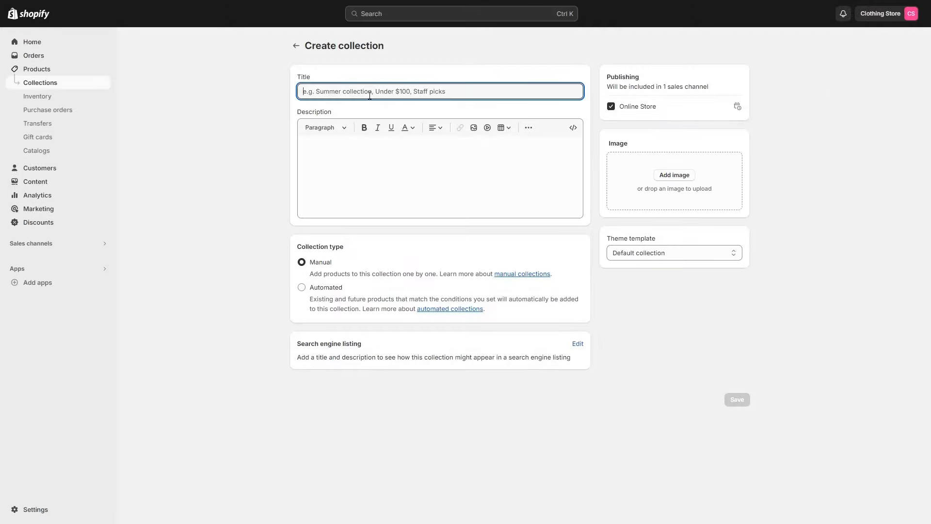
{"action": "type", "text": "Women Fashion"}
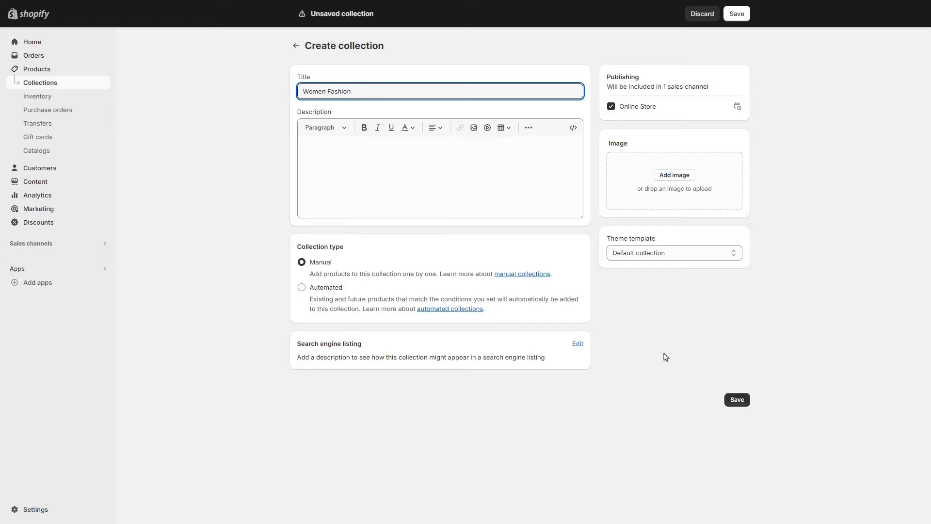
{"action": "left_click", "coordinate": [740, 403]}
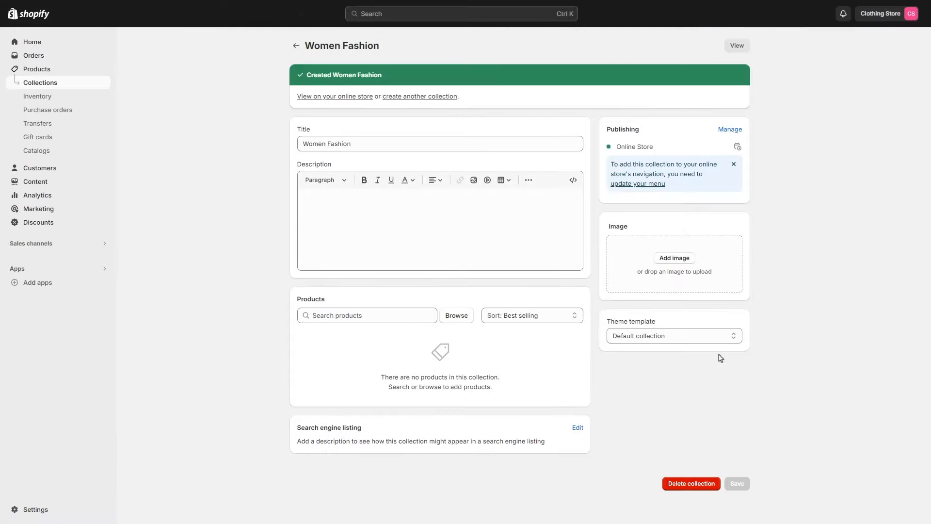
Step: Add Long sleeve top, Pieces Short Sleeve Sweater, Women coats, Women jacket, Women knit top and Women's light wear dress to the Women Fashion collection
{"action": "left_click", "coordinate": [453, 318]}
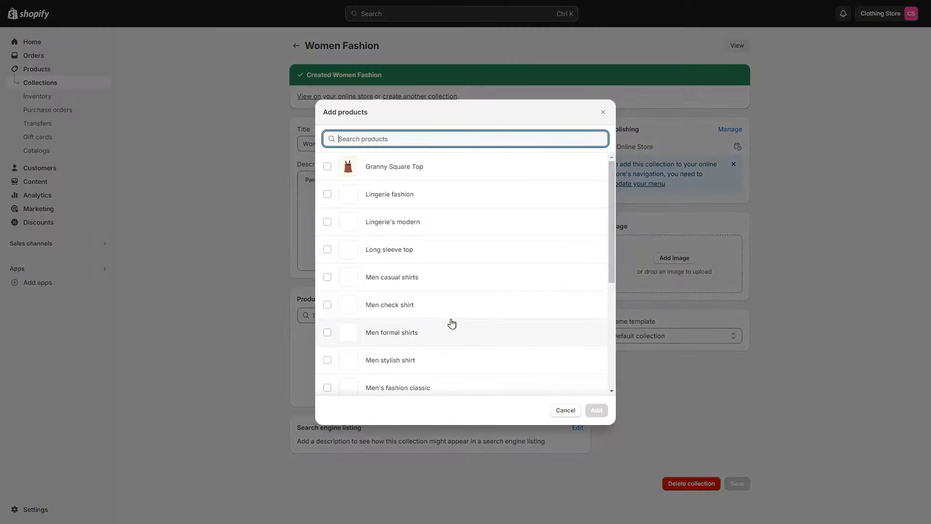
{"action": "left_click", "coordinate": [423, 252]}
{"action": "scroll", "coordinate": [415, 328], "scroll_direction": "down", "scroll_amount": 2}
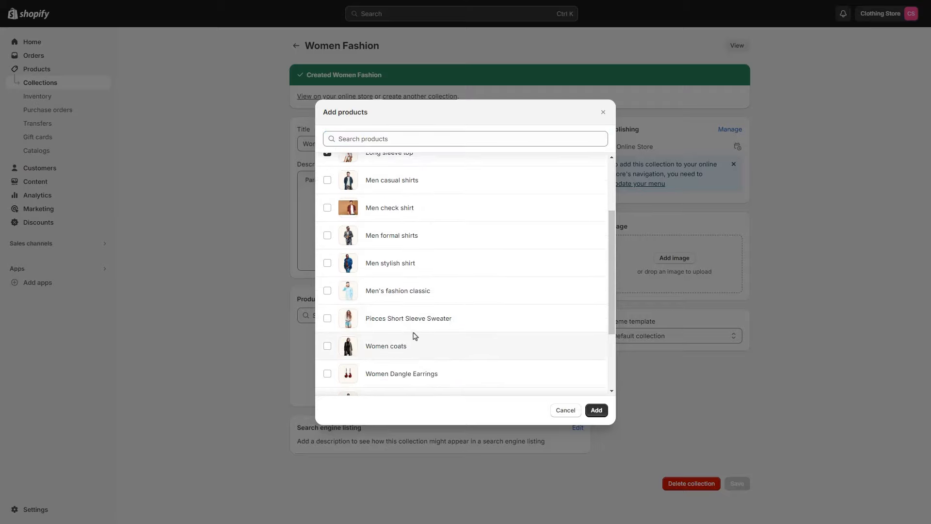
{"action": "left_click", "coordinate": [409, 322]}
{"action": "scroll", "coordinate": [410, 322], "scroll_direction": "down", "scroll_amount": 1}
{"action": "scroll", "coordinate": [409, 324], "scroll_direction": "down", "scroll_amount": 2}
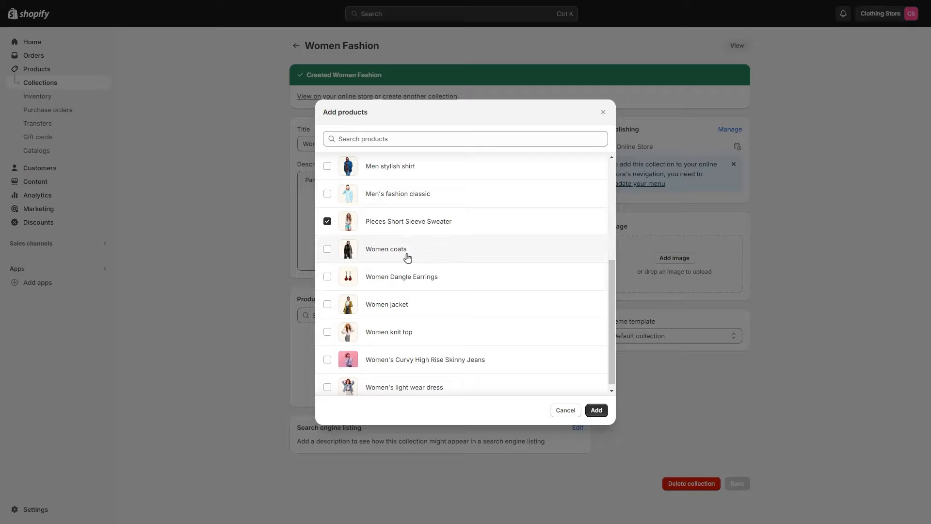
{"action": "scroll", "coordinate": [407, 257], "scroll_direction": "down", "scroll_amount": 1}
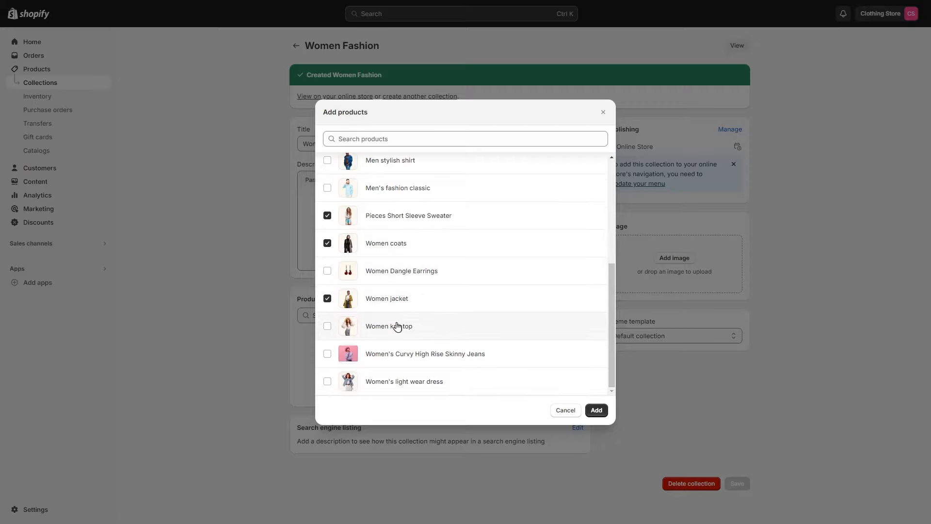
{"action": "left_click", "coordinate": [397, 325]}
{"action": "left_click", "coordinate": [401, 381]}
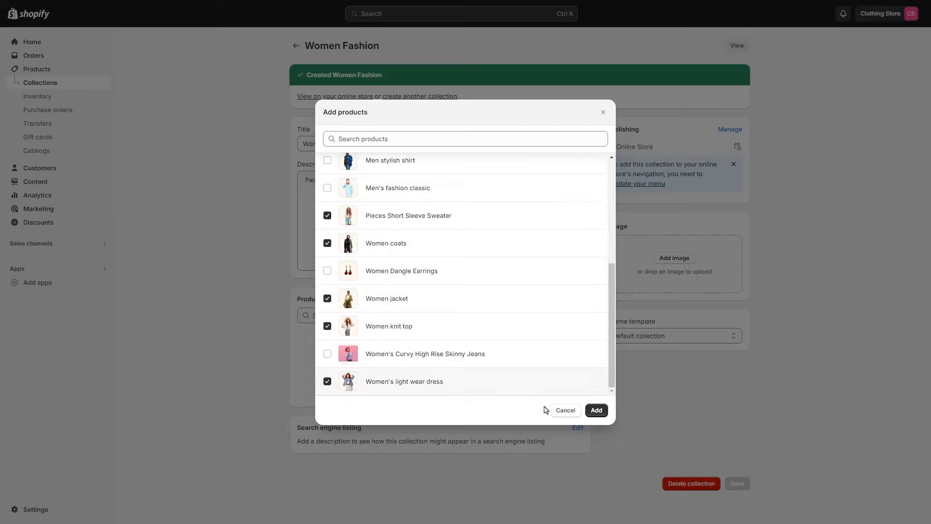
{"action": "left_click", "coordinate": [596, 410]}
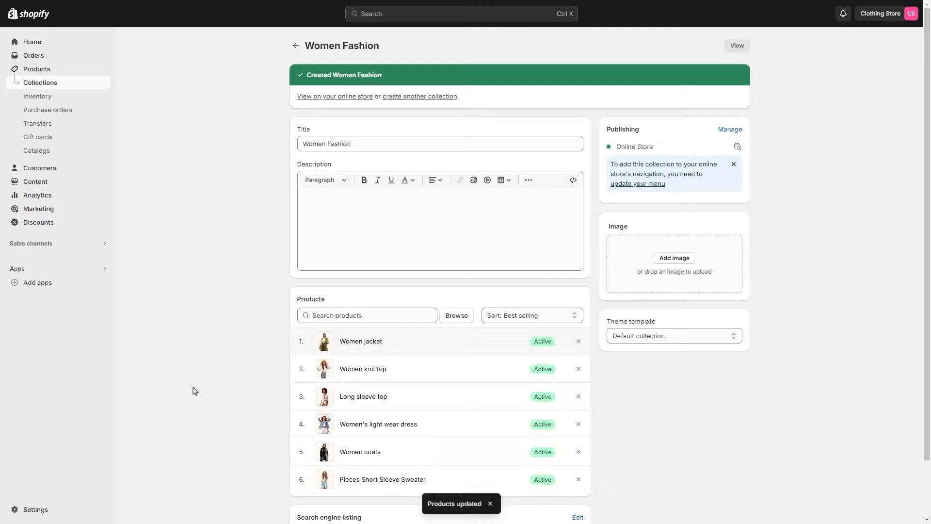
Step: Create and save another collection titled "Men Fashion" with the description "Our men collection"
{"action": "left_click", "coordinate": [58, 86]}
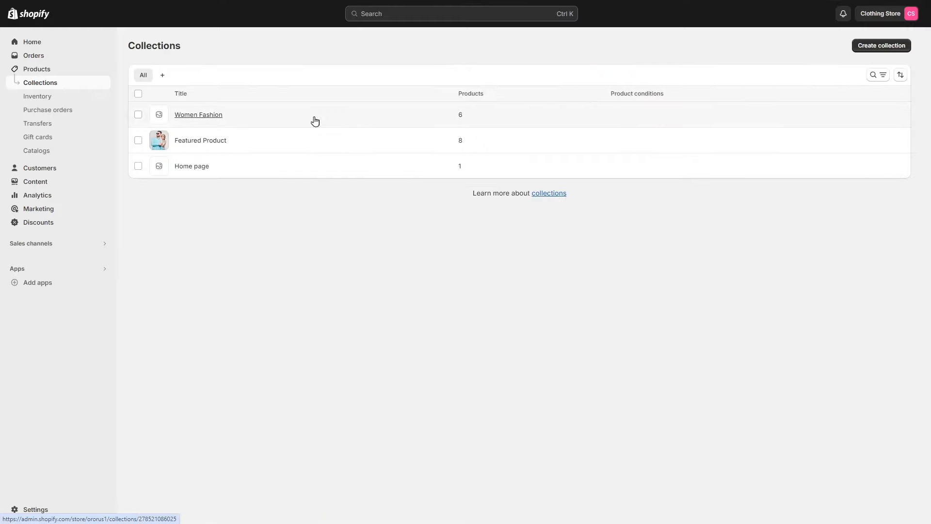
{"action": "left_click", "coordinate": [878, 54]}
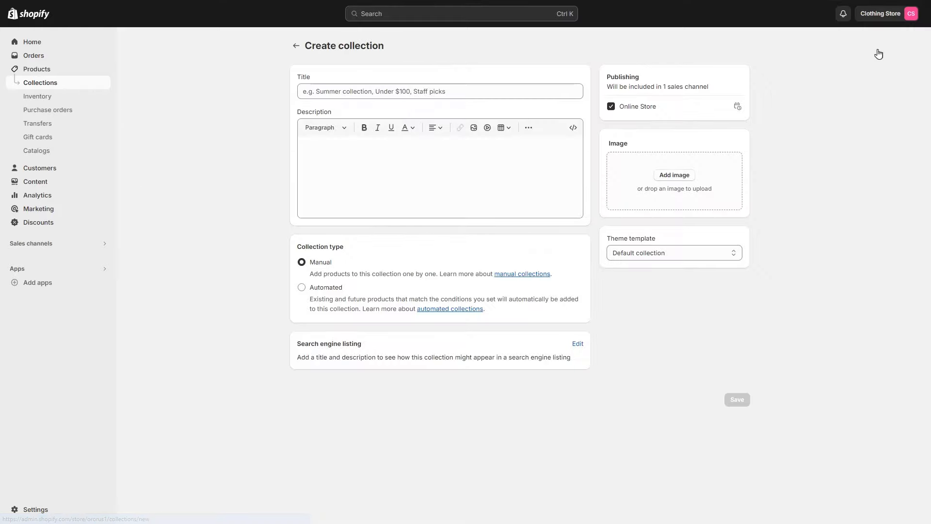
{"action": "left_click", "coordinate": [423, 96]}
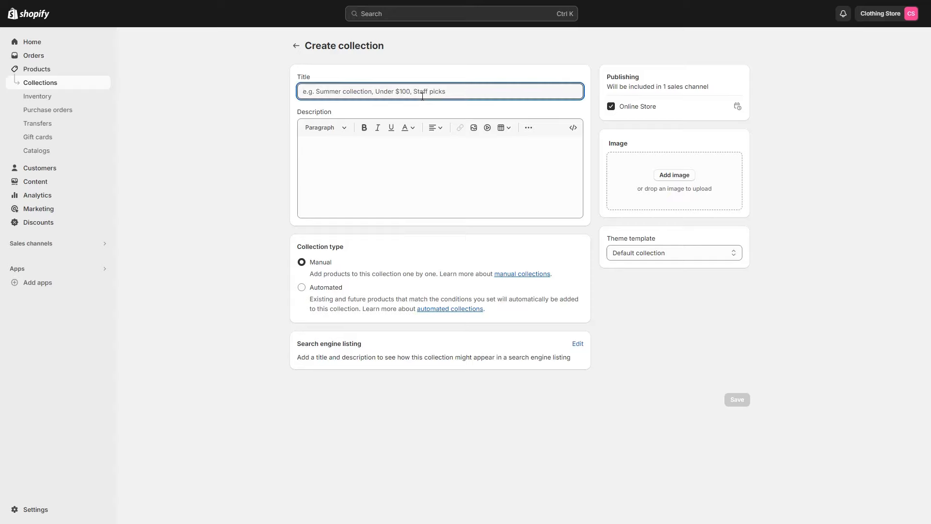
{"action": "type", "text": "Men Fashion"}
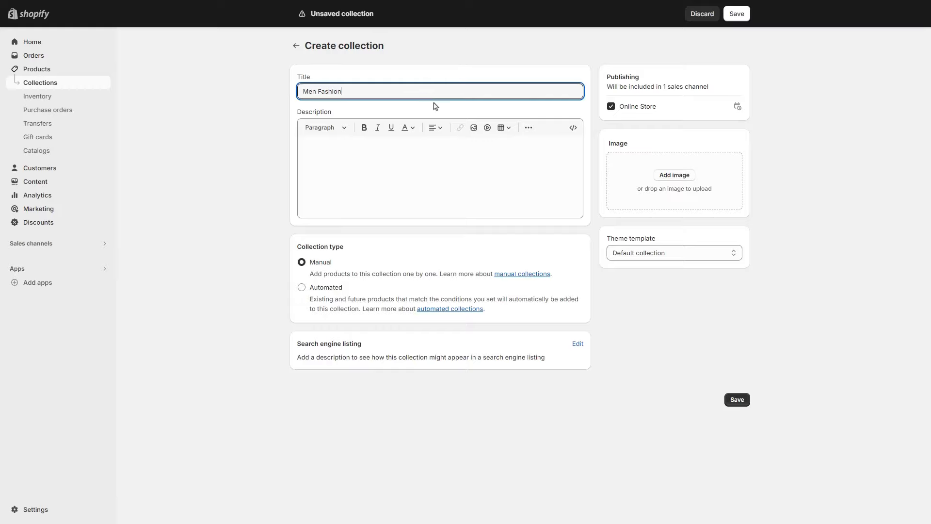
{"action": "left_click", "coordinate": [410, 155]}
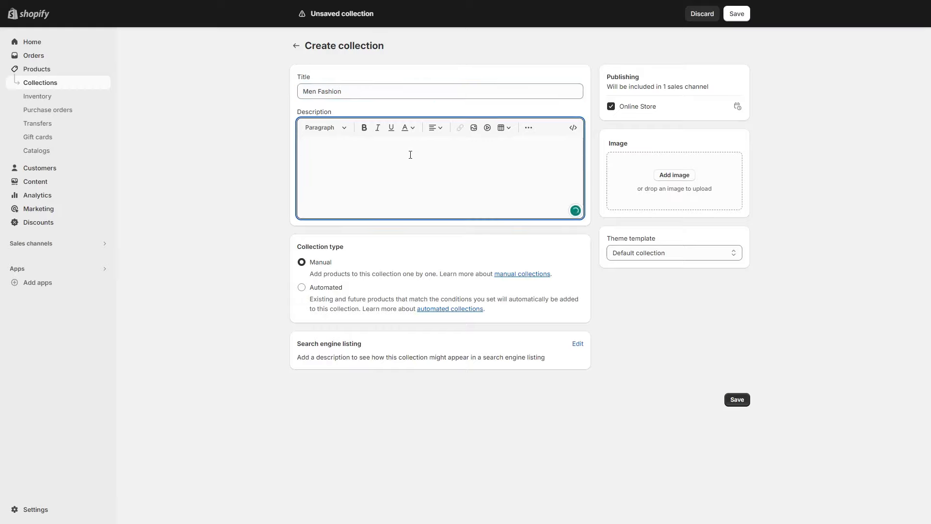
{"action": "type", "text": "Men c"}
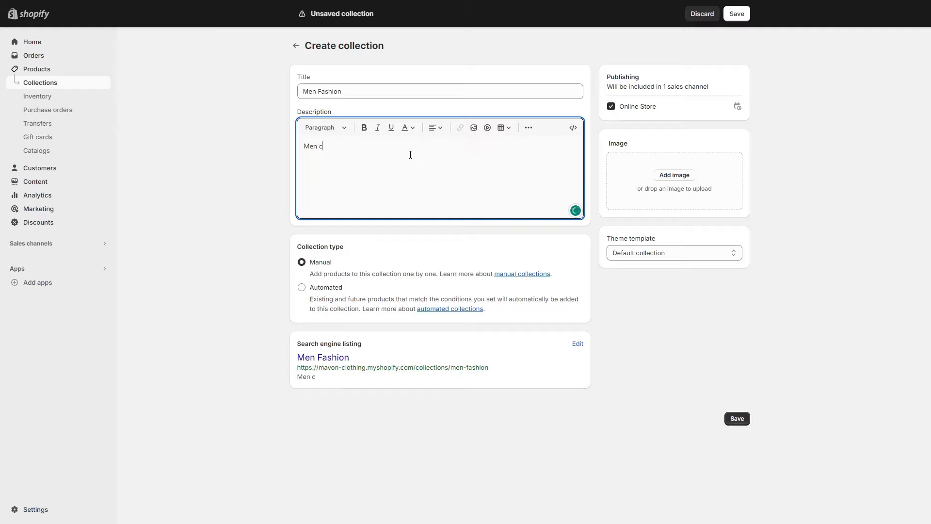
{"action": "key", "text": "BackSpace"}
{"action": "key", "text": "BackSpace"}
{"action": "key", "text": "BackSpace"}
{"action": "key", "text": "BackSpace"}
{"action": "type", "text": "Our men collection"}
{"action": "left_click", "coordinate": [736, 422]}
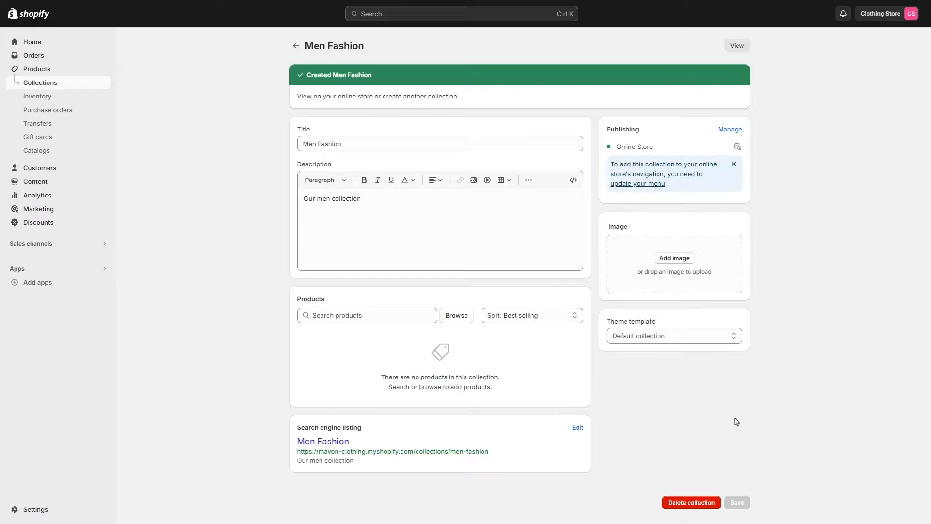
Step: Add Men casual shirts, Men formal shirts, Men stylish shirt and Men's fashion classic to the Men Fashion collection
{"action": "left_click", "coordinate": [459, 318]}
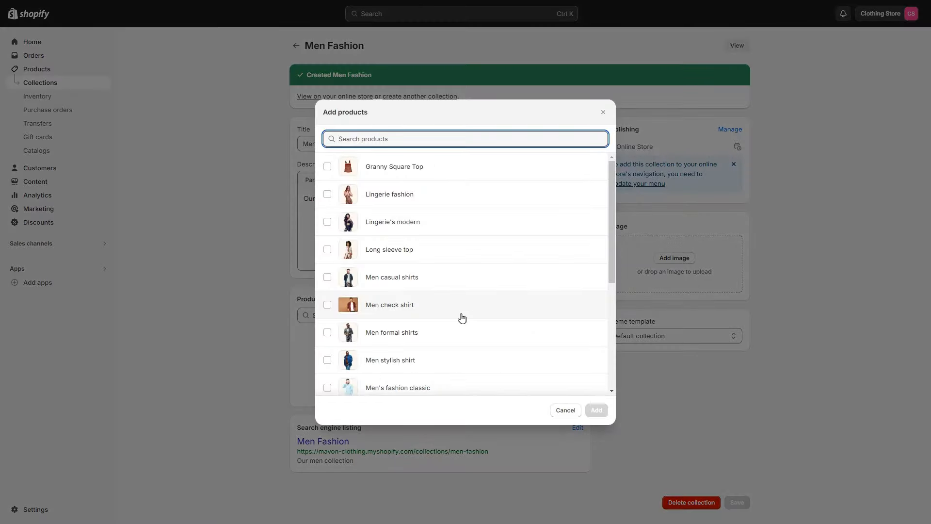
{"action": "left_click", "coordinate": [434, 276]}
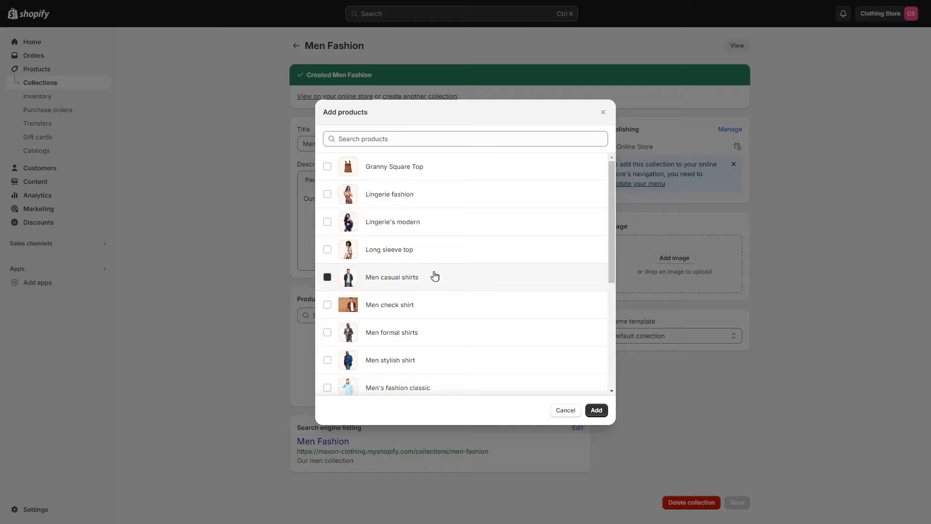
{"action": "scroll", "coordinate": [417, 333], "scroll_direction": "down", "scroll_amount": 1}
{"action": "left_click", "coordinate": [412, 320]}
{"action": "left_click", "coordinate": [410, 337]}
{"action": "scroll", "coordinate": [410, 337], "scroll_direction": "down", "scroll_amount": 1}
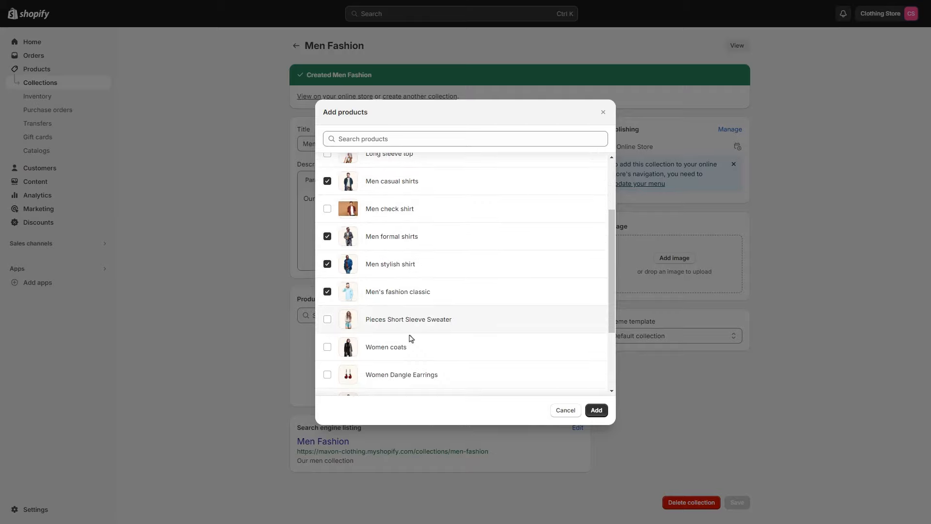
{"action": "scroll", "coordinate": [411, 338], "scroll_direction": "down", "scroll_amount": 2}
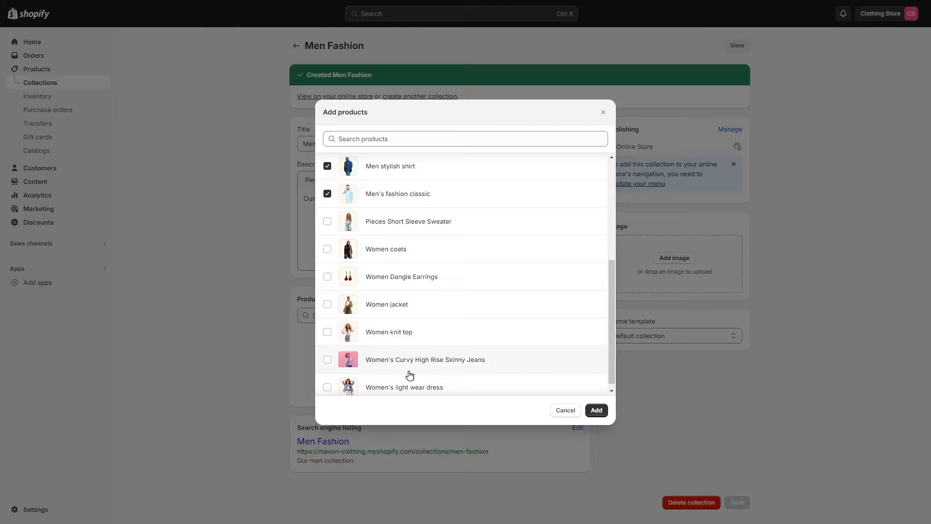
{"action": "scroll", "coordinate": [410, 374], "scroll_direction": "up", "scroll_amount": 1}
{"action": "left_click", "coordinate": [595, 410]}
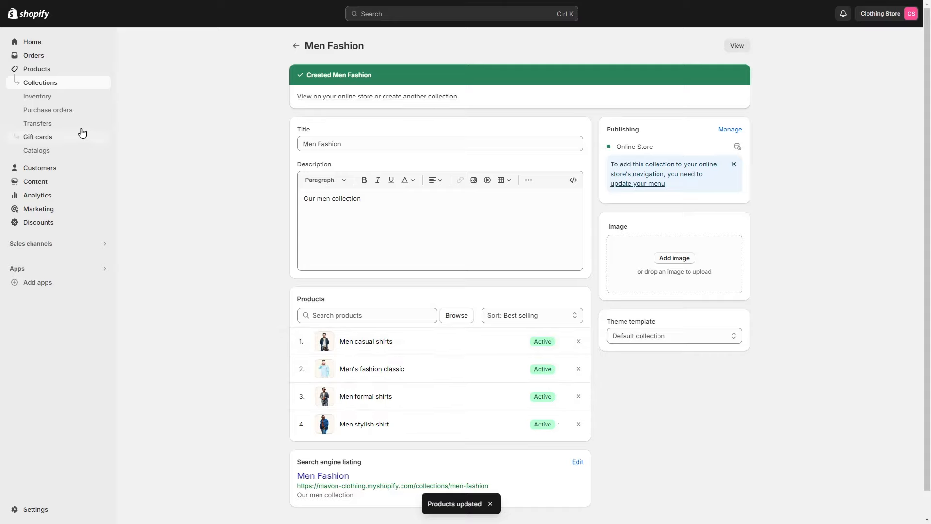
Step: Start another new collection titled "New arrivals" with the description "Our new collections."
{"action": "left_click", "coordinate": [43, 84]}
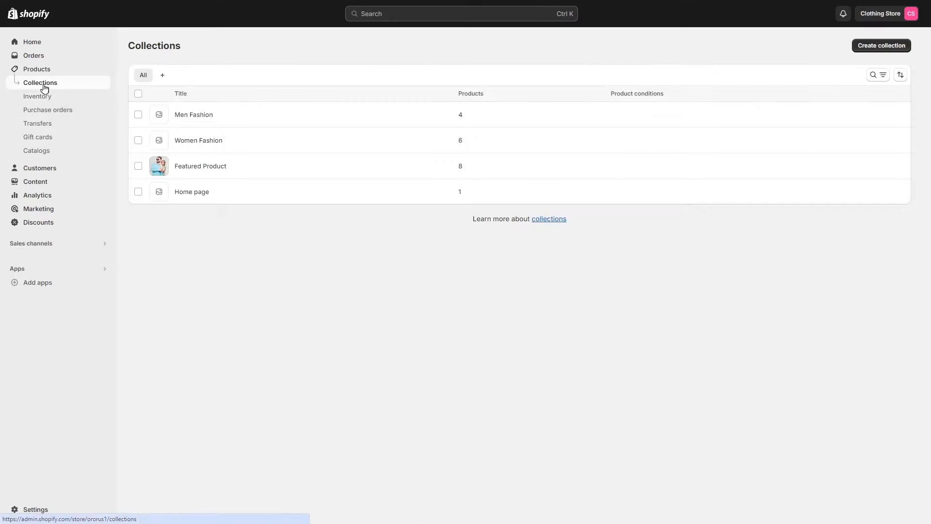
{"action": "left_click", "coordinate": [872, 48]}
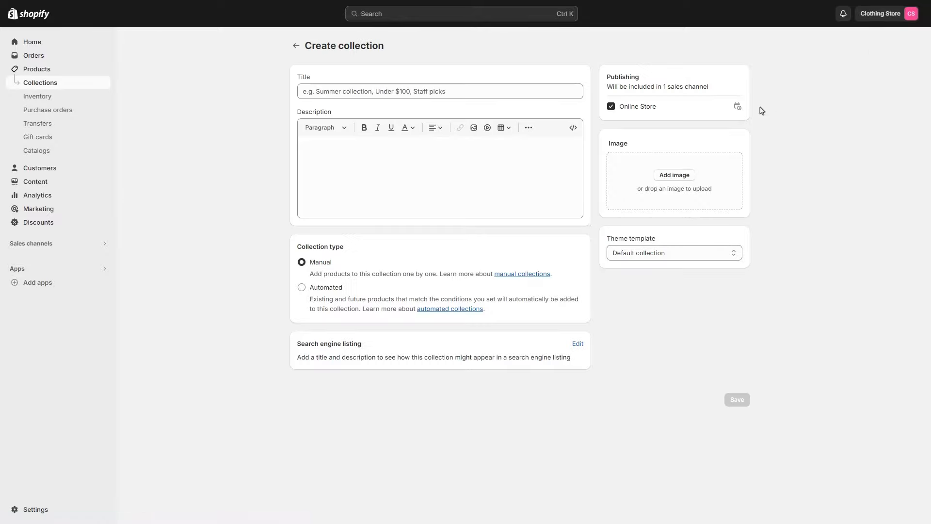
{"action": "left_click", "coordinate": [388, 91]}
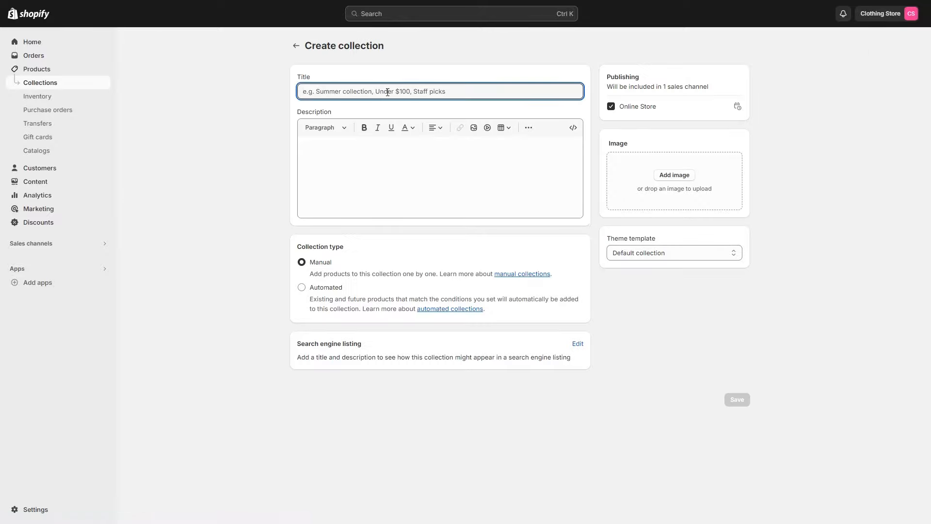
{"action": "type", "text": "New arrivals"}
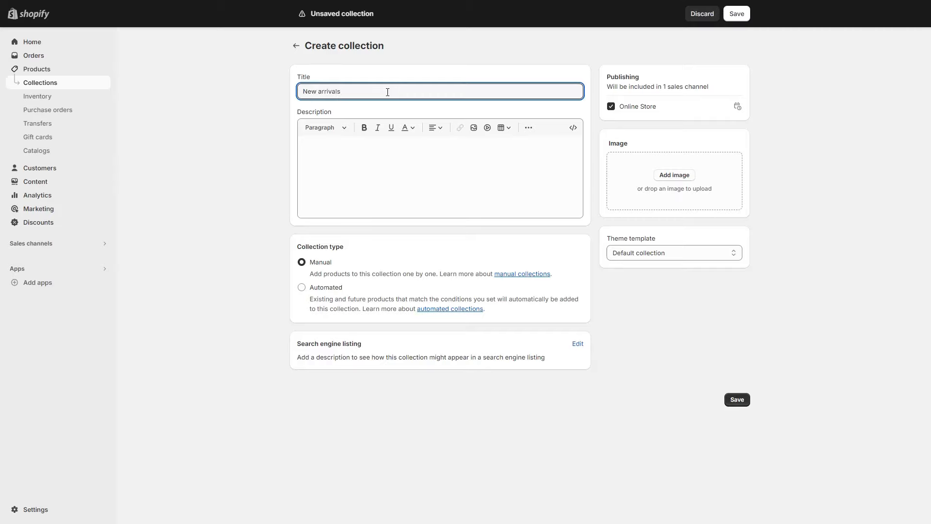
{"action": "left_click", "coordinate": [363, 163]}
{"action": "type", "text": "Ou"}
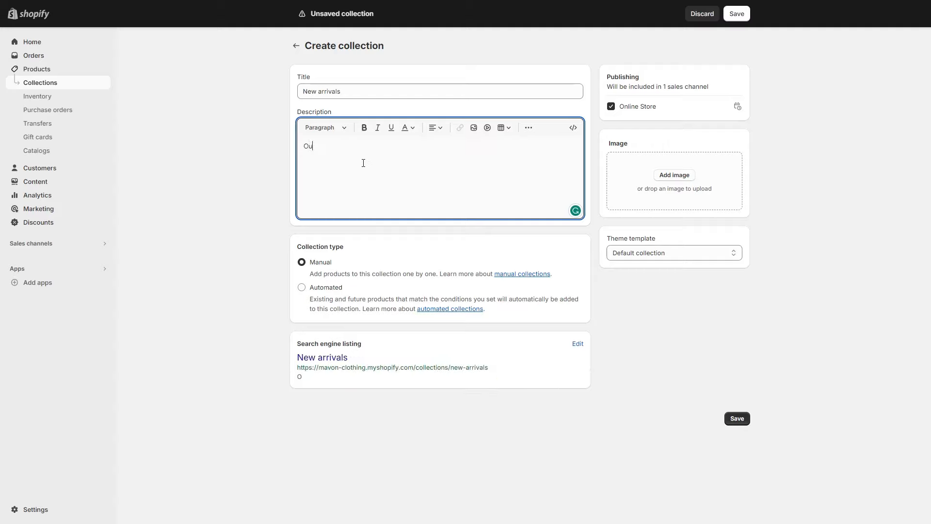
{"action": "type", "text": "r new collections."}
Step: Make the New arrivals collection automated with the condition Price is greater than $0 and save it
{"action": "left_click", "coordinate": [331, 291]}
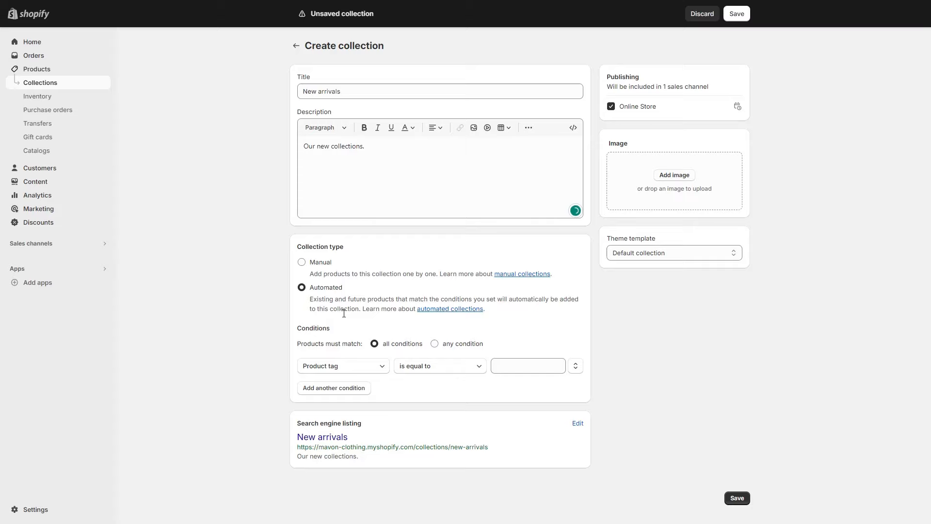
{"action": "left_click", "coordinate": [379, 369]}
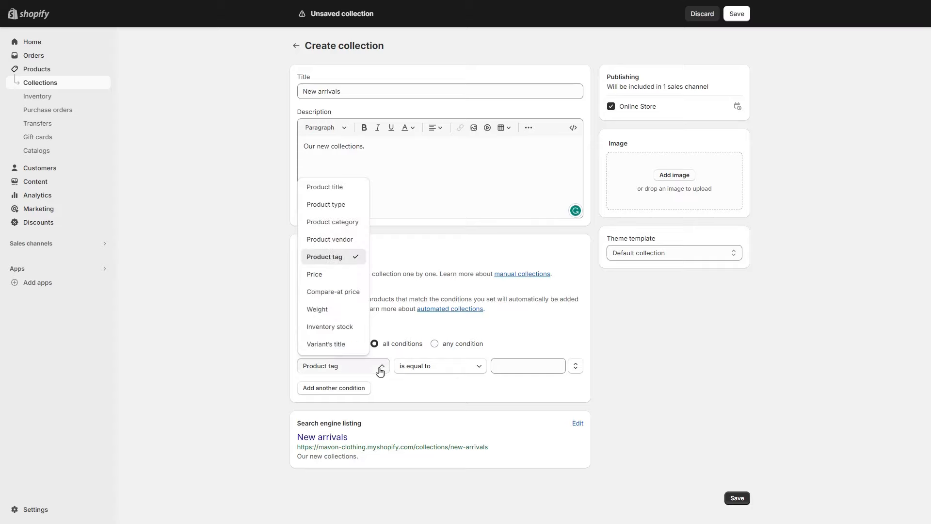
{"action": "left_click", "coordinate": [332, 275]}
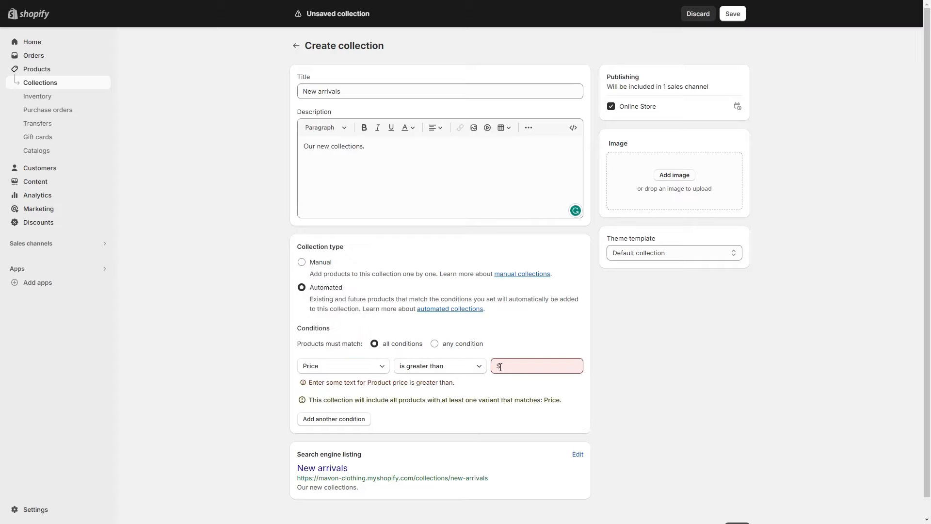
{"action": "left_click", "coordinate": [505, 367]}
{"action": "type", "text": "0"}
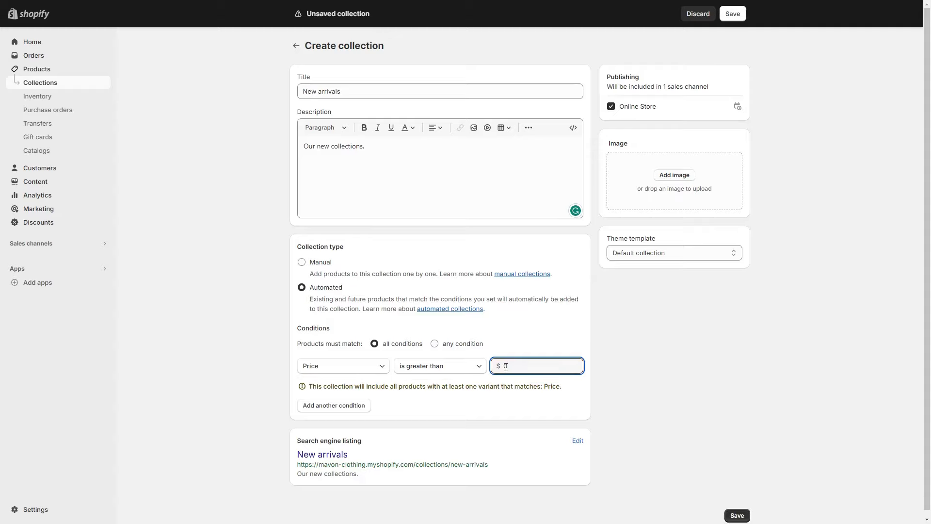
{"action": "scroll", "coordinate": [506, 367], "scroll_direction": "down", "scroll_amount": 1}
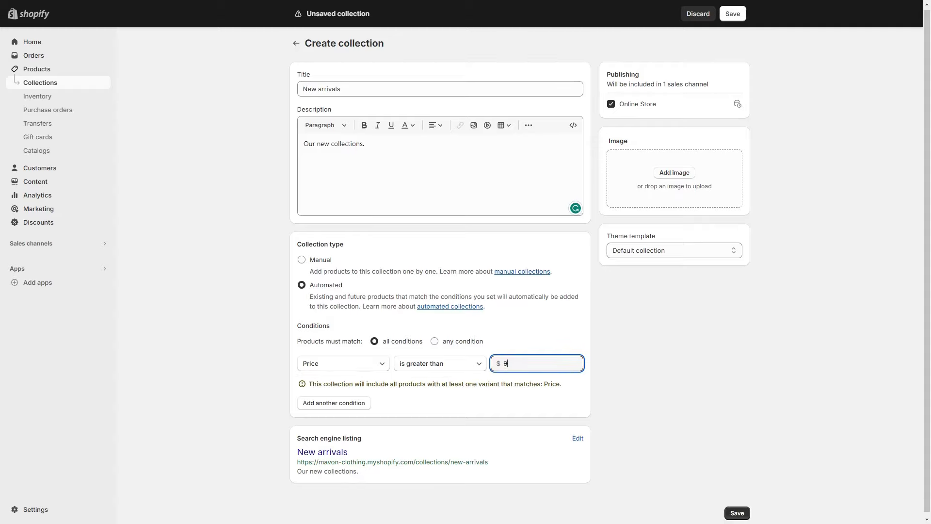
{"action": "left_click", "coordinate": [736, 509]}
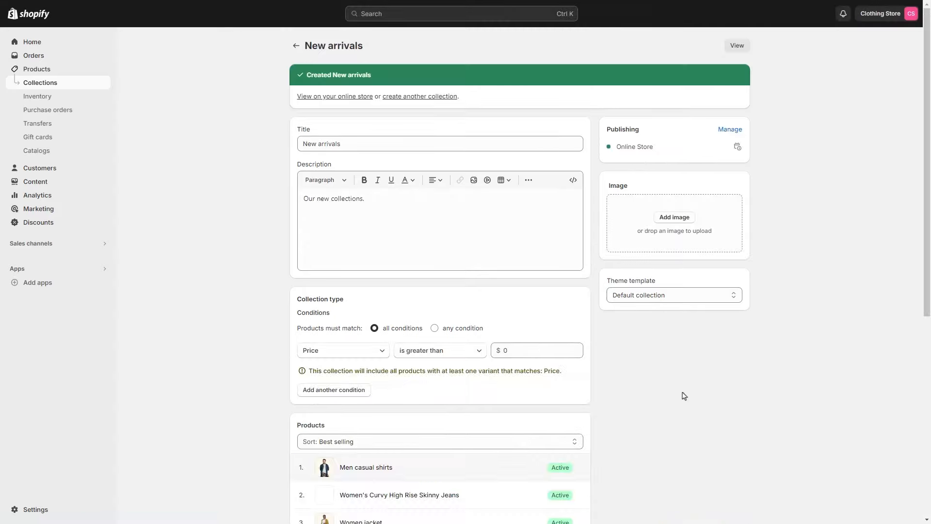
Step: Examine the full list of products in the New arrivals collection and the sort orders available for it
{"action": "scroll", "coordinate": [683, 393], "scroll_direction": "down", "scroll_amount": 5}
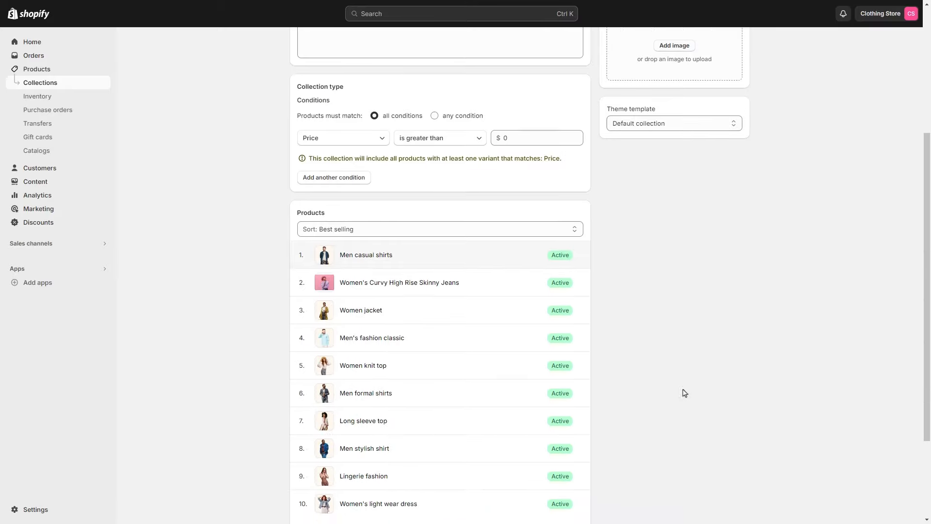
{"action": "scroll", "coordinate": [494, 289], "scroll_direction": "down", "scroll_amount": 2}
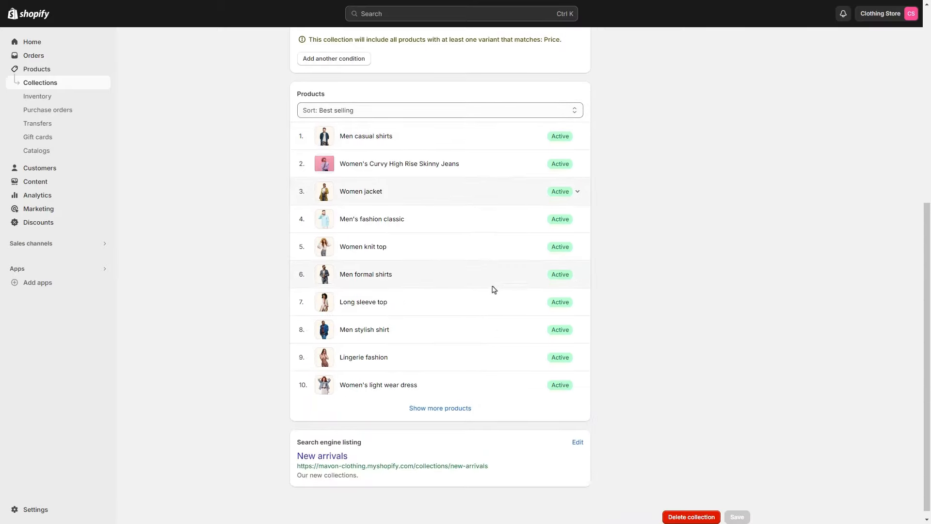
{"action": "left_click", "coordinate": [454, 403]}
{"action": "scroll", "coordinate": [455, 400], "scroll_direction": "down", "scroll_amount": 3}
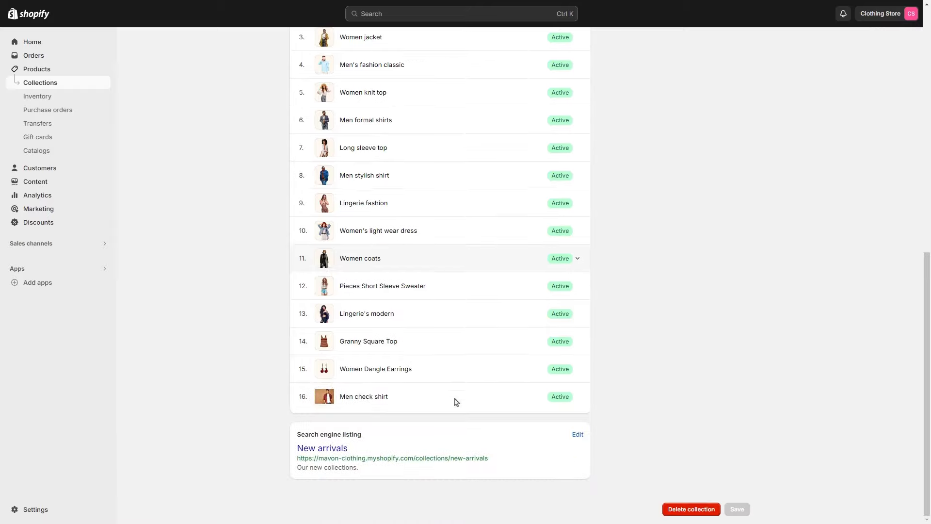
{"action": "scroll", "coordinate": [454, 399], "scroll_direction": "up", "scroll_amount": 5}
{"action": "left_click", "coordinate": [555, 249]}
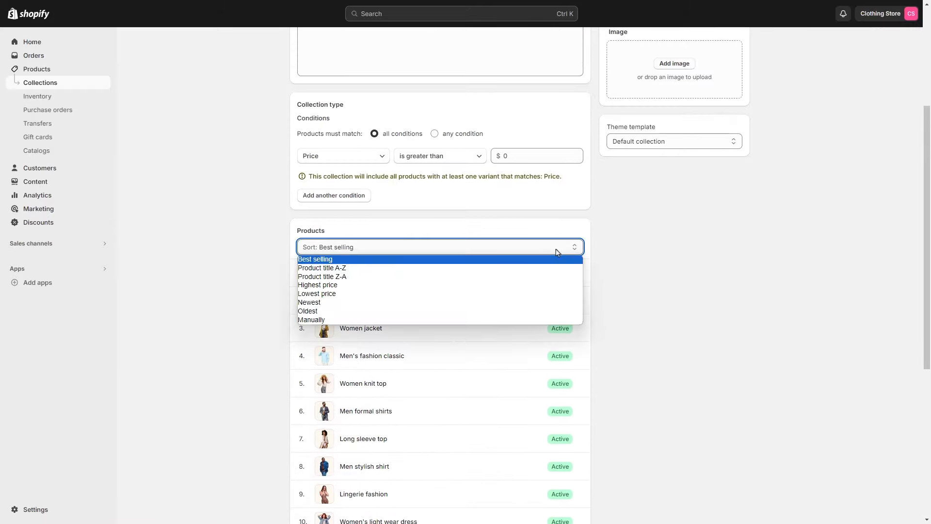
{"action": "left_click", "coordinate": [471, 303]}
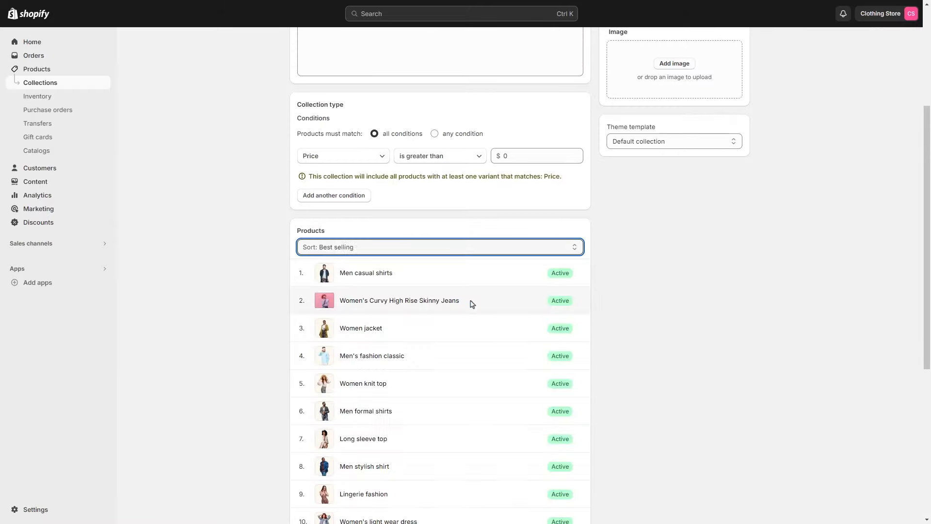
{"action": "scroll", "coordinate": [471, 303], "scroll_direction": "up", "scroll_amount": 4}
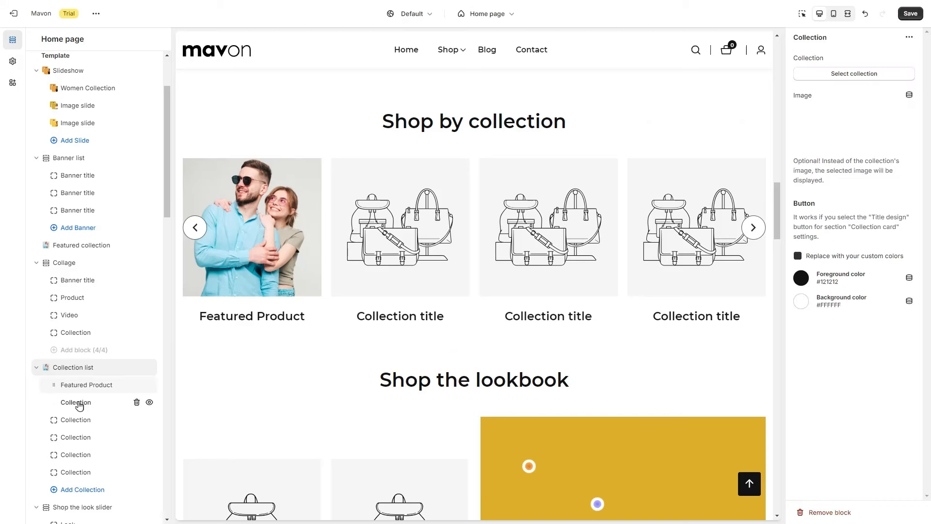
Step: Assign the Men Fashion collection to the second block of the home page's Collection list section
{"action": "left_click", "coordinate": [868, 76]}
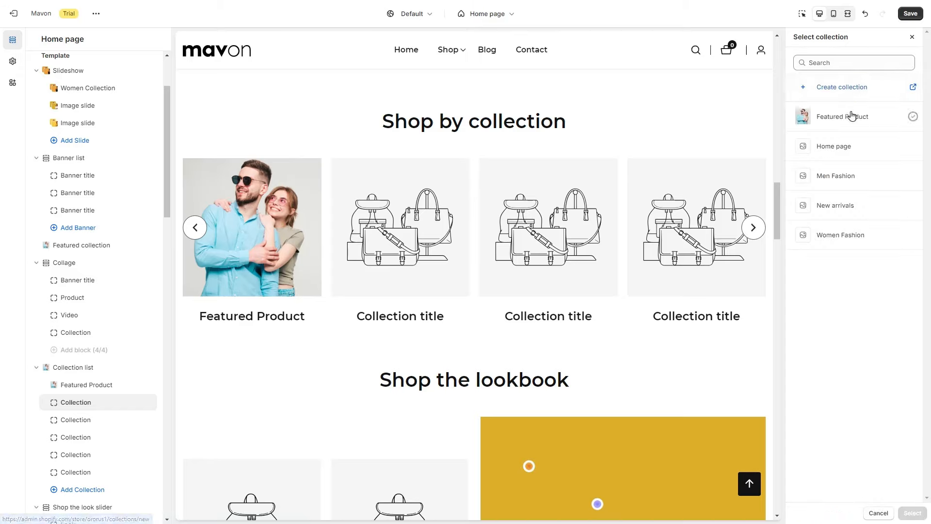
{"action": "left_click", "coordinate": [845, 180]}
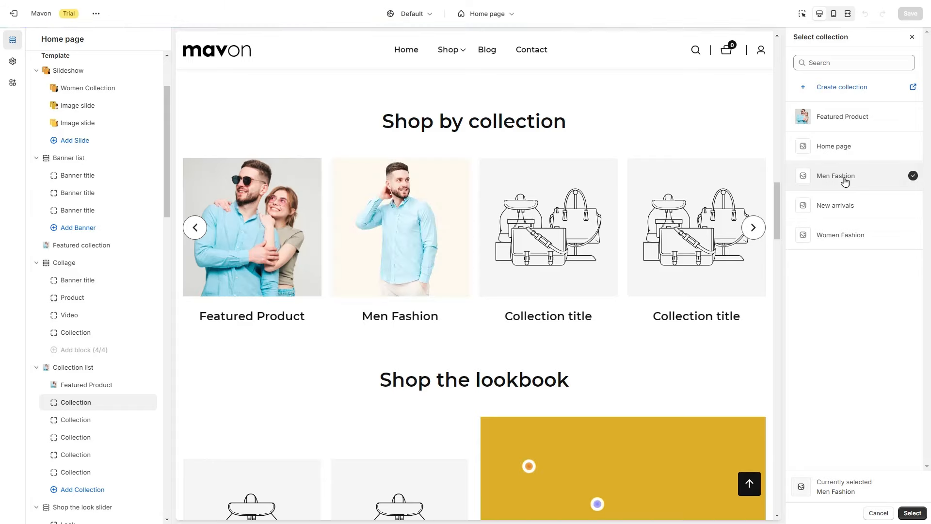
{"action": "left_click", "coordinate": [912, 512]}
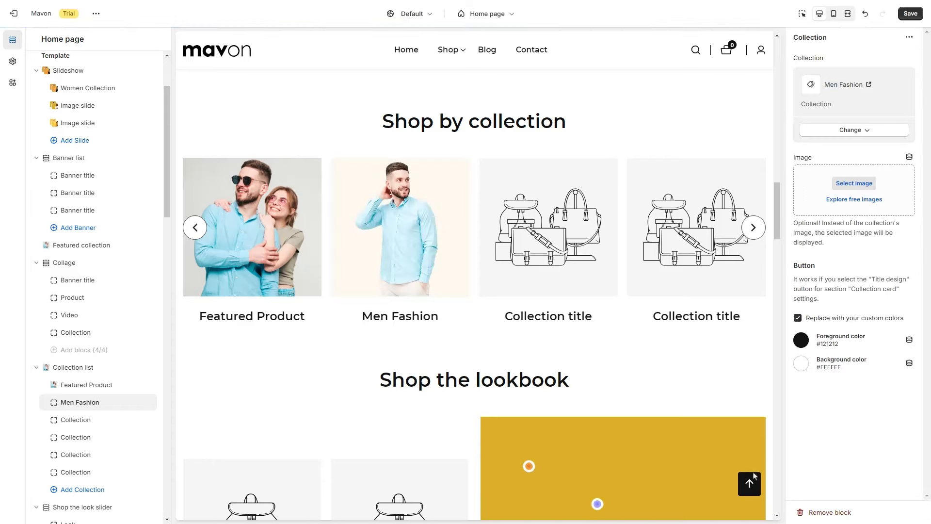
Step: Assign the Women Fashion collection to the third block of the Collection list section
{"action": "left_click", "coordinate": [91, 424]}
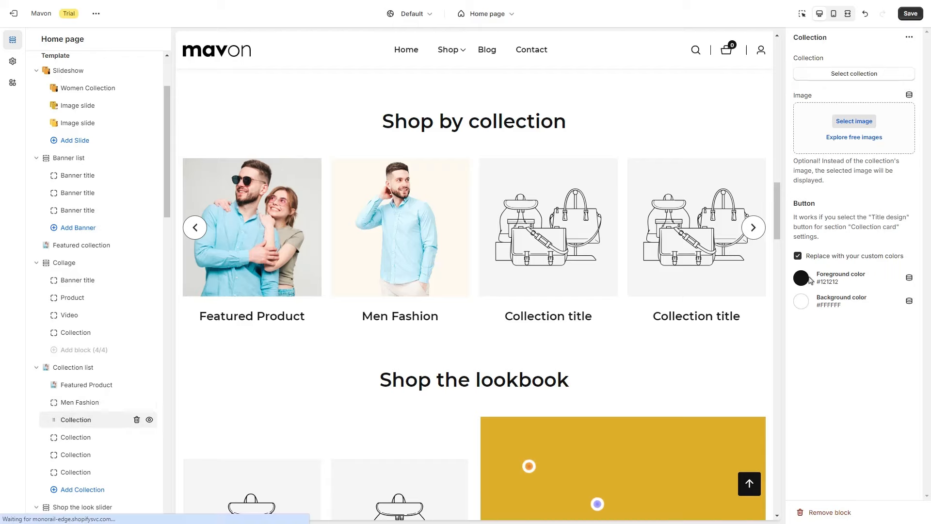
{"action": "left_click", "coordinate": [867, 72]}
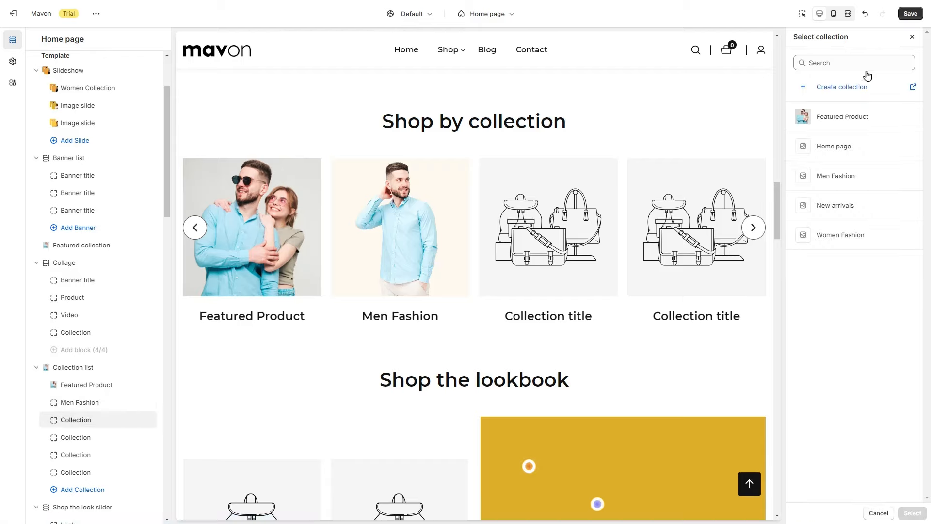
{"action": "left_click", "coordinate": [845, 237]}
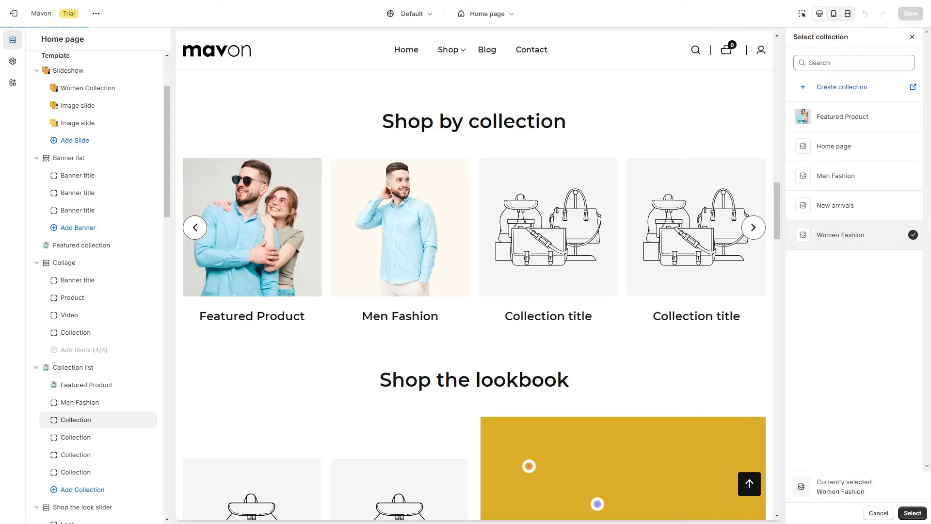
{"action": "left_click", "coordinate": [912, 512]}
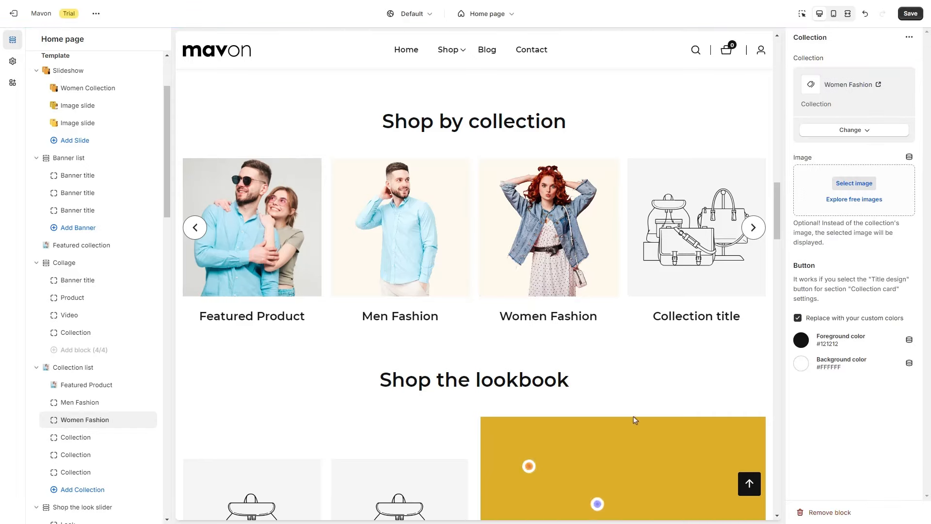